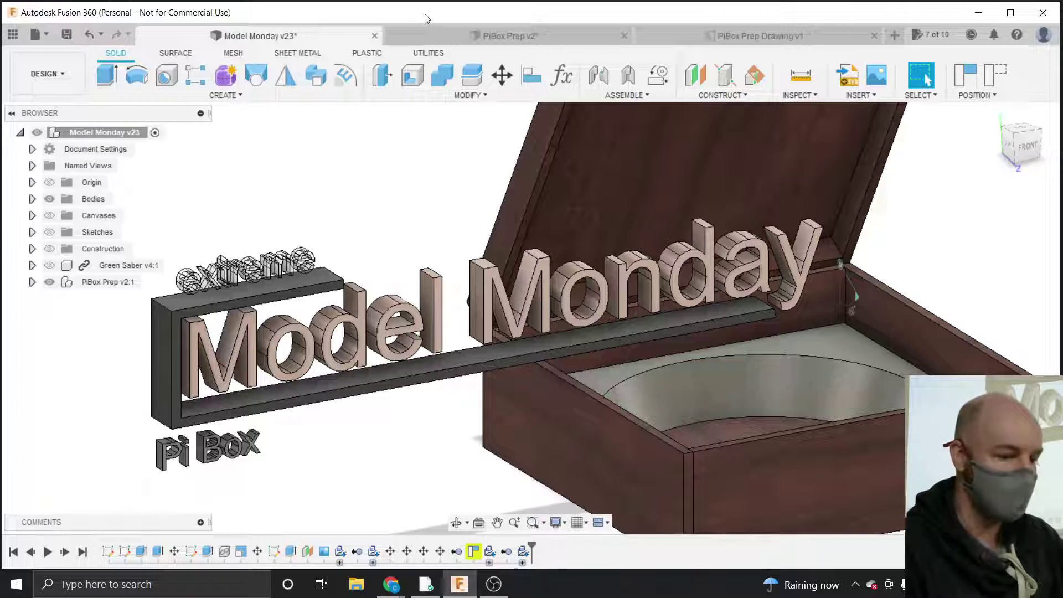
Review the PiBox Prep box model and its PiBox Prep Drawing sheet.
{"action": "left_click", "coordinate": [524, 34]}
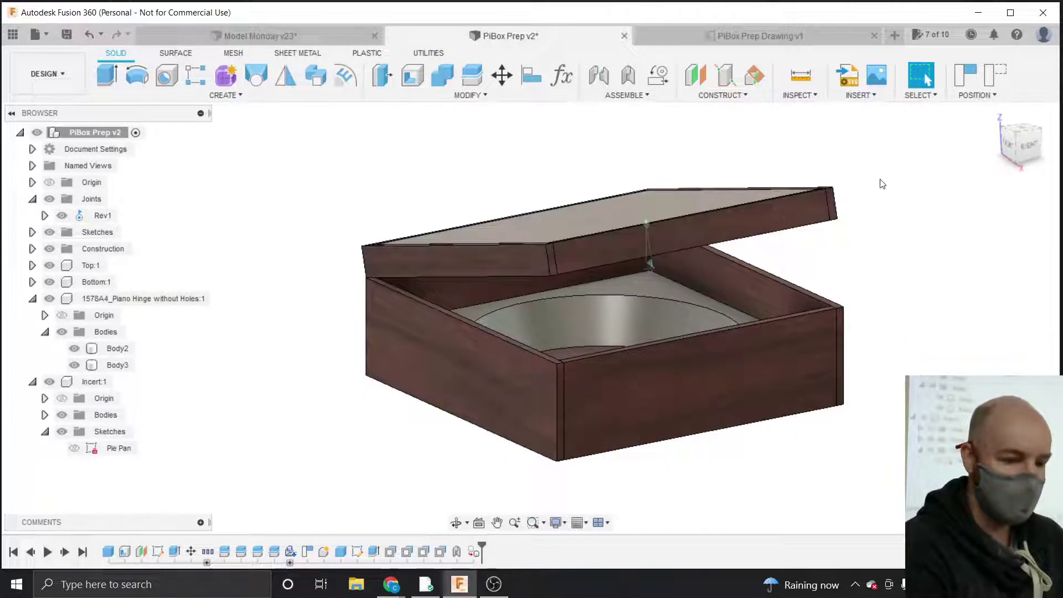
{"action": "mouse_move", "coordinate": [1020, 142]}
{"action": "left_mouse_down"}
{"action": "mouse_move", "coordinate": [937, 145]}
{"action": "mouse_move", "coordinate": [1020, 140]}
{"action": "left_mouse_up"}
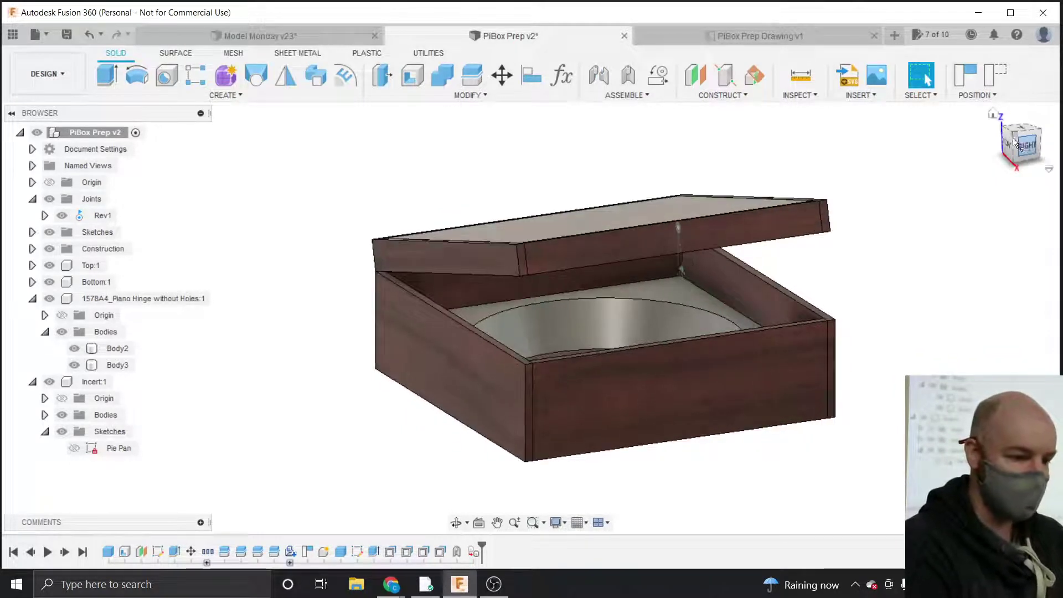
{"action": "left_click", "coordinate": [747, 35]}
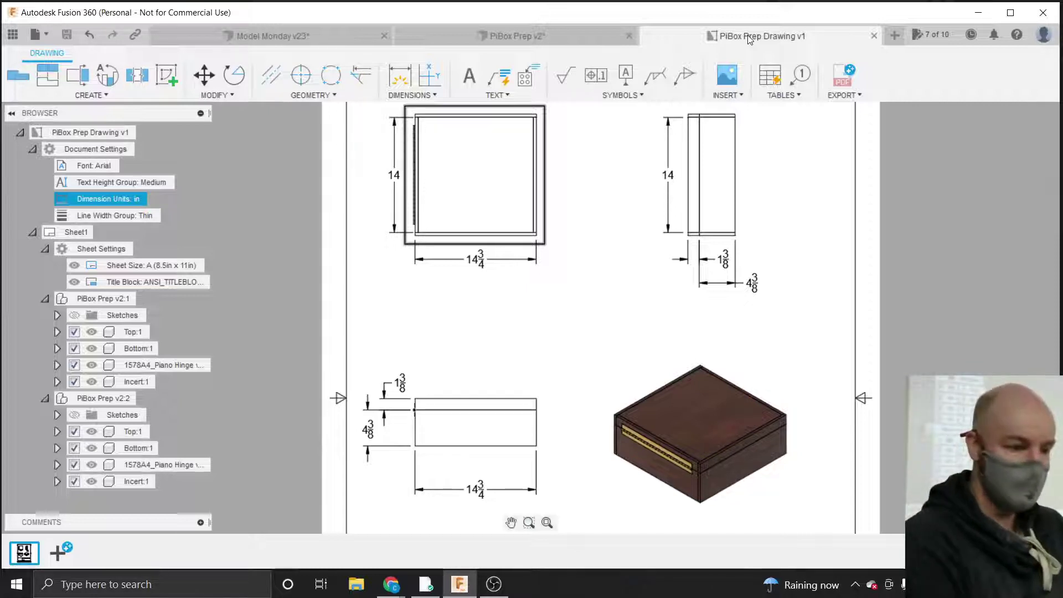
Close the PiBox Prep design with its changes saved, and close the PiBox Prep Drawing.
{"action": "left_click", "coordinate": [512, 35]}
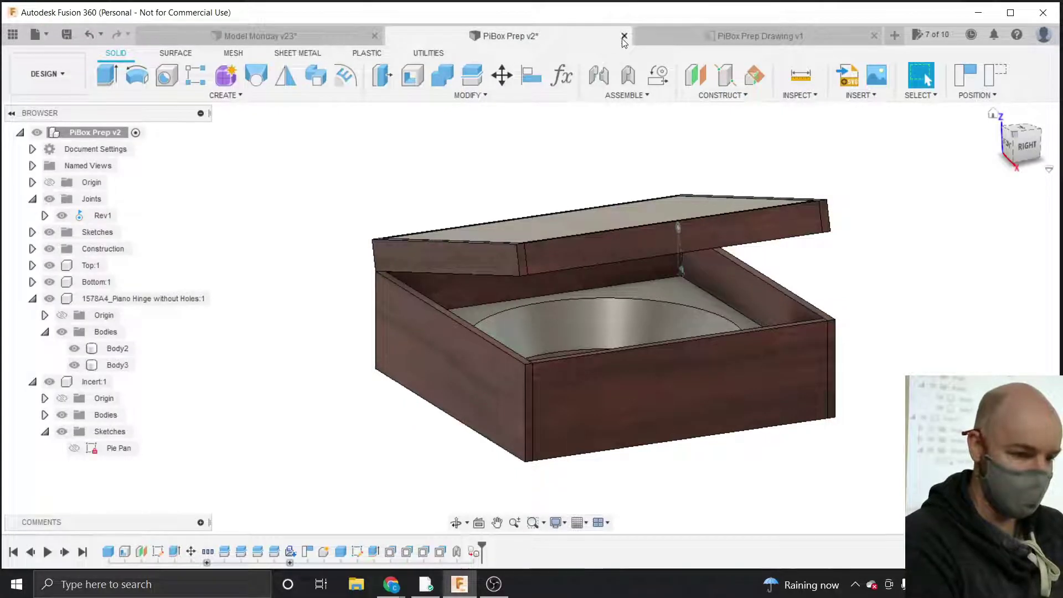
{"action": "left_click", "coordinate": [623, 36]}
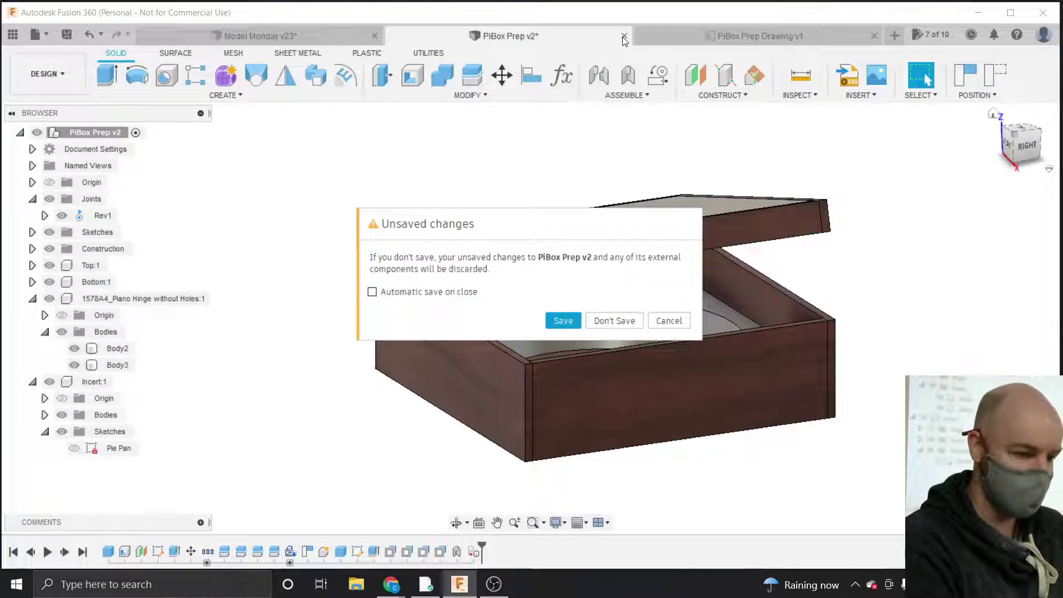
{"action": "left_click", "coordinate": [566, 322]}
{"action": "left_click", "coordinate": [543, 316]}
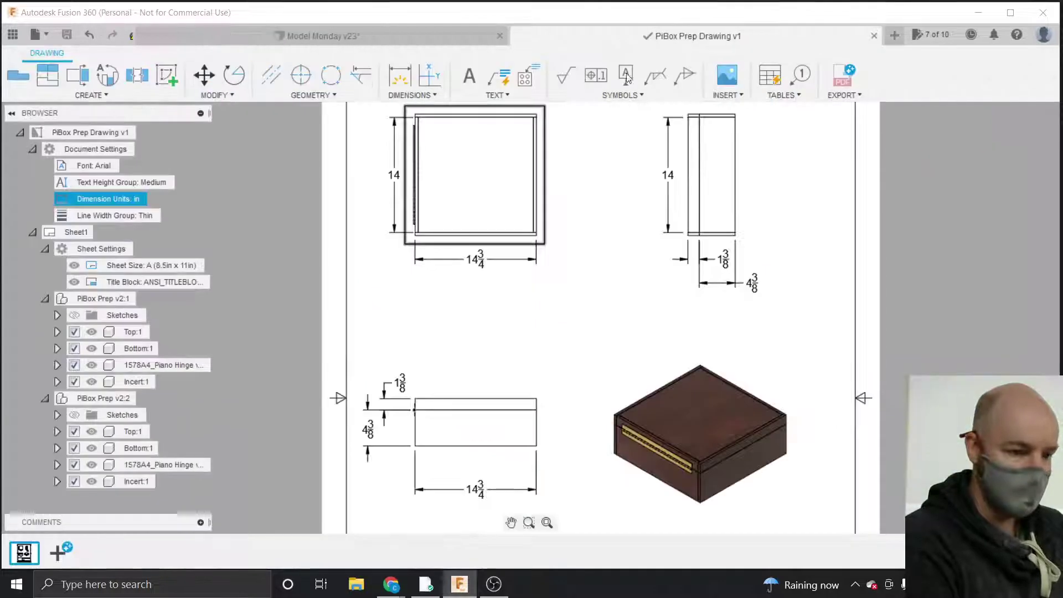
{"action": "left_click", "coordinate": [873, 37]}
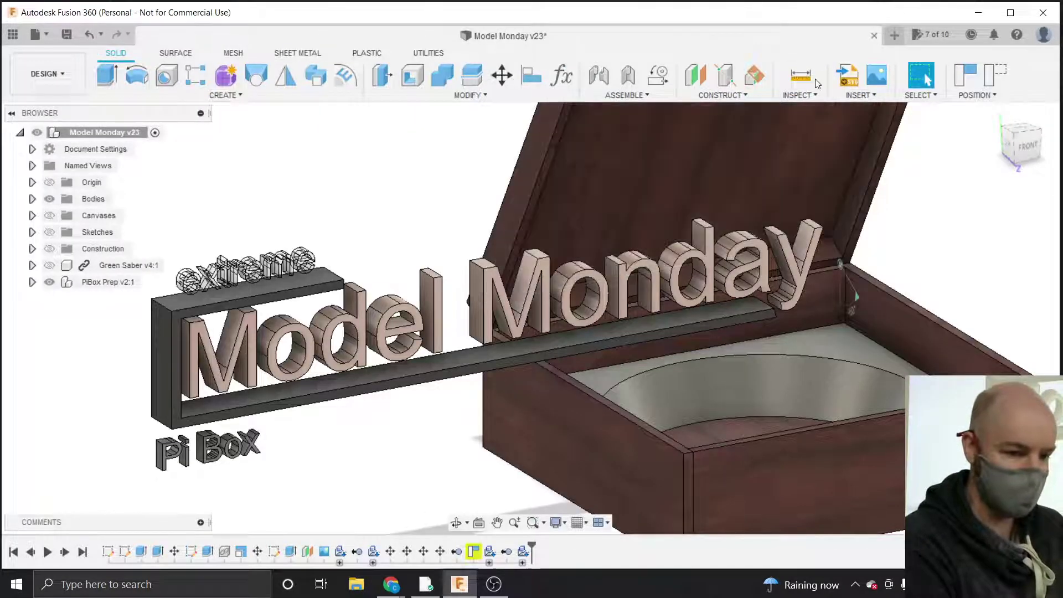
Create a new empty design and open its Parameters dialog.
{"action": "left_click", "coordinate": [894, 36]}
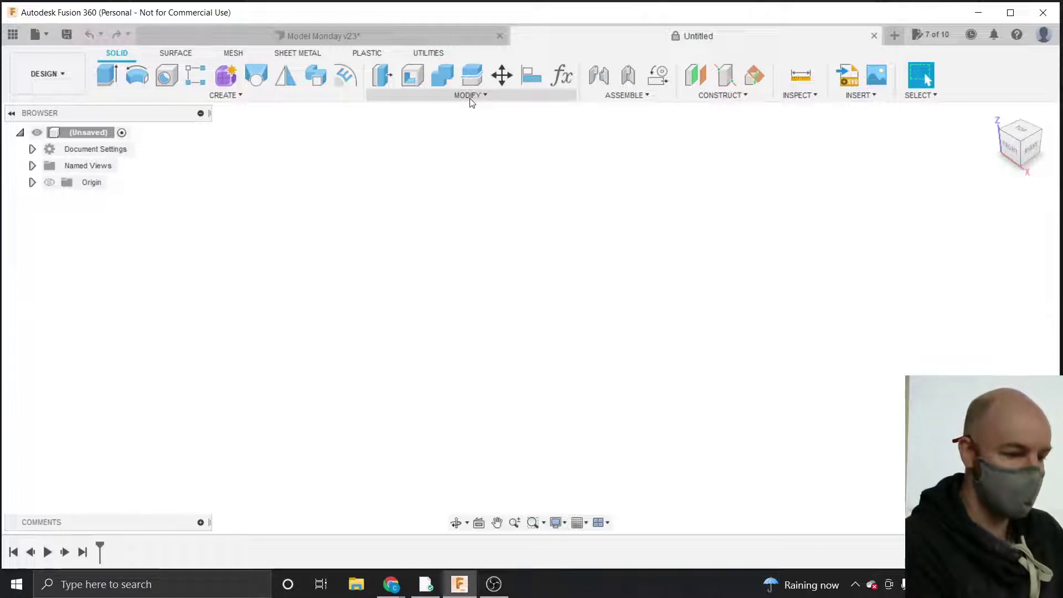
{"action": "left_click", "coordinate": [473, 98]}
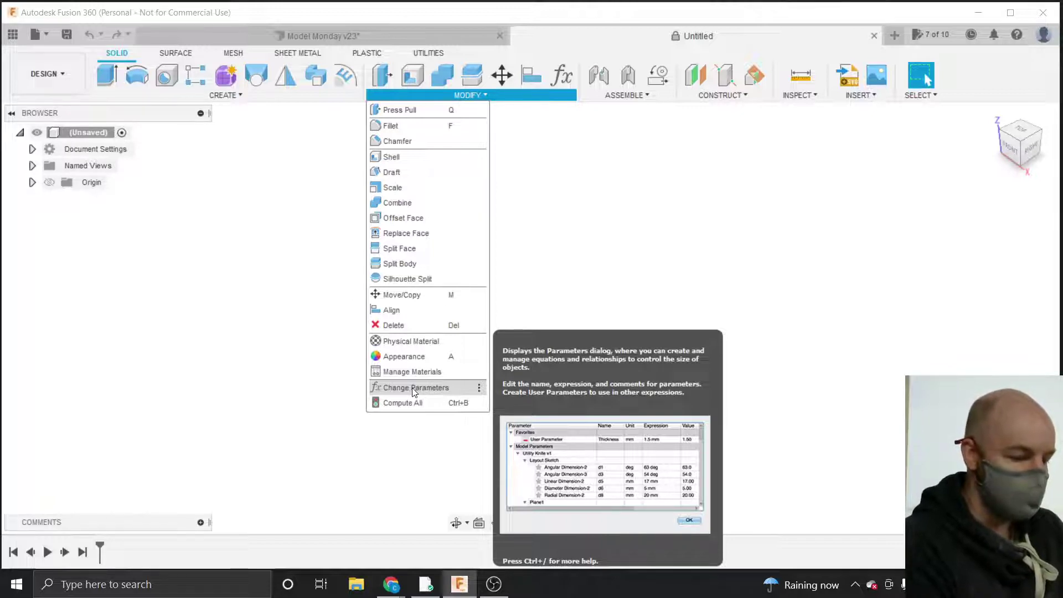
{"action": "left_click", "coordinate": [411, 387]}
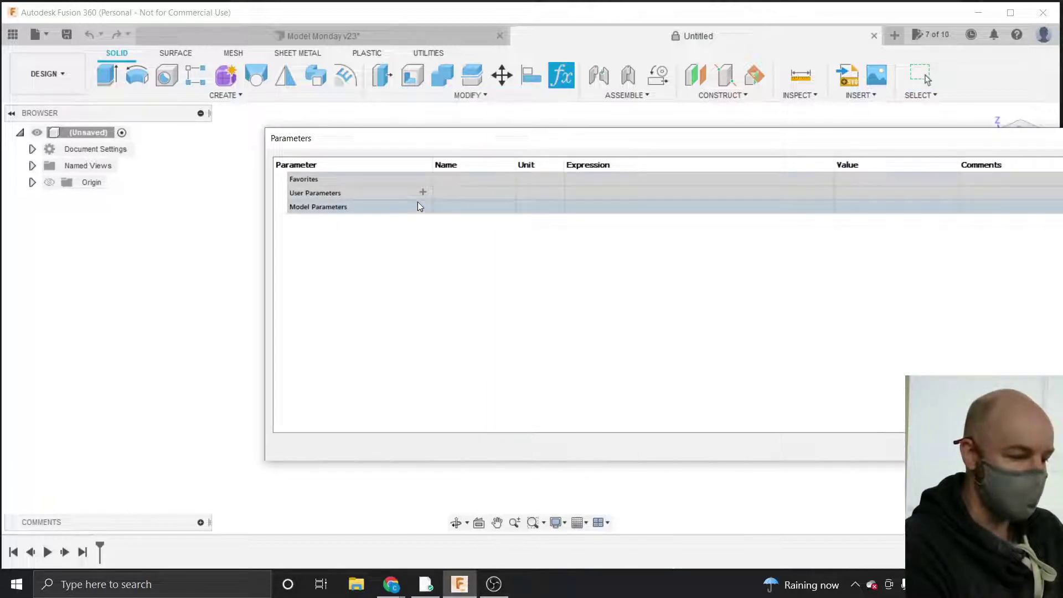
{"action": "left_click_drag", "start_coordinate": [430, 147], "coordinate": [309, 178]}
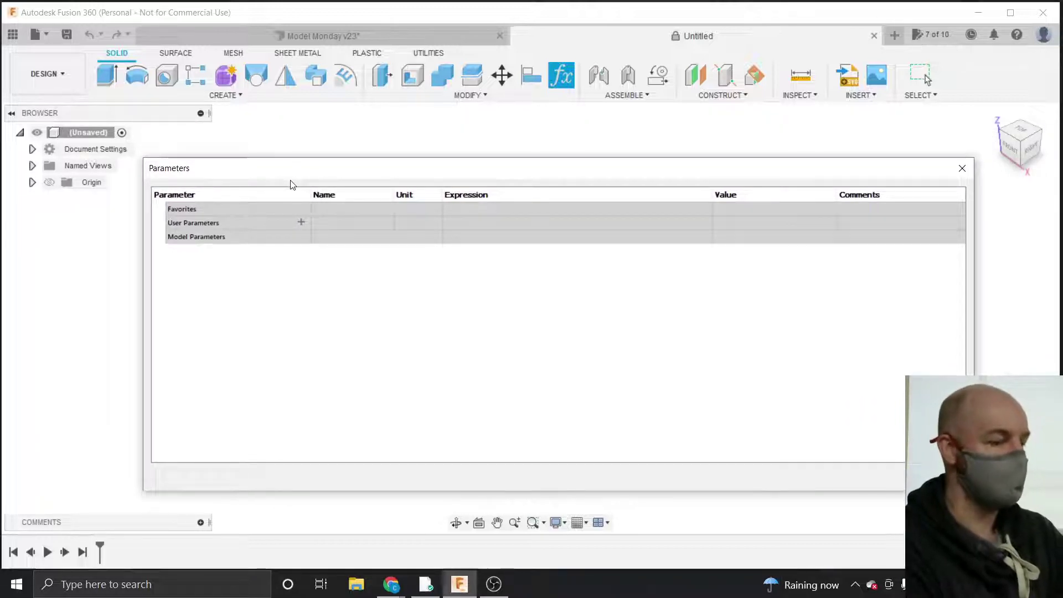
{"action": "left_click", "coordinate": [301, 222]}
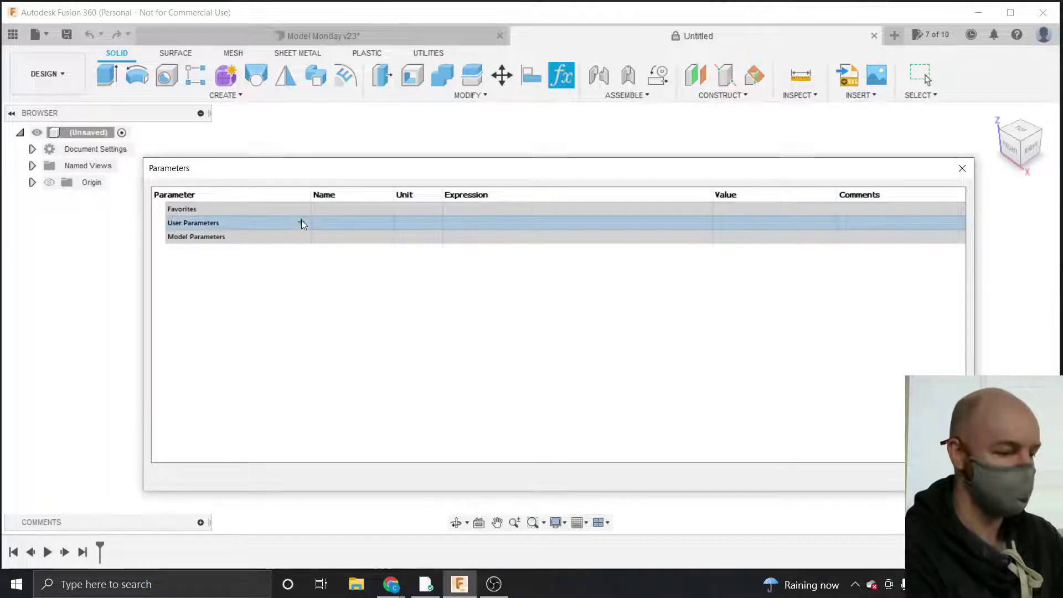
{"action": "left_click", "coordinate": [301, 221]}
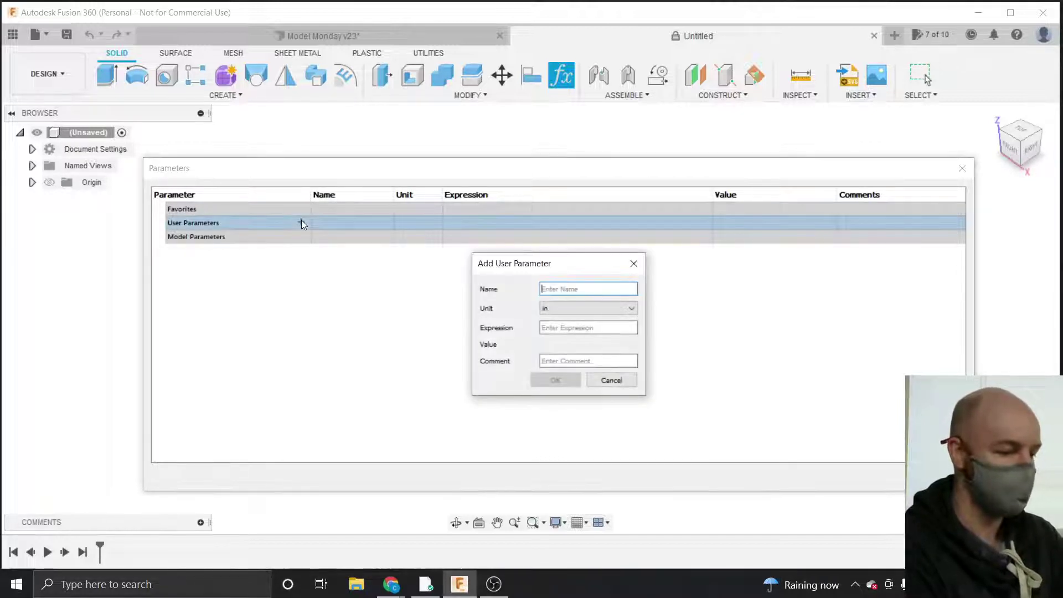
{"action": "left_click", "coordinate": [611, 381]}
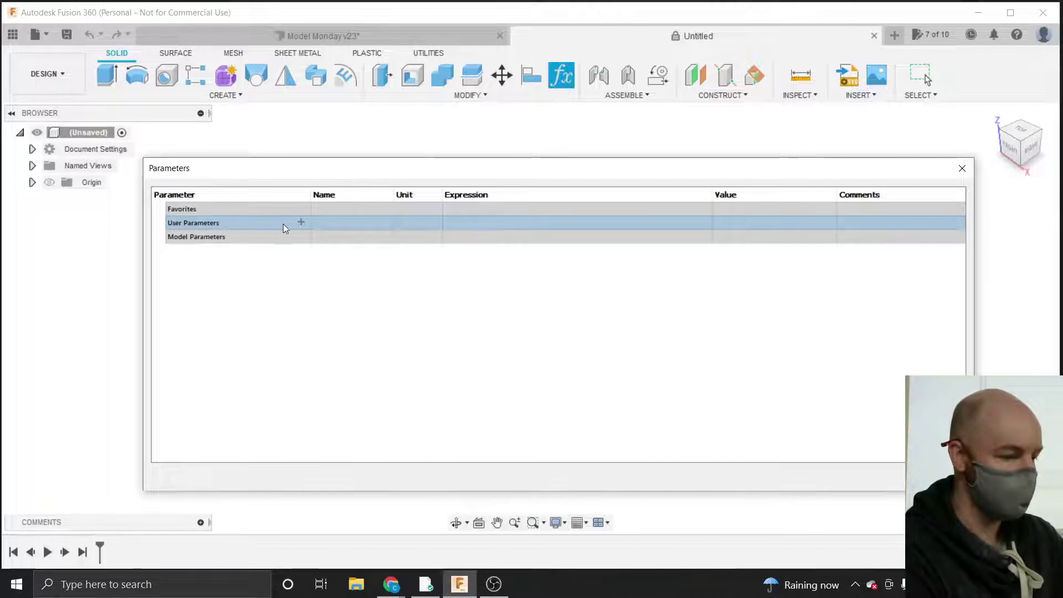
Add a user parameter named Material_Thickness in inches with the expression 3/8.
{"action": "left_click", "coordinate": [299, 222]}
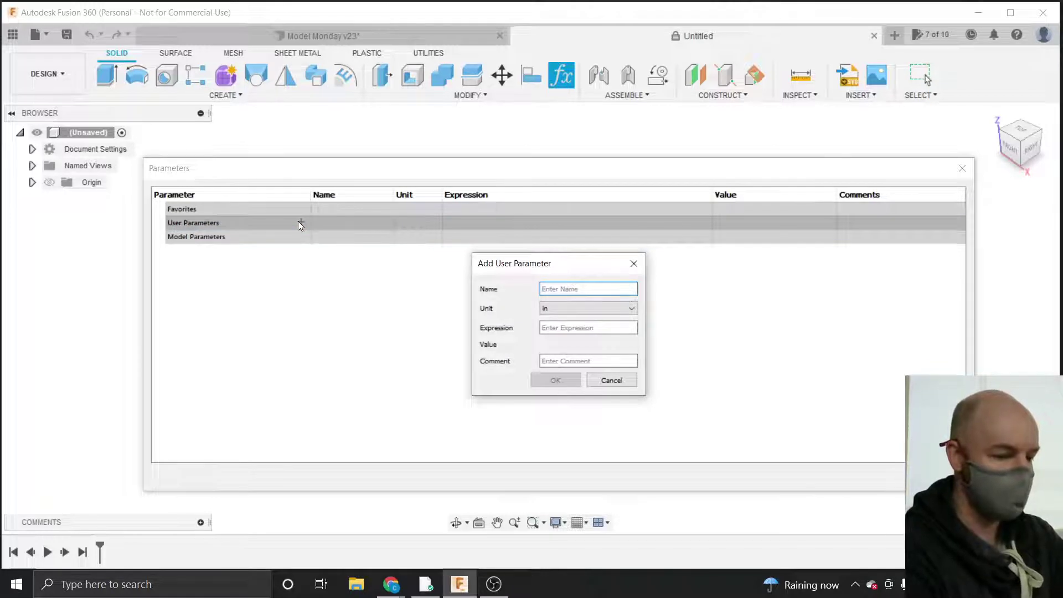
{"action": "left_click_drag", "start_coordinate": [530, 264], "coordinate": [472, 266]}
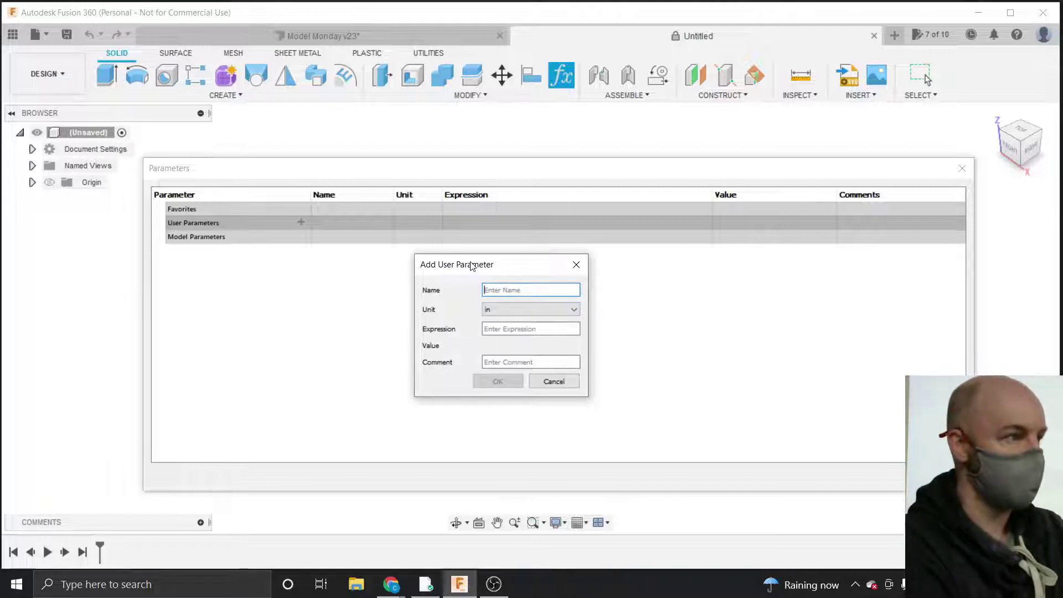
{"action": "type", "text": "Material"}
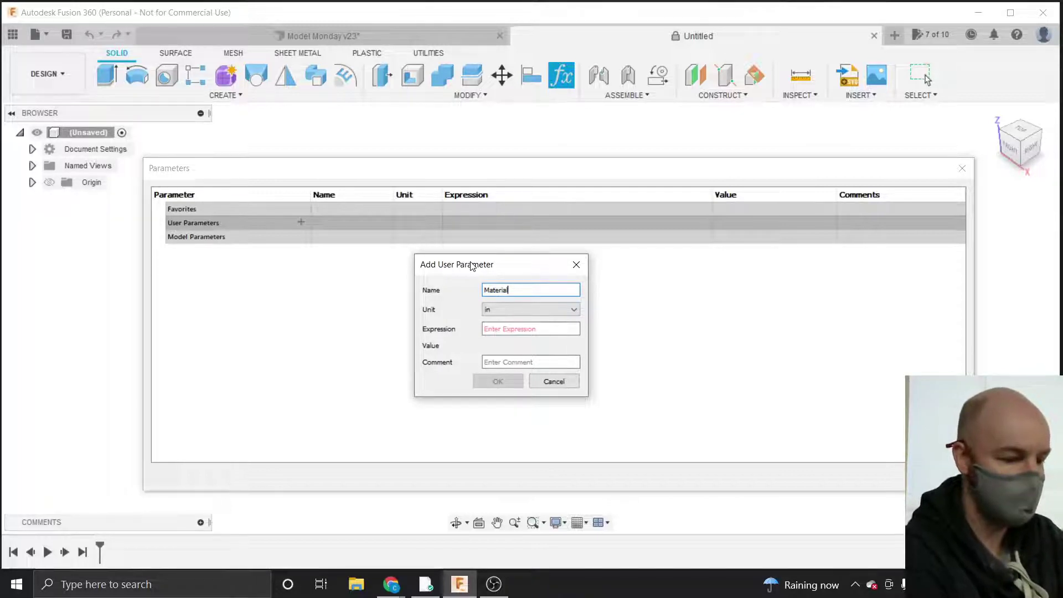
{"action": "type", "text": "_Th"}
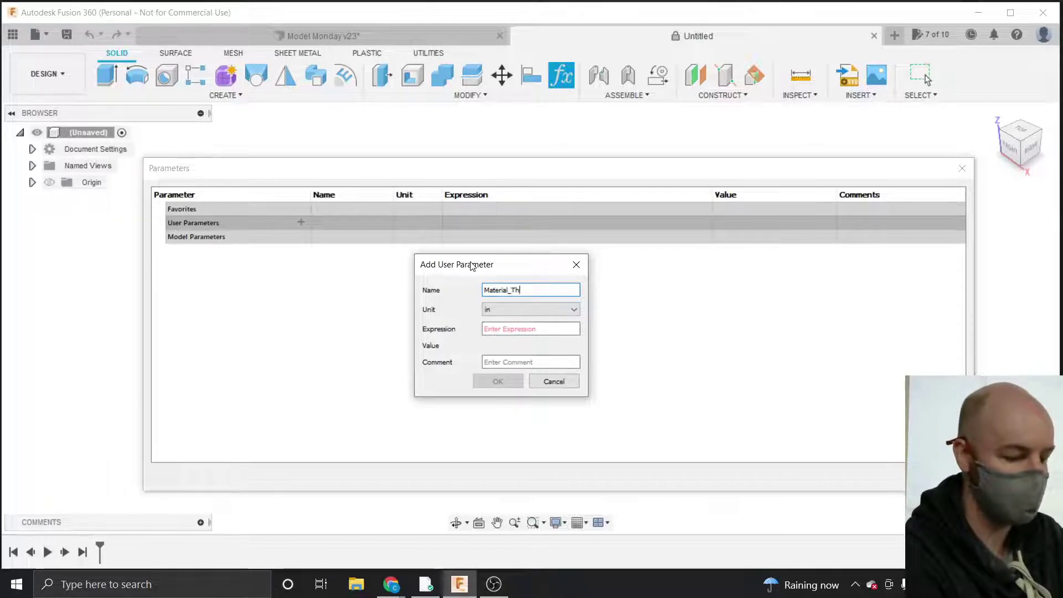
{"action": "type", "text": "ickness"}
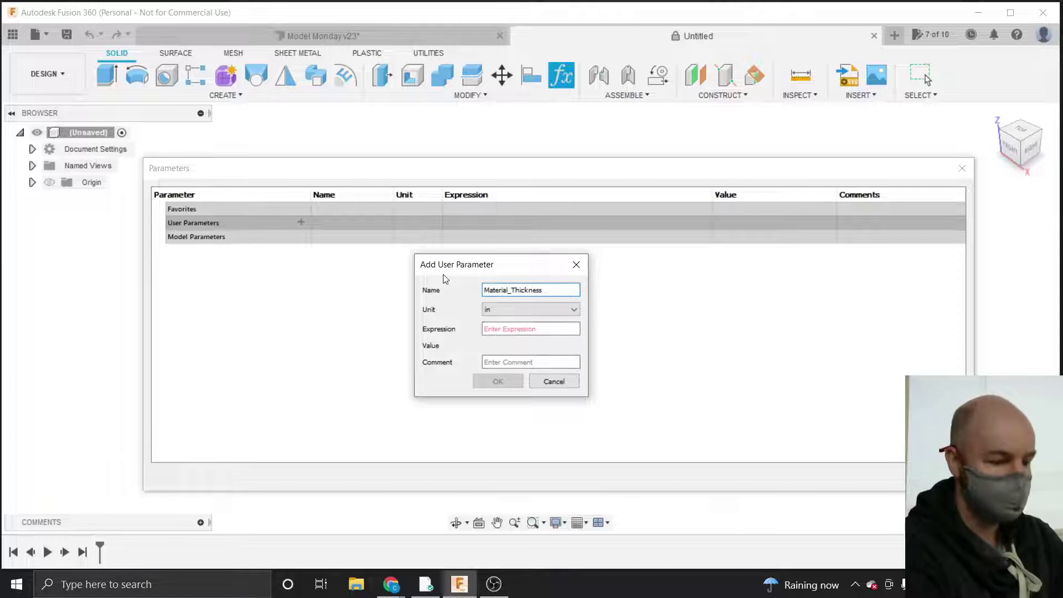
{"action": "left_click", "coordinate": [504, 313]}
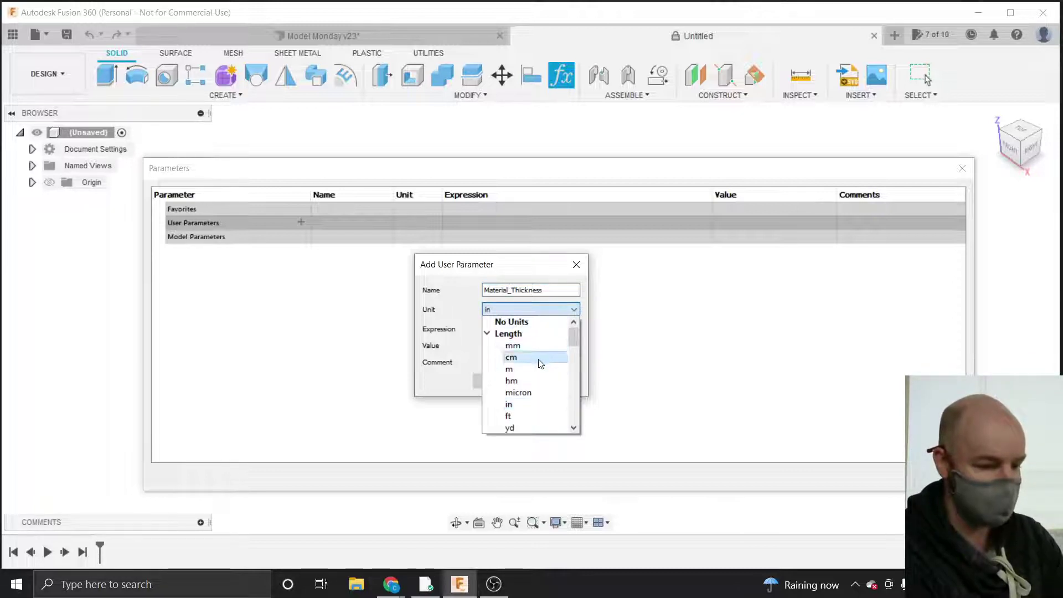
{"action": "left_click", "coordinate": [518, 403]}
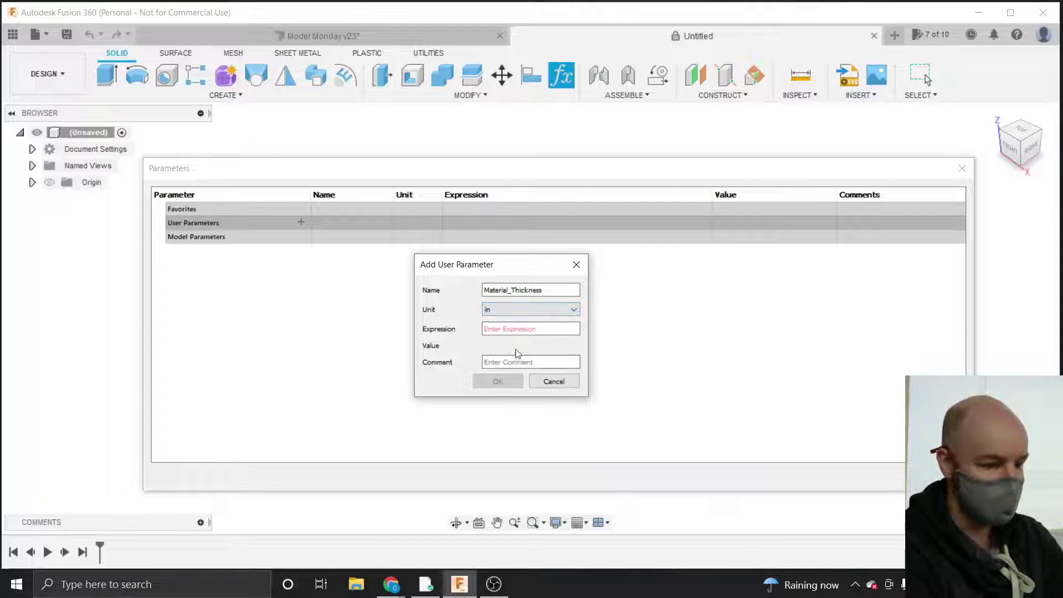
{"action": "left_click", "coordinate": [512, 329]}
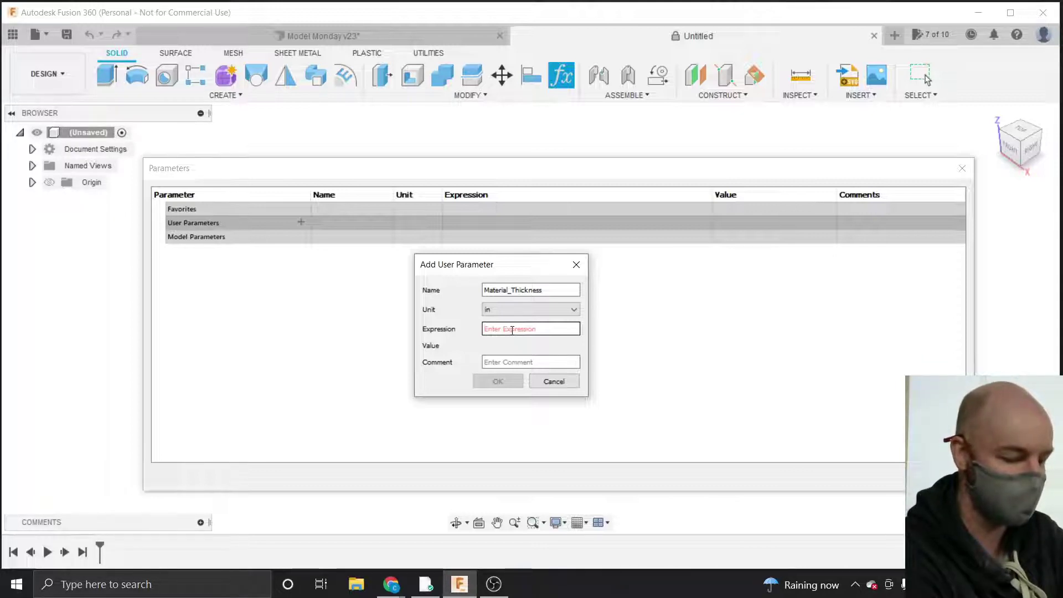
{"action": "type", "text": "3/8"}
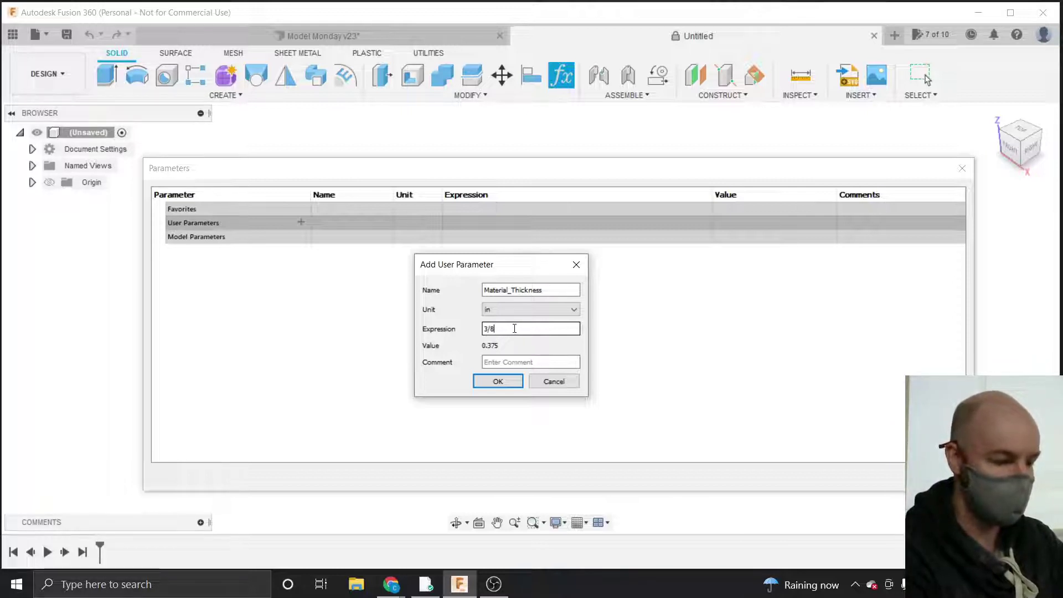
{"action": "left_click", "coordinate": [496, 383]}
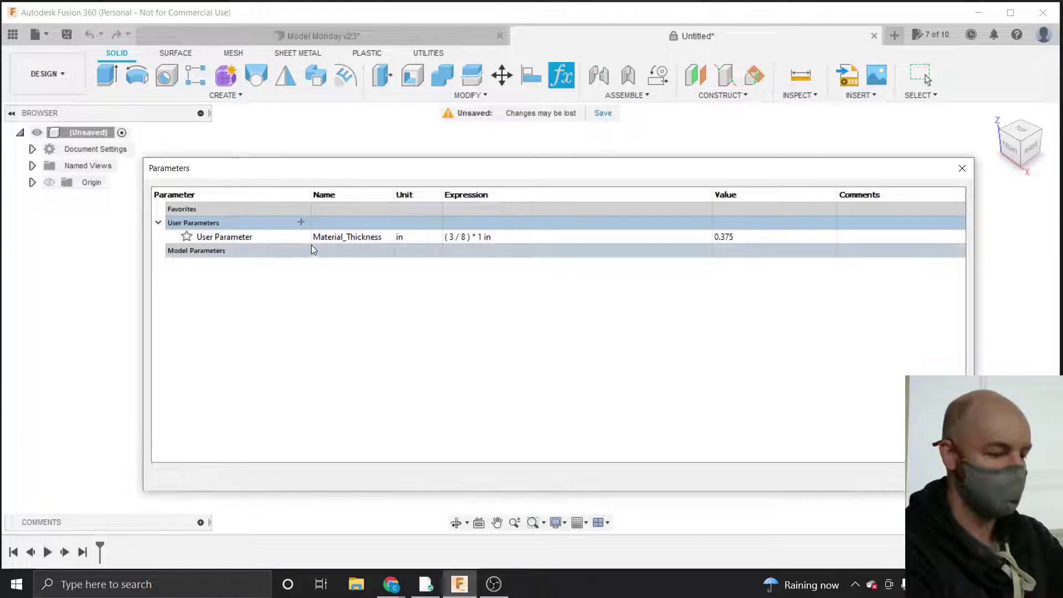
Add a user parameter named Height in inches with the expression 5.
{"action": "left_click", "coordinate": [300, 222]}
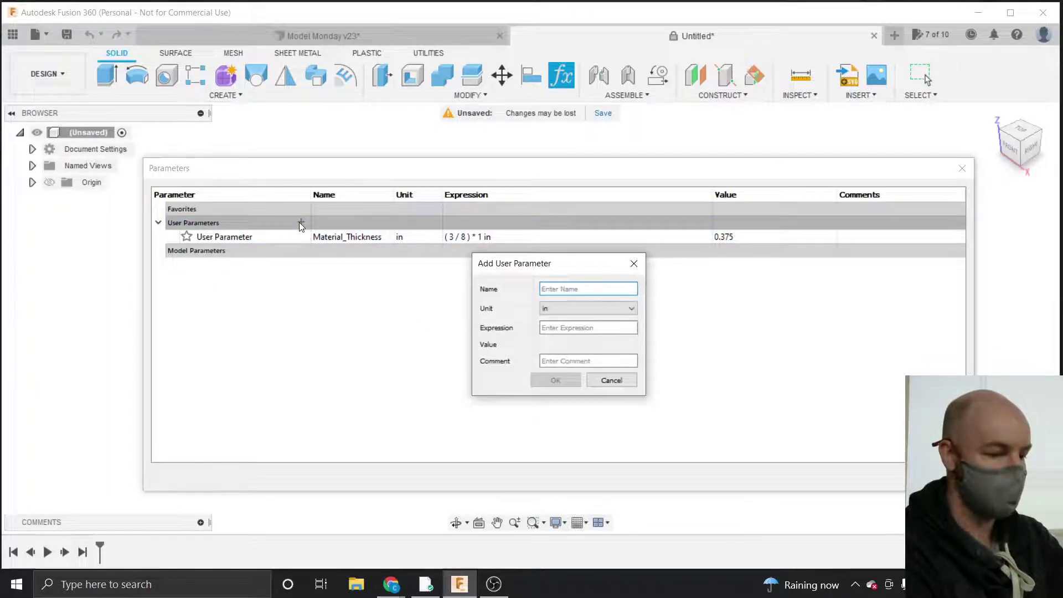
{"action": "left_click_drag", "start_coordinate": [521, 268], "coordinate": [476, 287]}
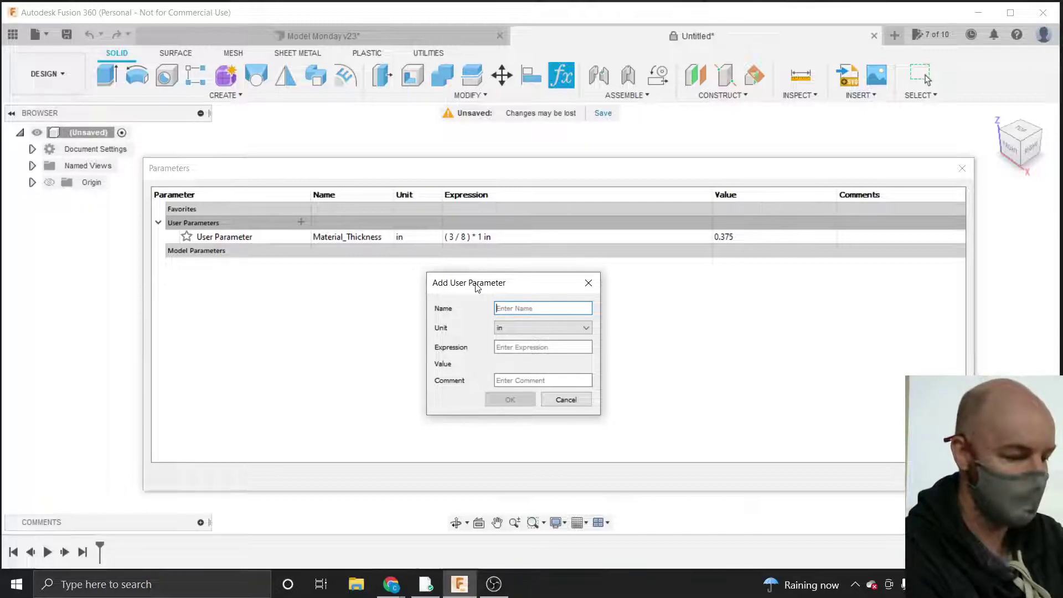
{"action": "type", "text": "He"}
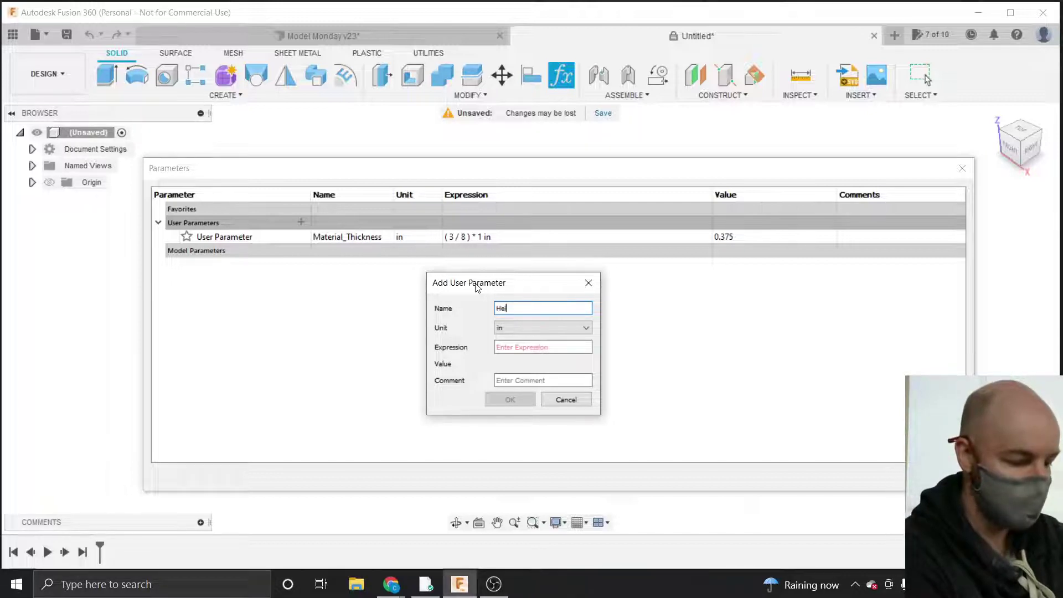
{"action": "type", "text": "ight"}
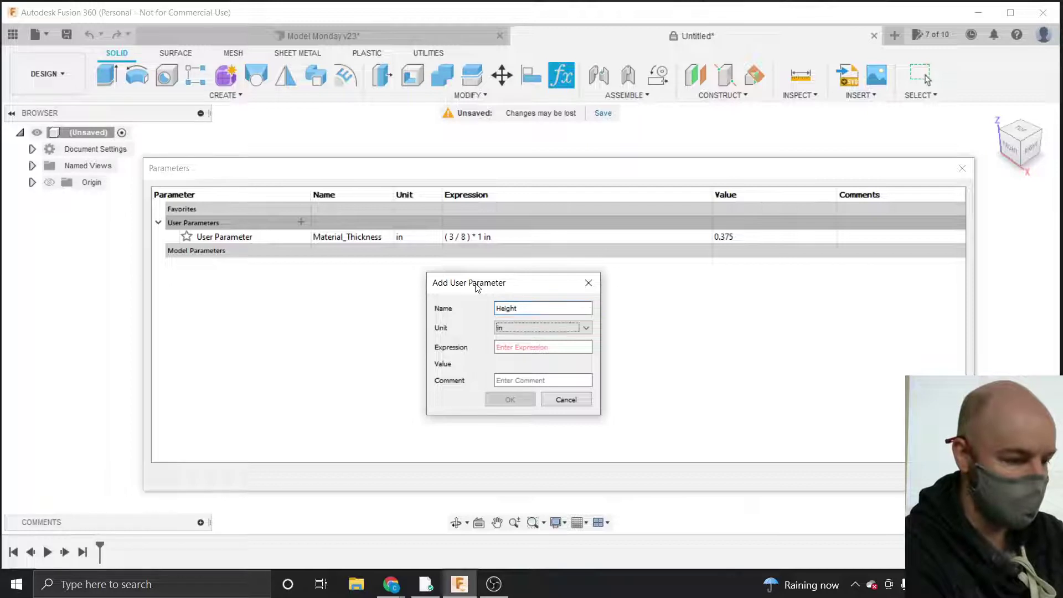
{"action": "key", "text": "Tab"}
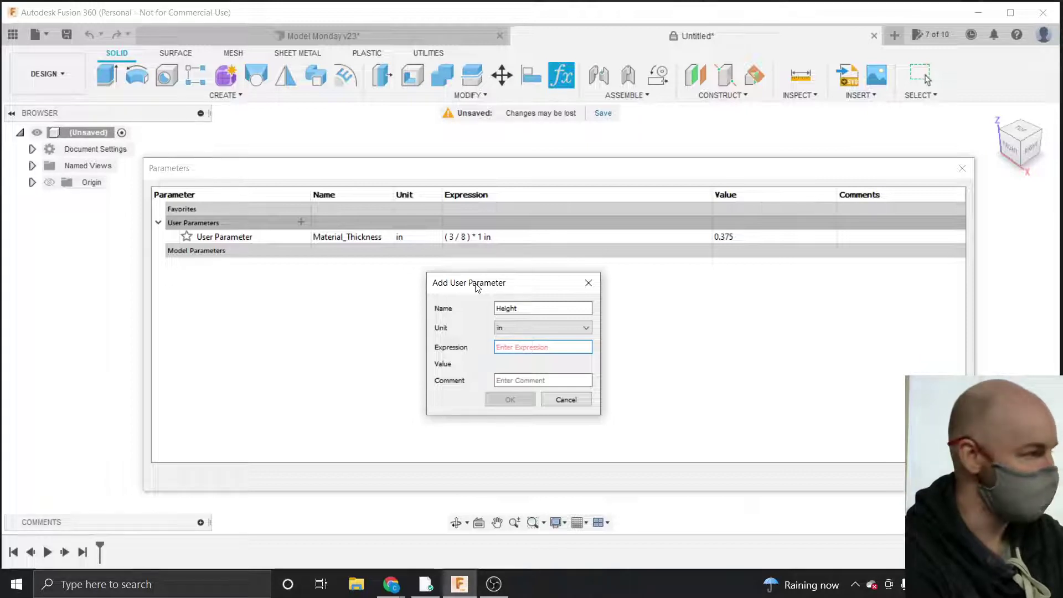
{"action": "type", "text": "5"}
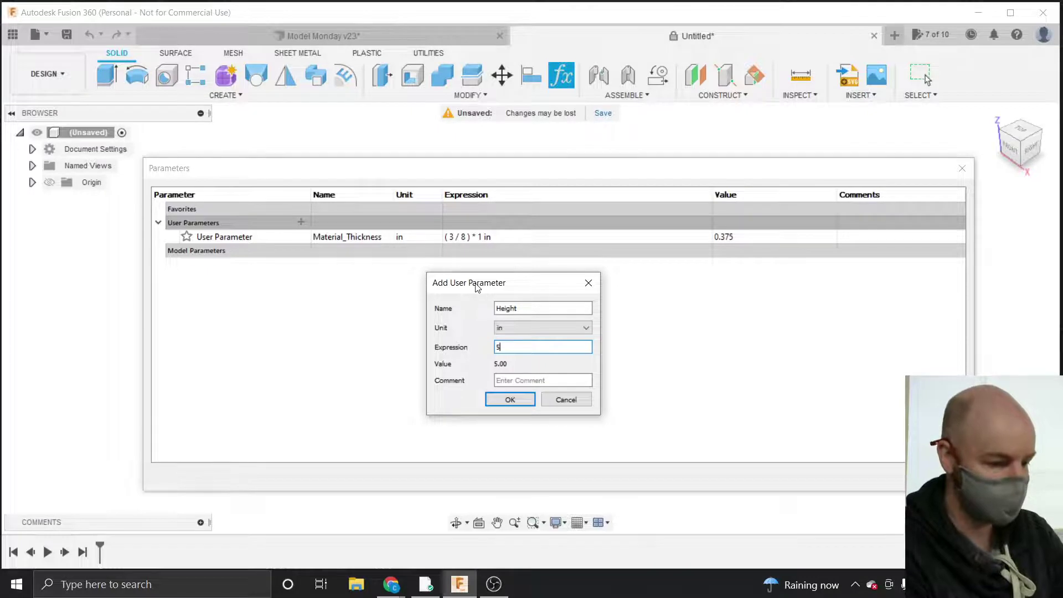
{"action": "left_click", "coordinate": [513, 402]}
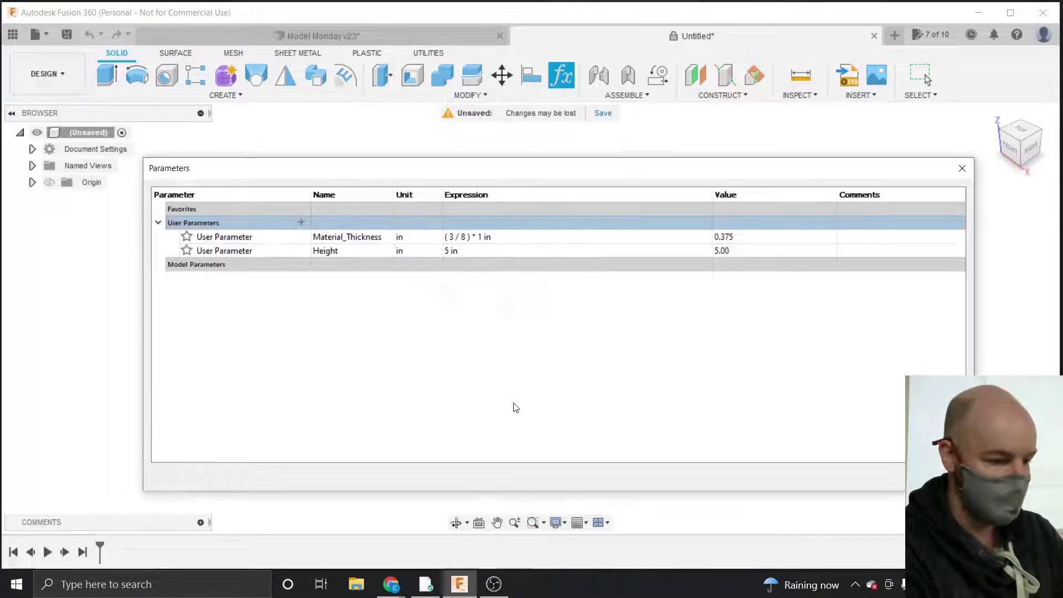
Add a user parameter named Length in inches with the expression 14.
{"action": "left_click", "coordinate": [301, 223]}
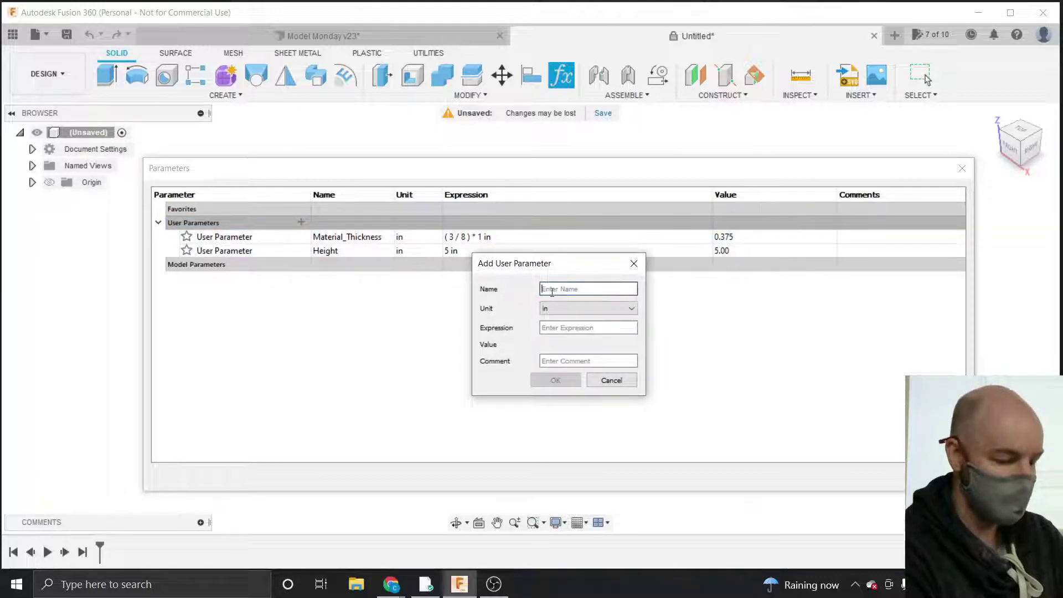
{"action": "type", "text": "Le"}
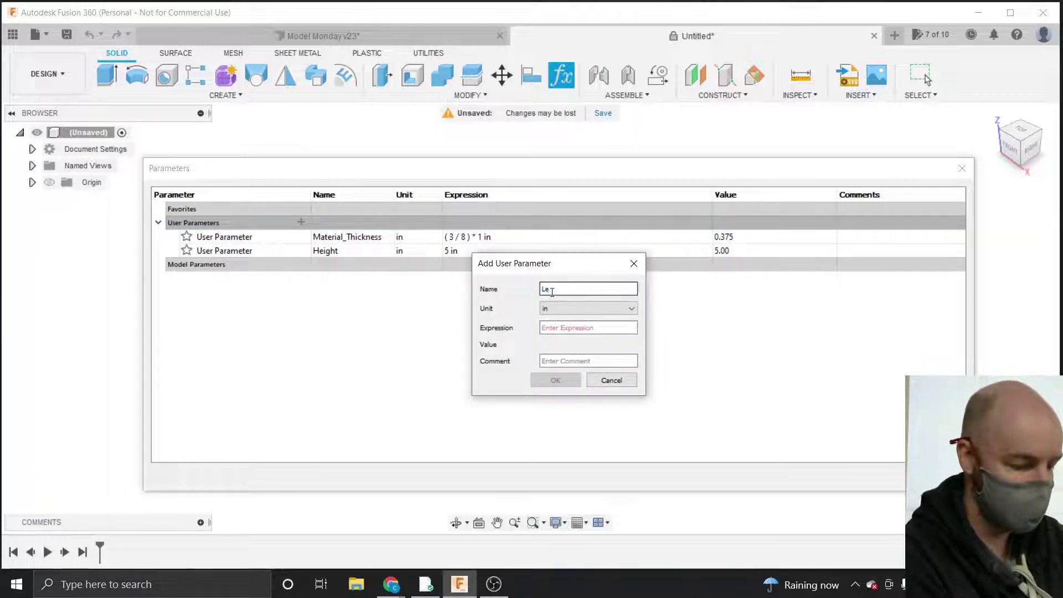
{"action": "type", "text": "ngth"}
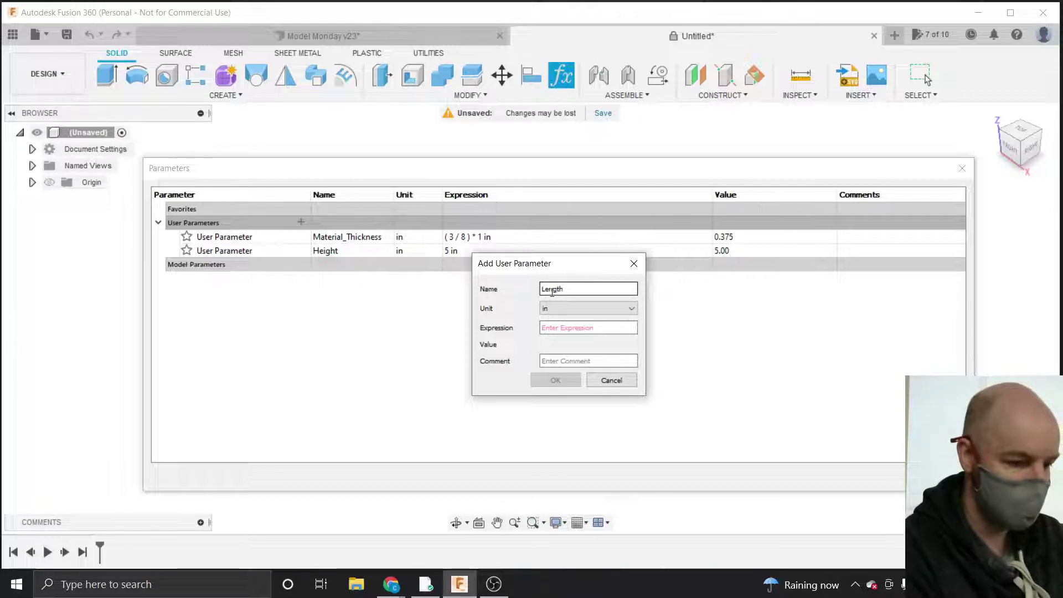
{"action": "left_click", "coordinate": [568, 330]}
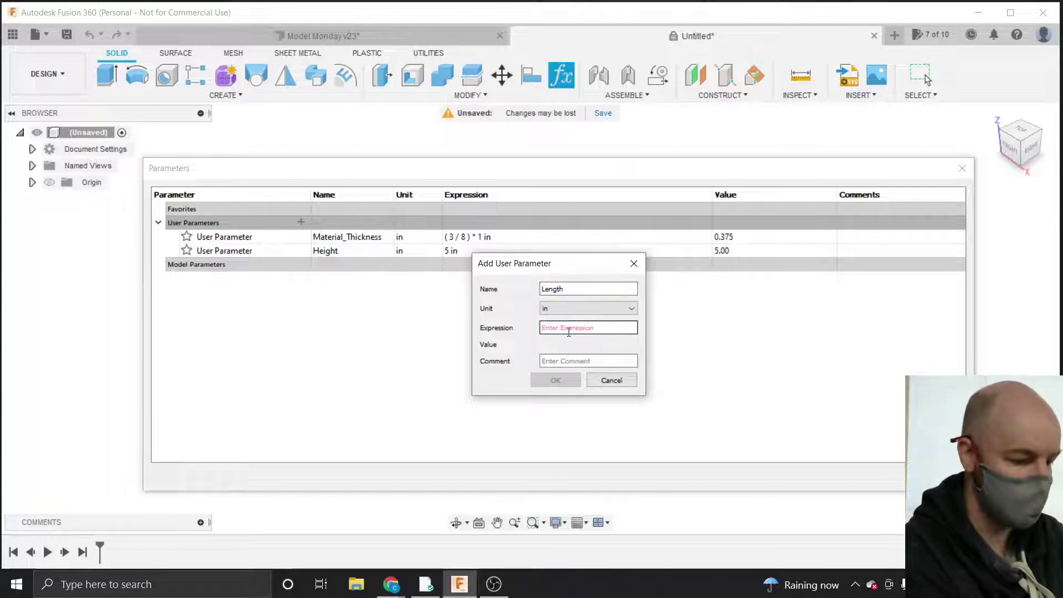
{"action": "type", "text": "14"}
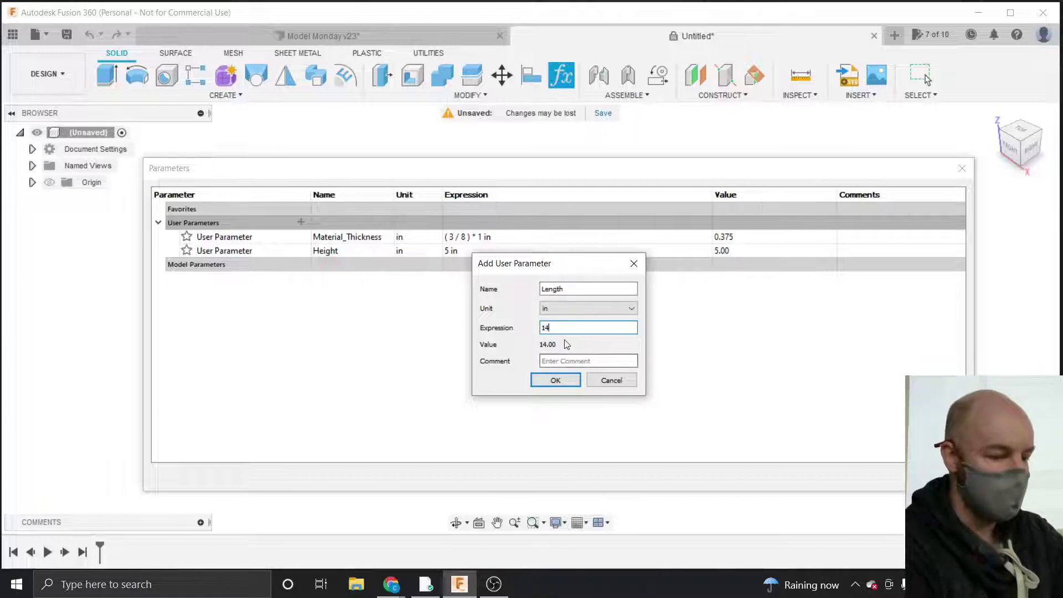
{"action": "left_click", "coordinate": [555, 380]}
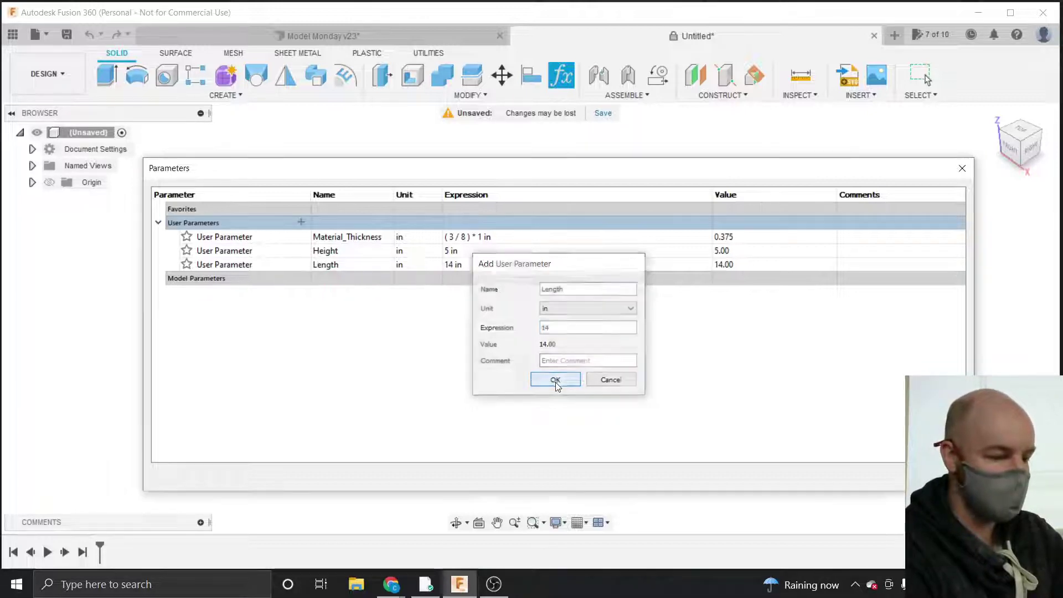
Add a user parameter named Width in inches with the expression 14, and close the Parameters dialog.
{"action": "left_click", "coordinate": [301, 222]}
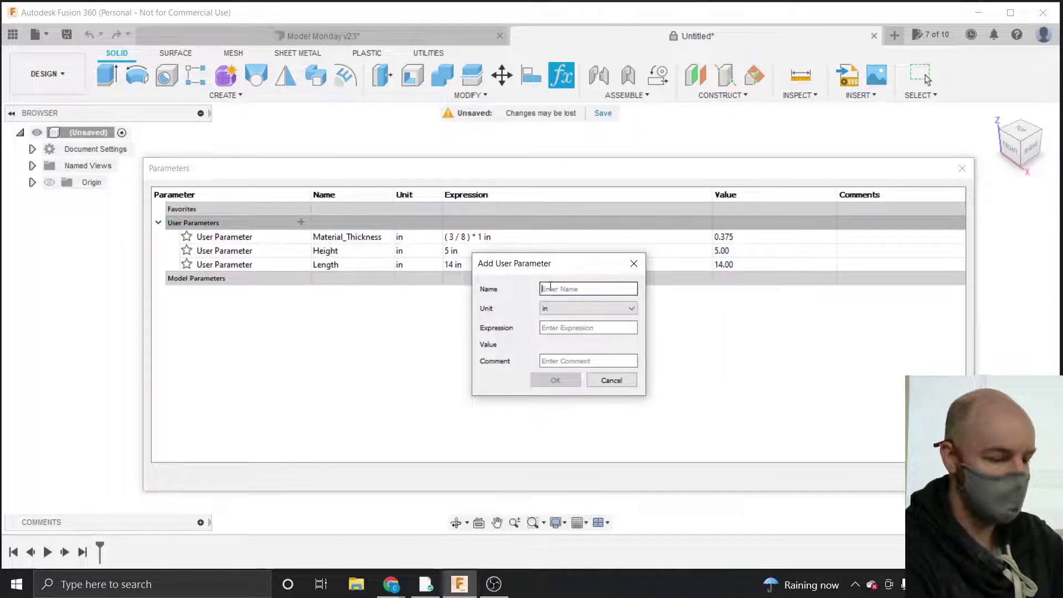
{"action": "type", "text": "Wi"}
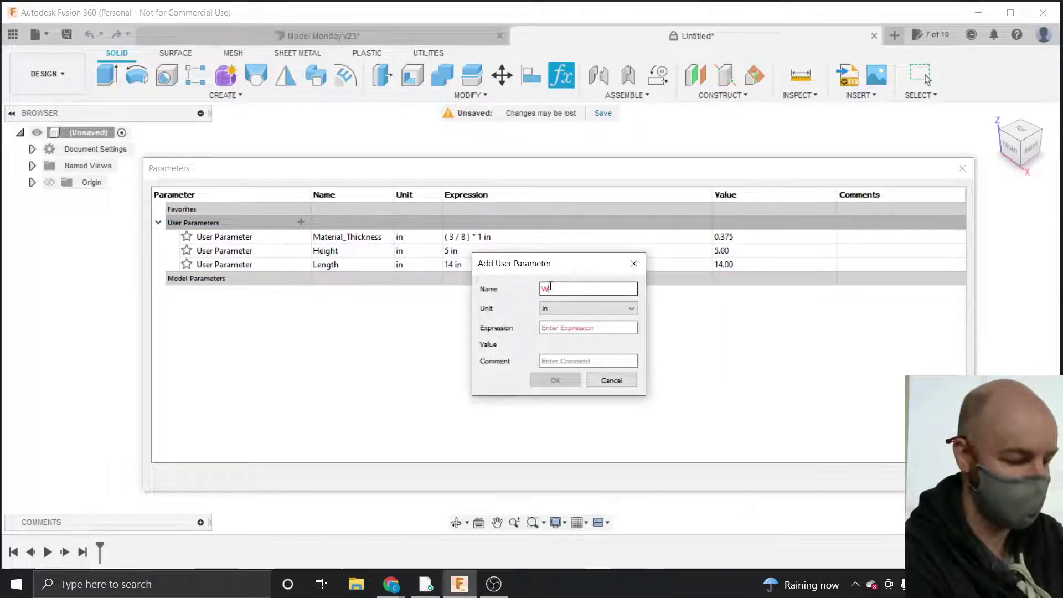
{"action": "key", "text": "Tab"}
{"action": "key", "text": "Tab"}
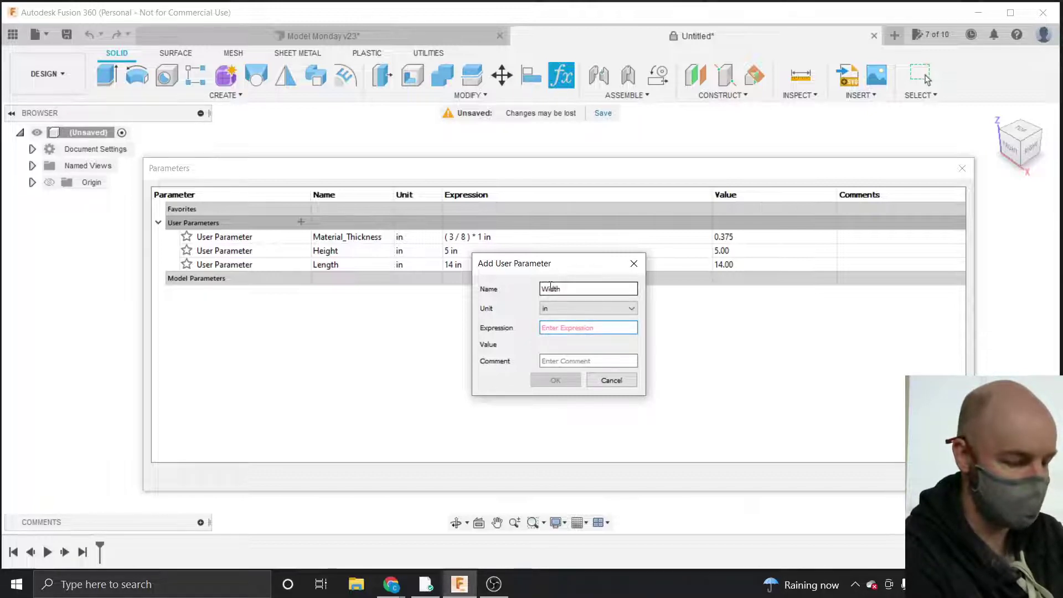
{"action": "type", "text": "14t"}
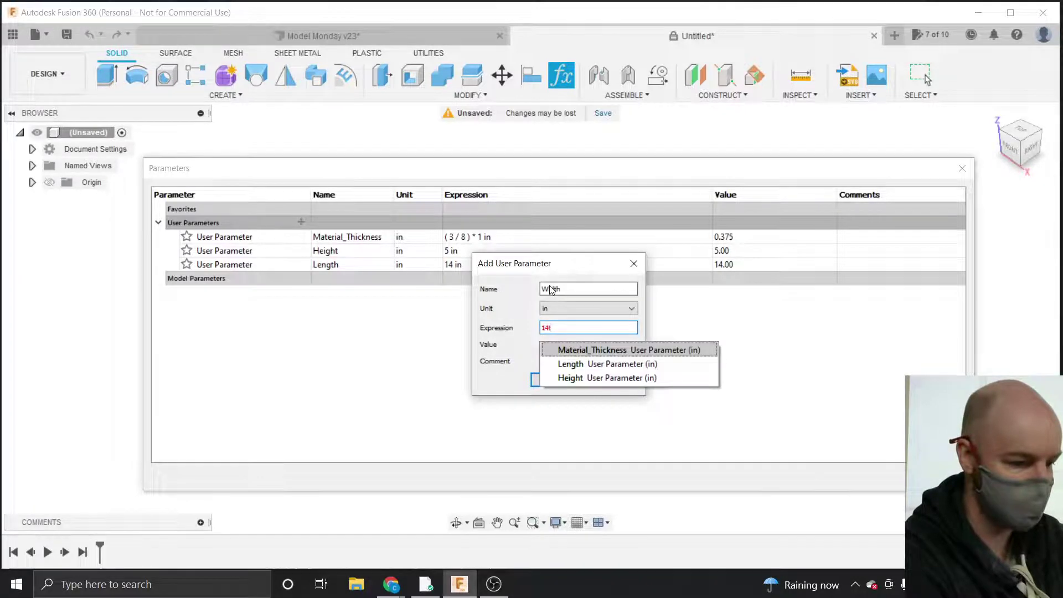
{"action": "key", "text": "BackSpace"}
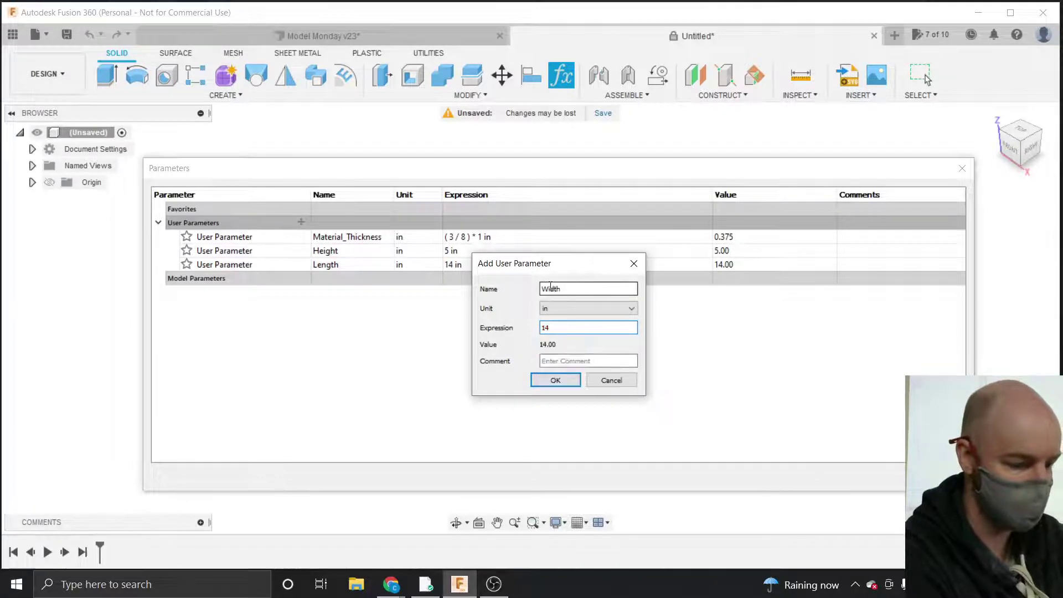
{"action": "left_click", "coordinate": [554, 380]}
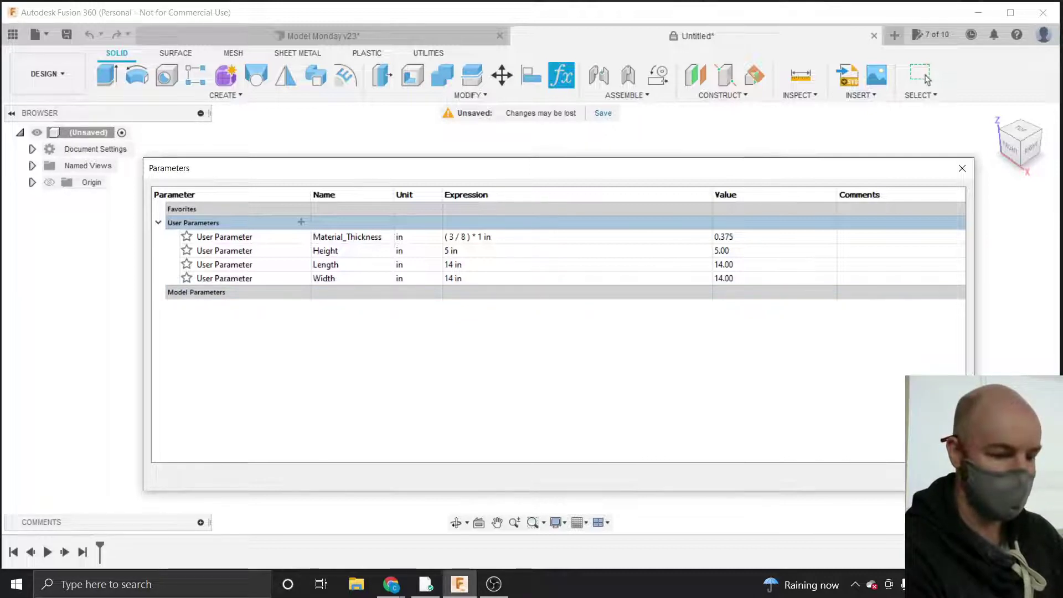
{"action": "key", "text": "Escape"}
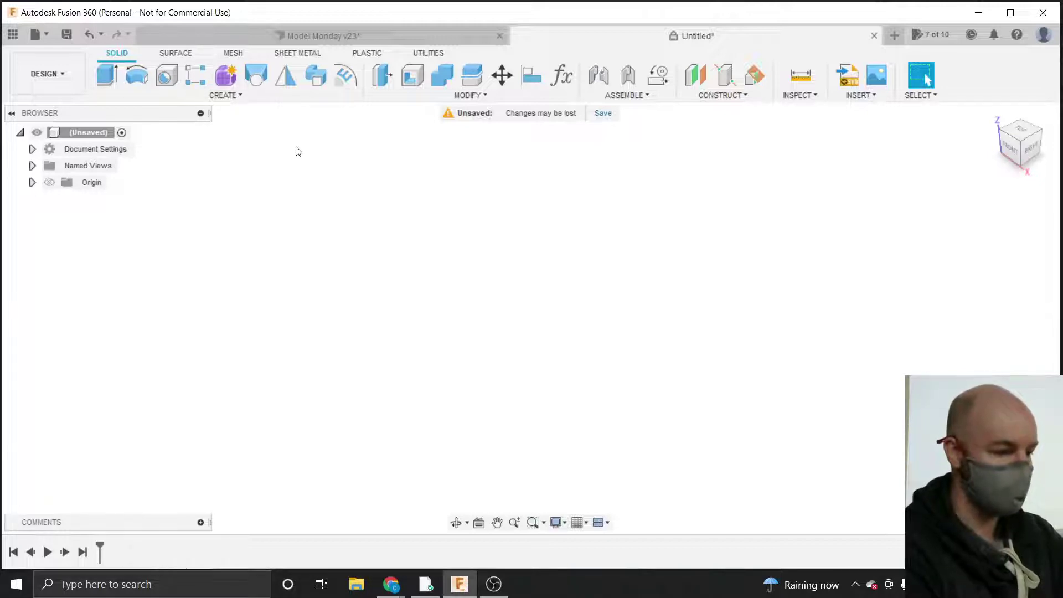
Start a solid Box on the horizontal XY plane, placing its first corner at the origin.
{"action": "left_click", "coordinate": [236, 95]}
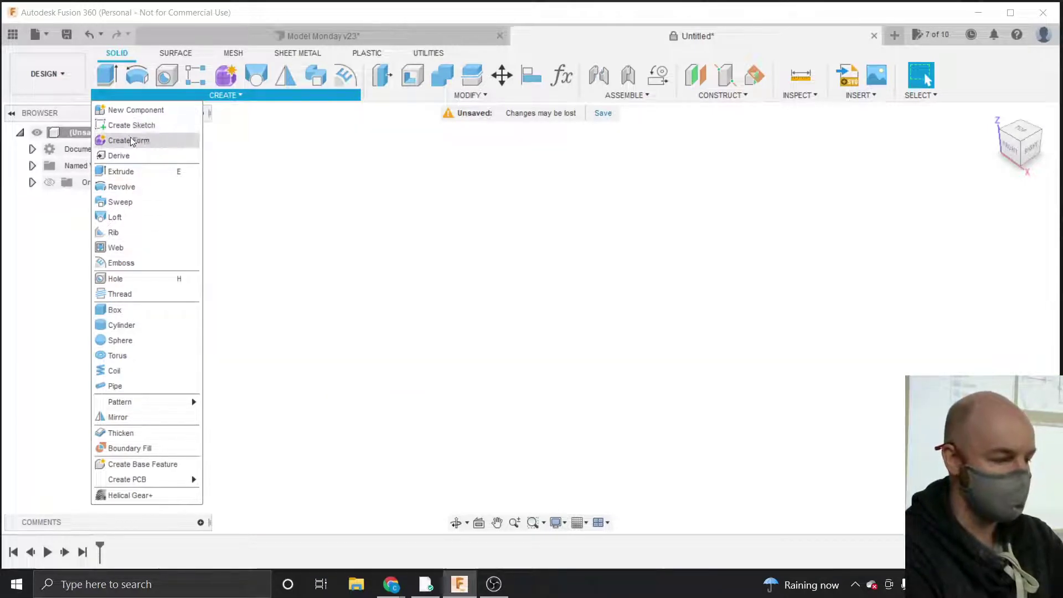
{"action": "left_click", "coordinate": [137, 312]}
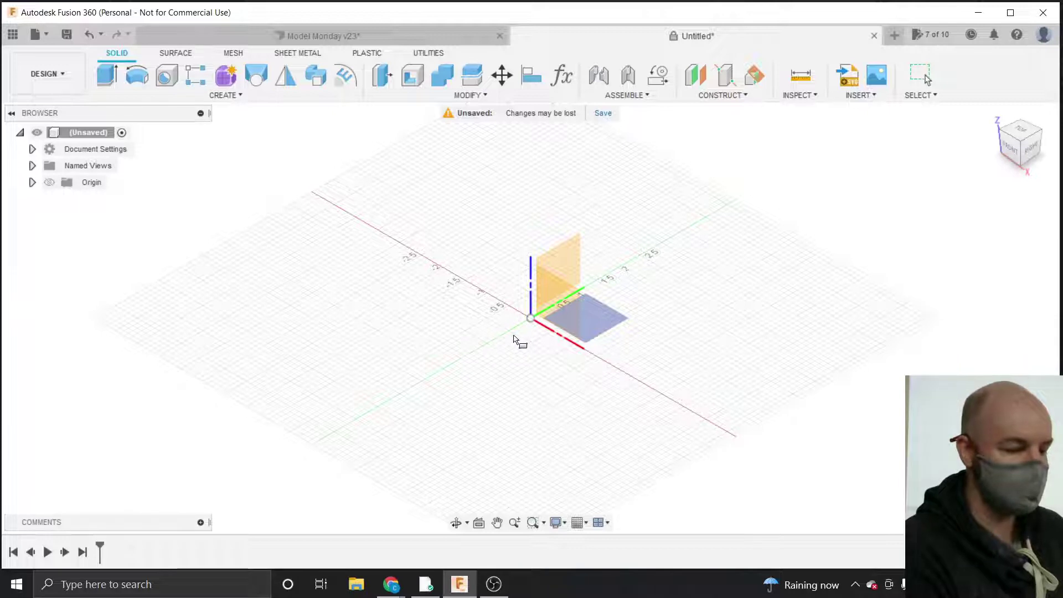
{"action": "left_click", "coordinate": [530, 326]}
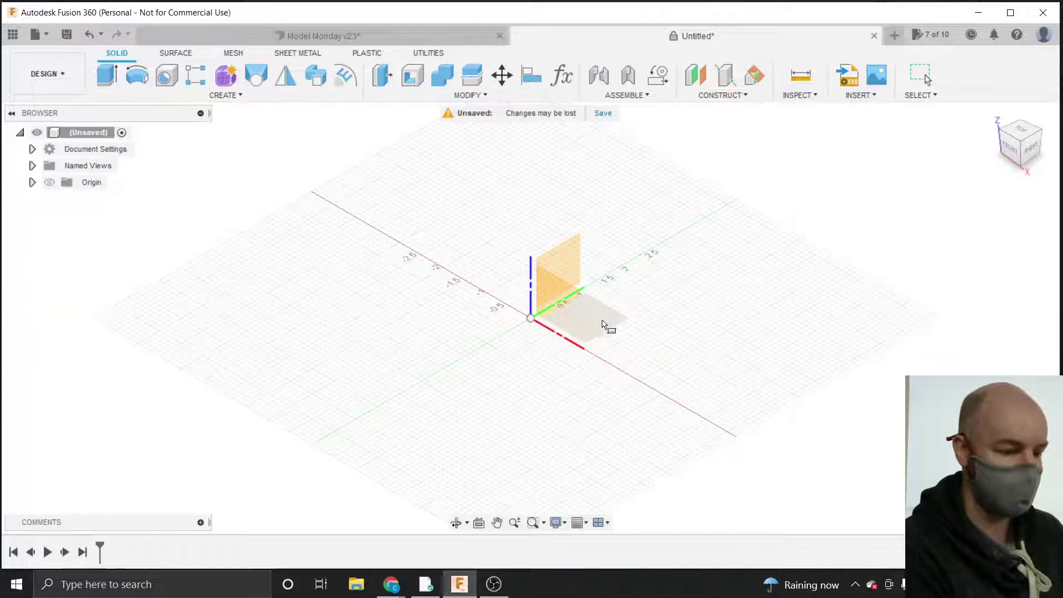
{"action": "mouse_move", "coordinate": [1020, 131]}
{"action": "left_mouse_down"}
{"action": "mouse_move", "coordinate": [1035, 133]}
{"action": "mouse_move", "coordinate": [1022, 133]}
{"action": "left_mouse_up"}
{"action": "left_click", "coordinate": [1023, 133]}
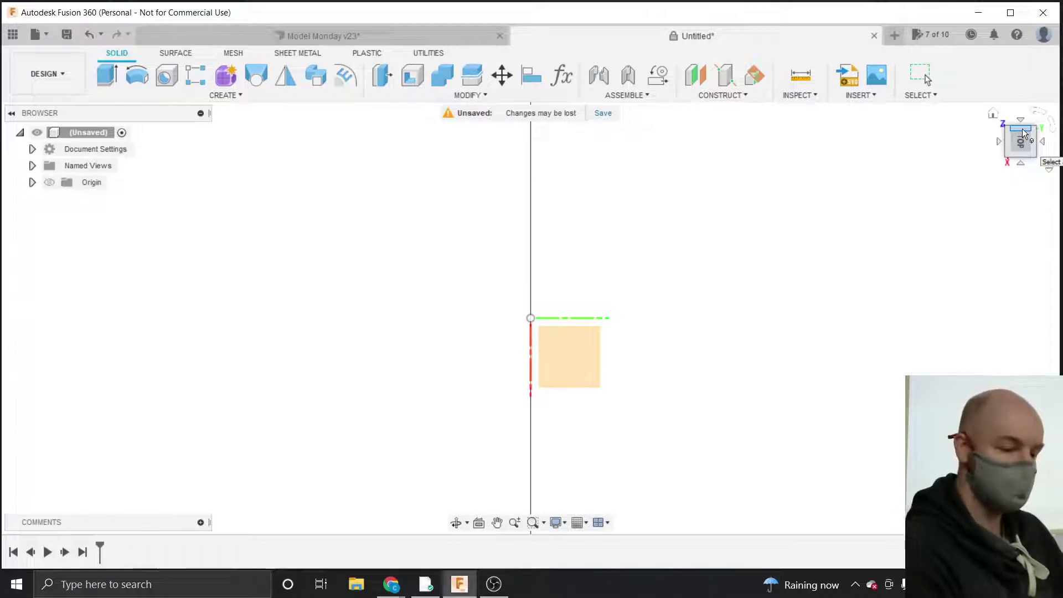
{"action": "left_click", "coordinate": [1022, 133]}
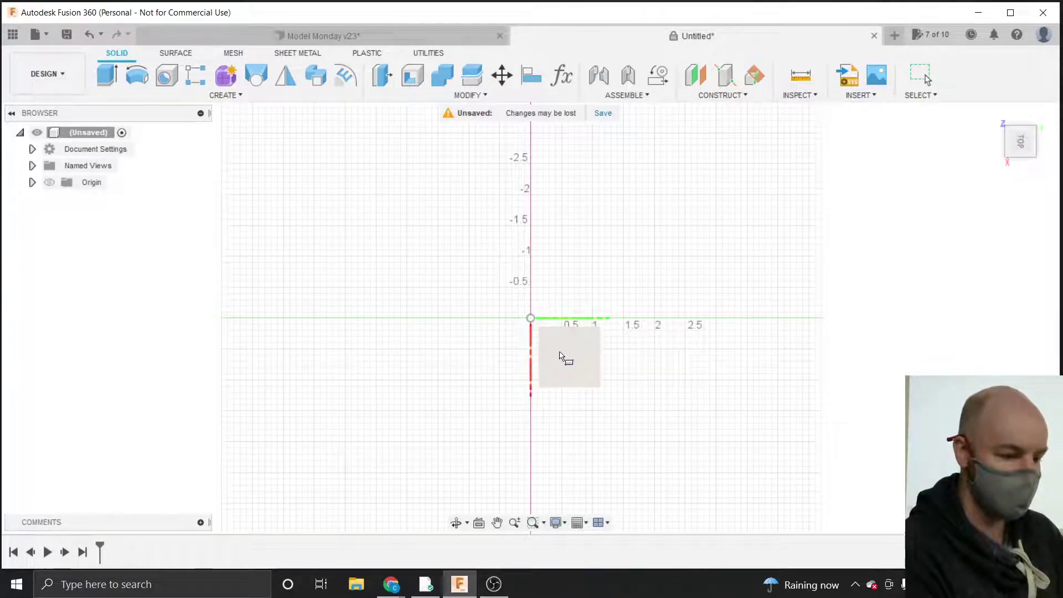
{"action": "left_click", "coordinate": [559, 354]}
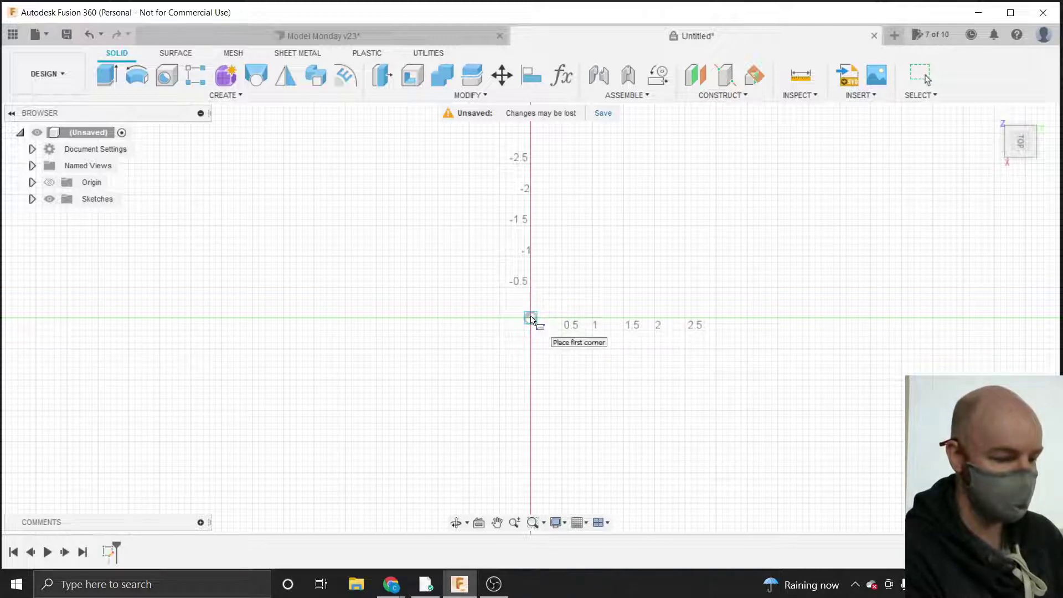
{"action": "left_click", "coordinate": [530, 319]}
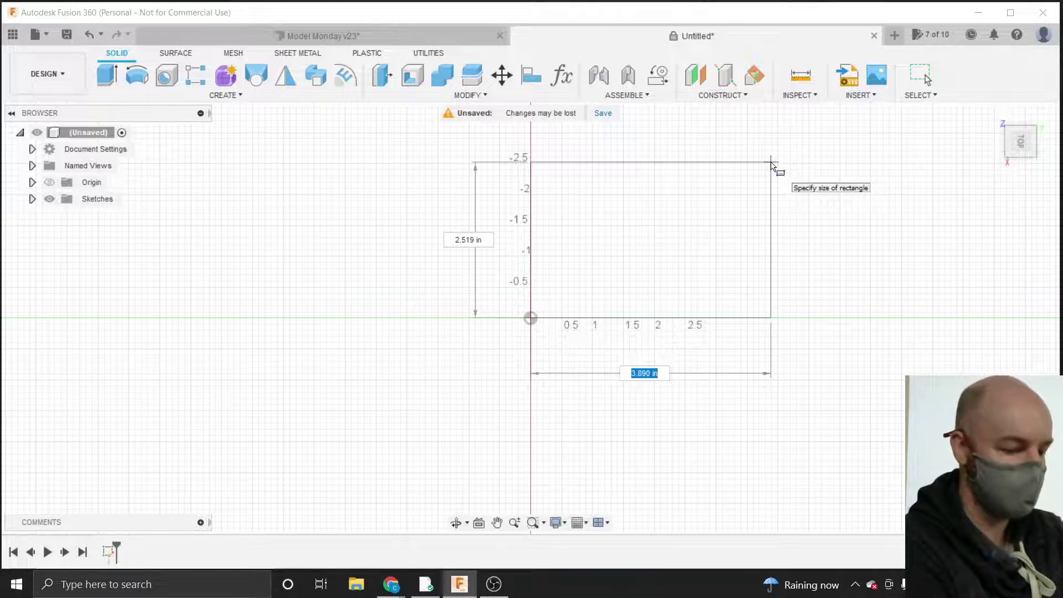
Size the box's base rectangle with the Width parameter horizontally and the Length parameter vertically, and place it above and right of the origin.
{"action": "type", "text": "12"}
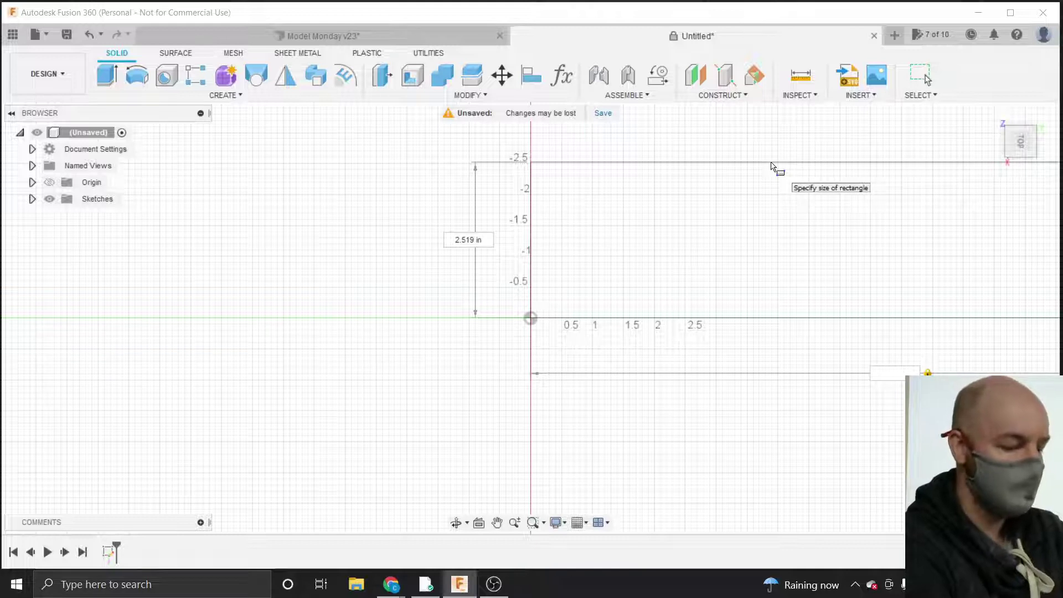
{"action": "type", "text": "4"}
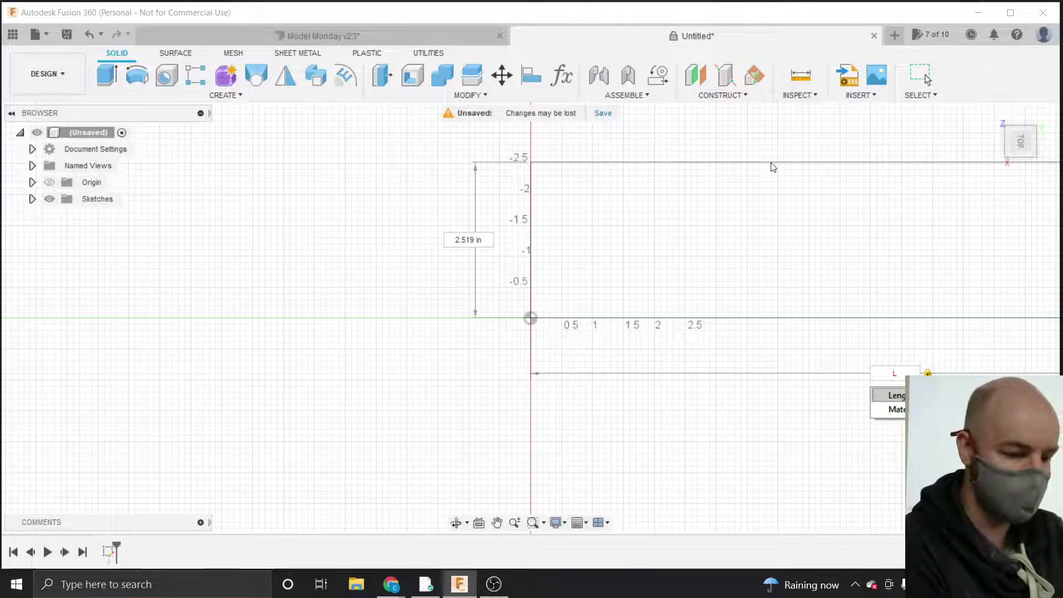
{"action": "key", "text": "BackSpace"}
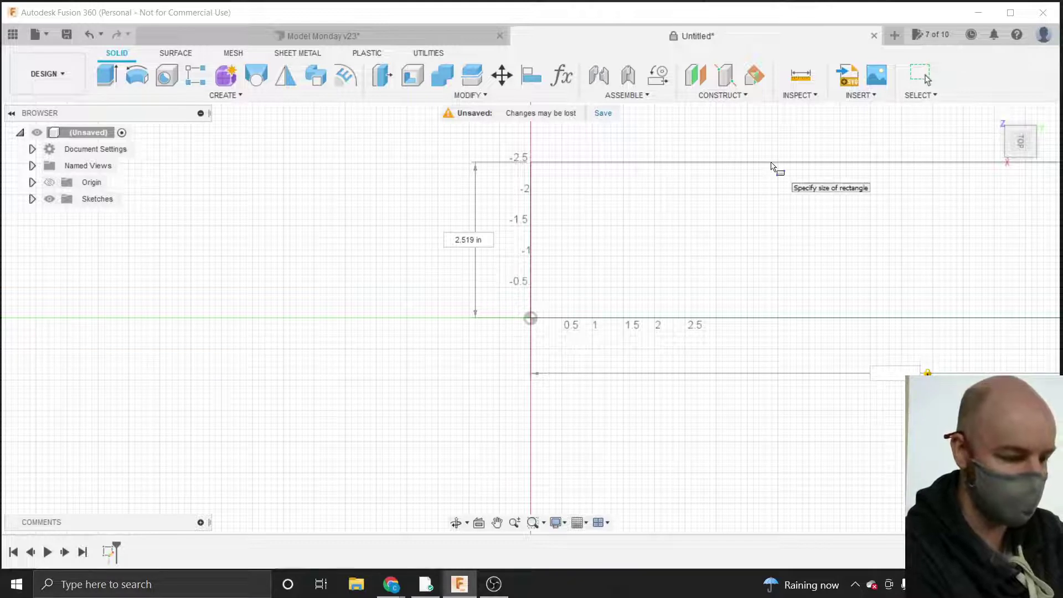
{"action": "type", "text": "W"}
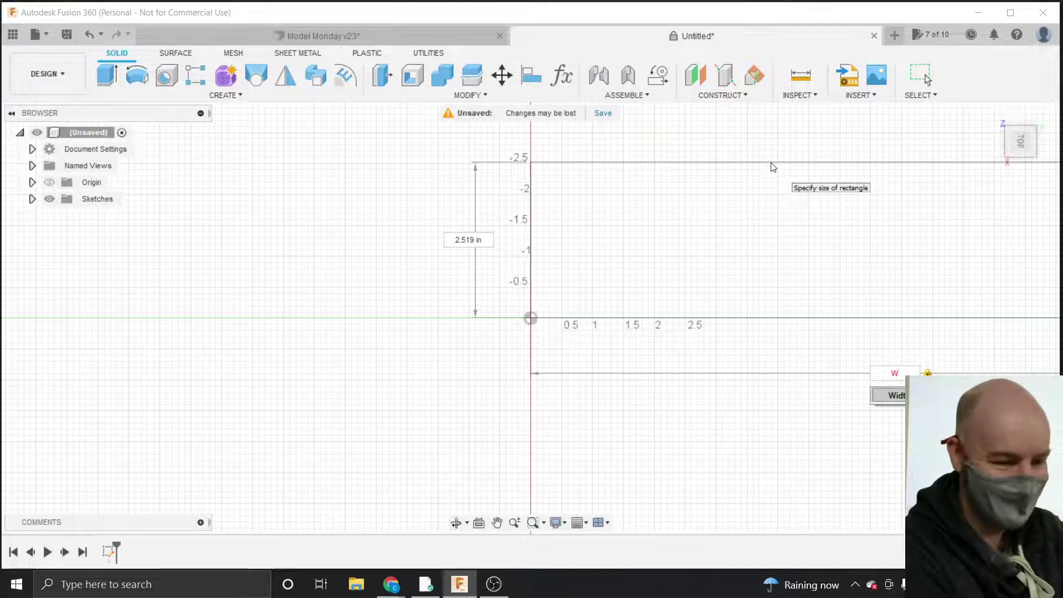
{"action": "type", "text": "idth"}
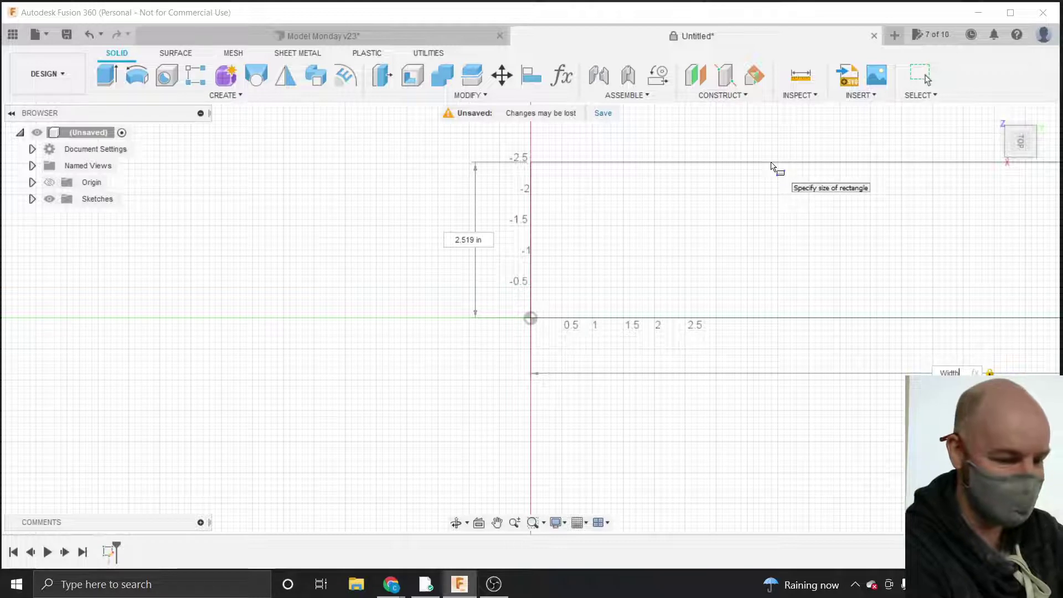
{"action": "key", "text": "Tab"}
{"action": "type", "text": "L"}
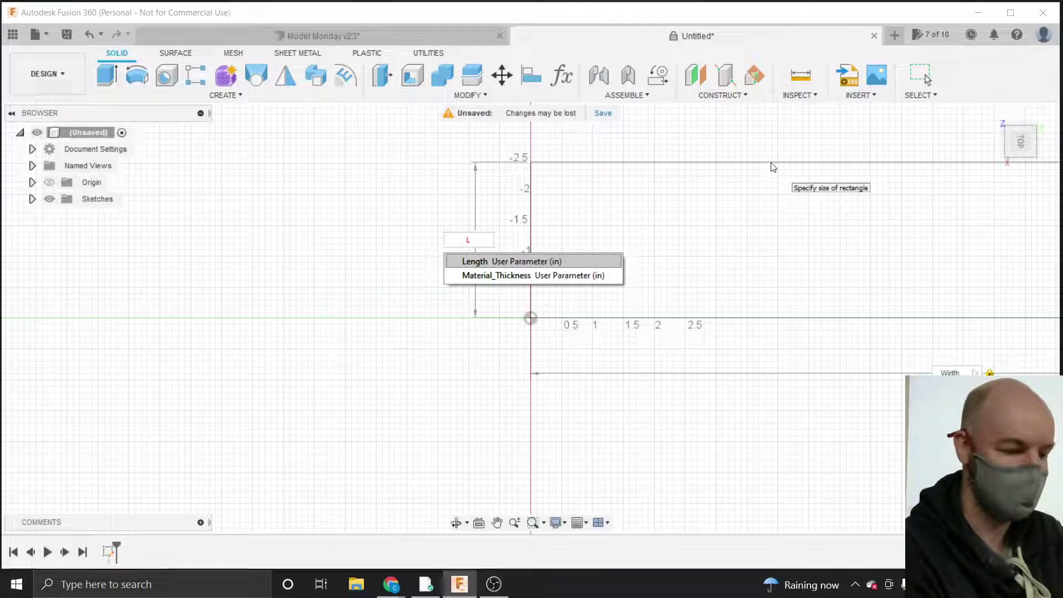
{"action": "key", "text": "Return"}
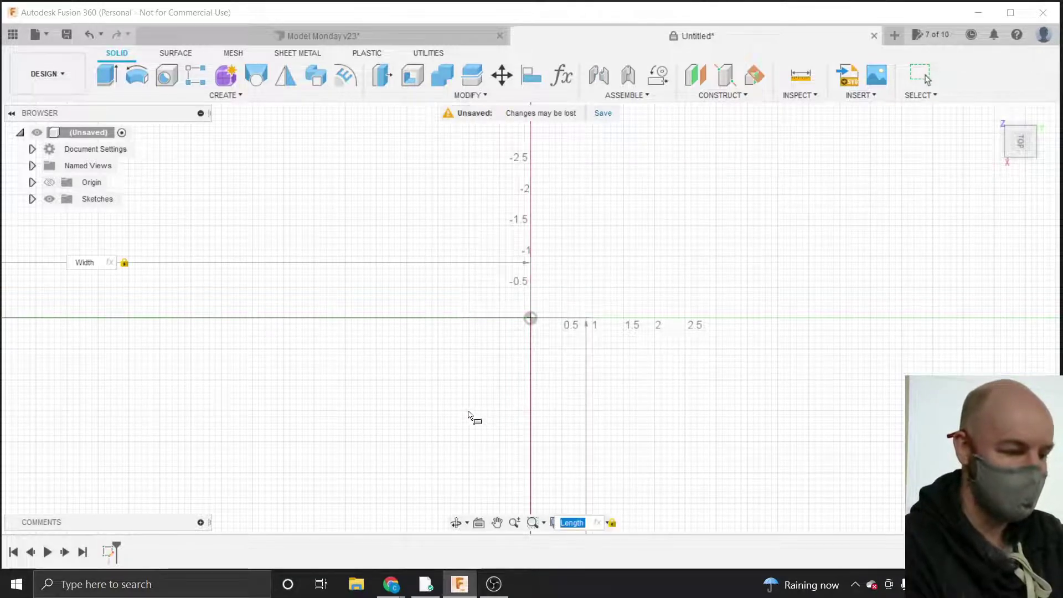
{"action": "scroll", "coordinate": [469, 415], "scroll_direction": "down", "scroll_amount": 5}
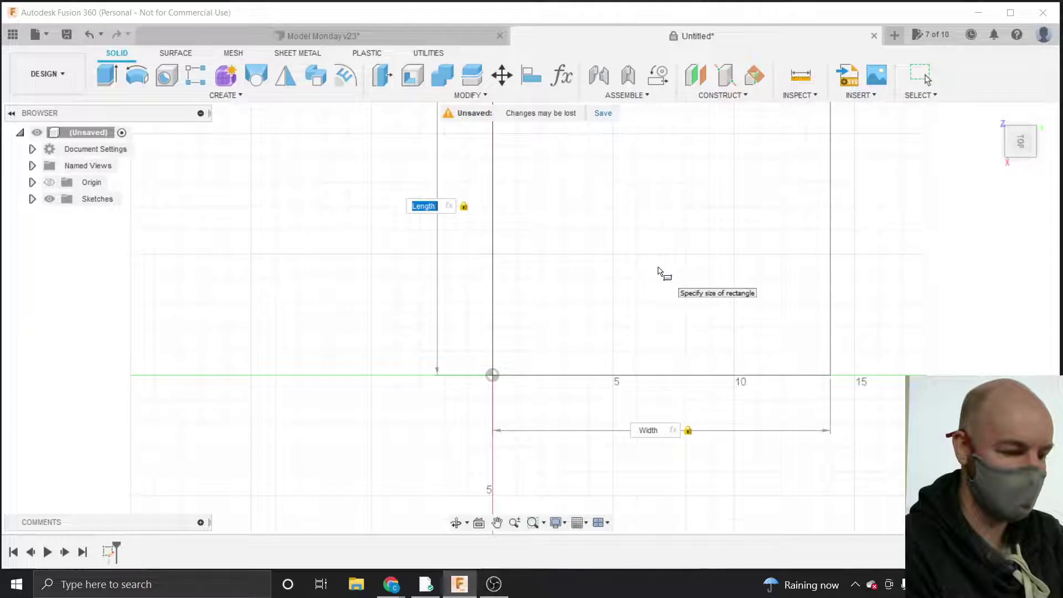
{"action": "left_click", "coordinate": [657, 268]}
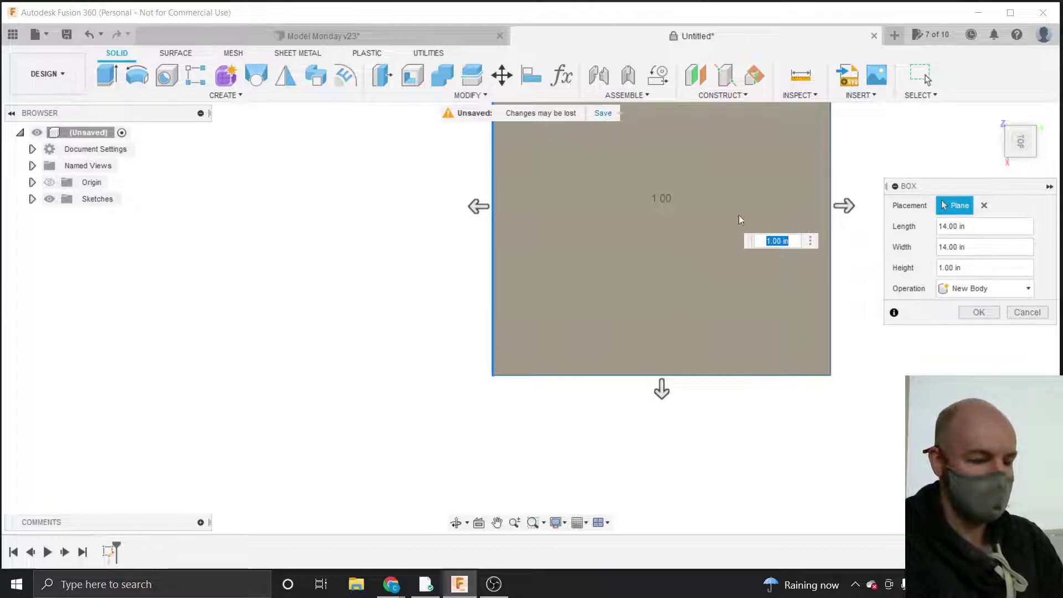
Set the box's height to the Height user parameter.
{"action": "left_click_drag", "start_coordinate": [948, 187], "coordinate": [899, 256]}
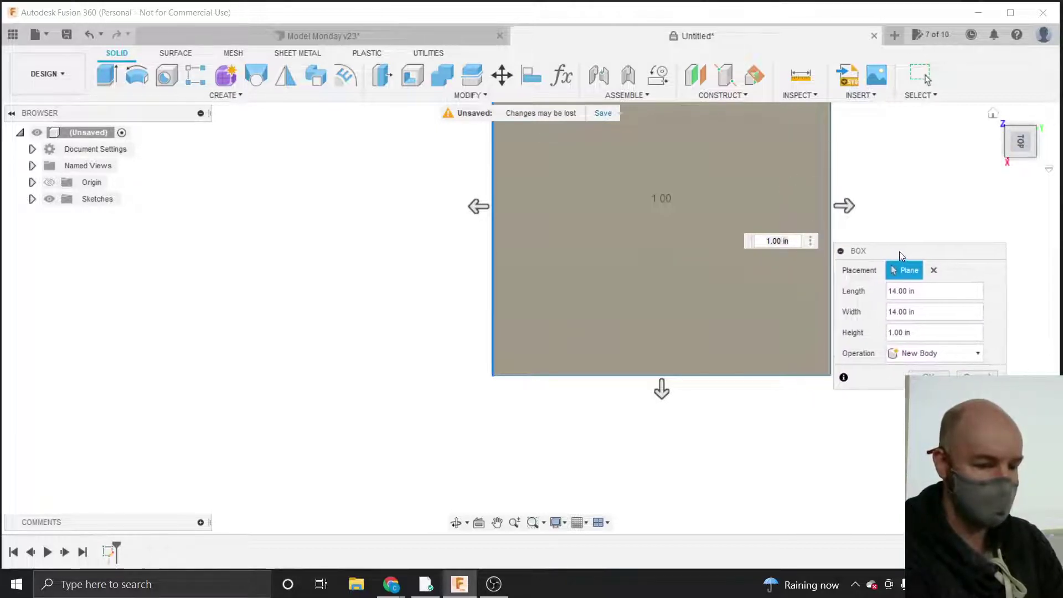
{"action": "left_click_drag", "start_coordinate": [1025, 144], "coordinate": [968, 94]}
{"action": "scroll", "coordinate": [389, 324], "scroll_direction": "down", "scroll_amount": 3}
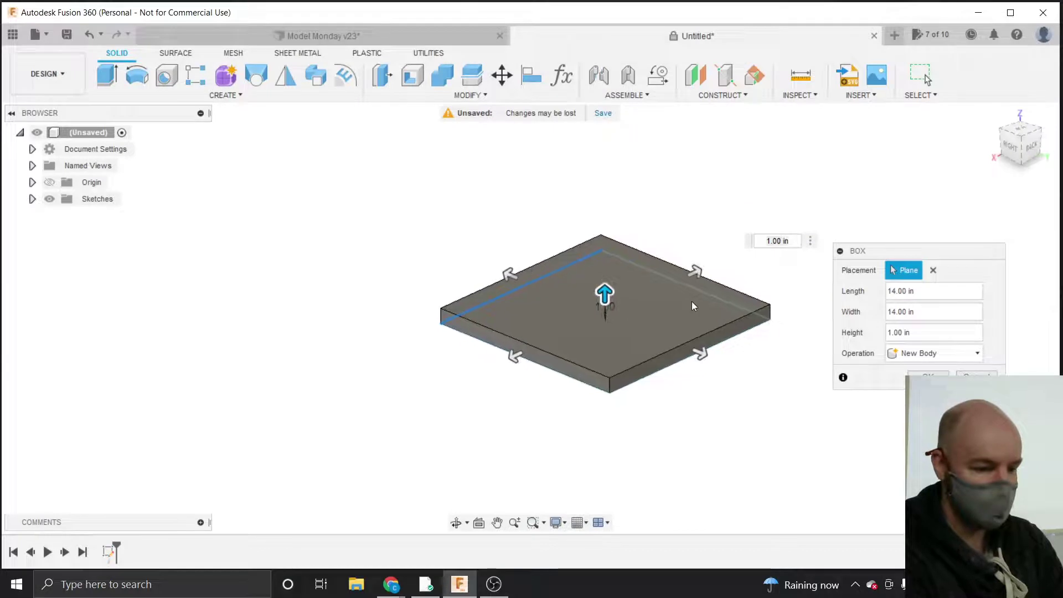
{"action": "scroll", "coordinate": [692, 302], "scroll_direction": "up", "scroll_amount": 4}
{"action": "scroll", "coordinate": [461, 335], "scroll_direction": "up", "scroll_amount": 1}
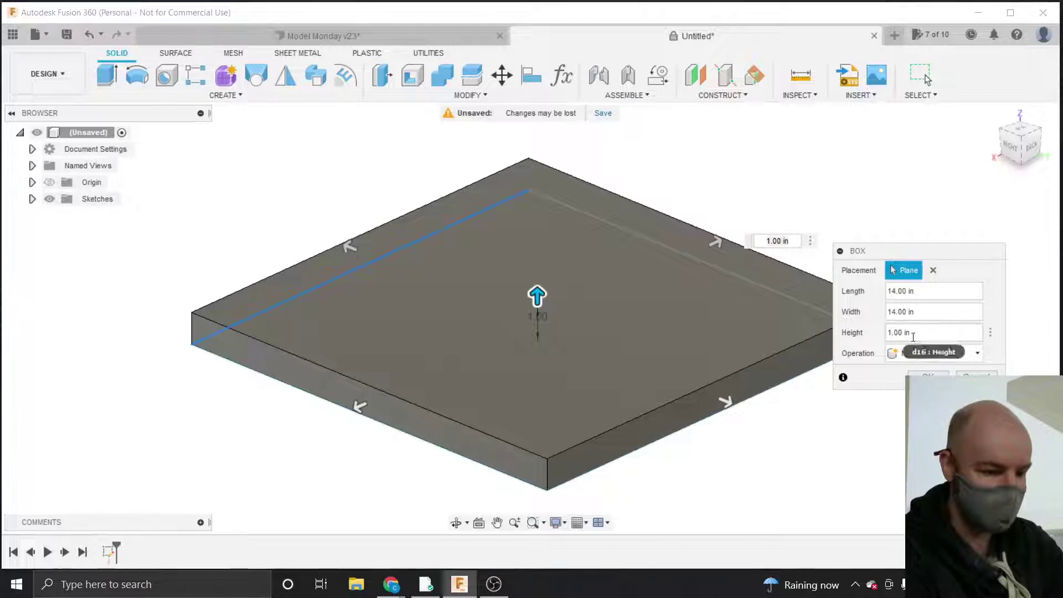
{"action": "triple_click", "coordinate": [893, 332]}
{"action": "type", "text": "H"}
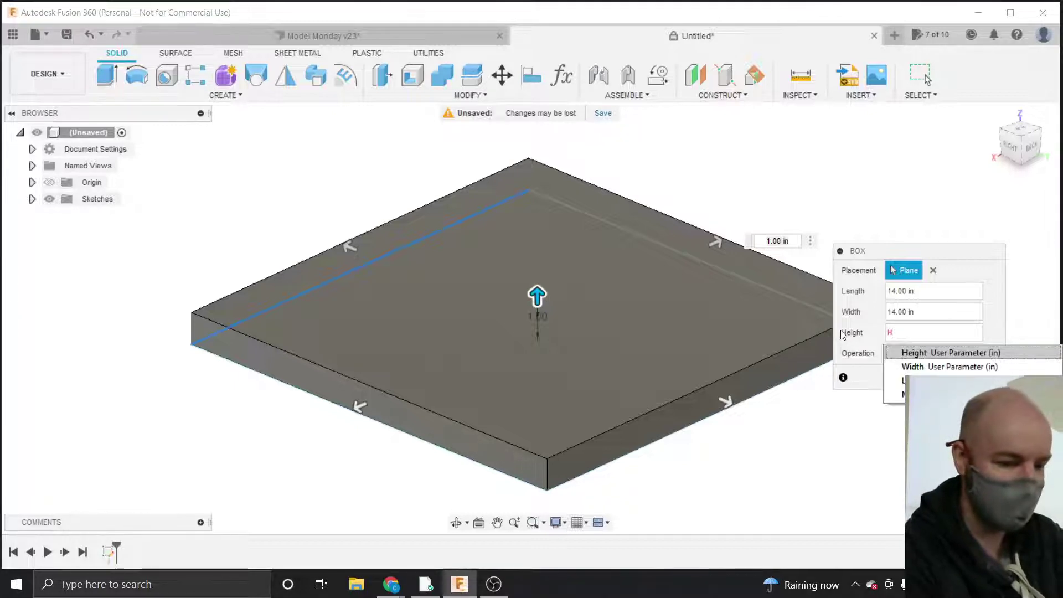
{"action": "left_click", "coordinate": [917, 352]}
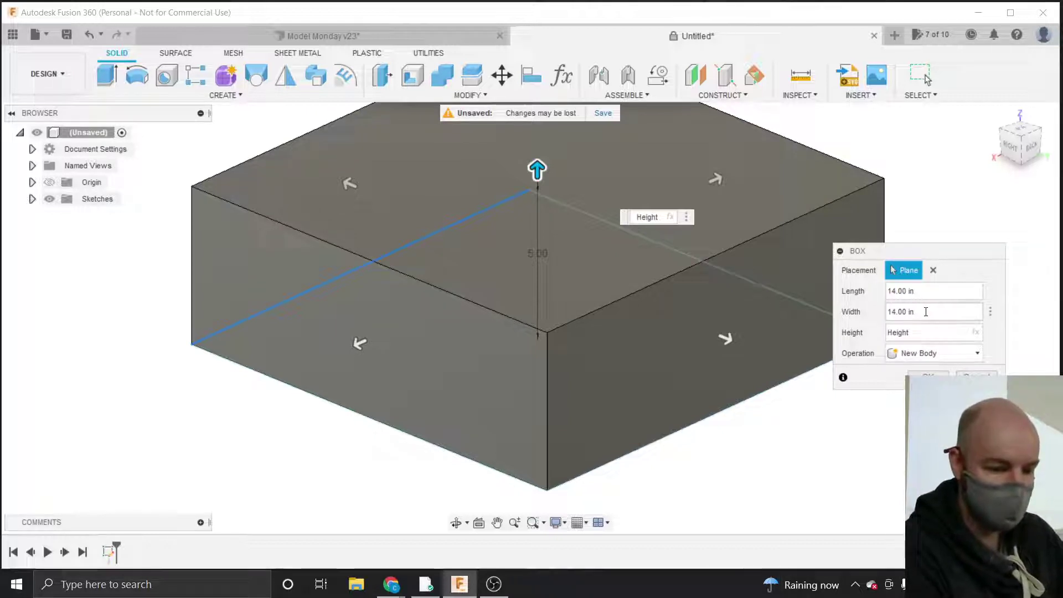
Set the box's width to the Width user parameter.
{"action": "left_click_drag", "start_coordinate": [928, 311], "coordinate": [873, 310]}
{"action": "type", "text": "W"}
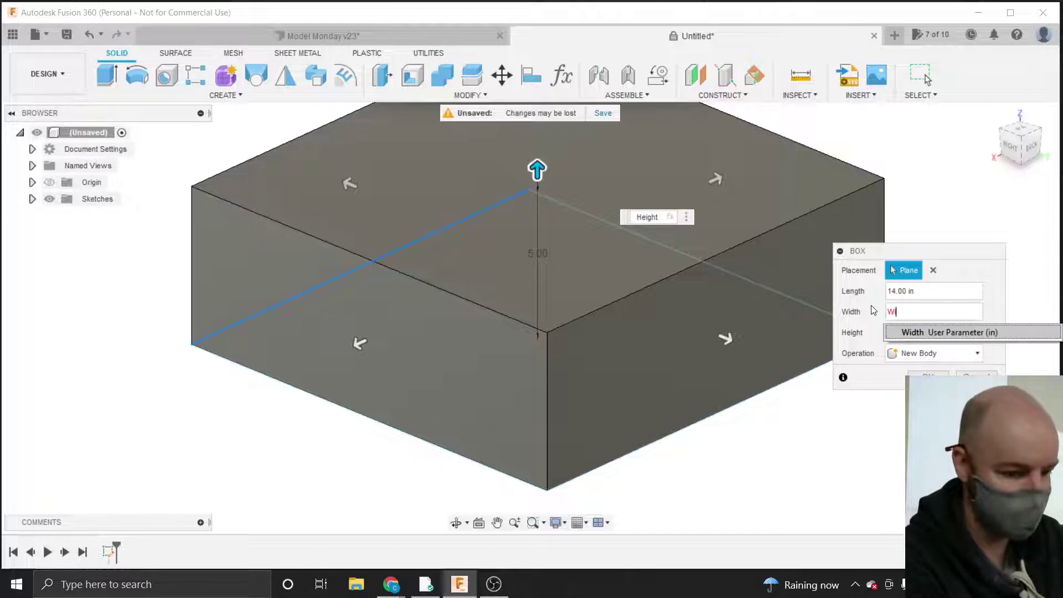
{"action": "type", "text": "i"}
{"action": "key", "text": "Return"}
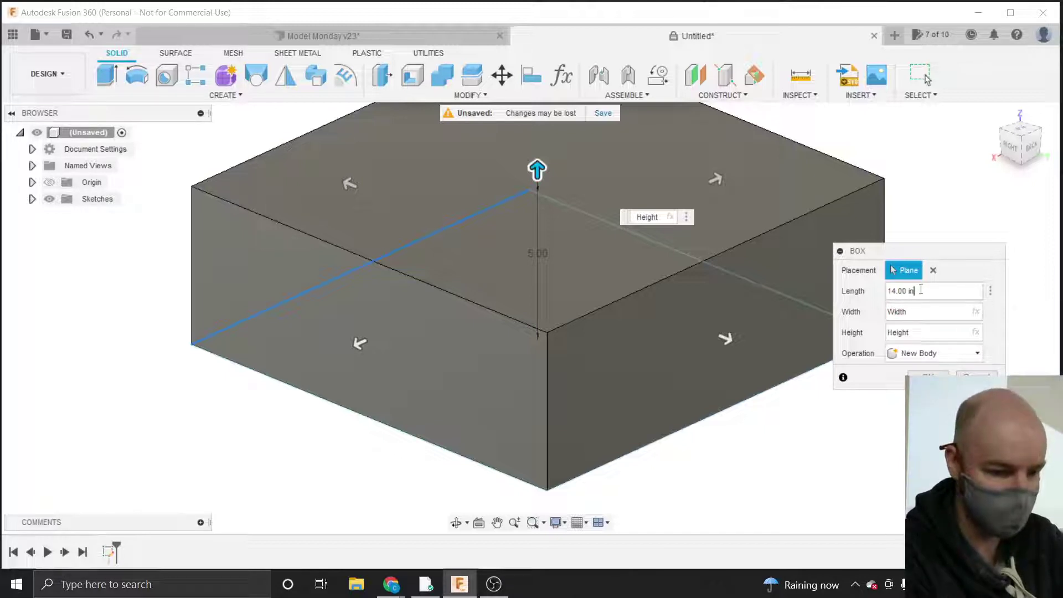
Set the box's length to the Length user parameter and create the box as a new body.
{"action": "left_click_drag", "start_coordinate": [914, 291], "coordinate": [862, 290]}
{"action": "type", "text": "L"}
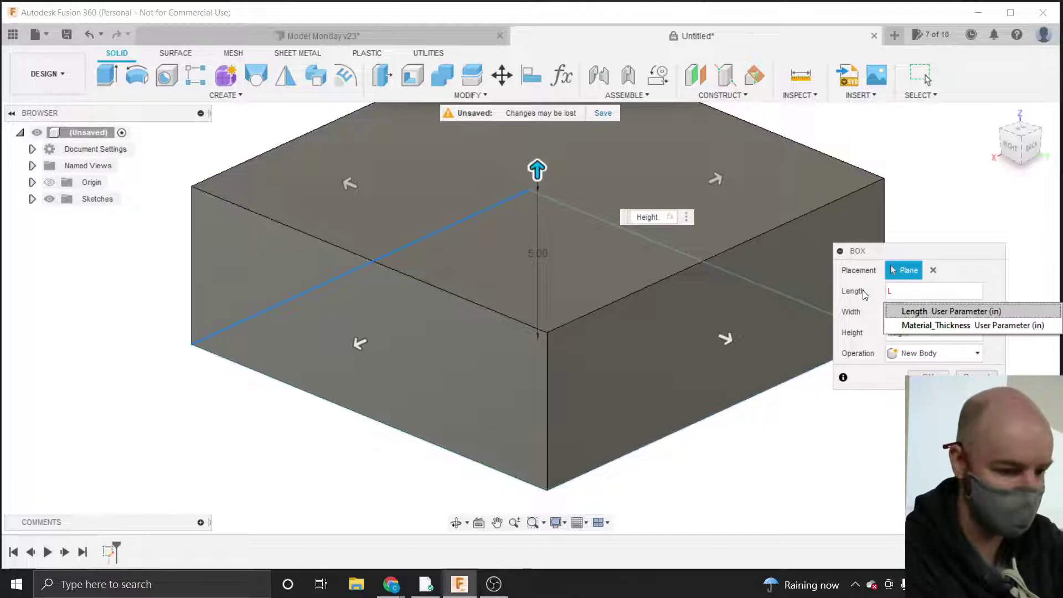
{"action": "key", "text": "Tab"}
{"action": "left_click", "coordinate": [902, 294]}
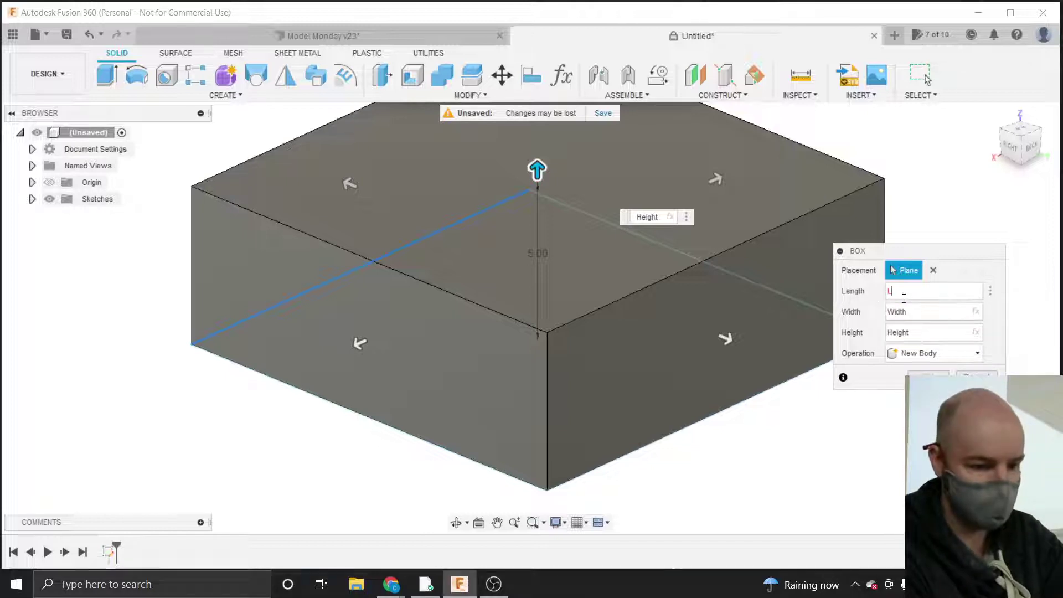
{"action": "type", "text": "e"}
{"action": "left_click", "coordinate": [905, 310]}
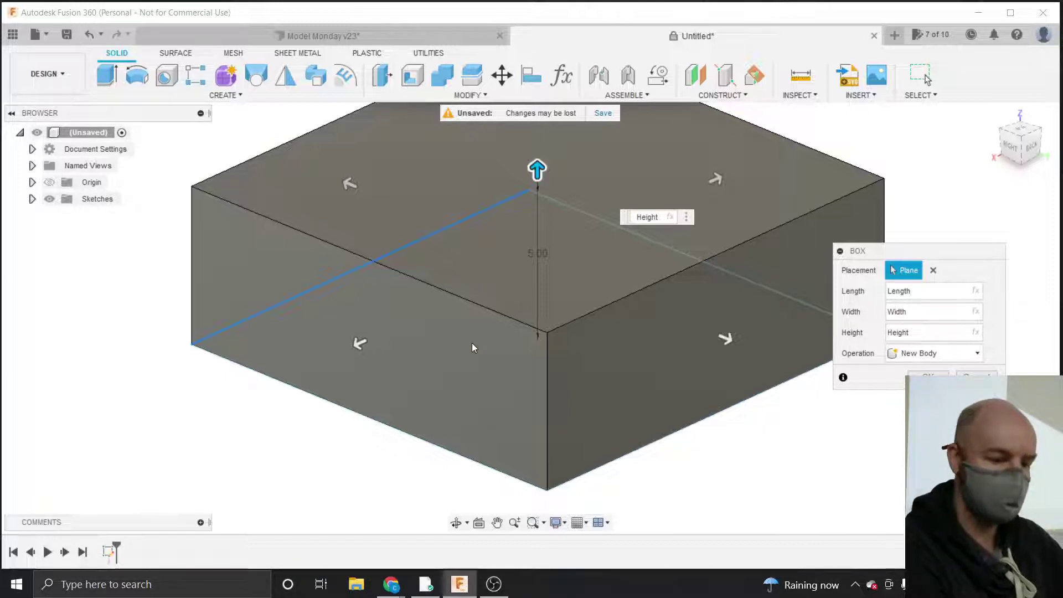
{"action": "scroll", "coordinate": [442, 397], "scroll_direction": "down", "scroll_amount": 2}
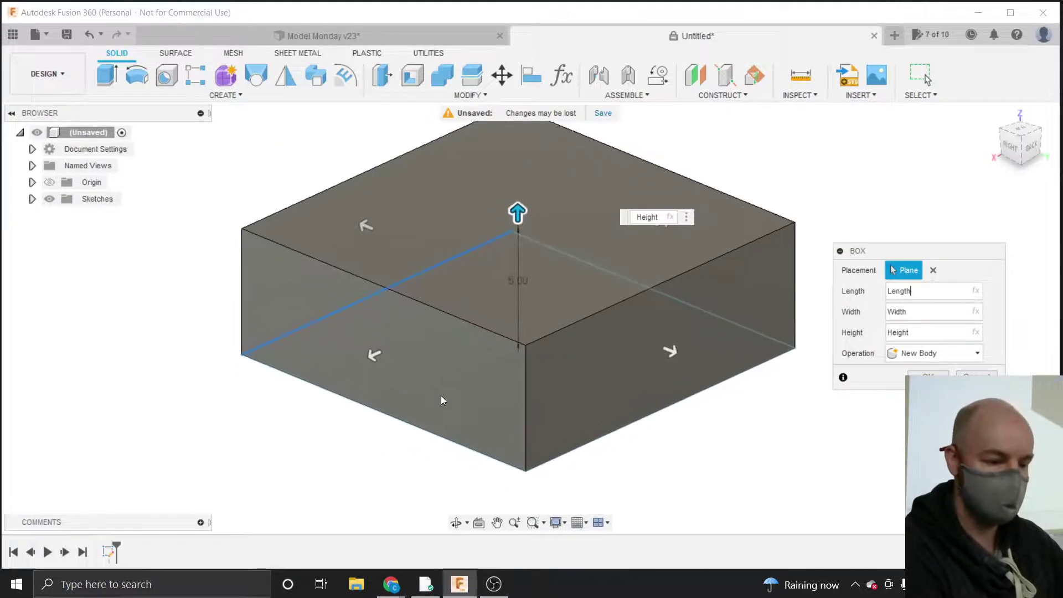
{"action": "scroll", "coordinate": [442, 462], "scroll_direction": "down", "scroll_amount": 2}
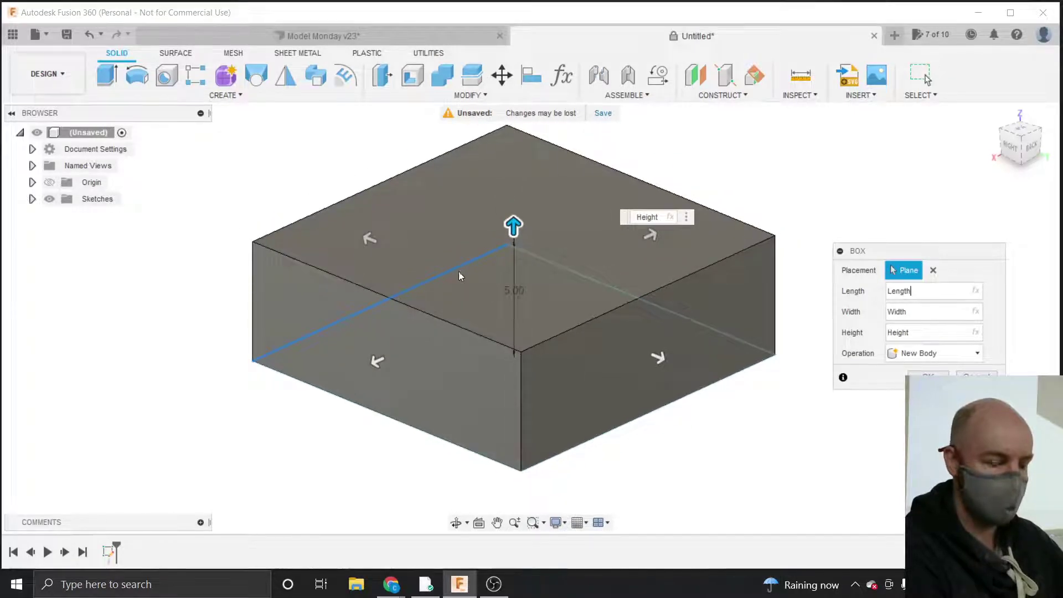
{"action": "scroll", "coordinate": [461, 208], "scroll_direction": "up", "scroll_amount": 1}
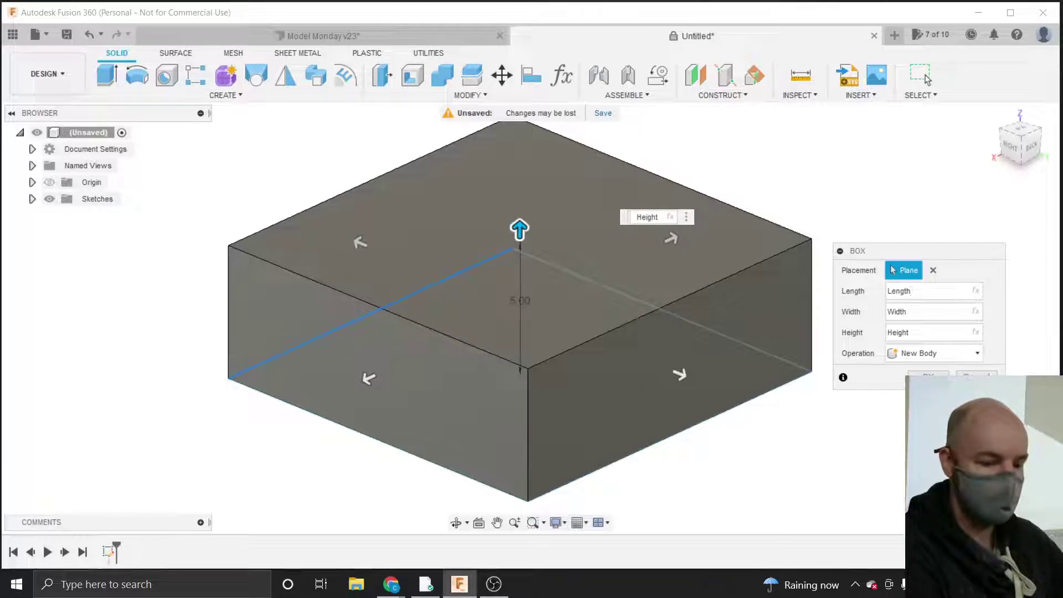
{"action": "key", "text": "Return"}
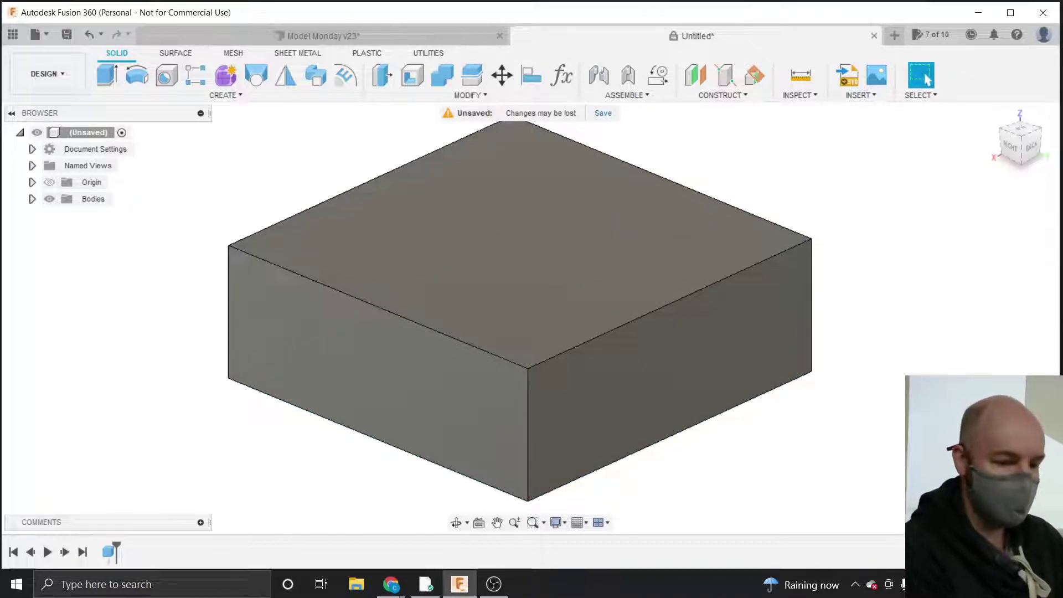
Start a Shell and choose the whole box body, Body1, as its target instead of the top face.
{"action": "mouse_move", "coordinate": [1013, 147]}
{"action": "left_mouse_down"}
{"action": "mouse_move", "coordinate": [1019, 142]}
{"action": "mouse_move", "coordinate": [1009, 157]}
{"action": "left_mouse_up"}
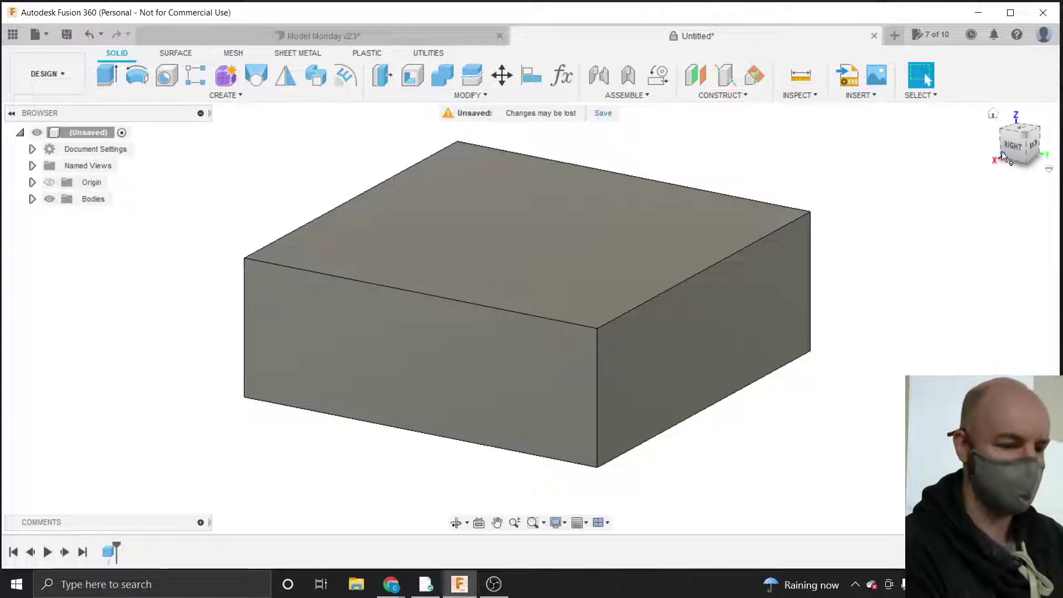
{"action": "left_click_drag", "start_coordinate": [1011, 150], "coordinate": [1004, 152]}
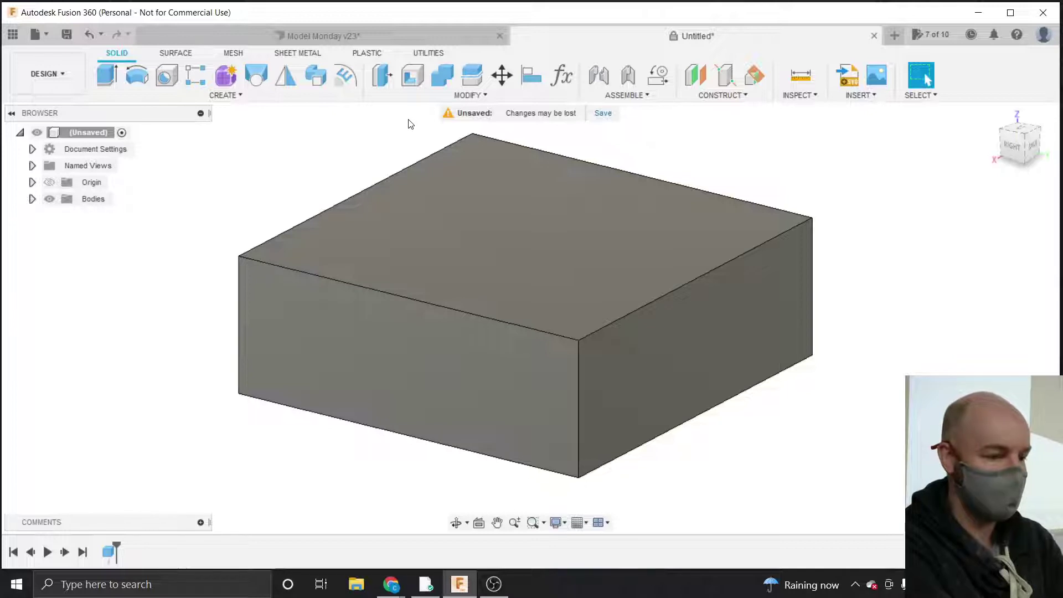
{"action": "left_click", "coordinate": [458, 96]}
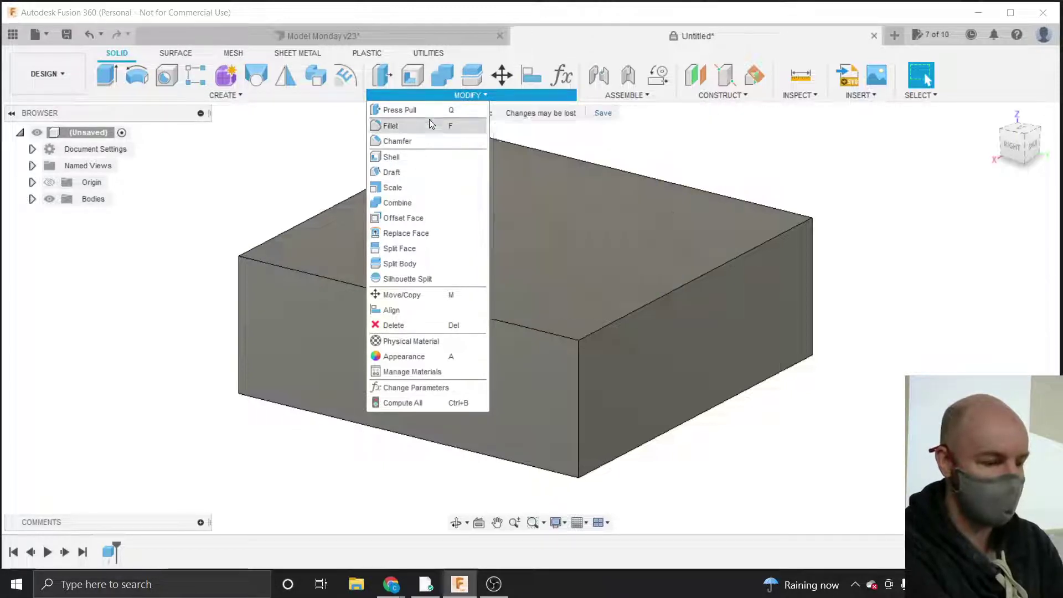
{"action": "left_click", "coordinate": [412, 158]}
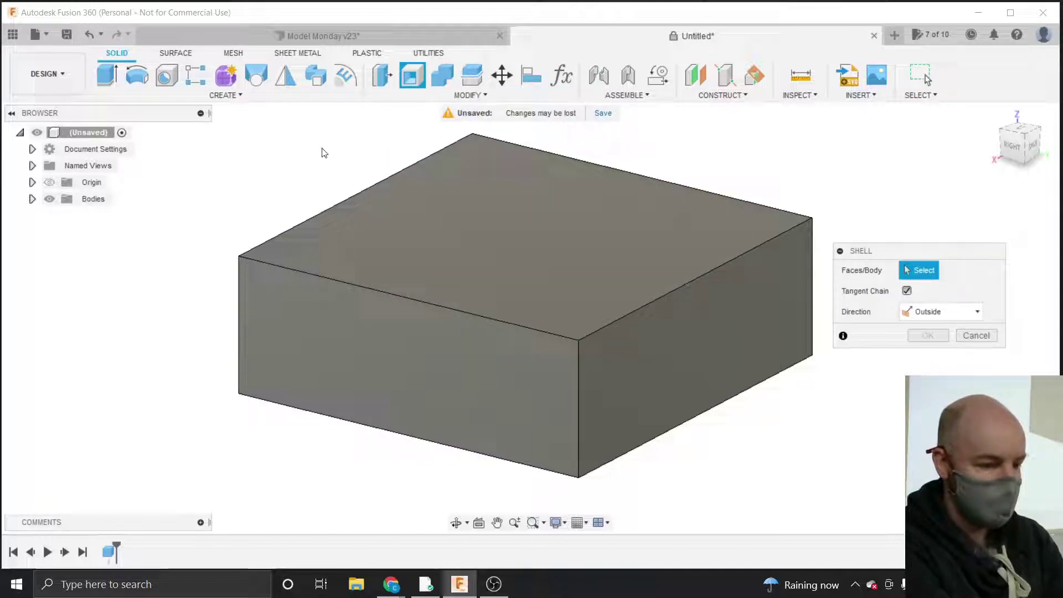
{"action": "left_click", "coordinate": [527, 278]}
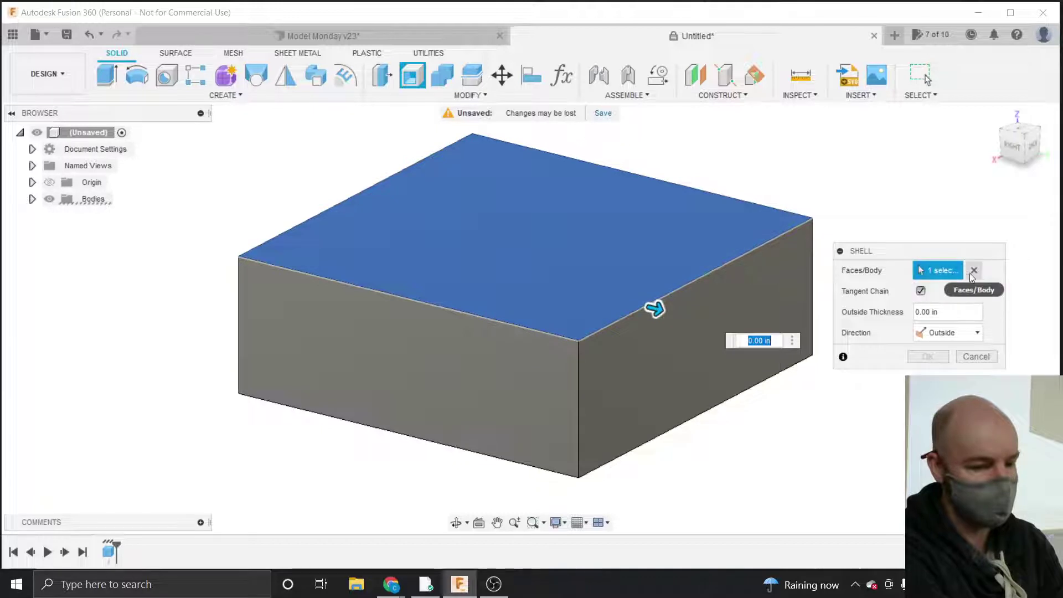
{"action": "left_click", "coordinate": [973, 271]}
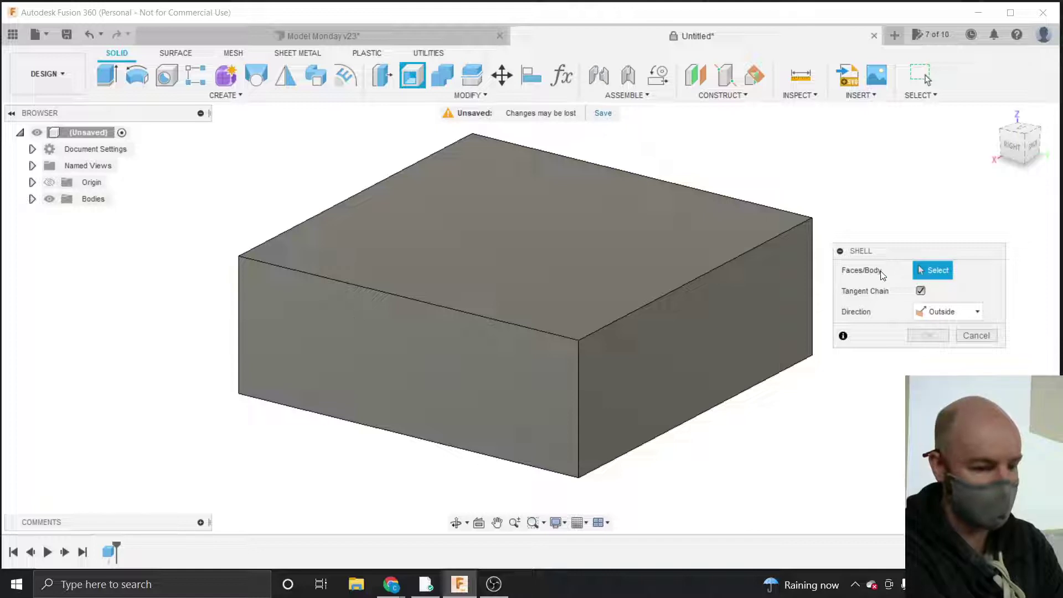
{"action": "left_click", "coordinate": [32, 199]}
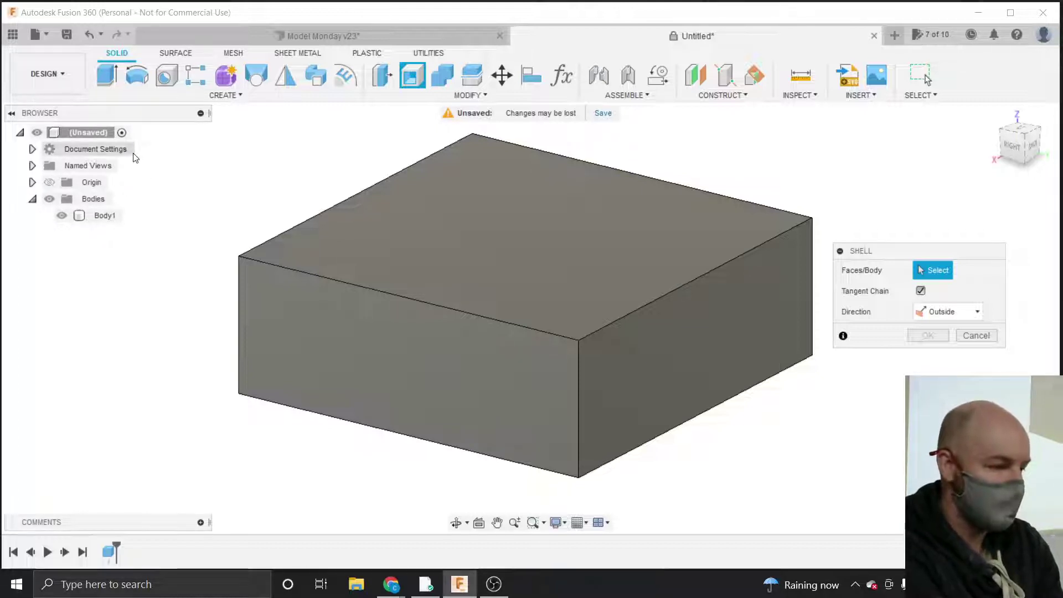
{"action": "left_click", "coordinate": [33, 200]}
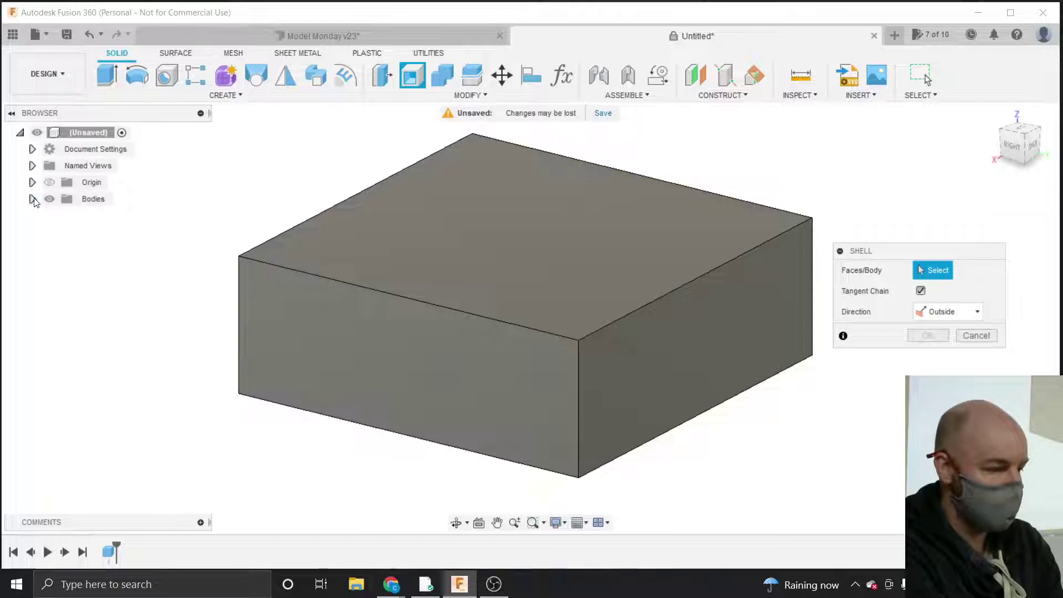
{"action": "left_click", "coordinate": [33, 199]}
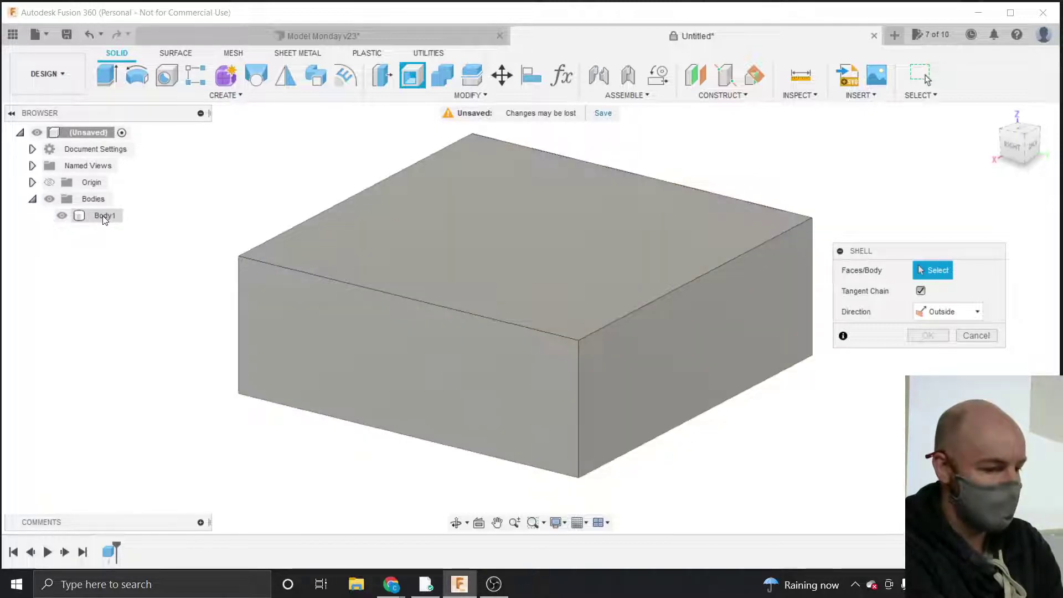
{"action": "left_click", "coordinate": [100, 216]}
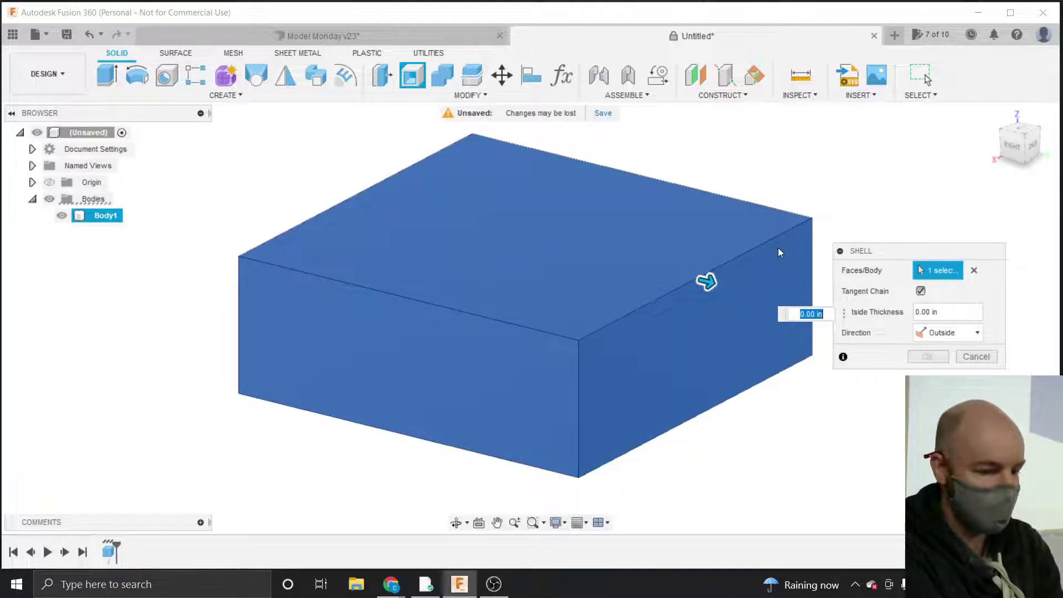
Set the shell direction to Outside and its outside thickness to the Material_Thickness user parameter.
{"action": "left_click_drag", "start_coordinate": [887, 254], "coordinate": [875, 245]}
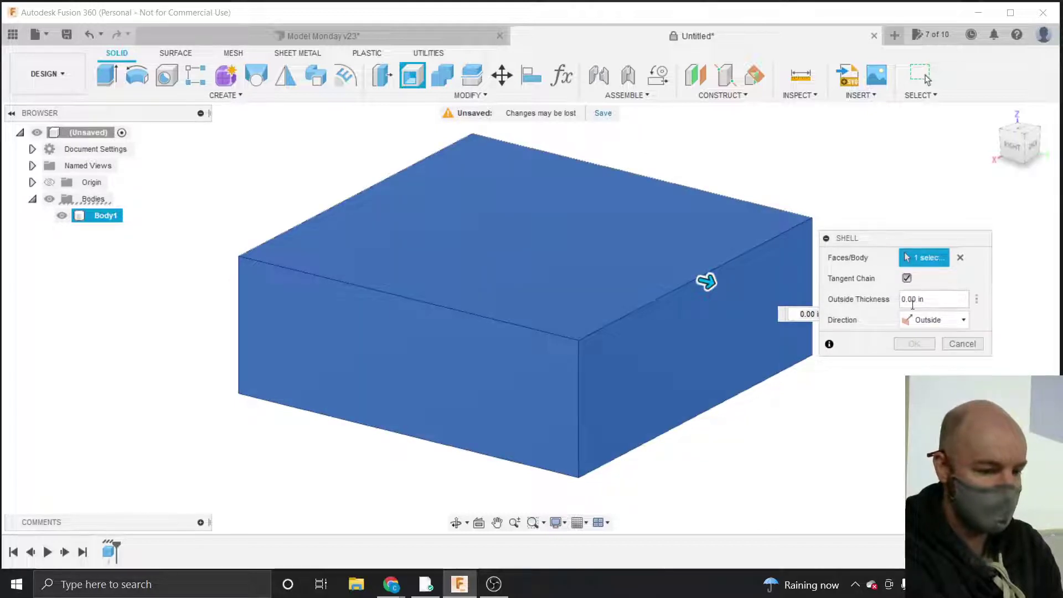
{"action": "left_click", "coordinate": [934, 321]}
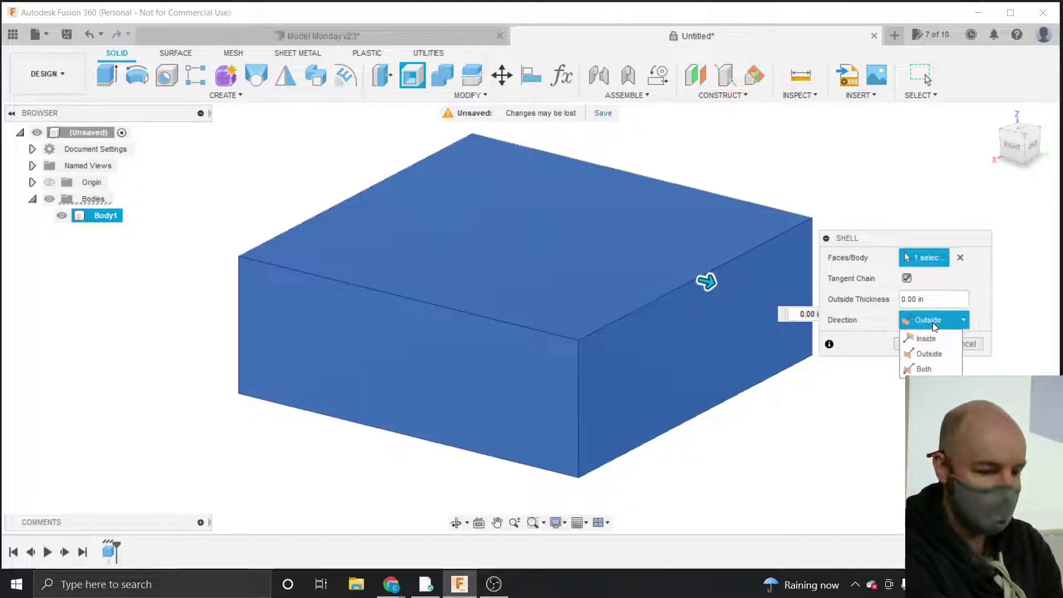
{"action": "left_click", "coordinate": [925, 354]}
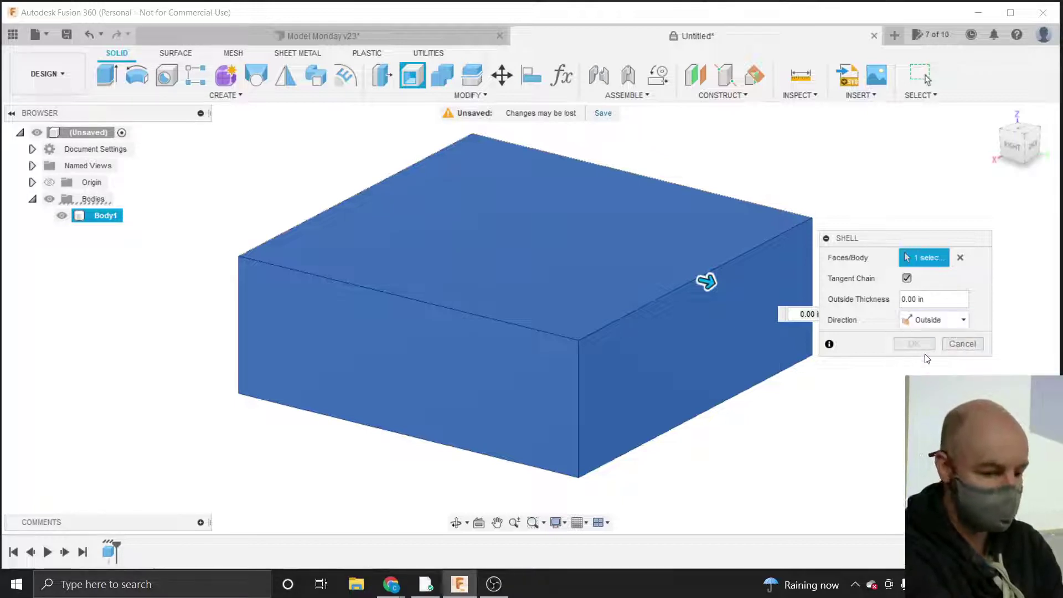
{"action": "left_click", "coordinate": [932, 298]}
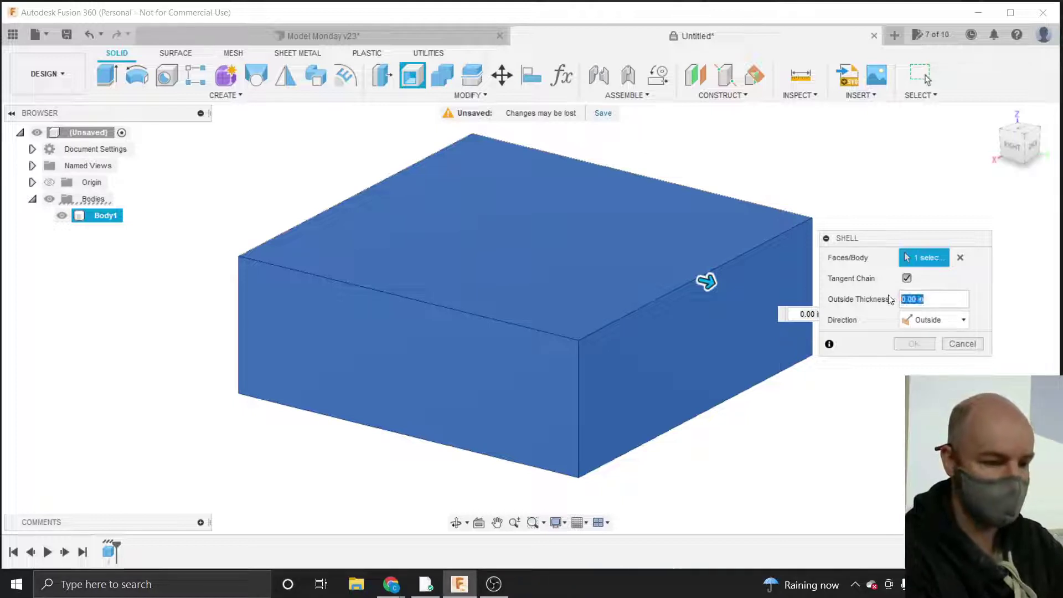
{"action": "type", "text": "M"}
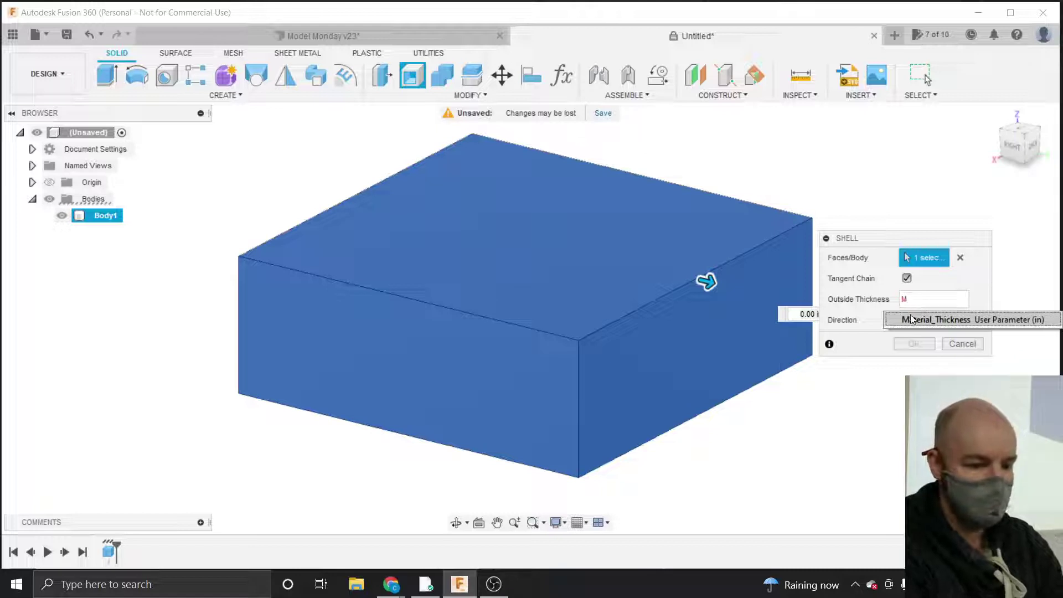
{"action": "left_click", "coordinate": [910, 319]}
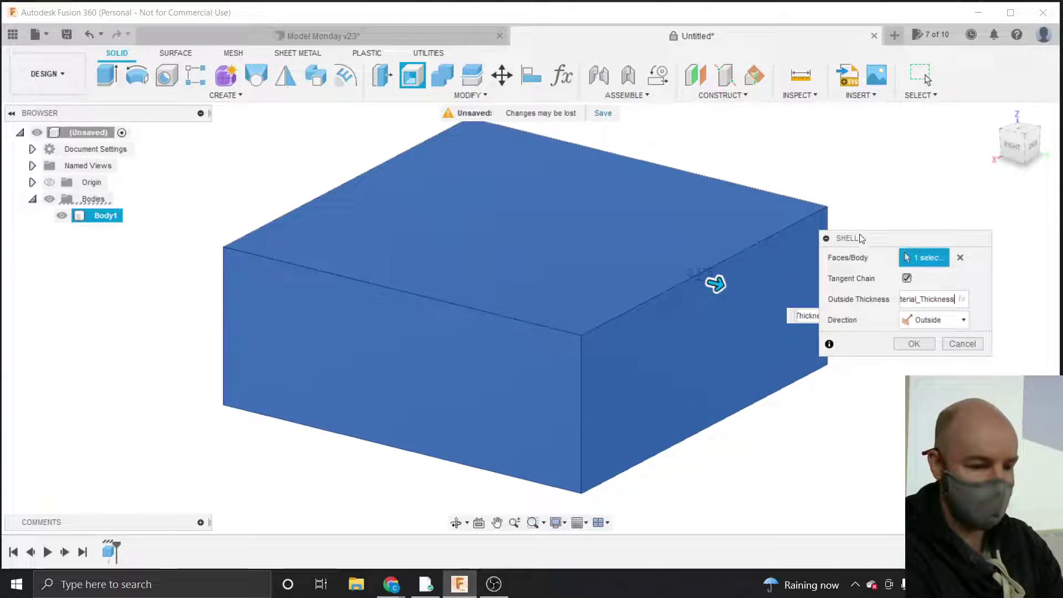
Compare the Inside and Outside shell directions on the box, ending on Outside.
{"action": "left_click_drag", "start_coordinate": [858, 240], "coordinate": [812, 193]}
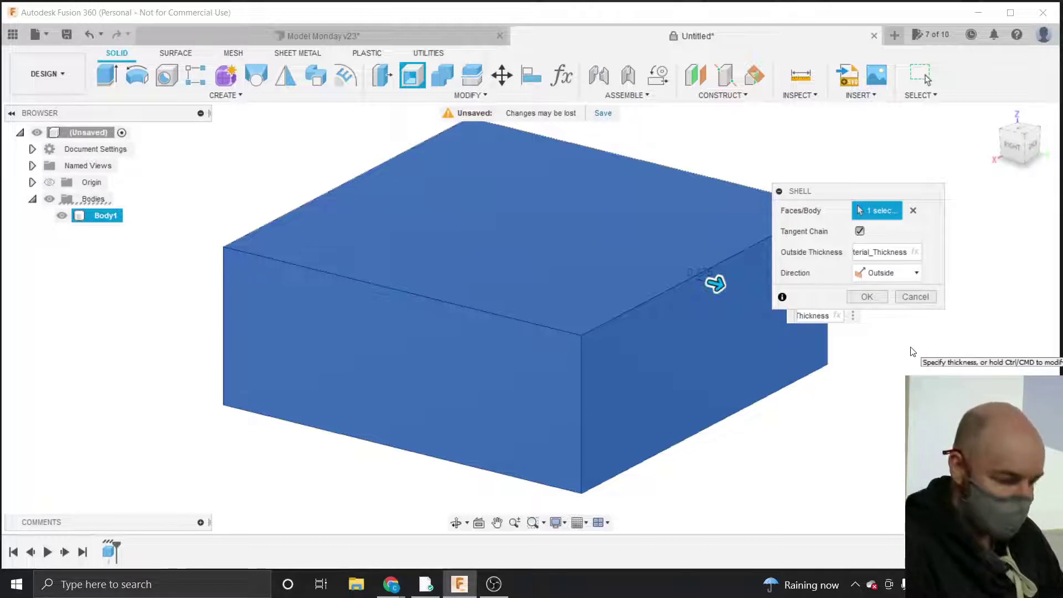
{"action": "left_click", "coordinate": [887, 277]}
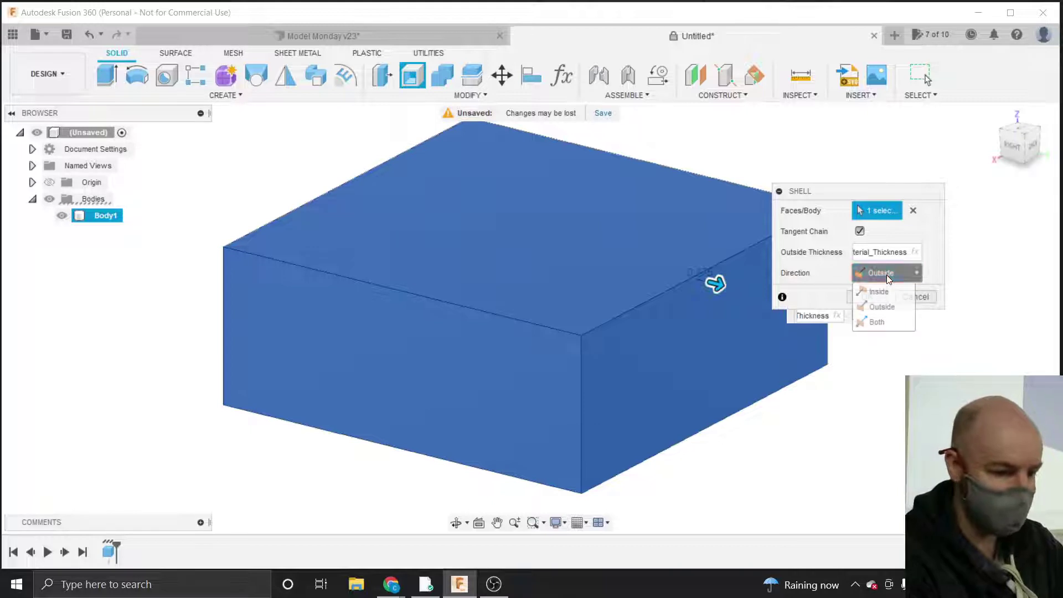
{"action": "left_click", "coordinate": [881, 290]}
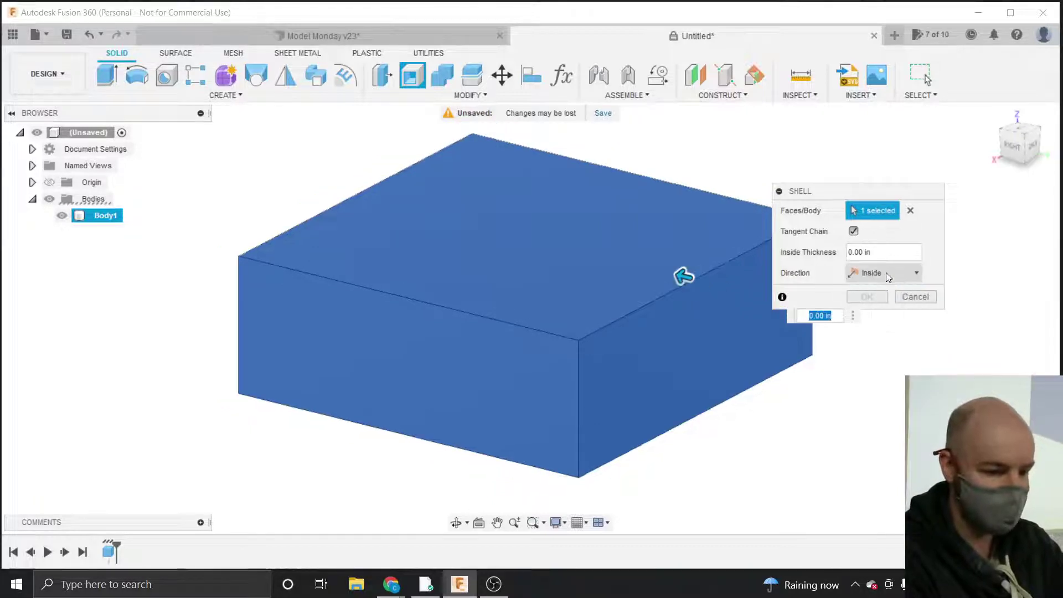
{"action": "left_click", "coordinate": [887, 277]}
{"action": "left_click", "coordinate": [875, 307]}
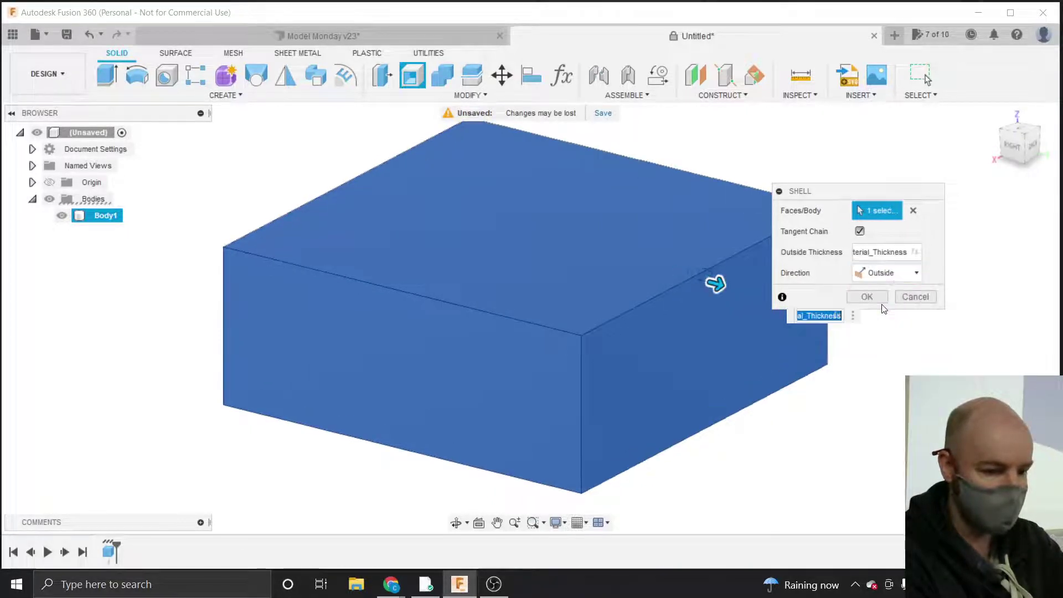
{"action": "left_click", "coordinate": [875, 277]}
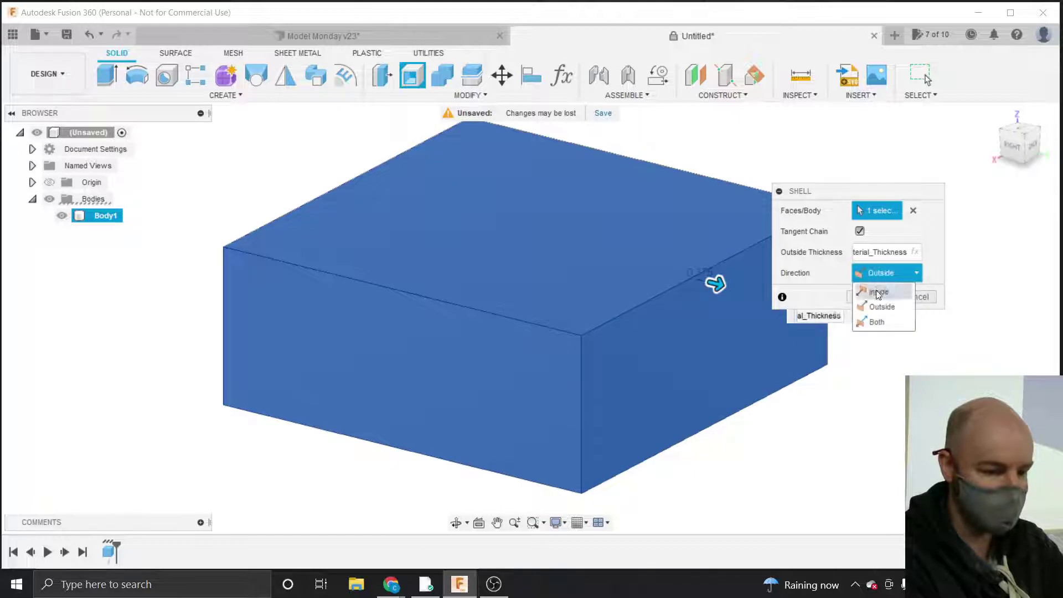
{"action": "left_click", "coordinate": [877, 290]}
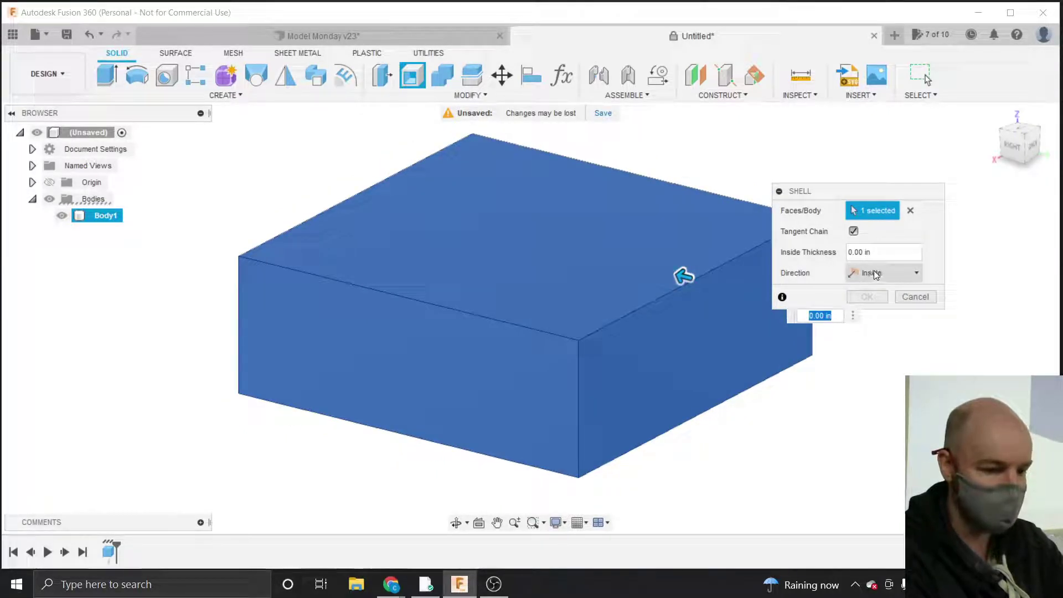
{"action": "left_click", "coordinate": [875, 273]}
{"action": "left_click", "coordinate": [876, 306]}
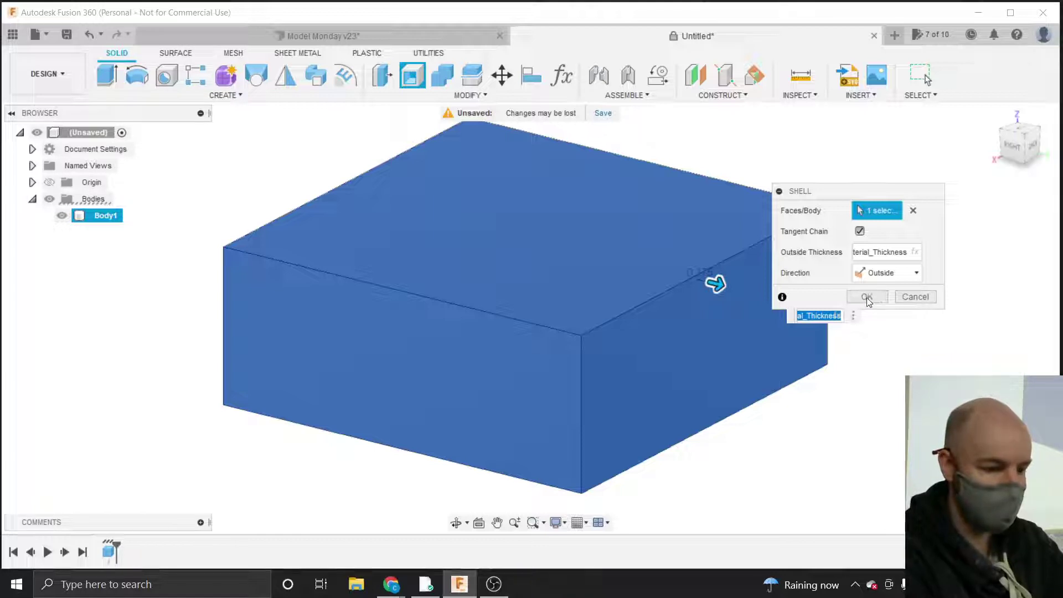
Create the outside shell and select the shelled body, Body1.
{"action": "left_click", "coordinate": [866, 298]}
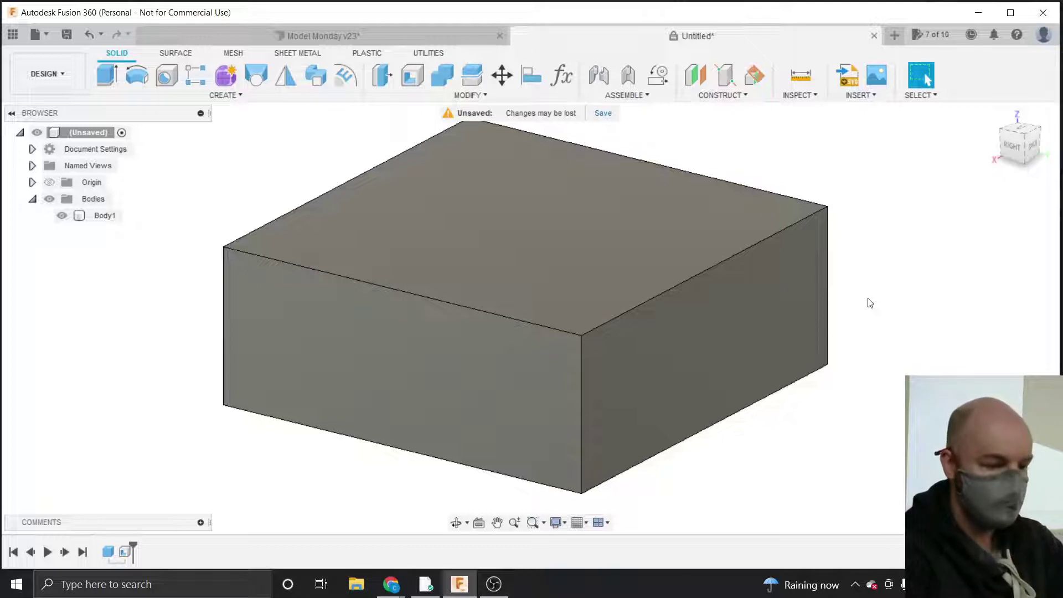
{"action": "left_click", "coordinate": [768, 226]}
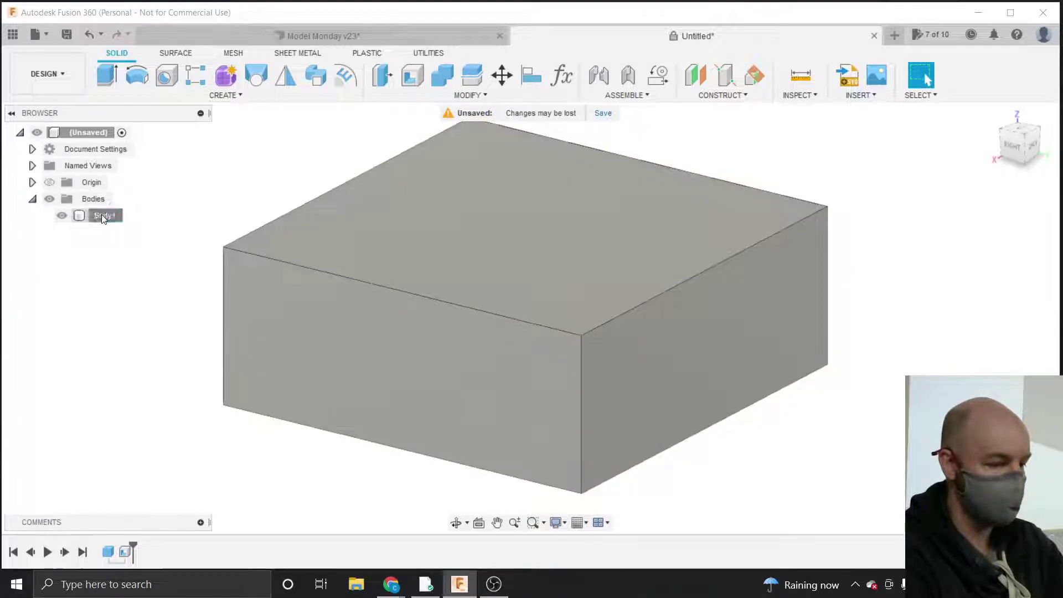
{"action": "left_click", "coordinate": [102, 217]}
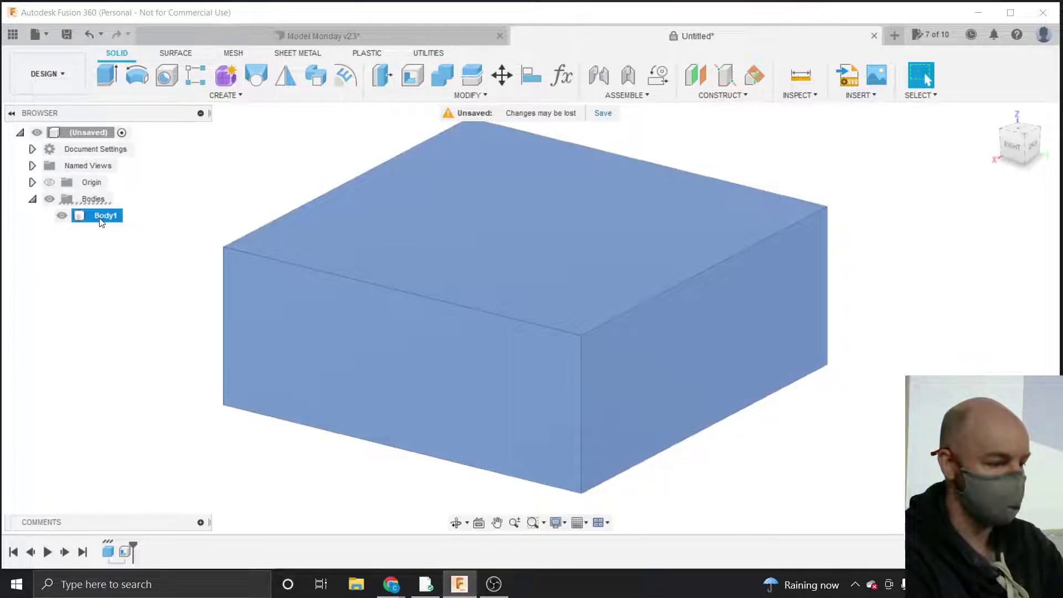
Rename the shelled body, Body1, as Box.
{"action": "double_click", "coordinate": [101, 218]}
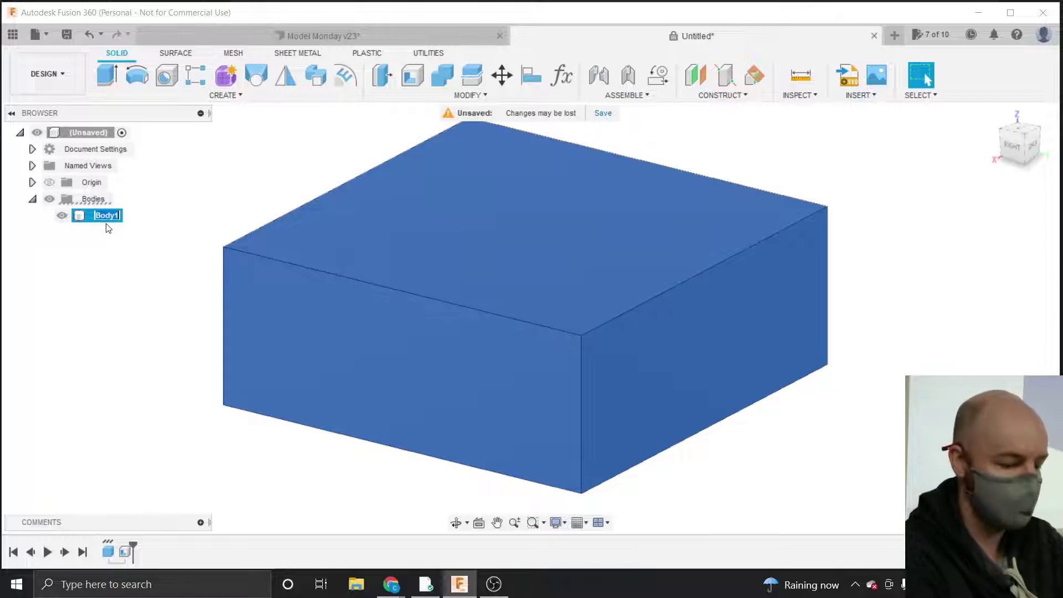
{"action": "type", "text": "Box"}
{"action": "key", "text": "Return"}
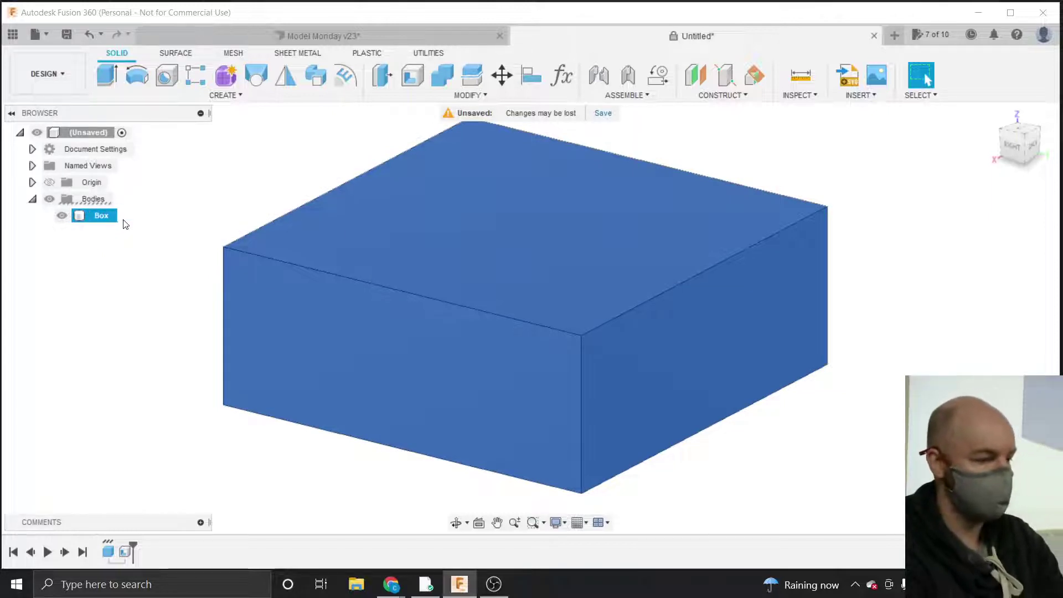
{"action": "left_click", "coordinate": [137, 218]}
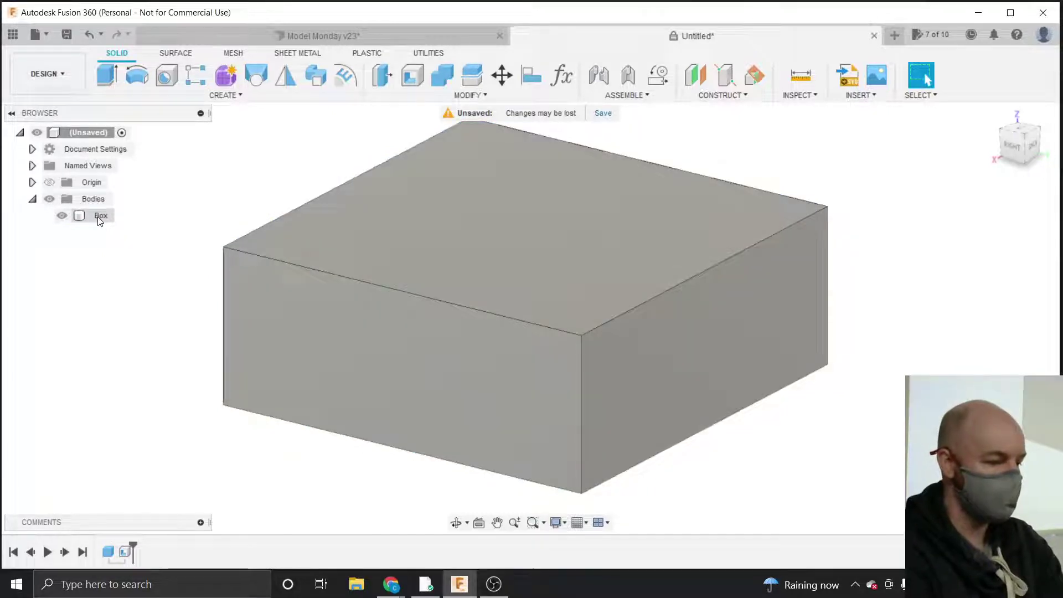
Reopen the body's name for editing and enter Box again, clearing the selection at the end.
{"action": "left_click", "coordinate": [100, 220]}
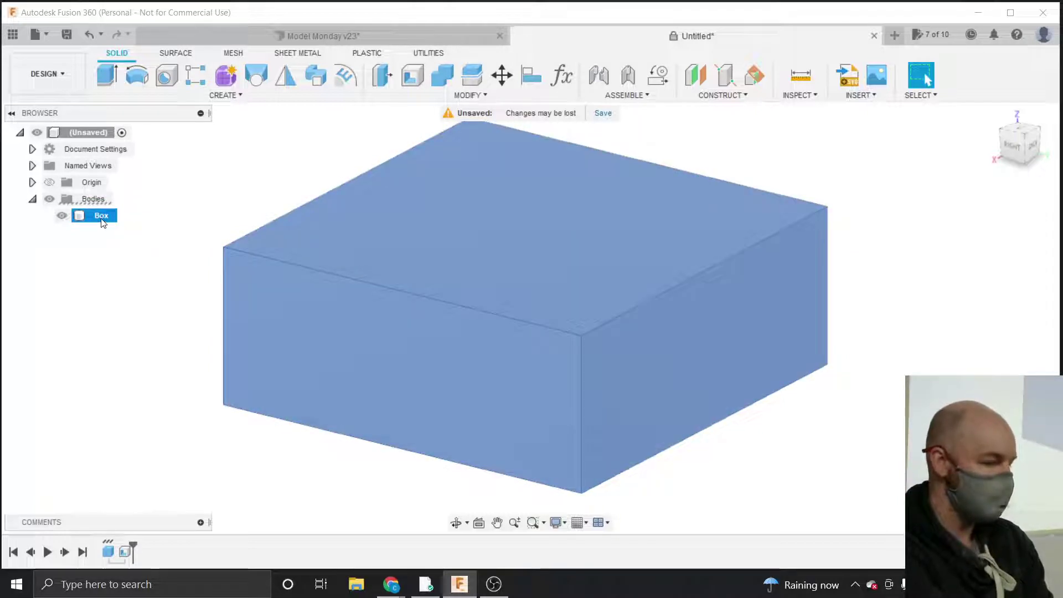
{"action": "double_click", "coordinate": [102, 219]}
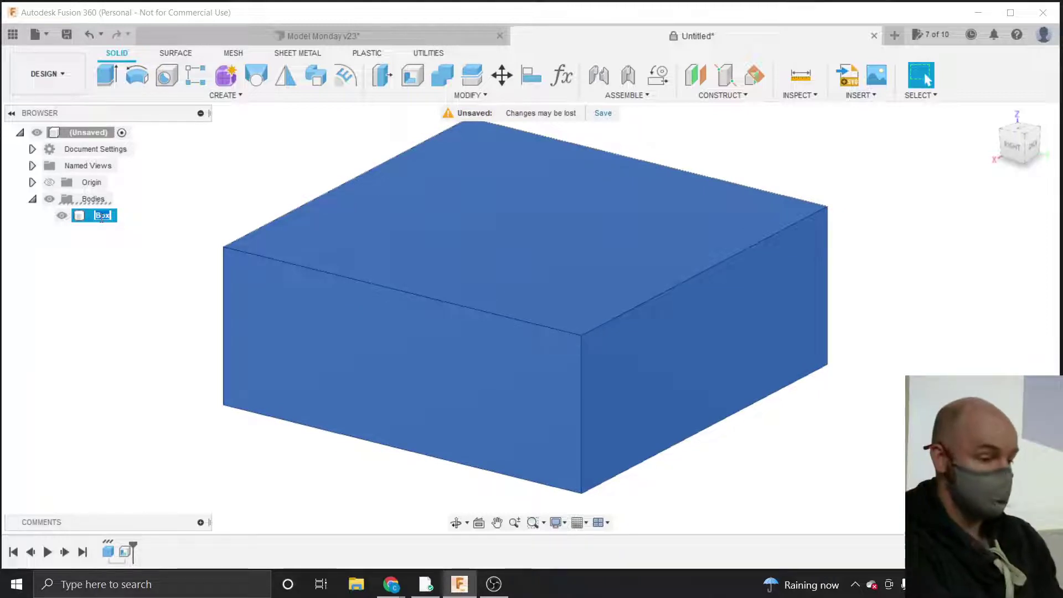
{"action": "left_click", "coordinate": [150, 218]}
{"action": "left_click", "coordinate": [106, 221]}
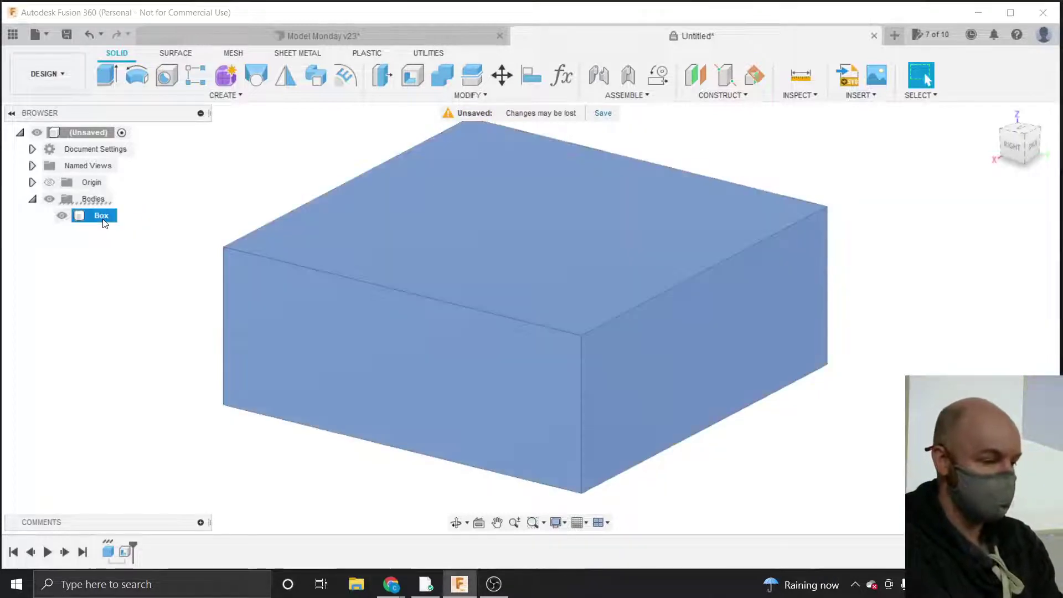
{"action": "double_click", "coordinate": [102, 221]}
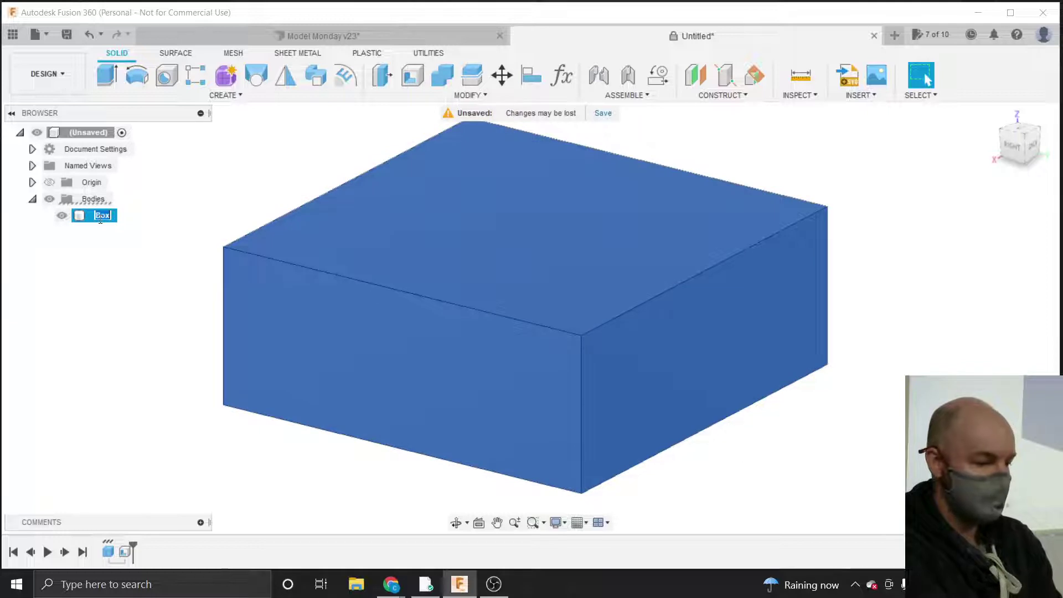
{"action": "type", "text": "Bp"}
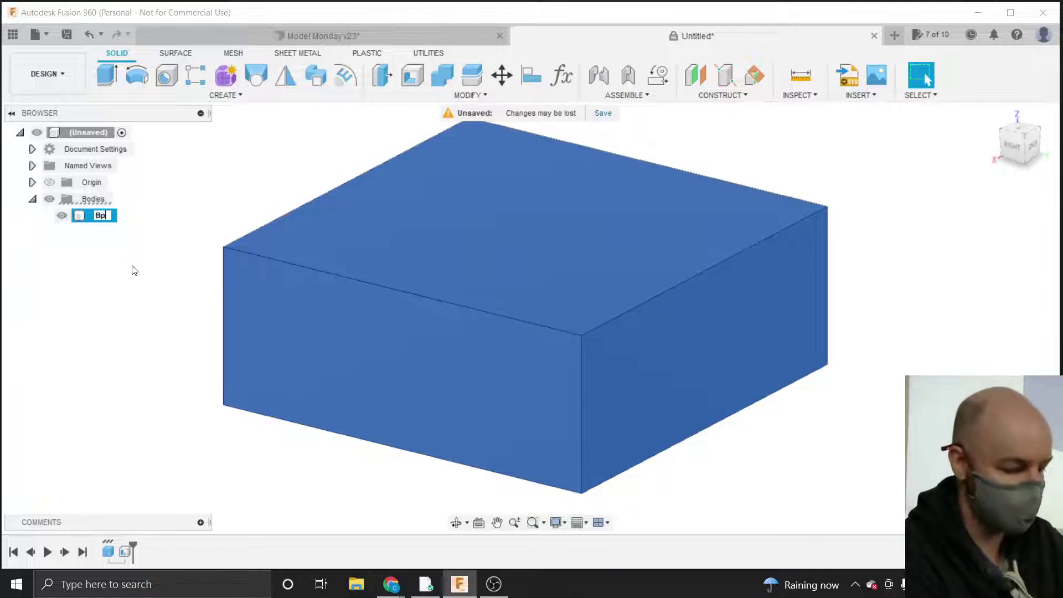
{"action": "type", "text": "x"}
{"action": "key", "text": "BackSpace"}
{"action": "key", "text": "BackSpace"}
{"action": "type", "text": "ox"}
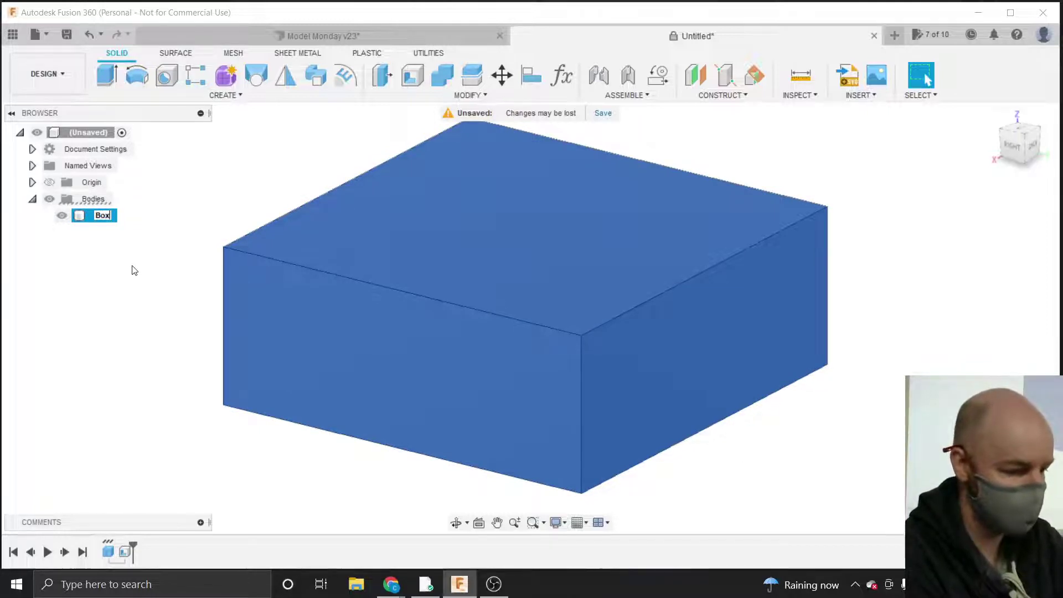
{"action": "key", "text": "Return"}
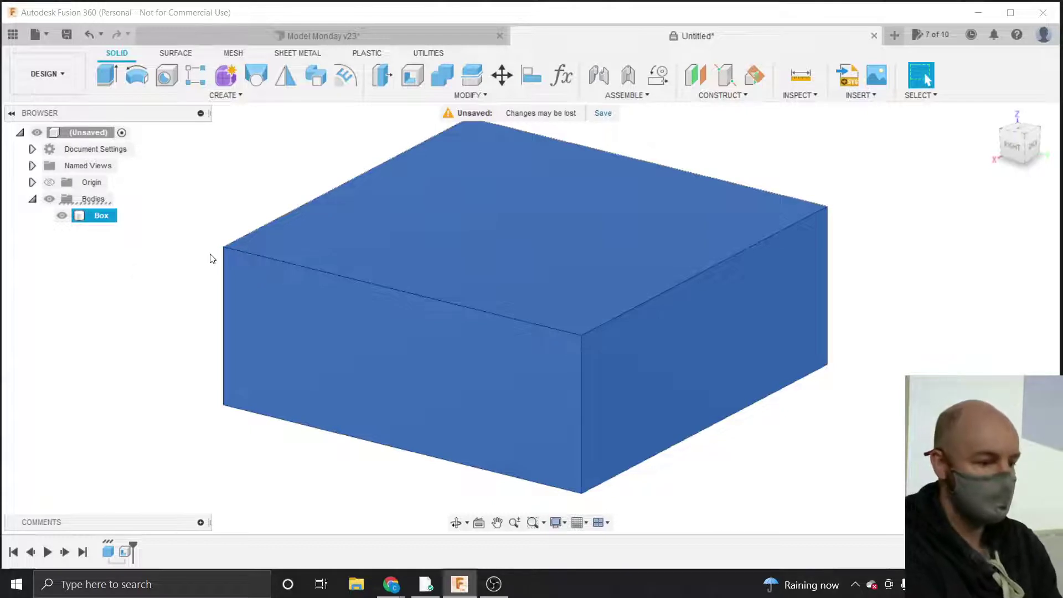
{"action": "left_click", "coordinate": [201, 220]}
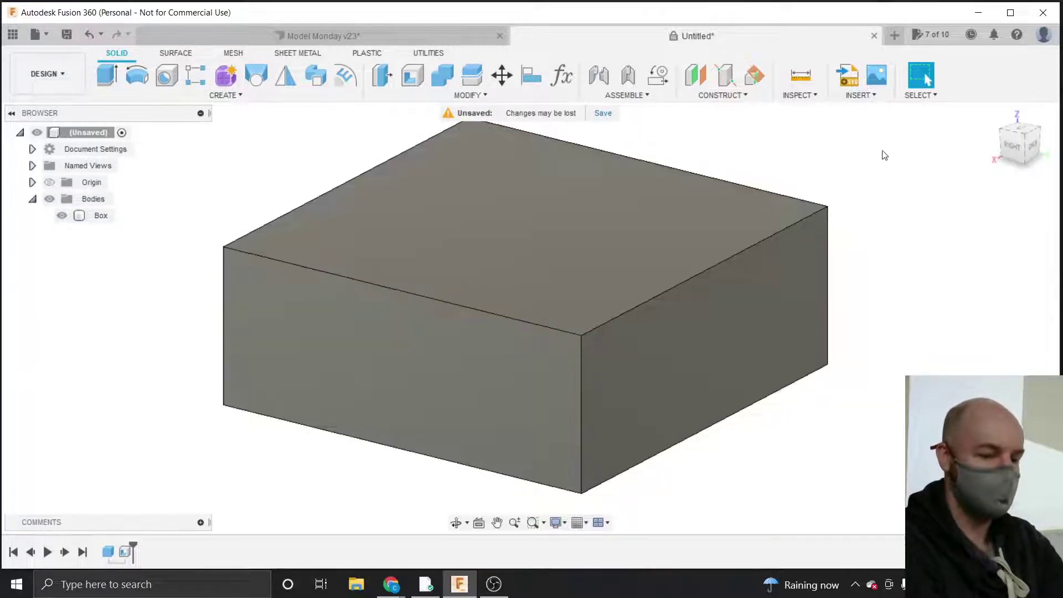
{"action": "mouse_move", "coordinate": [1013, 148]}
{"action": "left_mouse_down"}
{"action": "mouse_move", "coordinate": [960, 150]}
{"action": "mouse_move", "coordinate": [994, 154]}
{"action": "mouse_move", "coordinate": [1028, 134]}
{"action": "mouse_move", "coordinate": [1014, 149]}
{"action": "left_mouse_up"}
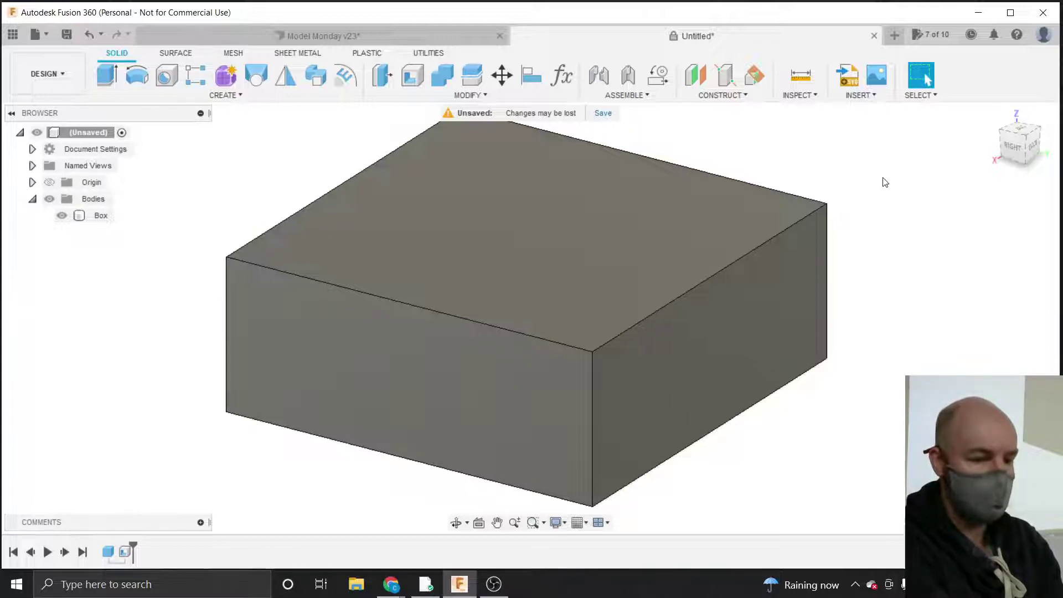
{"action": "left_click", "coordinate": [706, 206]}
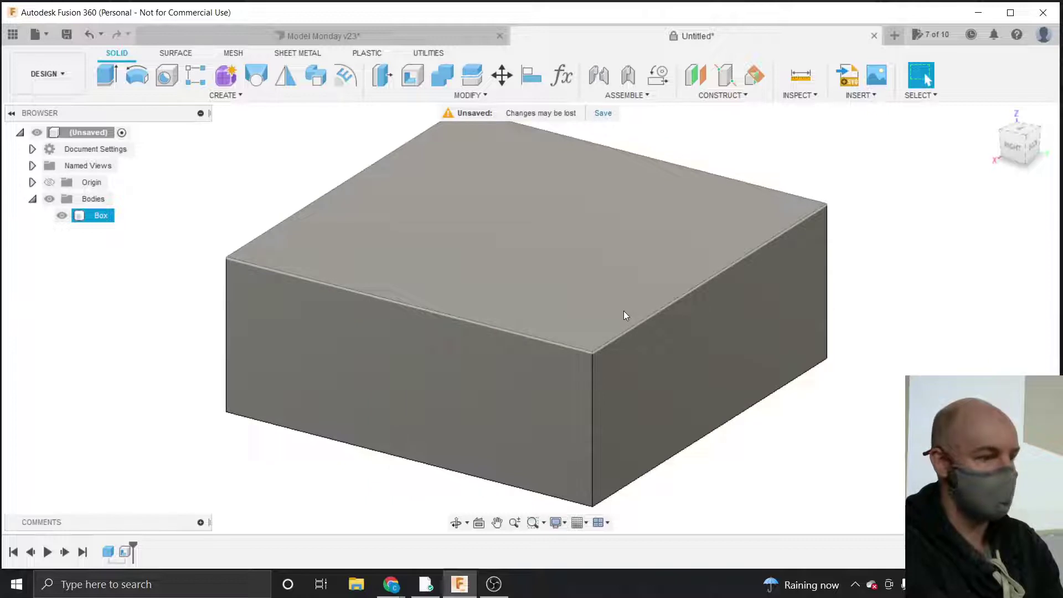
{"action": "left_click", "coordinate": [701, 210]}
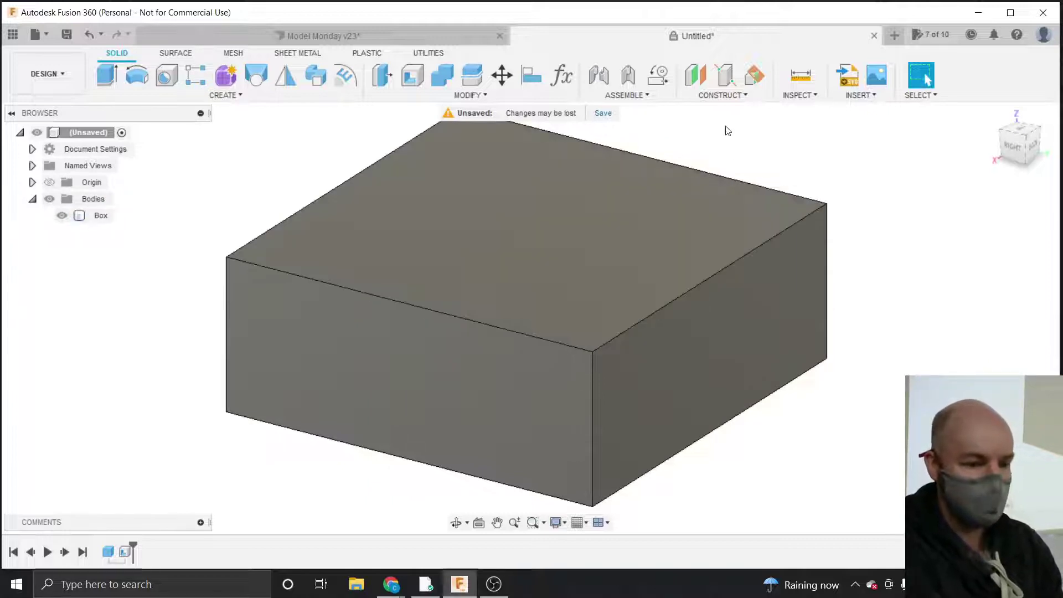
Start an Offset Plane and choose the top face of the box as its reference.
{"action": "left_click", "coordinate": [718, 95]}
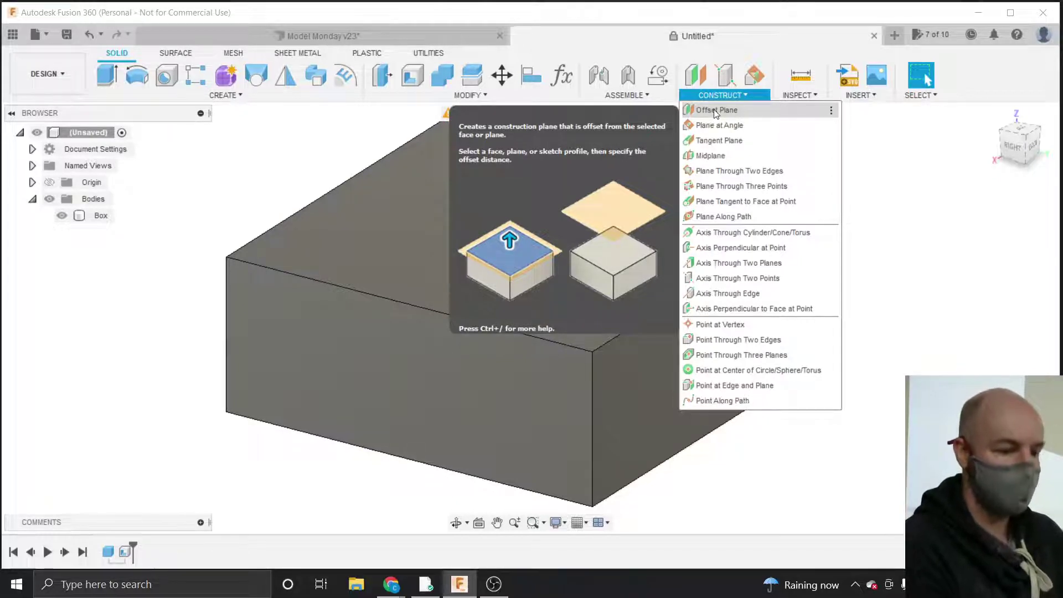
{"action": "left_click", "coordinate": [713, 110]}
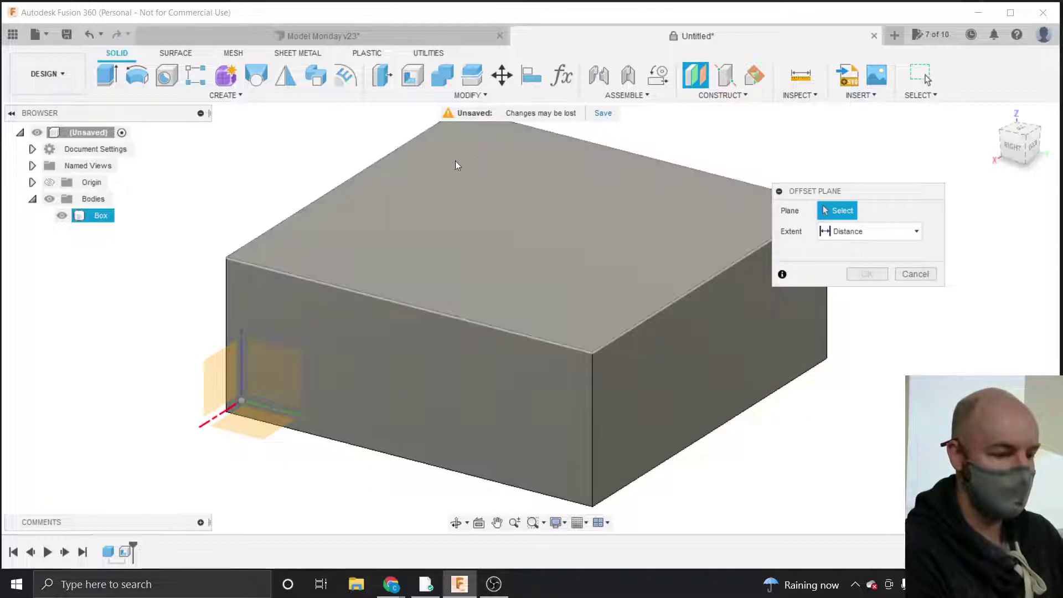
{"action": "left_click", "coordinate": [506, 219]}
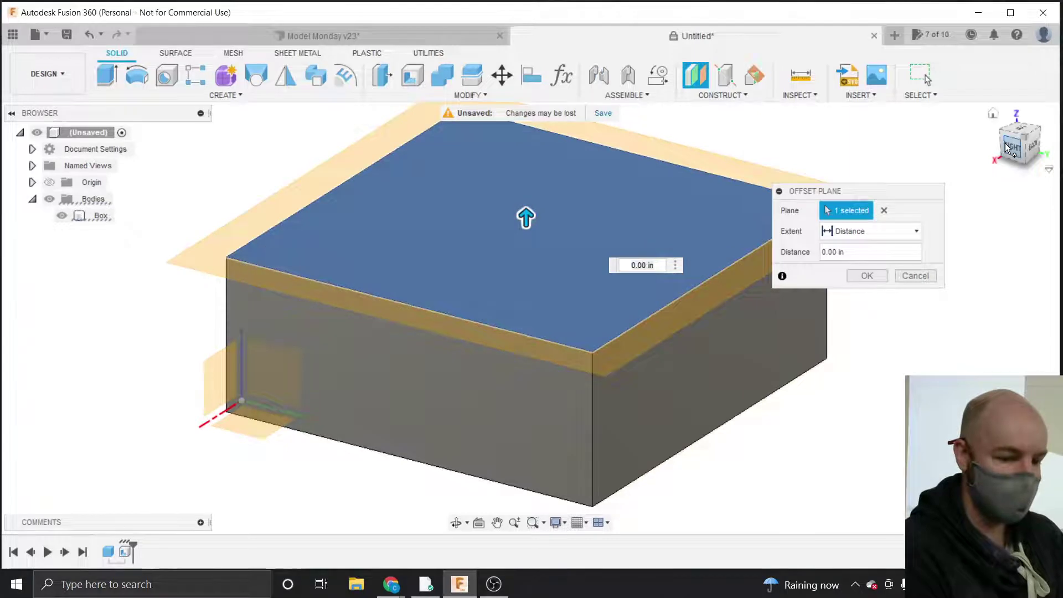
{"action": "left_click_drag", "start_coordinate": [1005, 139], "coordinate": [1057, 131]}
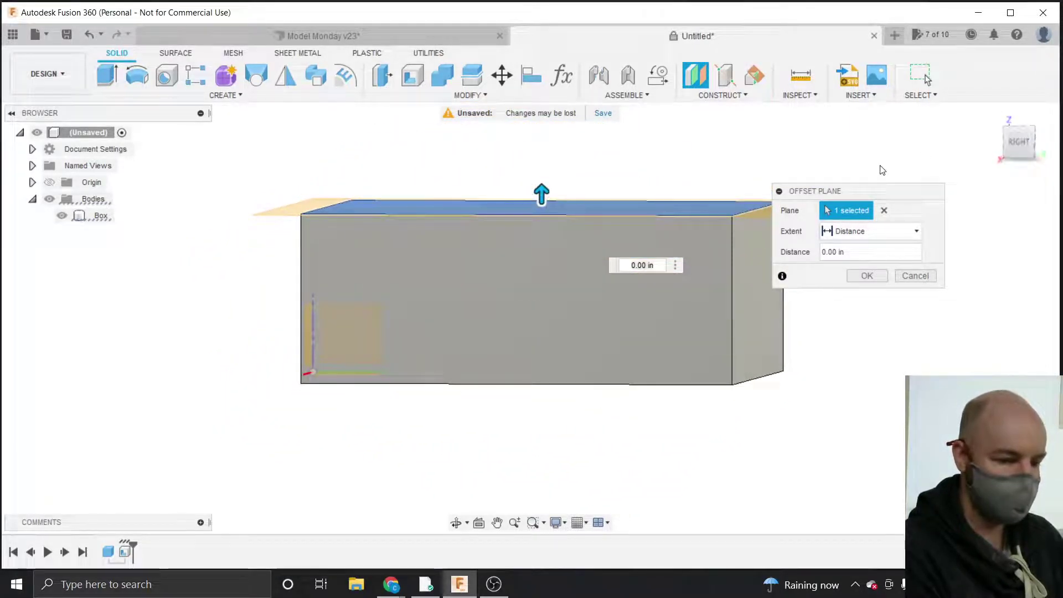
{"action": "left_click_drag", "start_coordinate": [823, 191], "coordinate": [836, 191]}
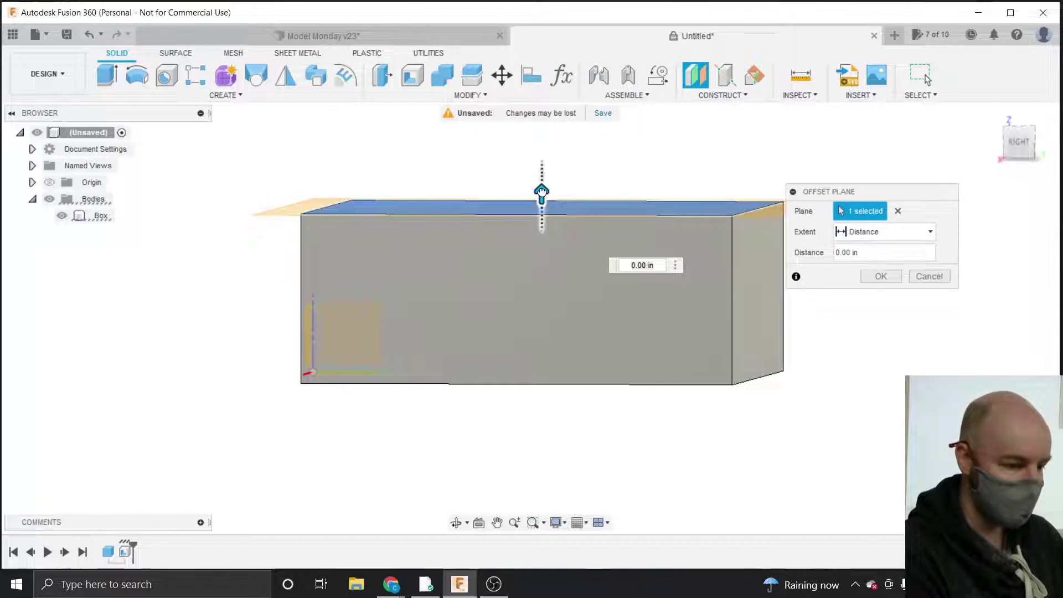
Move the offset plane down into the box and set its distance to -1.5 in.
{"action": "left_click_drag", "start_coordinate": [541, 193], "coordinate": [542, 246]}
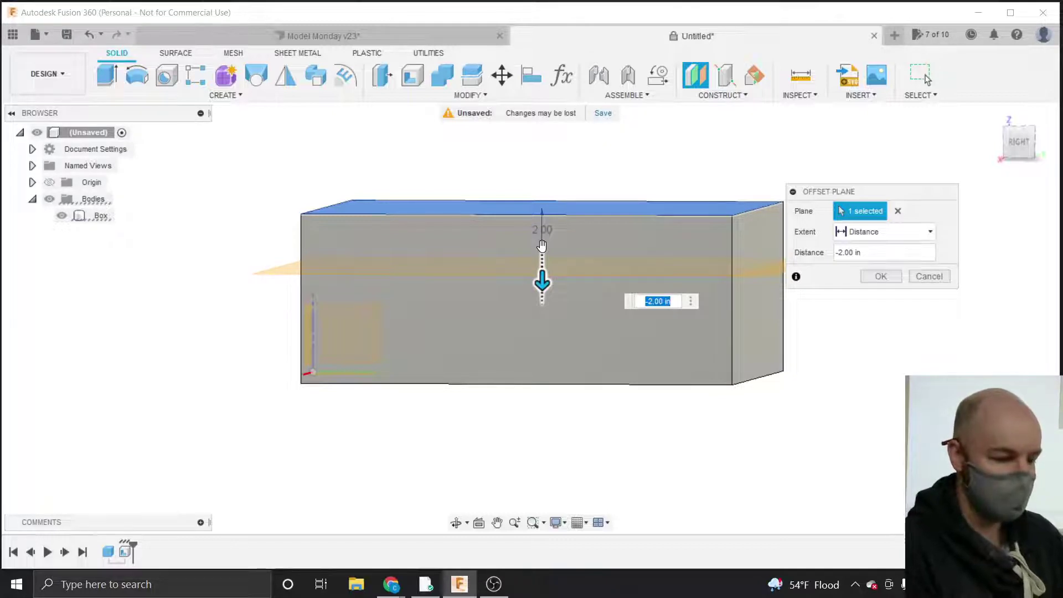
{"action": "left_click_drag", "start_coordinate": [542, 245], "coordinate": [524, 214]}
{"action": "type", "text": "-.15"}
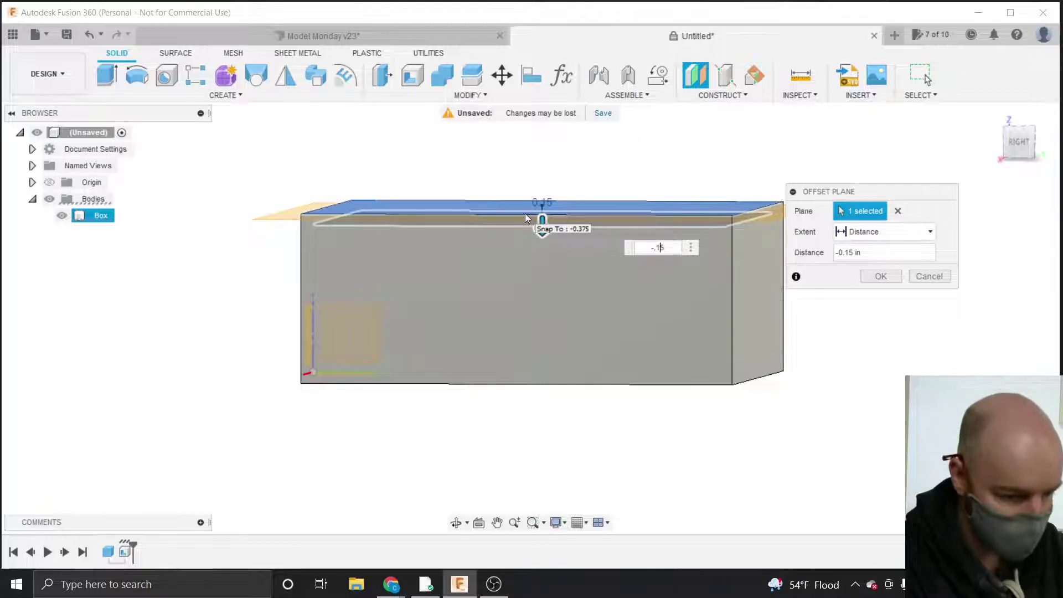
{"action": "key", "text": "Left"}
{"action": "key", "text": "Left"}
{"action": "key", "text": "BackSpace"}
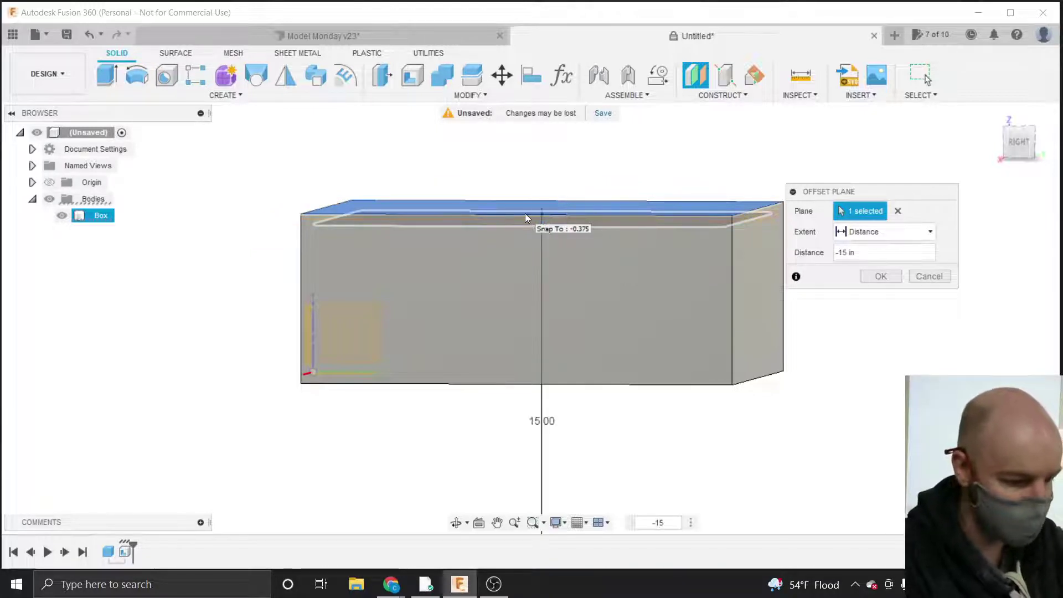
{"action": "type", "text": "."}
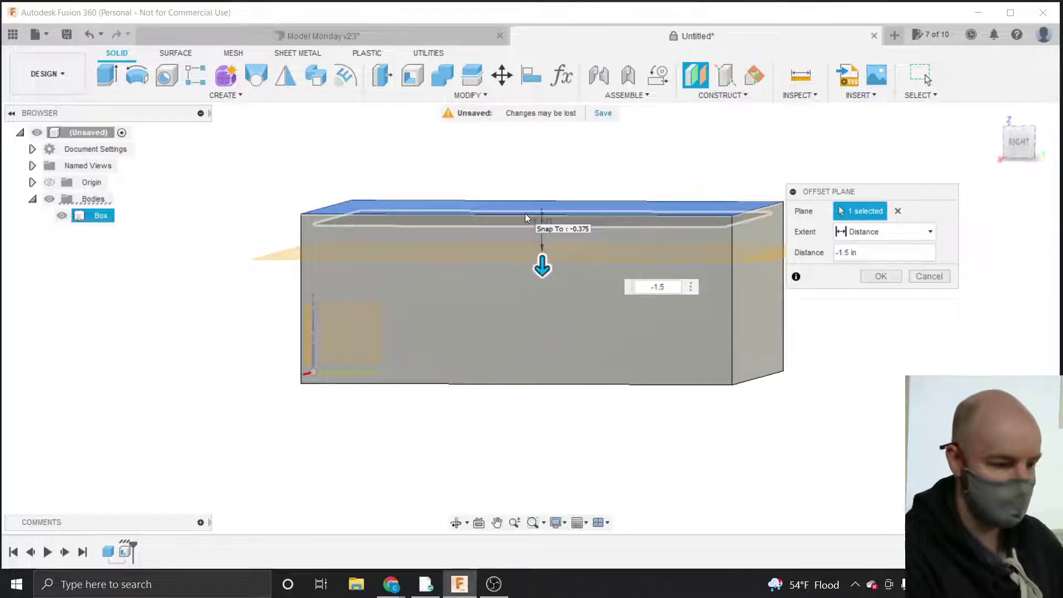
Try a positive 1.5 in offset above the top face, then restore the distance to -1.5 in.
{"action": "left_click_drag", "start_coordinate": [1019, 142], "coordinate": [1007, 145]}
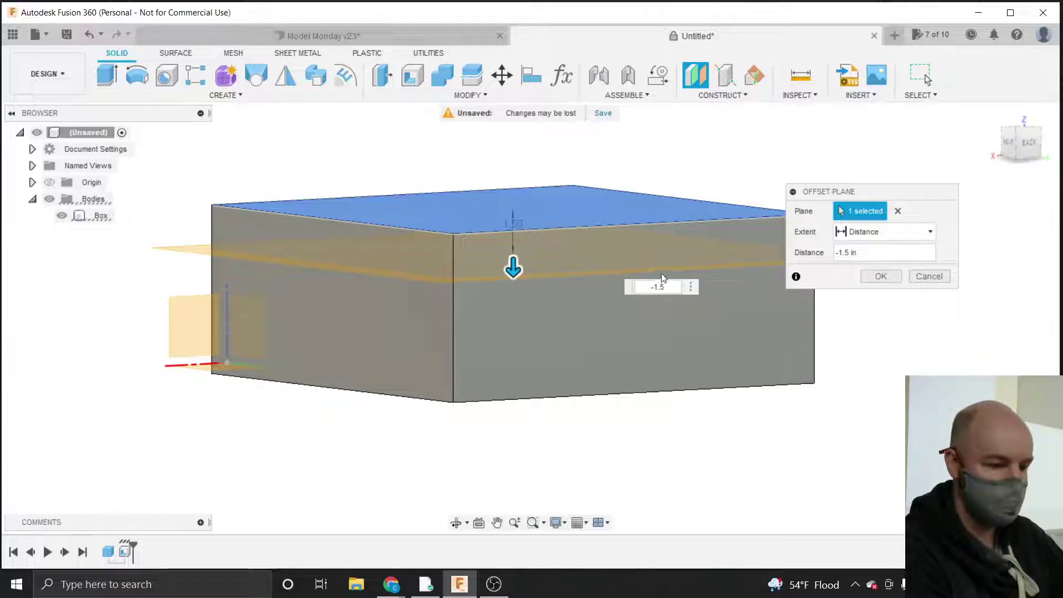
{"action": "left_click_drag", "start_coordinate": [830, 195], "coordinate": [870, 204]}
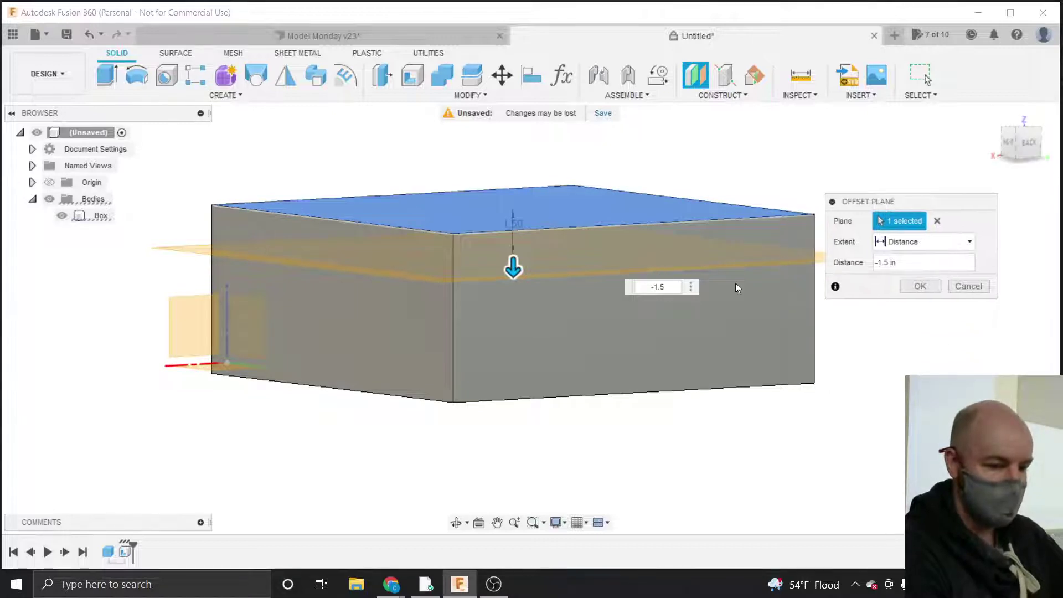
{"action": "left_click", "coordinate": [655, 287]}
{"action": "key", "text": "BackSpace"}
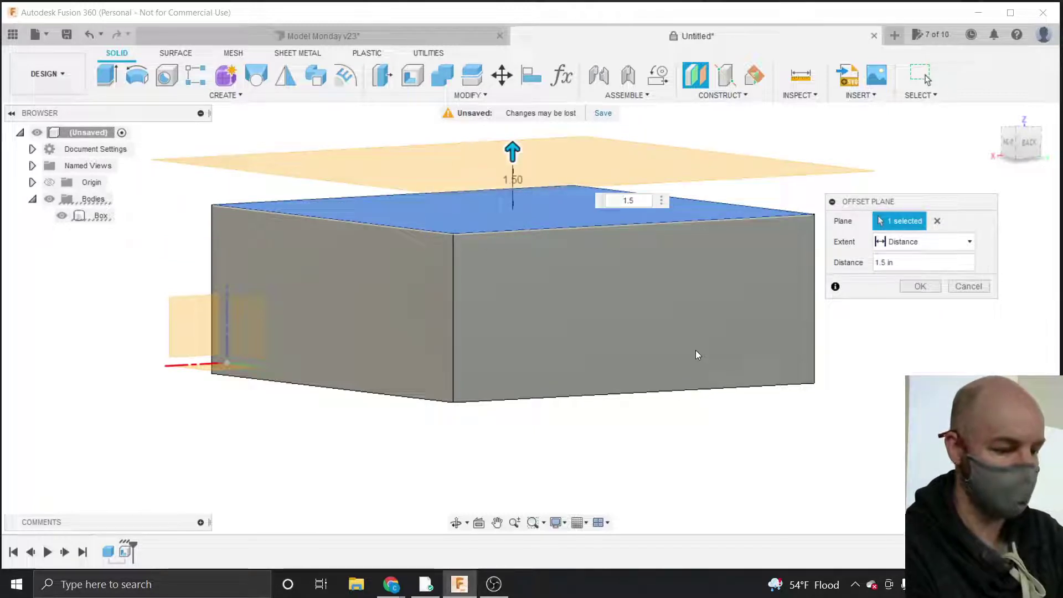
{"action": "type", "text": "-"}
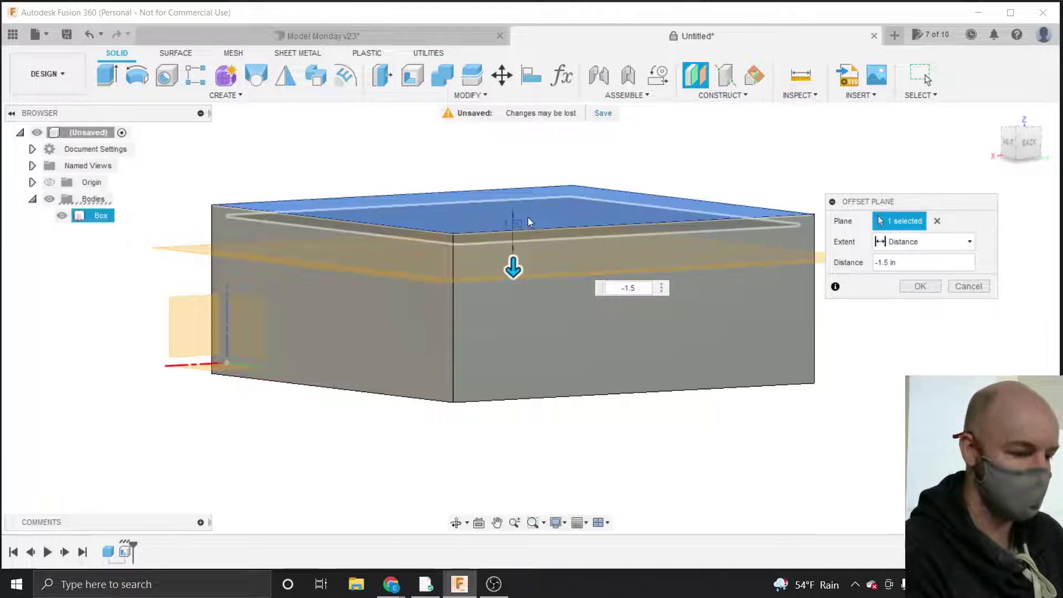
Create the construction plane 1.5 in below the top face of the box.
{"action": "scroll", "coordinate": [526, 217], "scroll_direction": "up", "scroll_amount": 3}
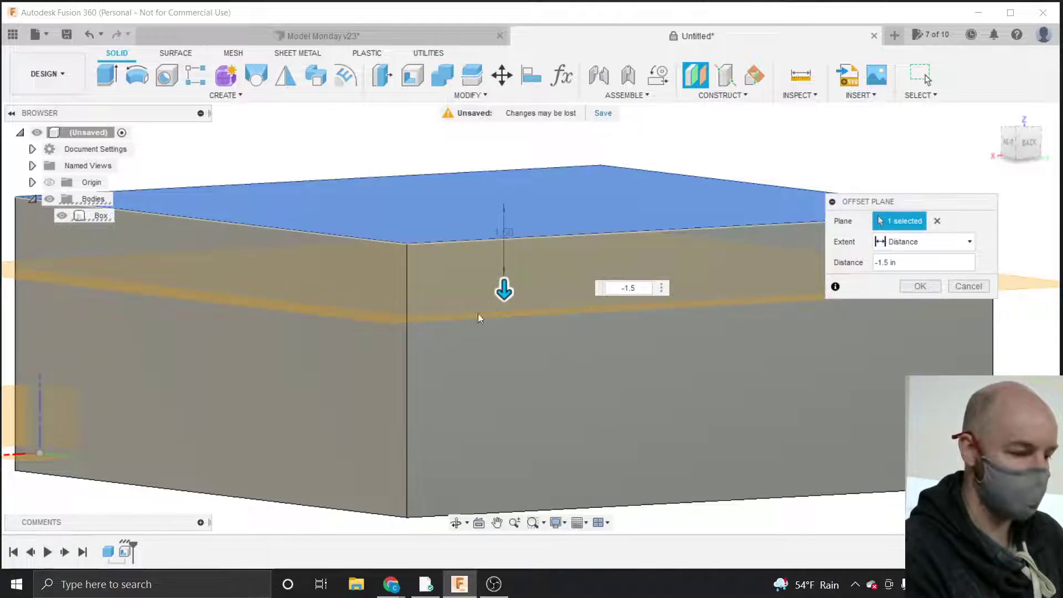
{"action": "scroll", "coordinate": [443, 311], "scroll_direction": "down", "scroll_amount": 3}
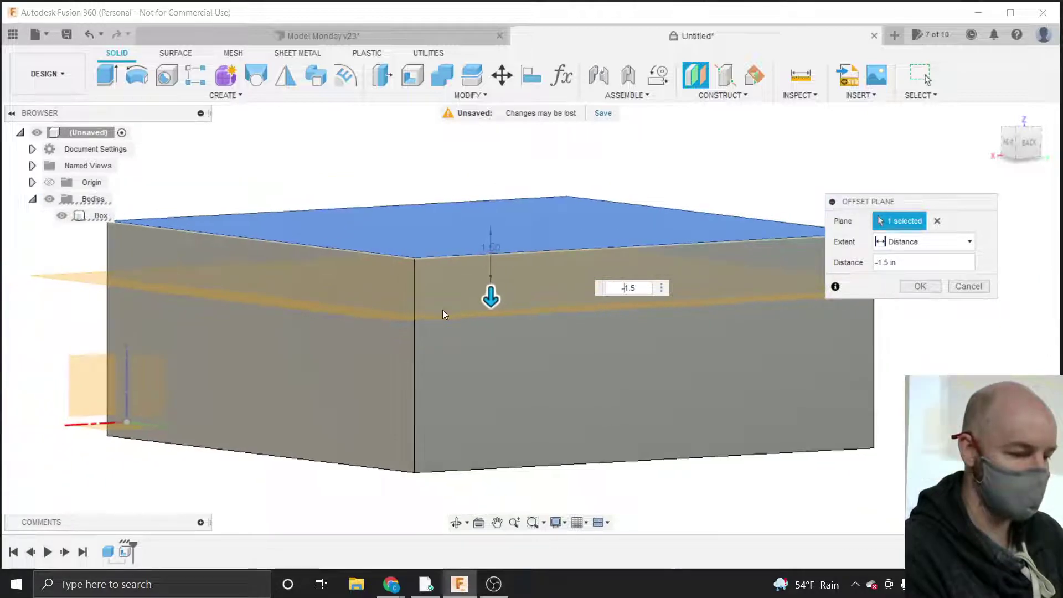
{"action": "left_click", "coordinate": [919, 287]}
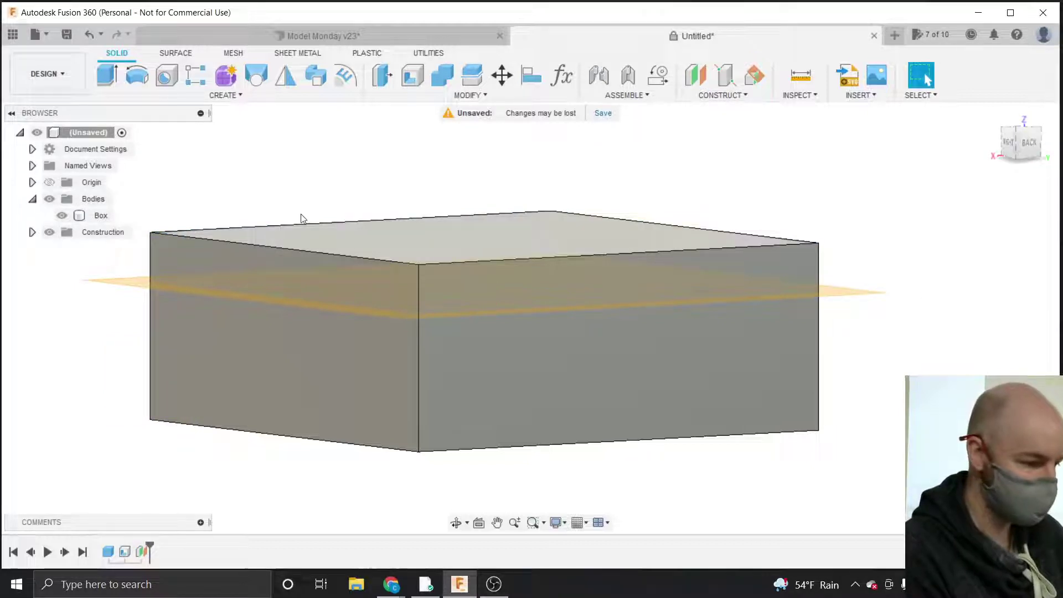
Expand the construction geometry and rename Plane1 as Cuting Plane.
{"action": "left_click", "coordinate": [32, 232]}
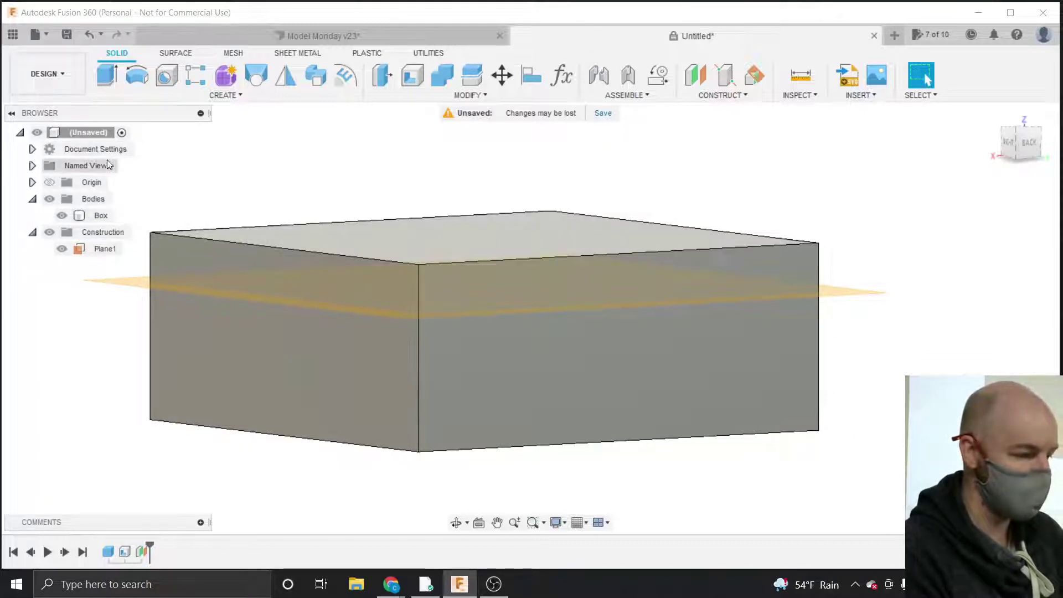
{"action": "left_click", "coordinate": [100, 250]}
{"action": "left_click", "coordinate": [103, 250]}
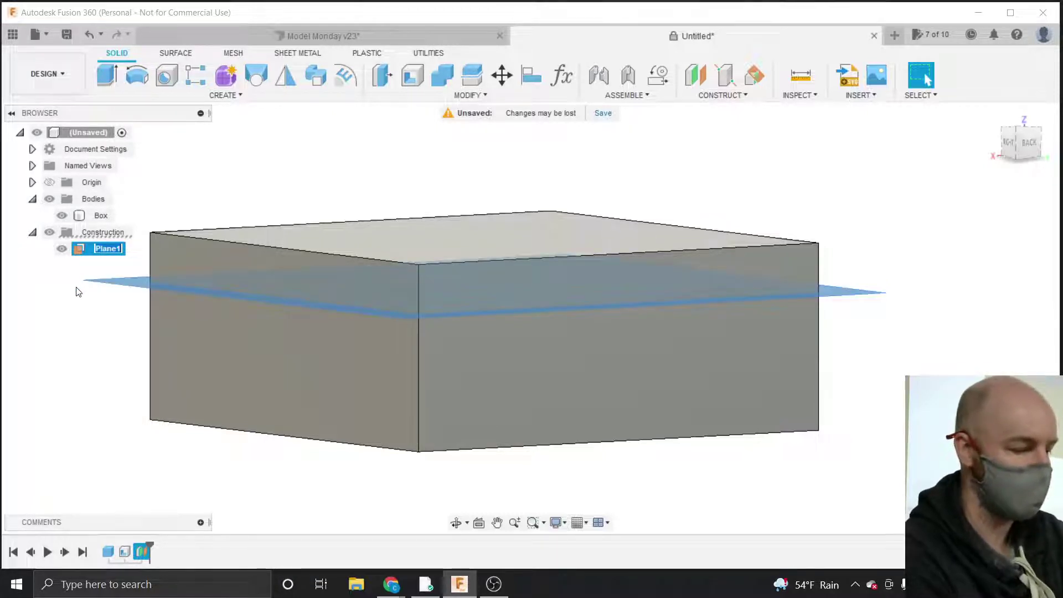
{"action": "type", "text": "Cut"}
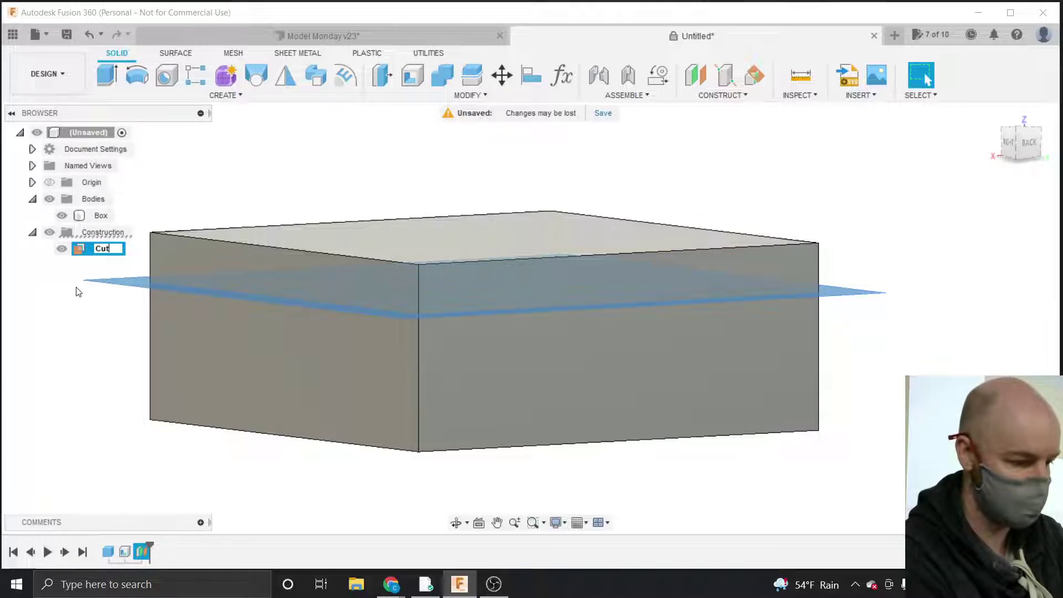
{"action": "type", "text": "ing"}
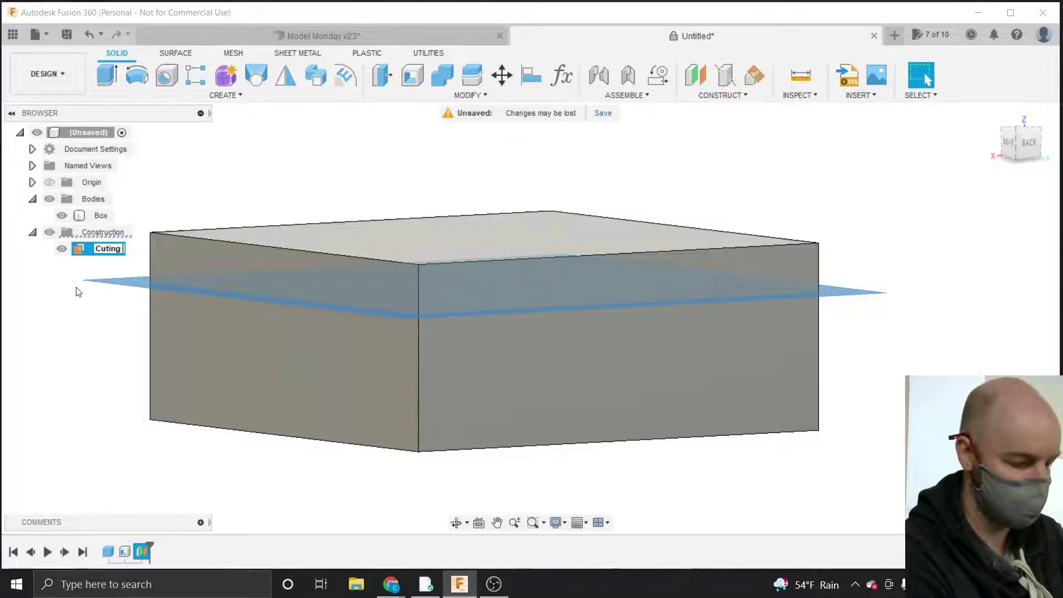
{"action": "type", "text": " Plane"}
{"action": "key", "text": "Return"}
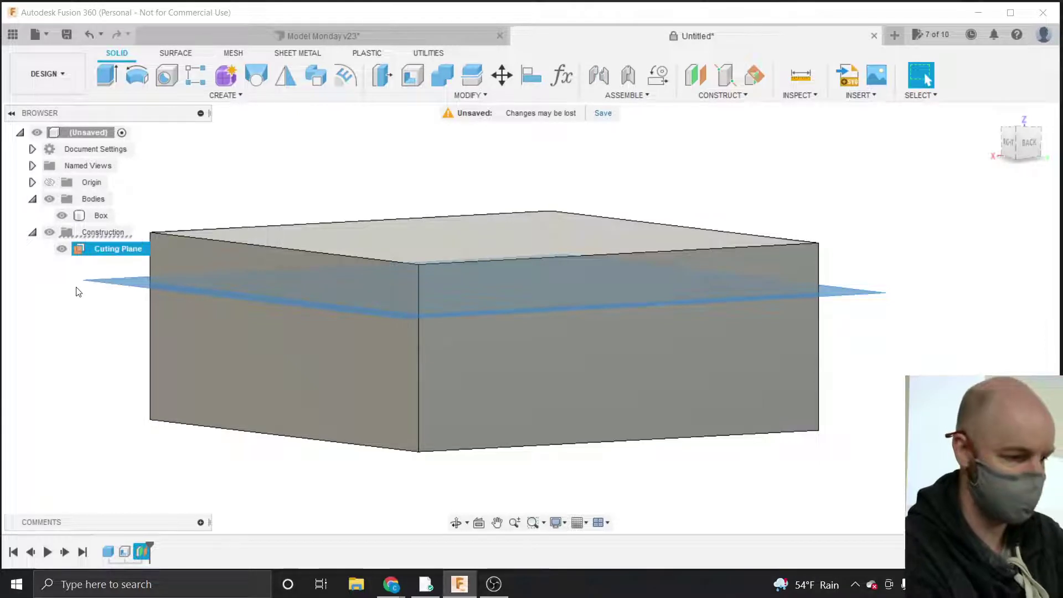
Start a Split Body operation and choose the Box body as the body to split.
{"action": "left_click", "coordinate": [189, 190]}
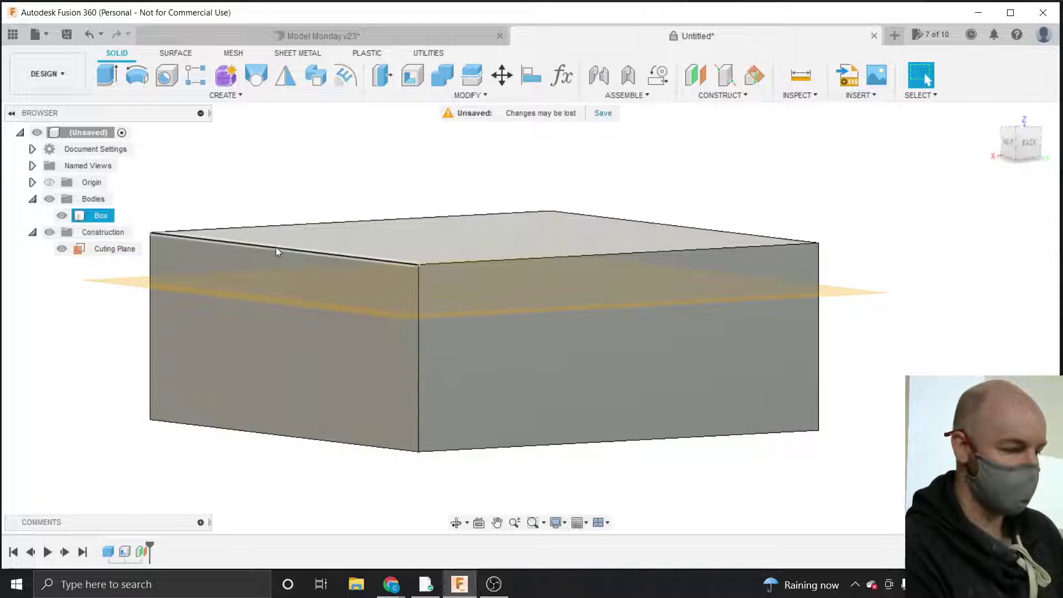
{"action": "scroll", "coordinate": [595, 375], "scroll_direction": "down", "scroll_amount": 2}
{"action": "scroll", "coordinate": [604, 386], "scroll_direction": "down", "scroll_amount": 1}
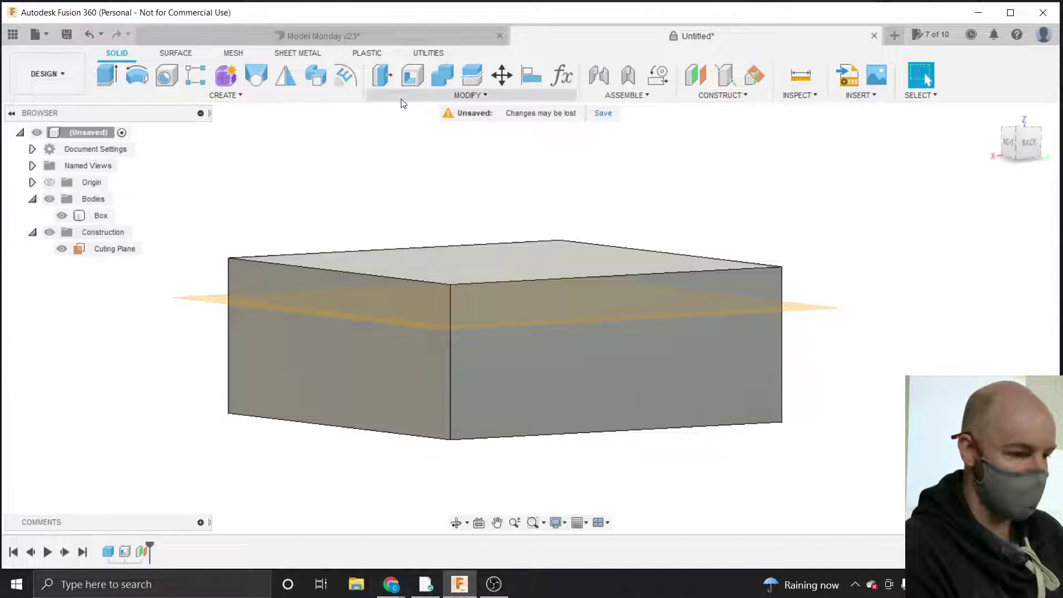
{"action": "left_click", "coordinate": [457, 97]}
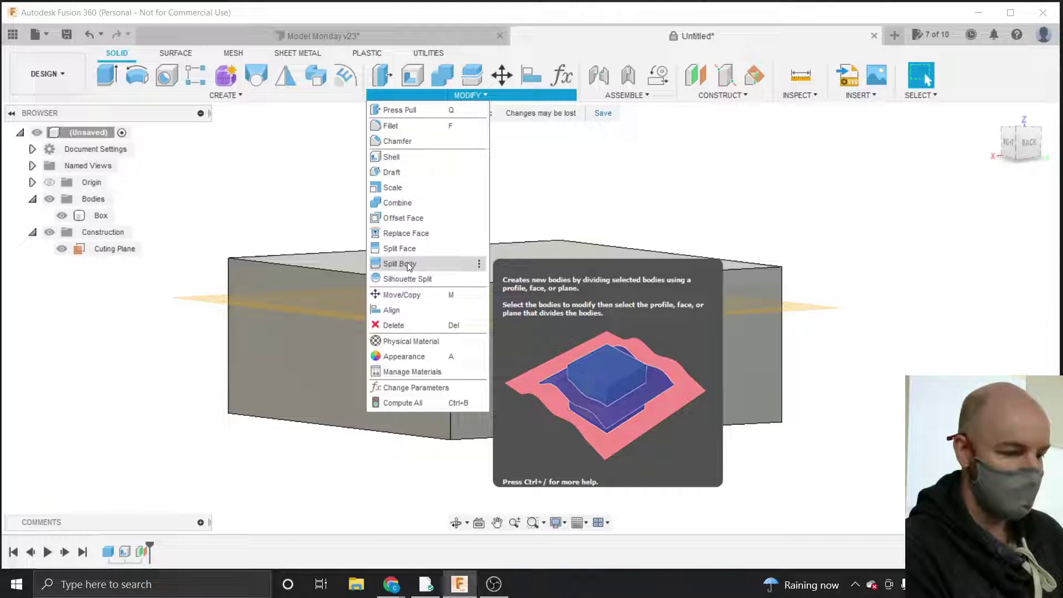
{"action": "left_click", "coordinate": [400, 263]}
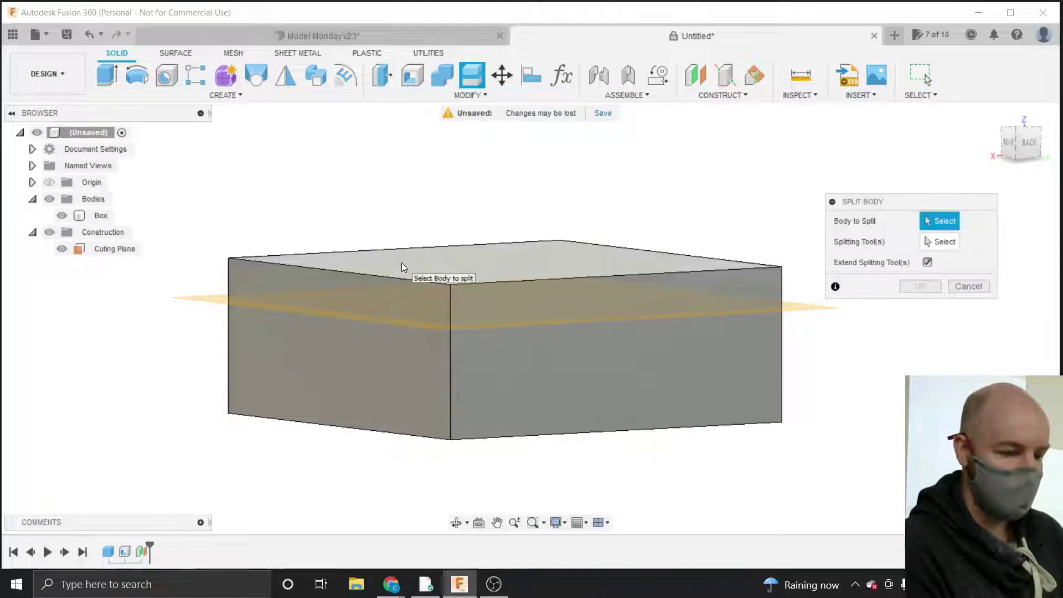
{"action": "left_click_drag", "start_coordinate": [865, 205], "coordinate": [823, 194]}
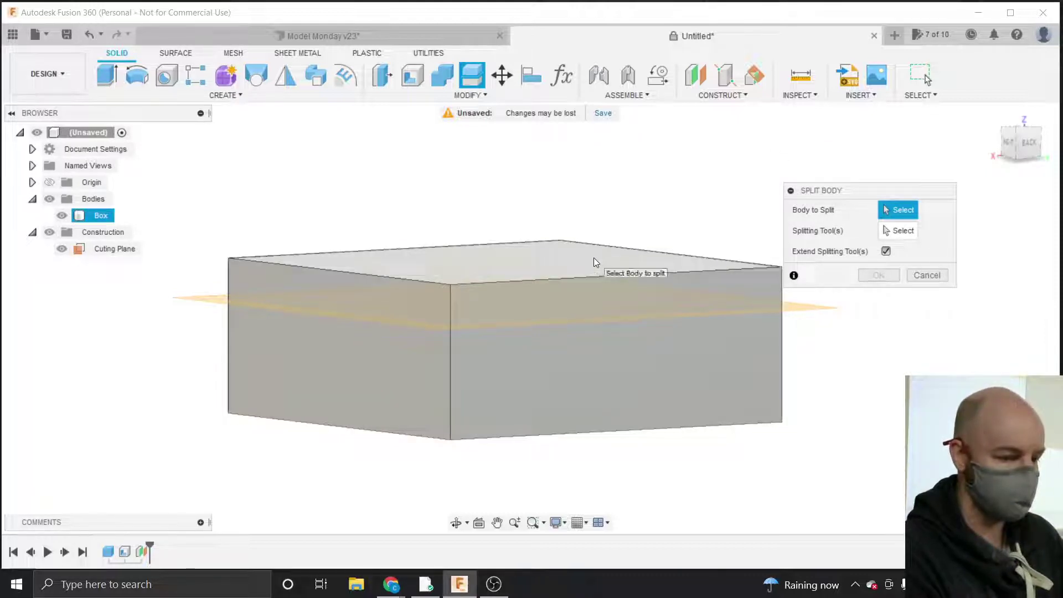
{"action": "left_click", "coordinate": [629, 260]}
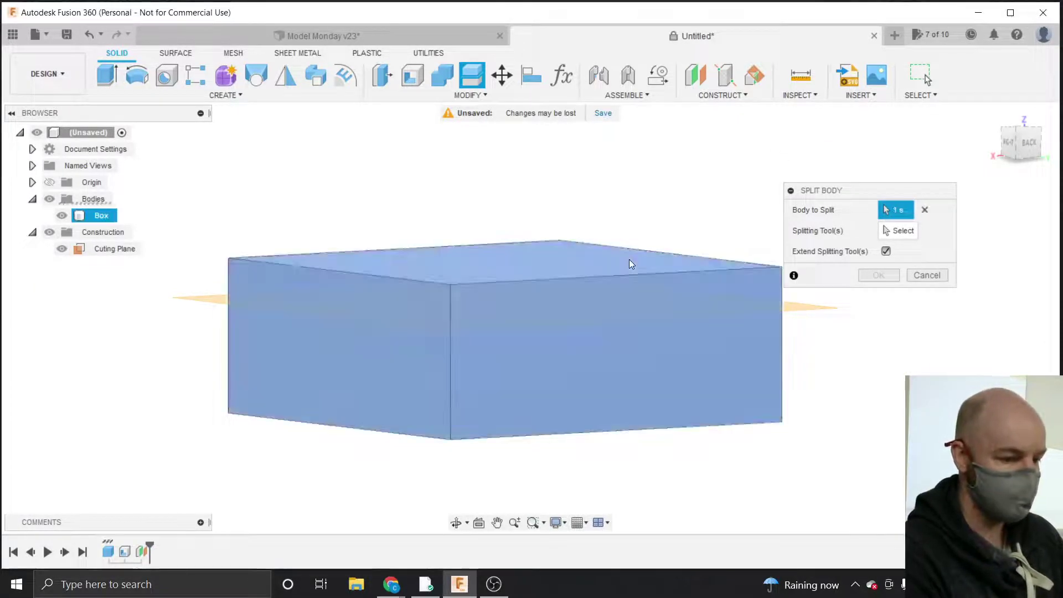
{"action": "left_click", "coordinate": [924, 210]}
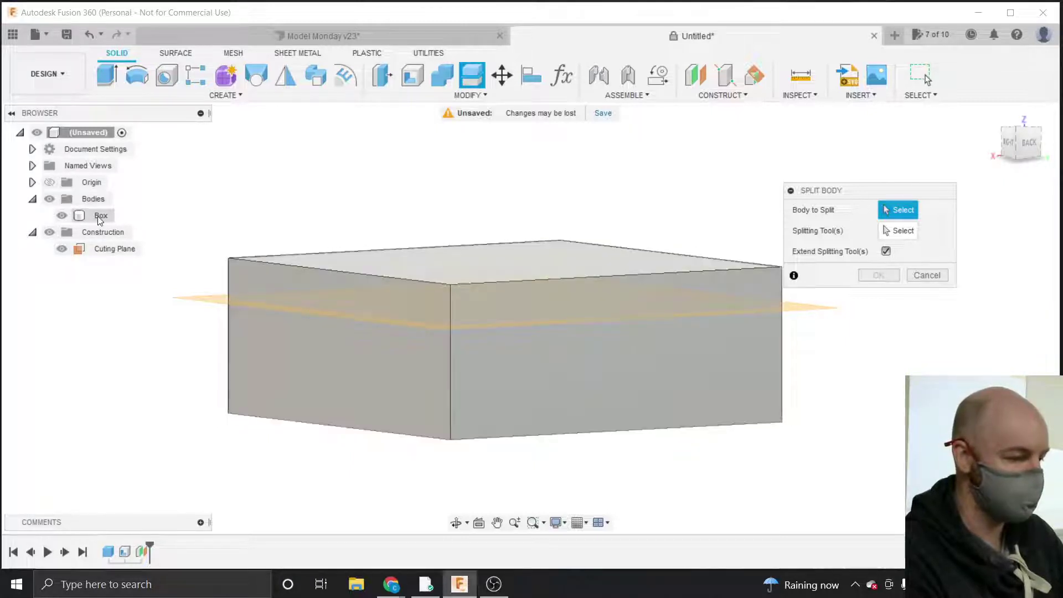
{"action": "left_click", "coordinate": [99, 217]}
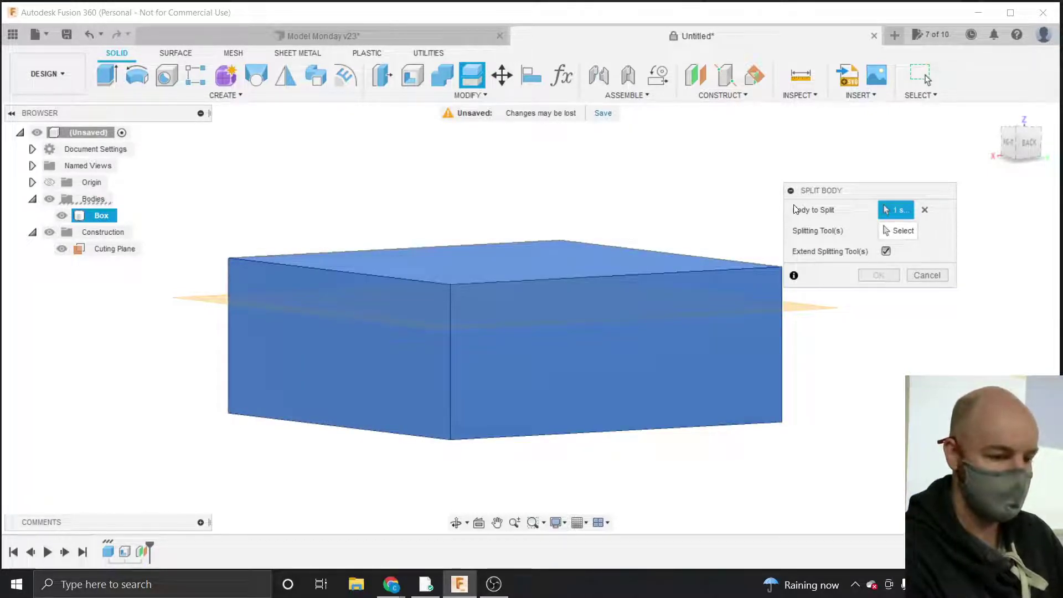
Set Cuting Plane as the splitting tool and complete the split of the box.
{"action": "left_click", "coordinate": [901, 230]}
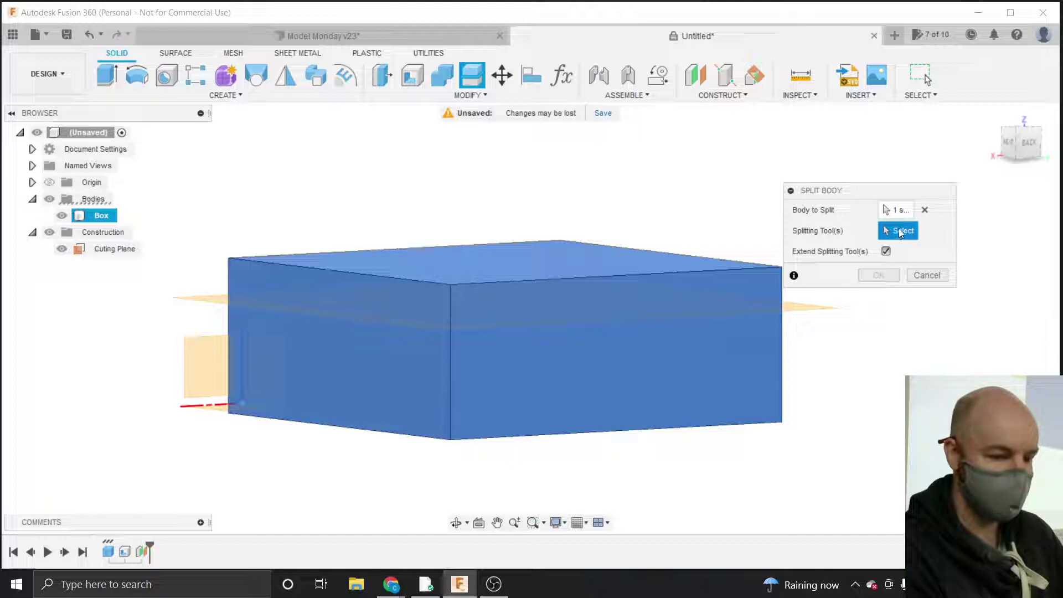
{"action": "left_click", "coordinate": [1015, 148]}
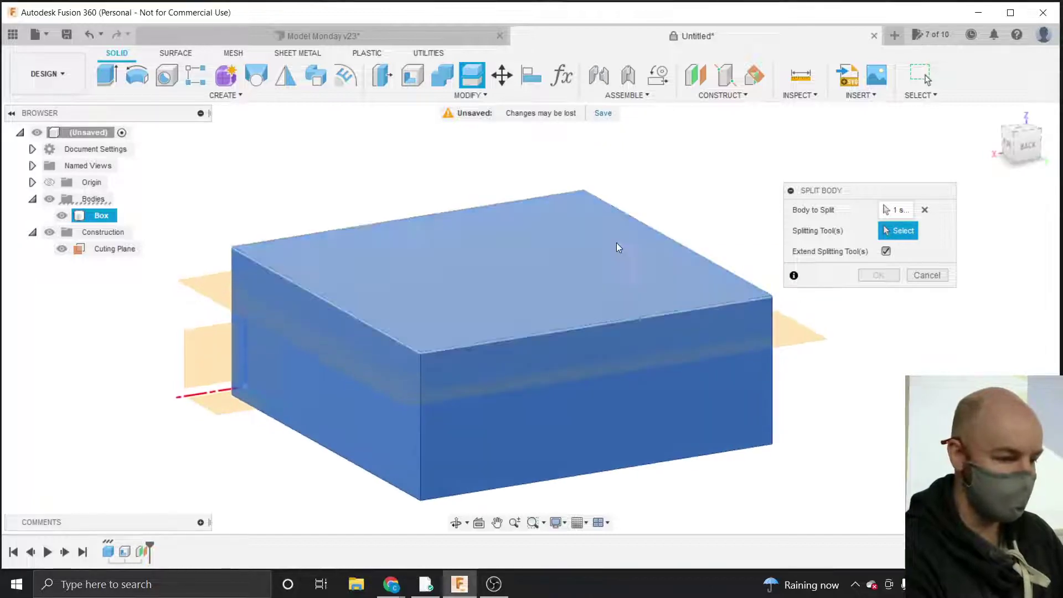
{"action": "left_click", "coordinate": [212, 285]}
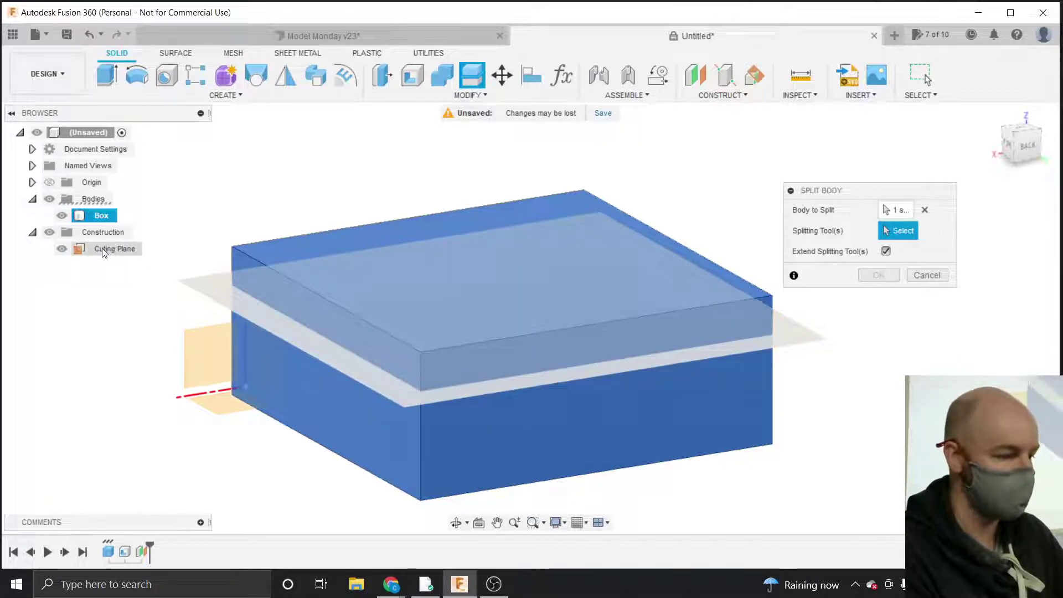
{"action": "left_click", "coordinate": [100, 249]}
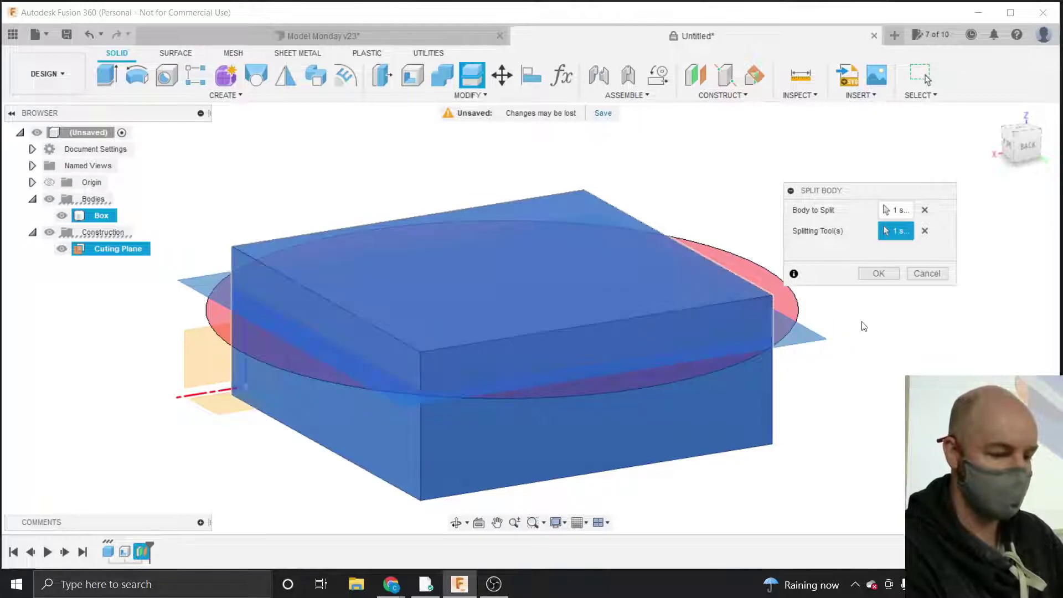
{"action": "left_click", "coordinate": [879, 274]}
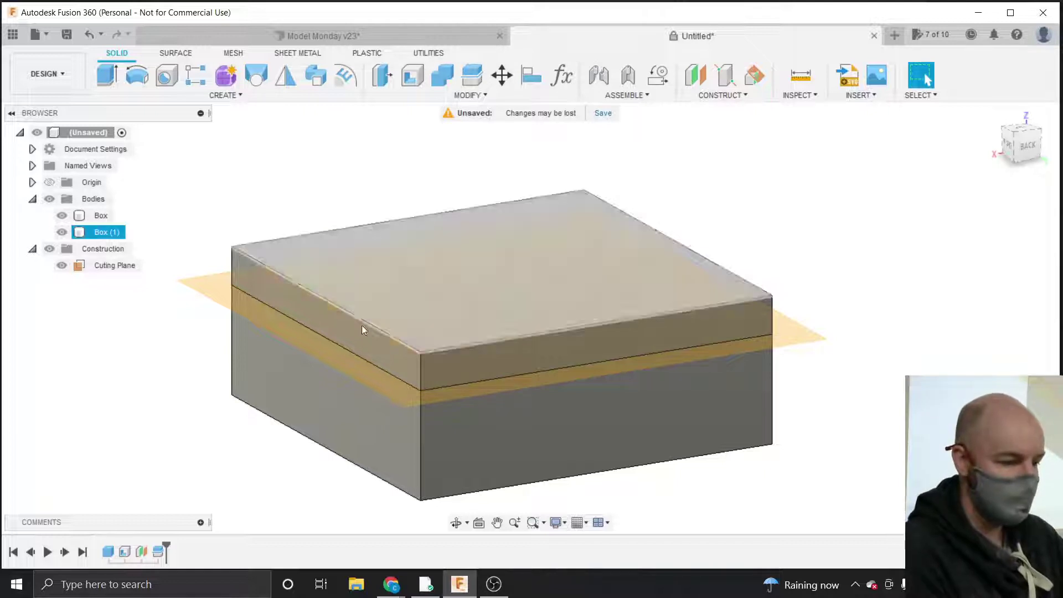
{"action": "left_click", "coordinate": [263, 291]}
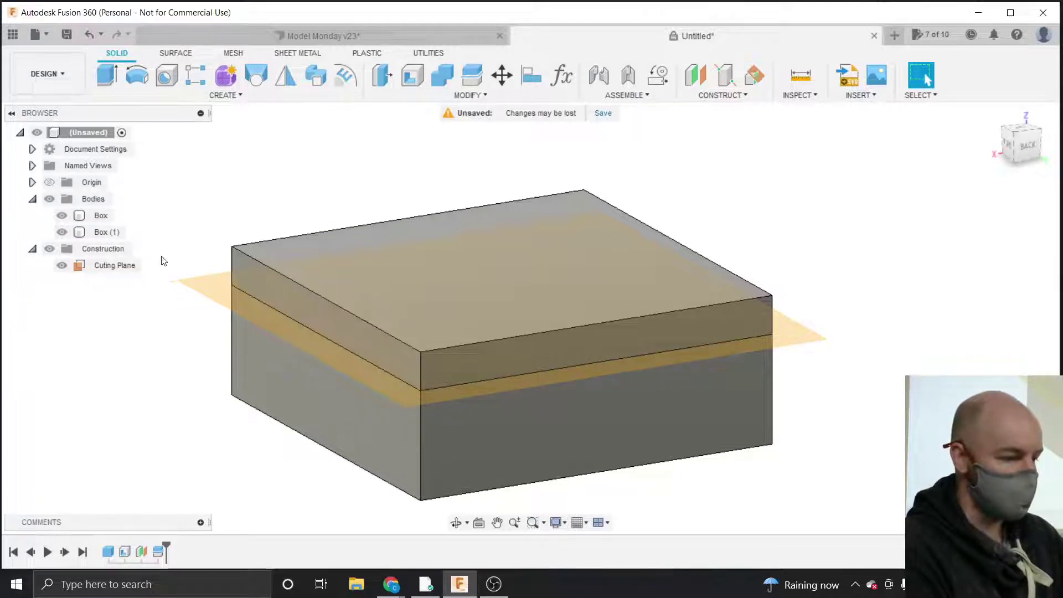
Hide the Cuting Plane construction plane.
{"action": "left_click", "coordinate": [86, 266]}
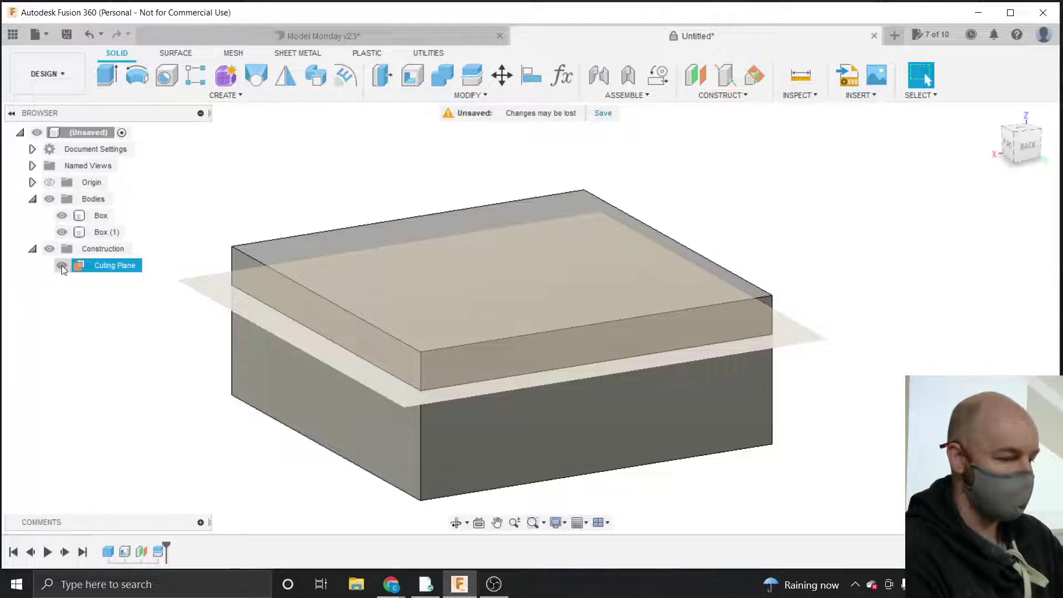
{"action": "left_click", "coordinate": [61, 265]}
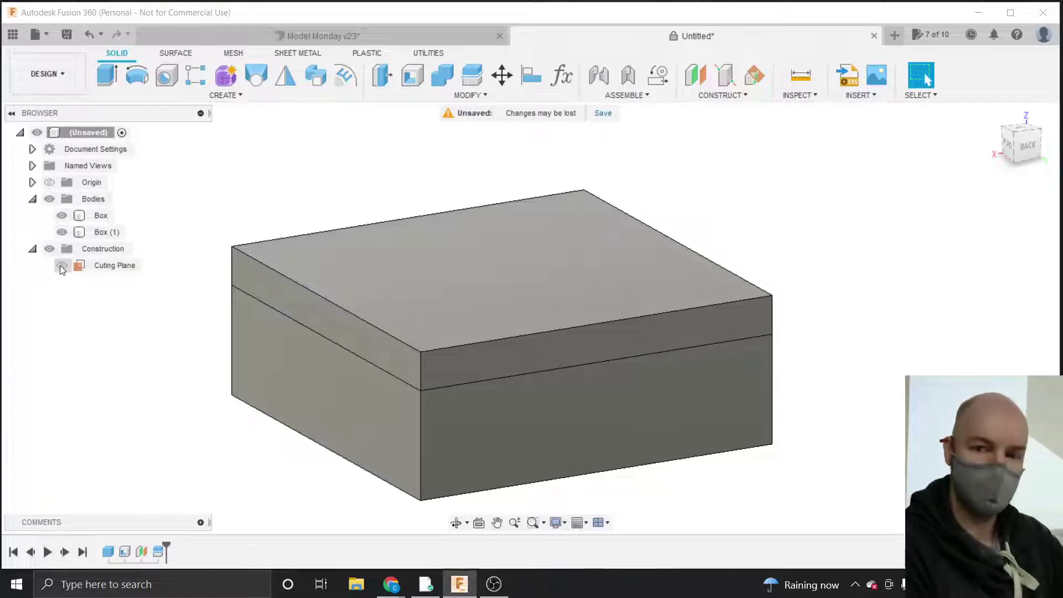
{"action": "left_click", "coordinate": [58, 244]}
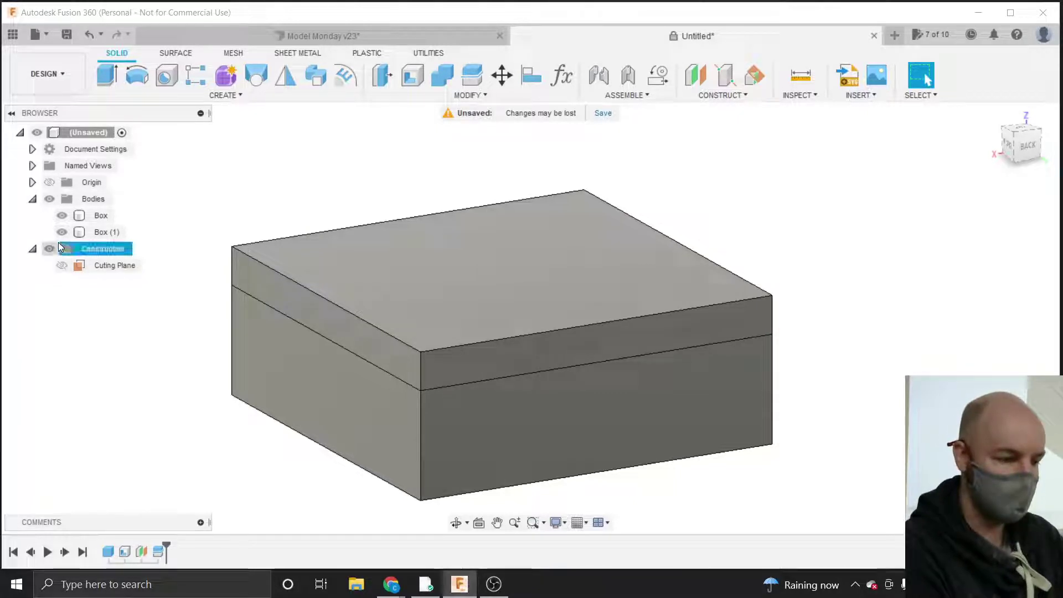
Check the two split bodies by hiding the upper body Box (1), inspecting the hollow lower part, and showing it again.
{"action": "left_click", "coordinate": [60, 214]}
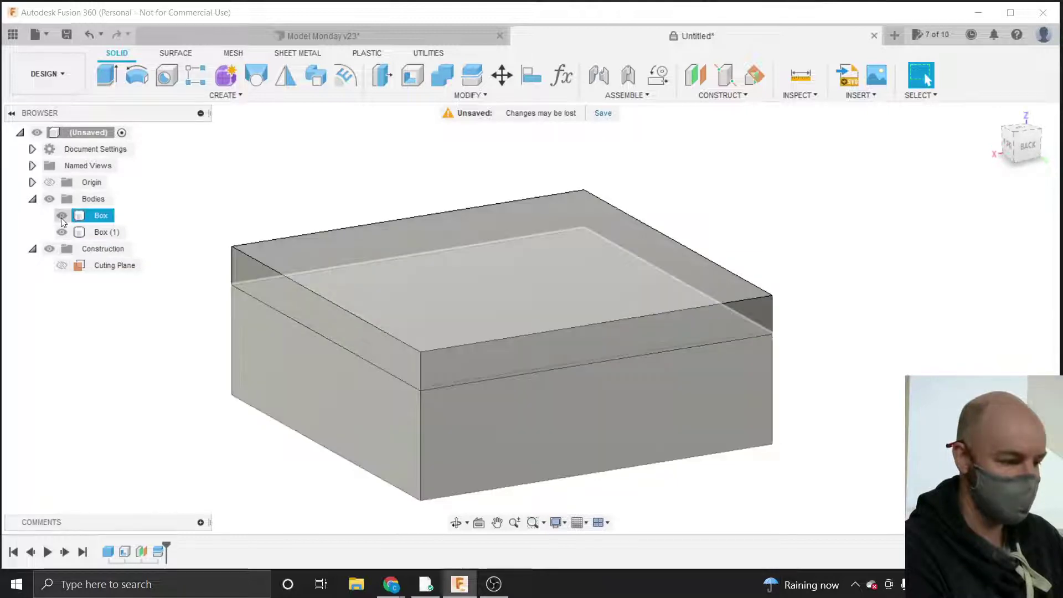
{"action": "left_click", "coordinate": [62, 231]}
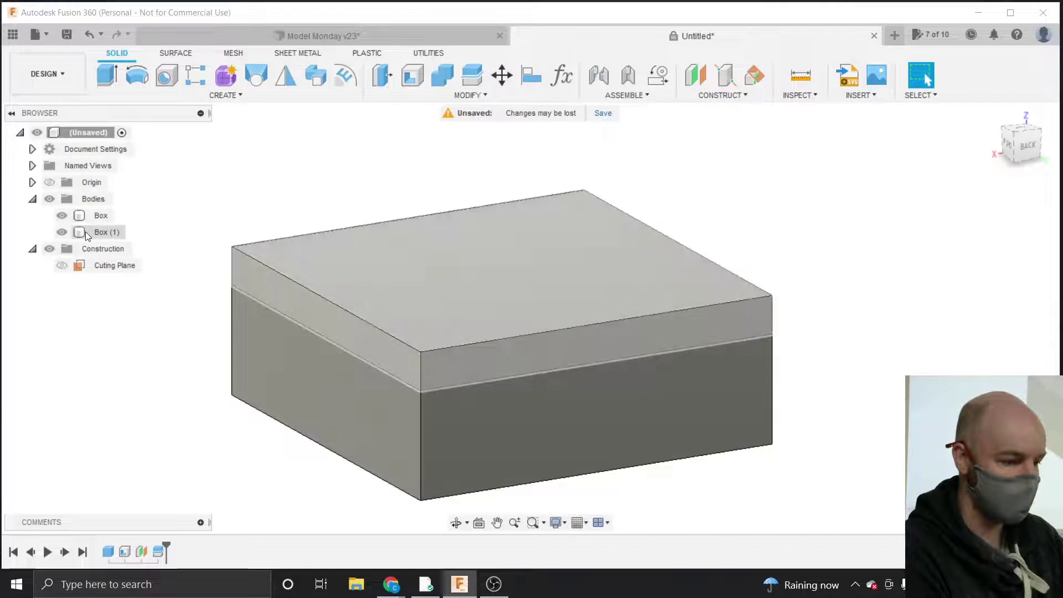
{"action": "left_click", "coordinate": [86, 231]}
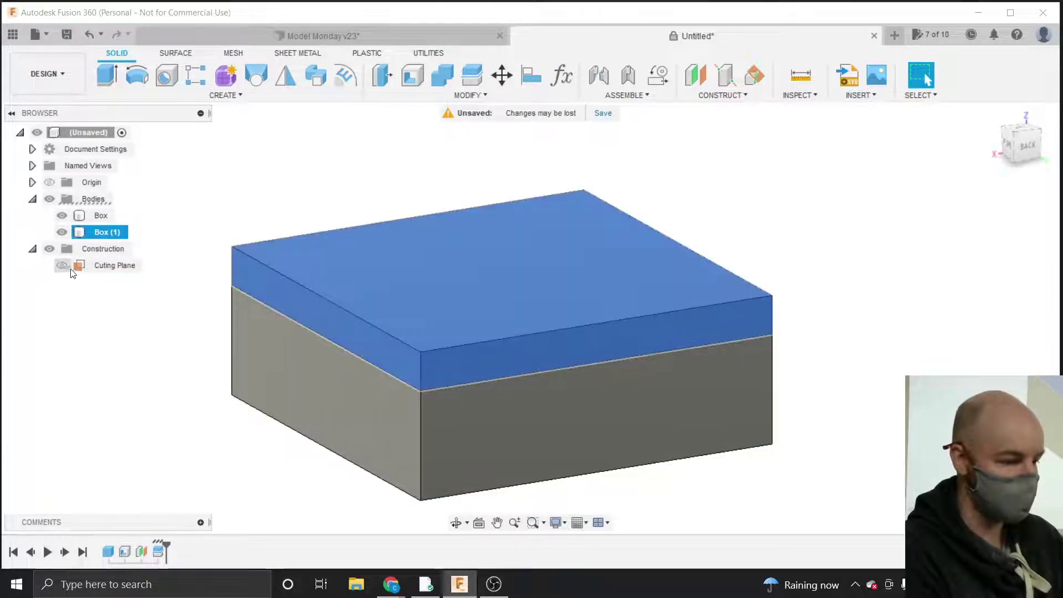
{"action": "left_click", "coordinate": [61, 233]}
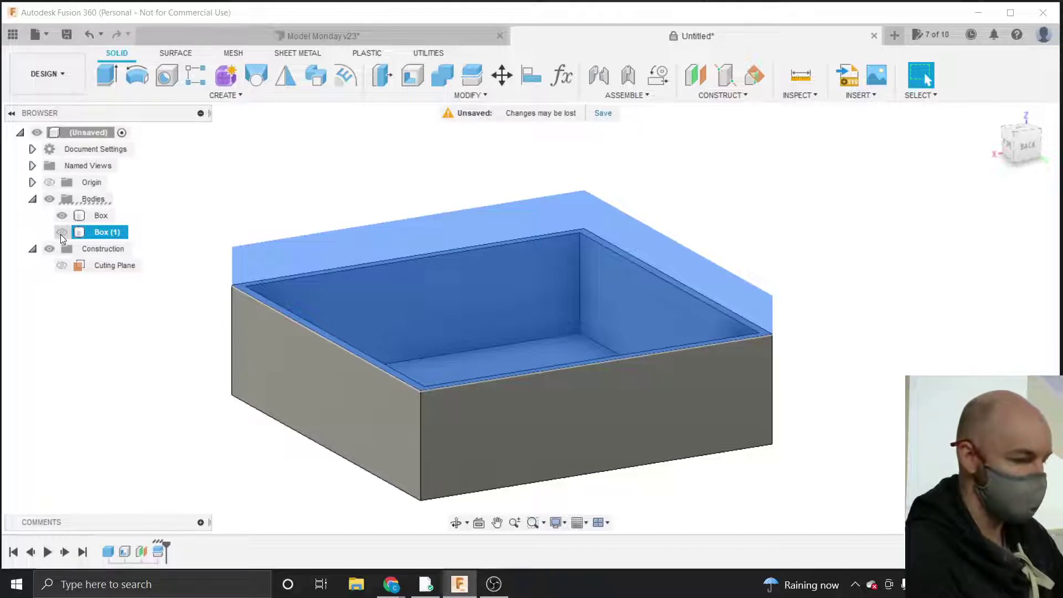
{"action": "left_click", "coordinate": [202, 203]}
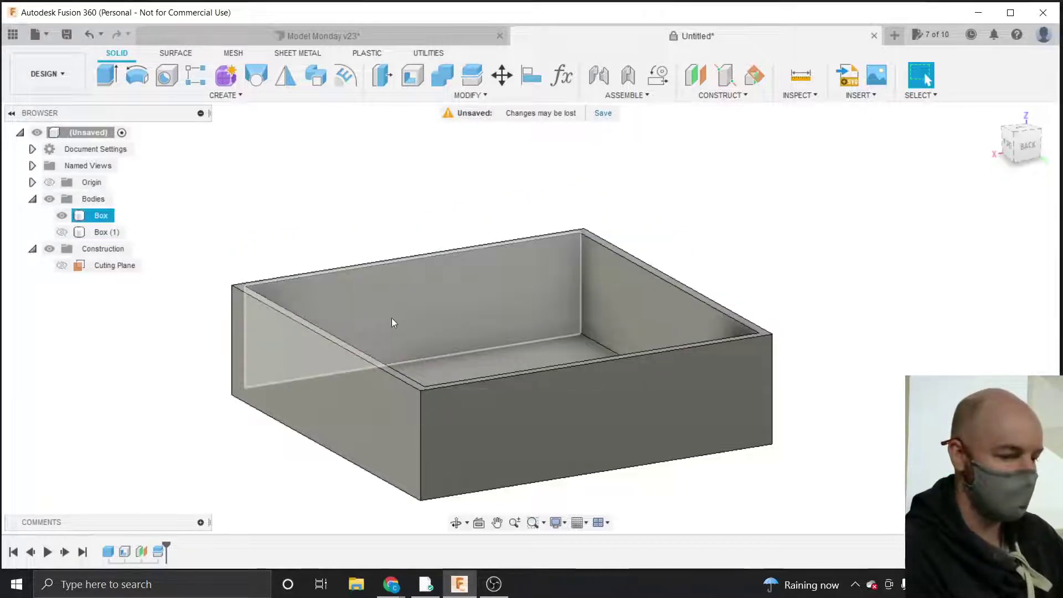
{"action": "scroll", "coordinate": [390, 322], "scroll_direction": "up", "scroll_amount": 2}
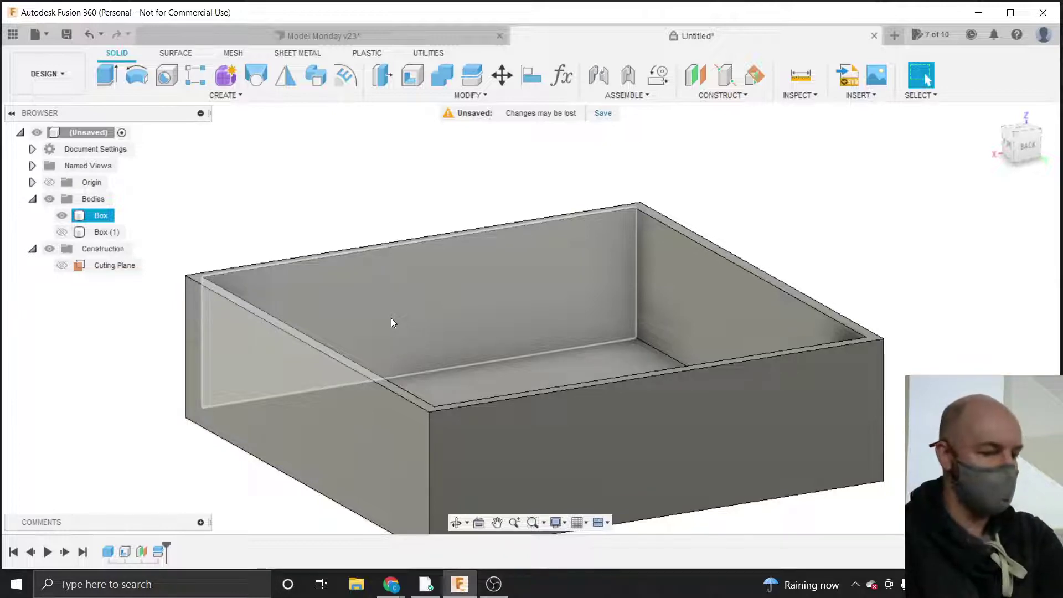
{"action": "left_click", "coordinate": [268, 253]}
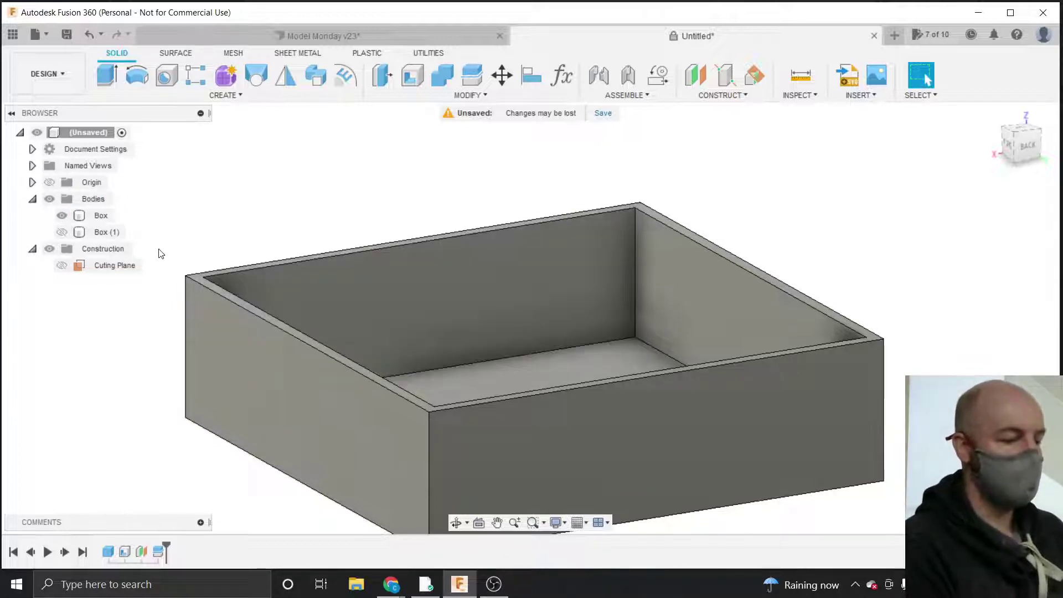
{"action": "left_click", "coordinate": [61, 232]}
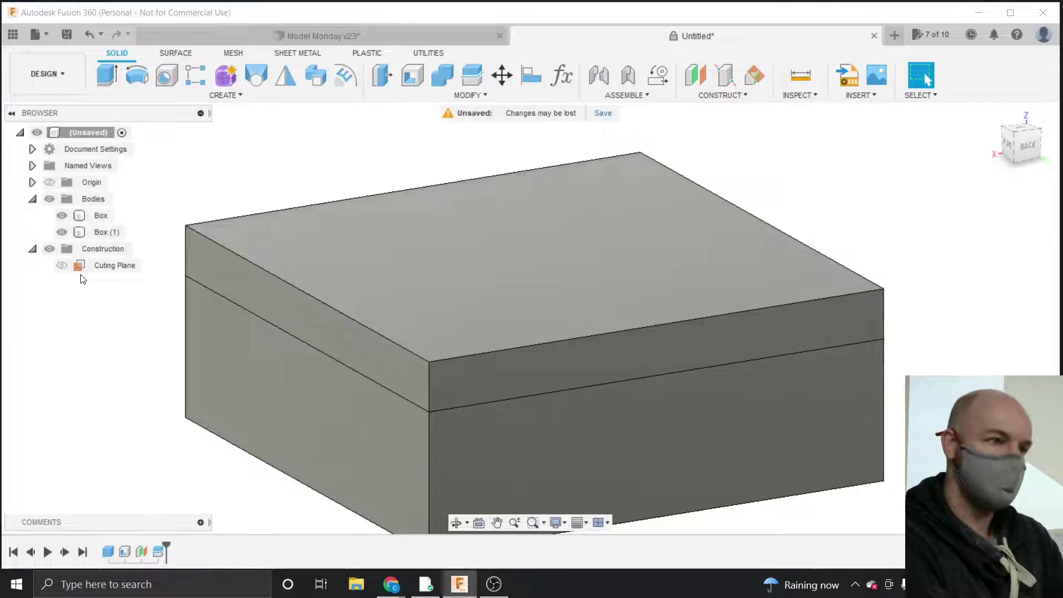
Collapse the Bodies folder in the browser tree, keeping the document's top-level entries expanded.
{"action": "left_click", "coordinate": [32, 200]}
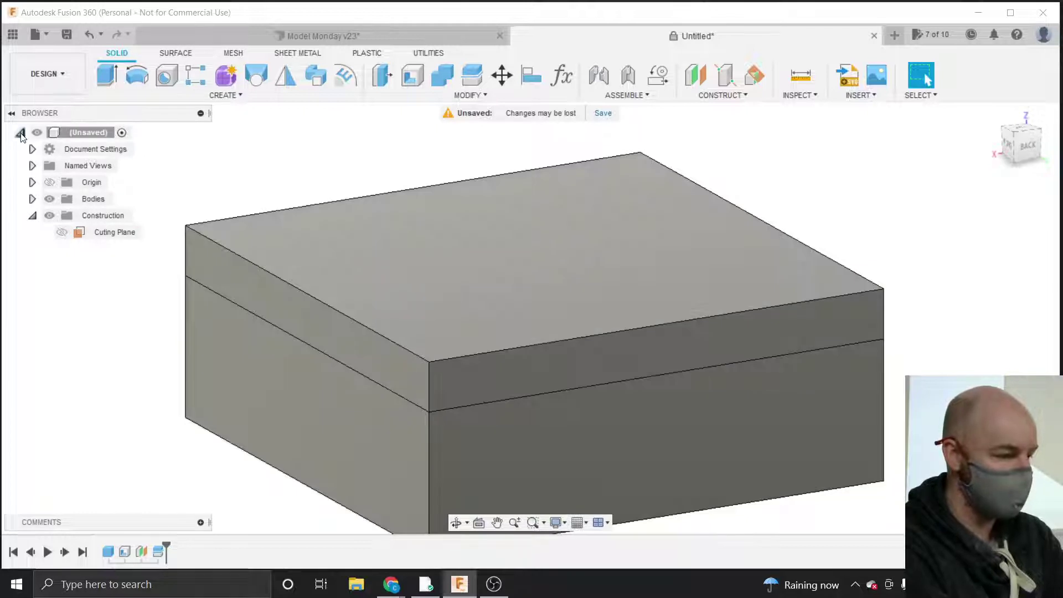
{"action": "left_click", "coordinate": [20, 133]}
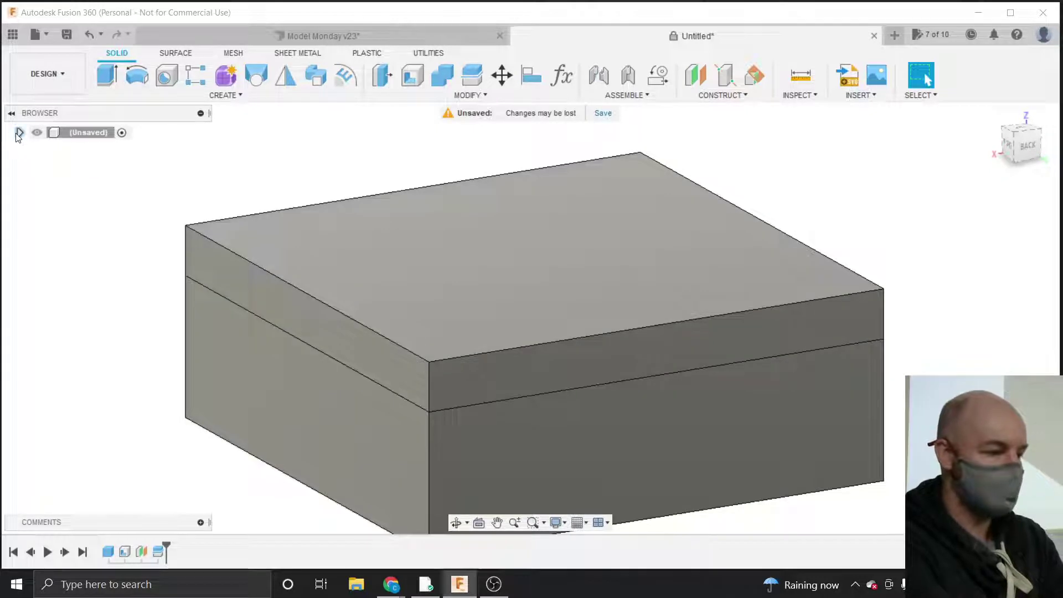
{"action": "left_click", "coordinate": [20, 133]}
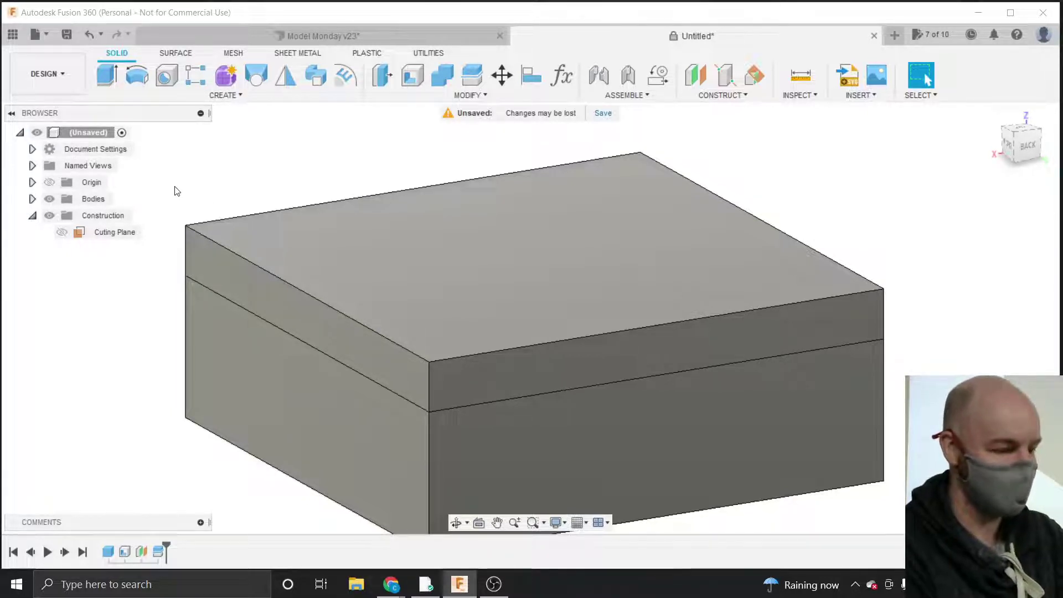
Begin saving the design with the name PiBox and expand the save location to show the project list.
{"action": "left_click", "coordinate": [65, 34]}
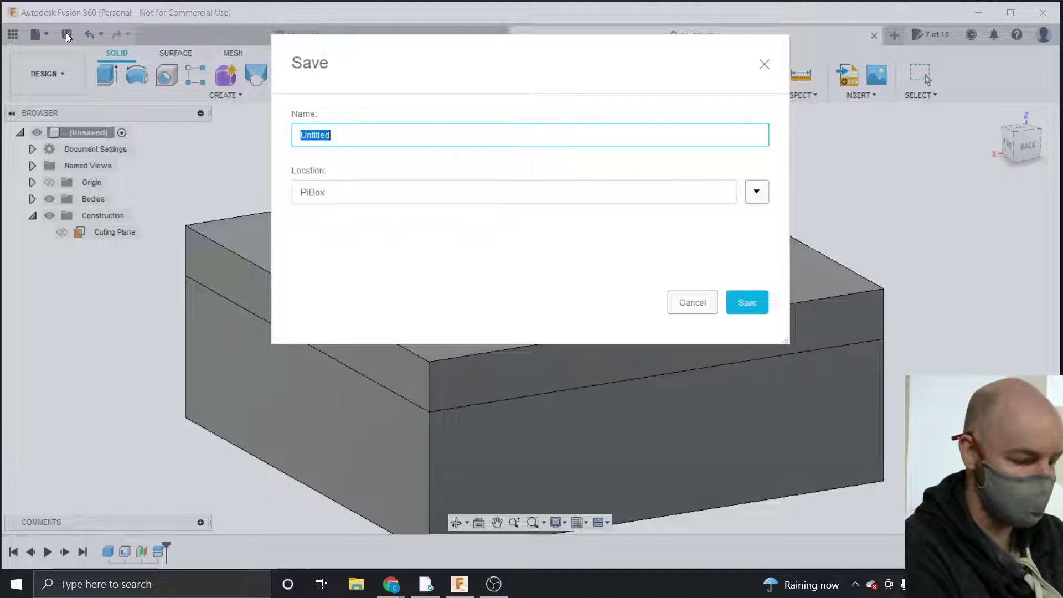
{"action": "type", "text": "PiBox"}
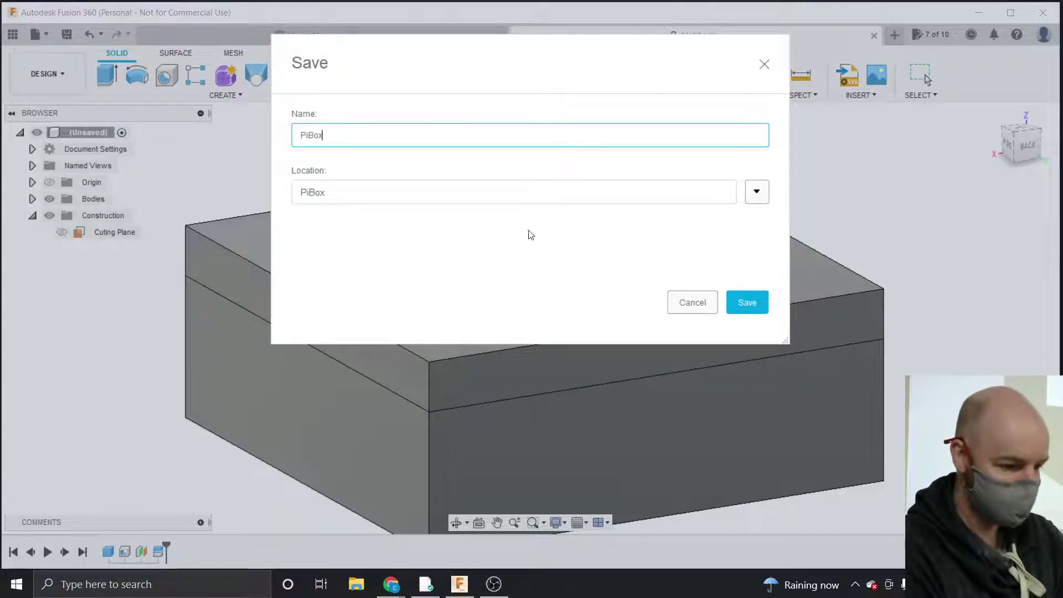
{"action": "left_click", "coordinate": [755, 193]}
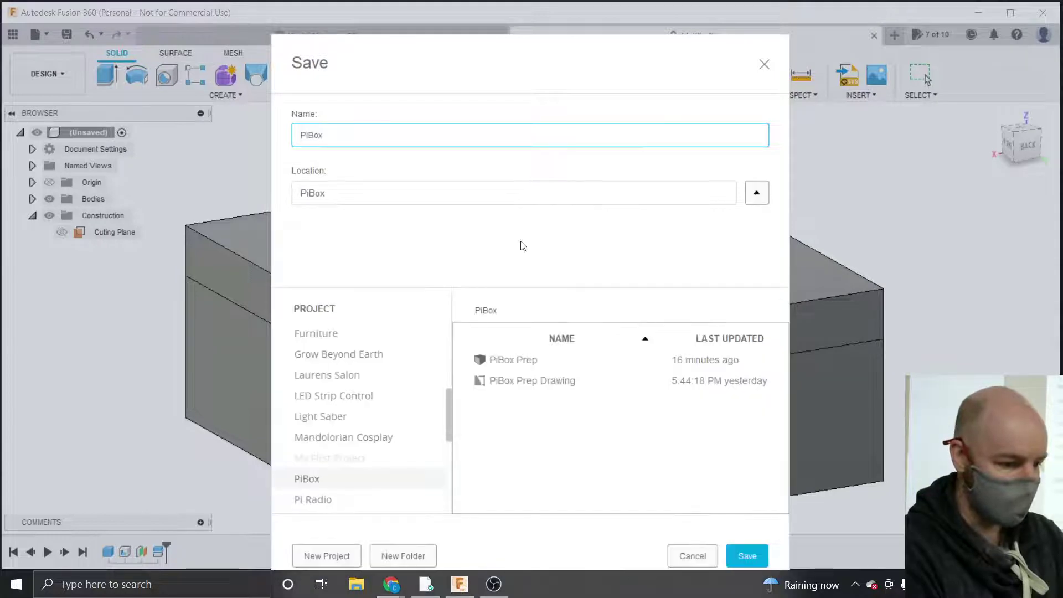
{"action": "left_click_drag", "start_coordinate": [380, 57], "coordinate": [321, 6]}
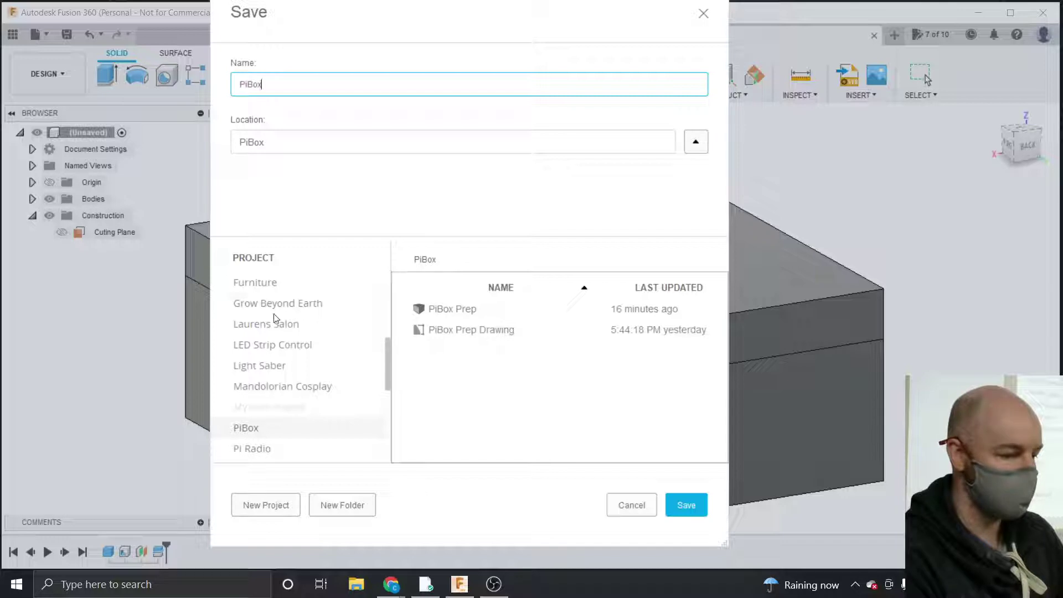
Create a new project named Something from the save dialog.
{"action": "left_click", "coordinate": [264, 506]}
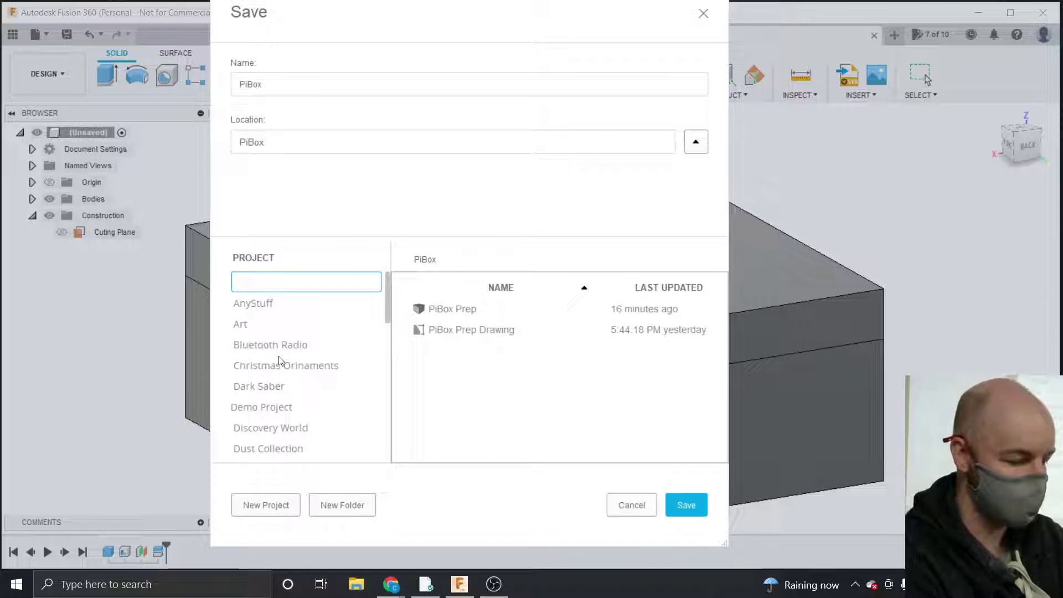
{"action": "type", "text": "Something"}
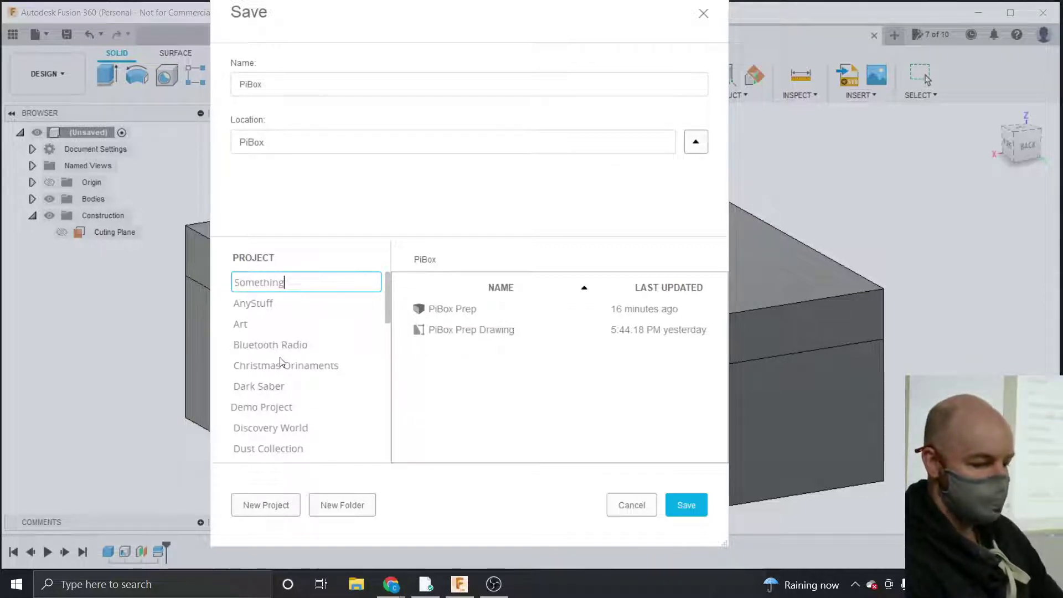
{"action": "key", "text": "Return"}
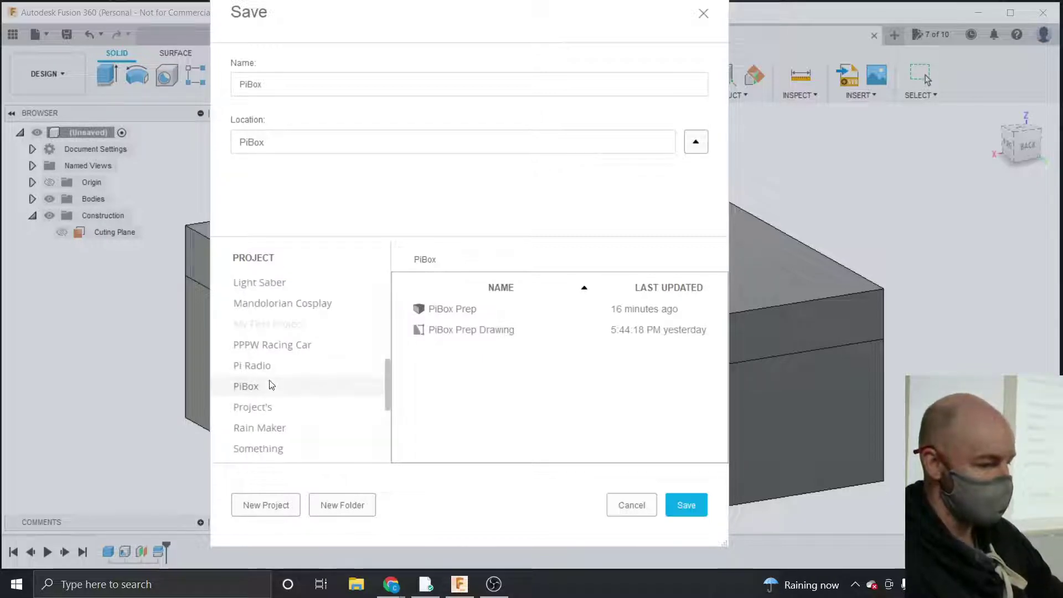
Choose the existing PiBox project as the save location and save the design as PiBox.
{"action": "scroll", "coordinate": [250, 349], "scroll_direction": "down", "scroll_amount": 1}
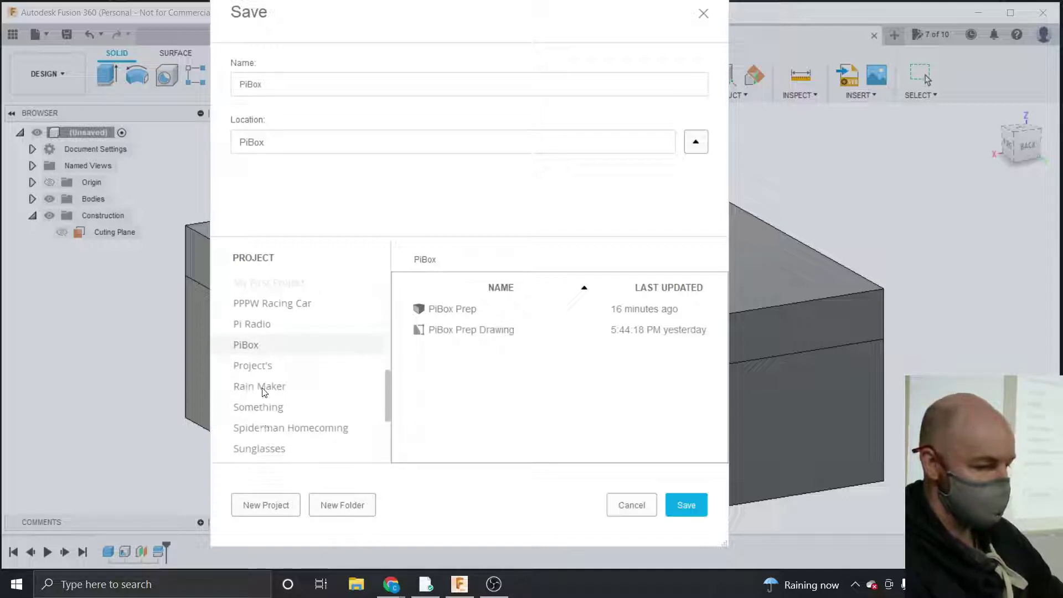
{"action": "left_click", "coordinate": [262, 407]}
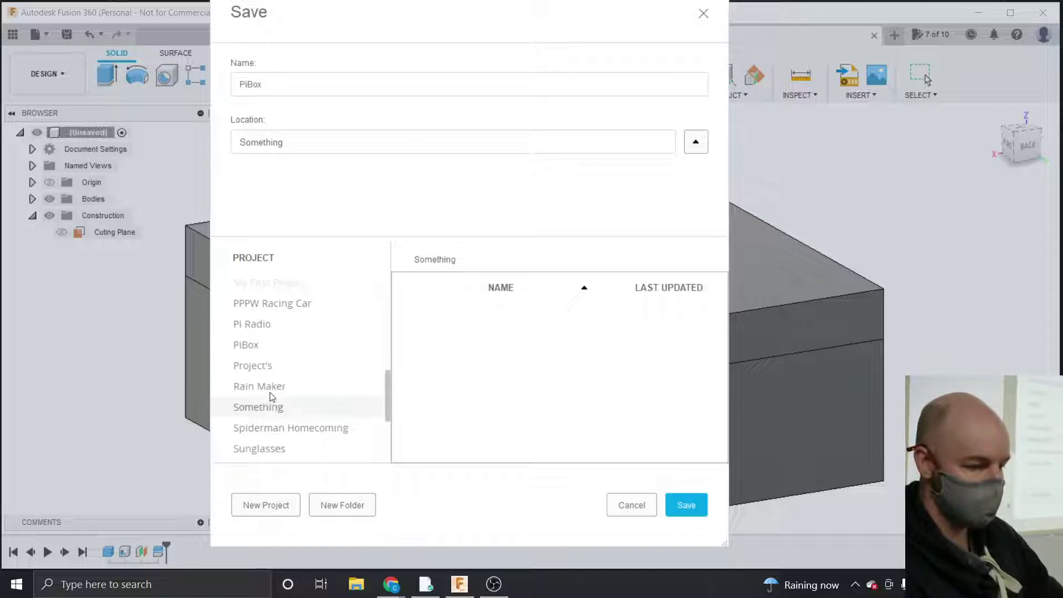
{"action": "left_click", "coordinate": [246, 346]}
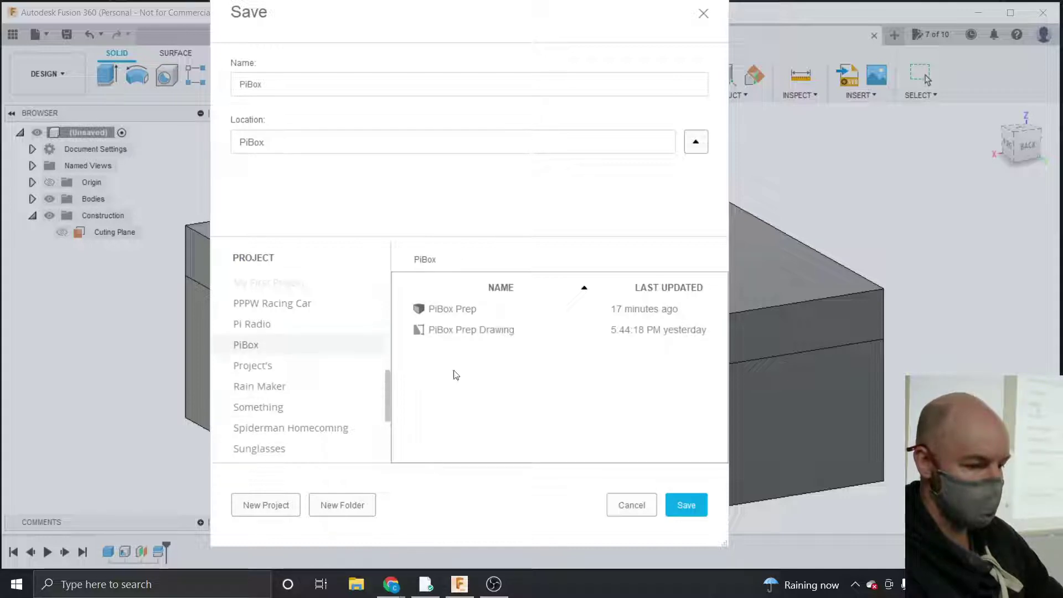
{"action": "left_click", "coordinate": [686, 504]}
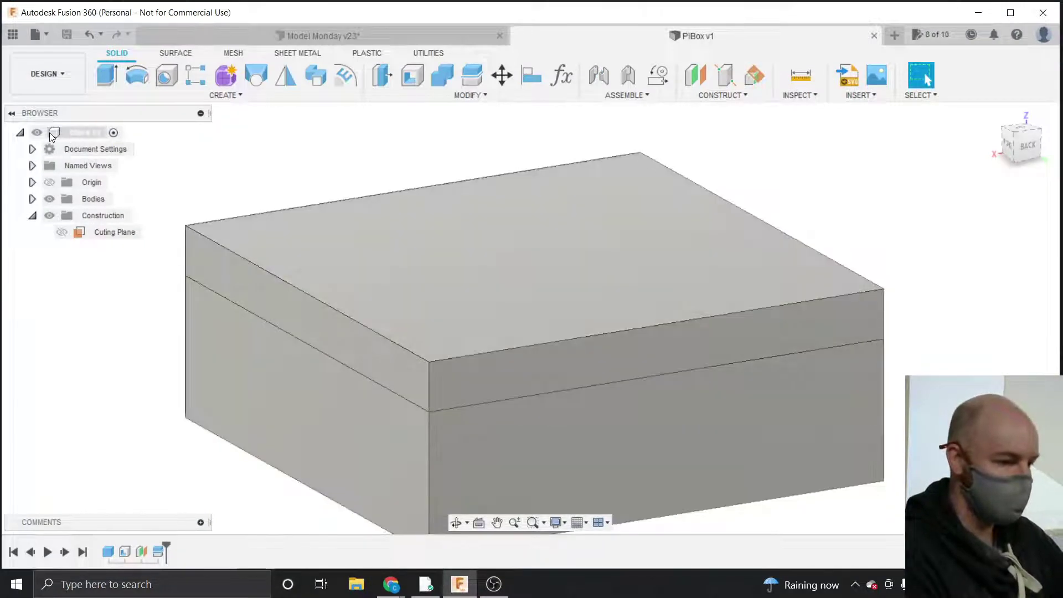
Expand the Bodies folder and examine which parts of the model are Box, Box (1) and the Cuting Plane.
{"action": "left_click", "coordinate": [51, 133]}
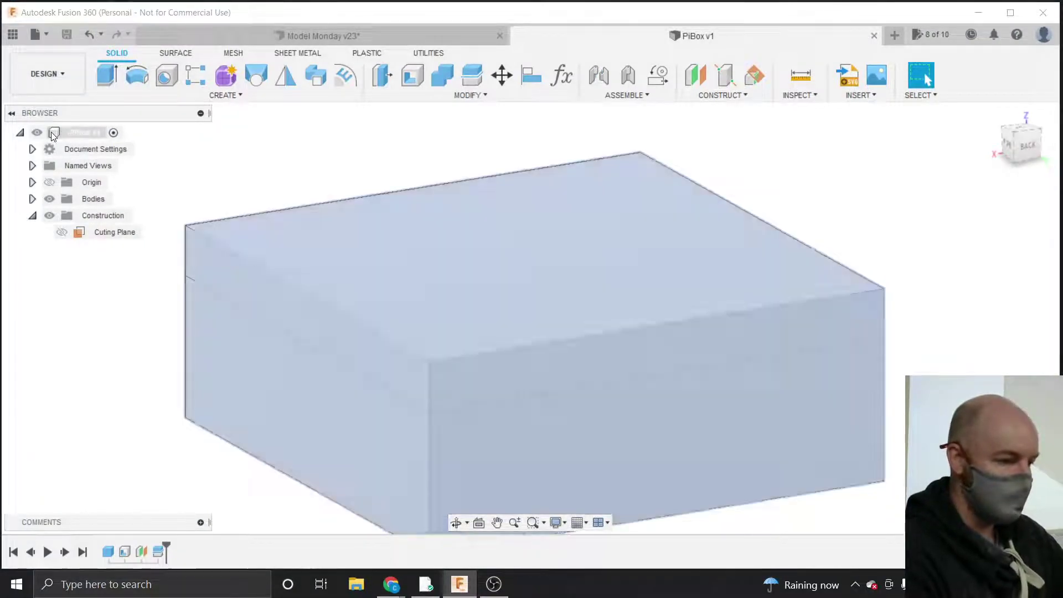
{"action": "left_click", "coordinate": [32, 199]}
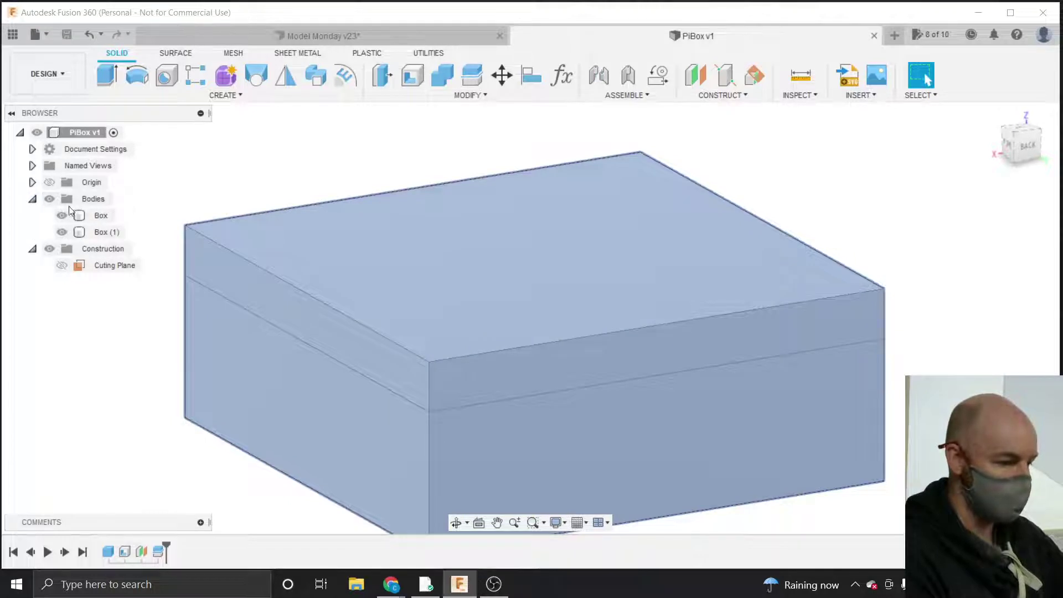
{"action": "left_click", "coordinate": [80, 215]}
{"action": "left_click", "coordinate": [85, 232]}
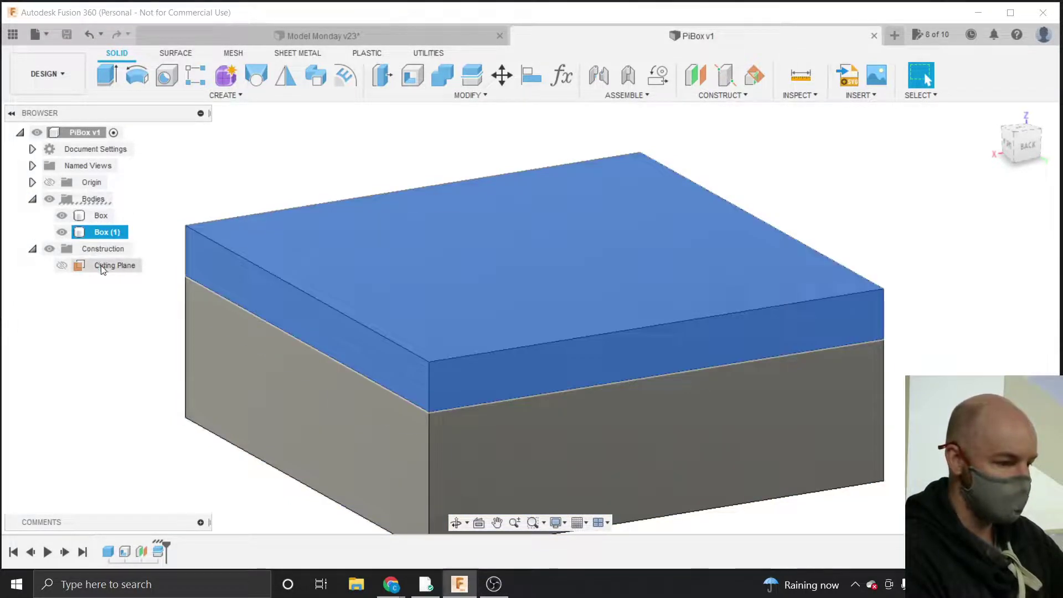
{"action": "left_click", "coordinate": [101, 268]}
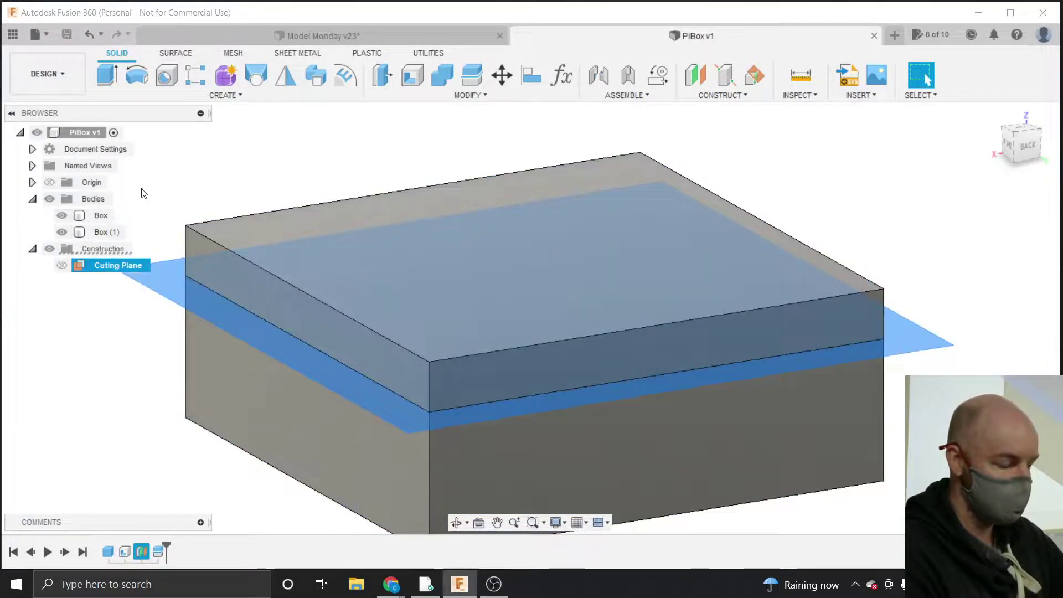
{"action": "left_click", "coordinate": [143, 193]}
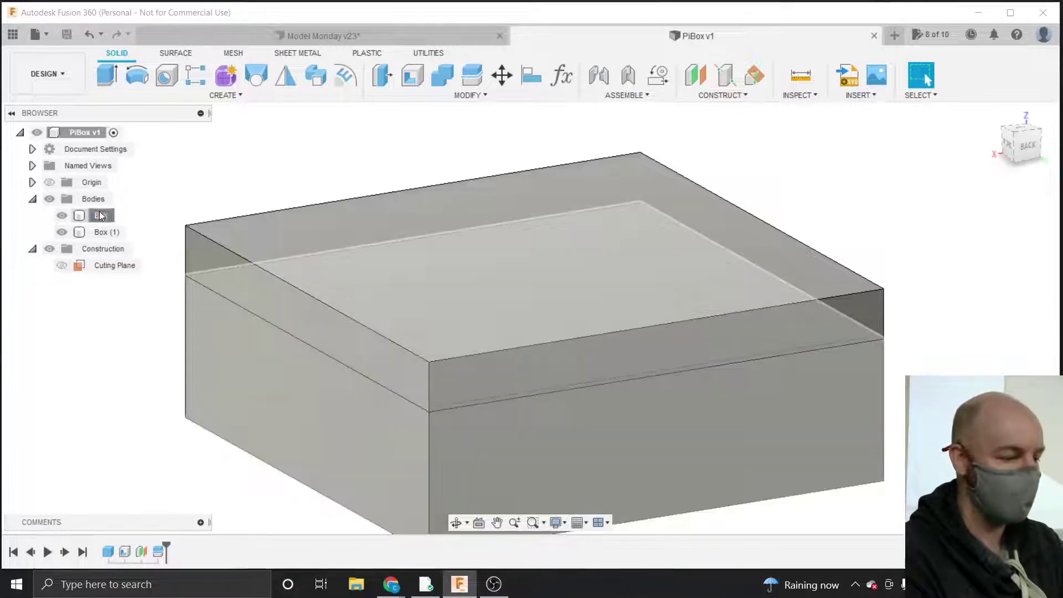
{"action": "left_click", "coordinate": [100, 231]}
{"action": "left_click", "coordinate": [179, 173]}
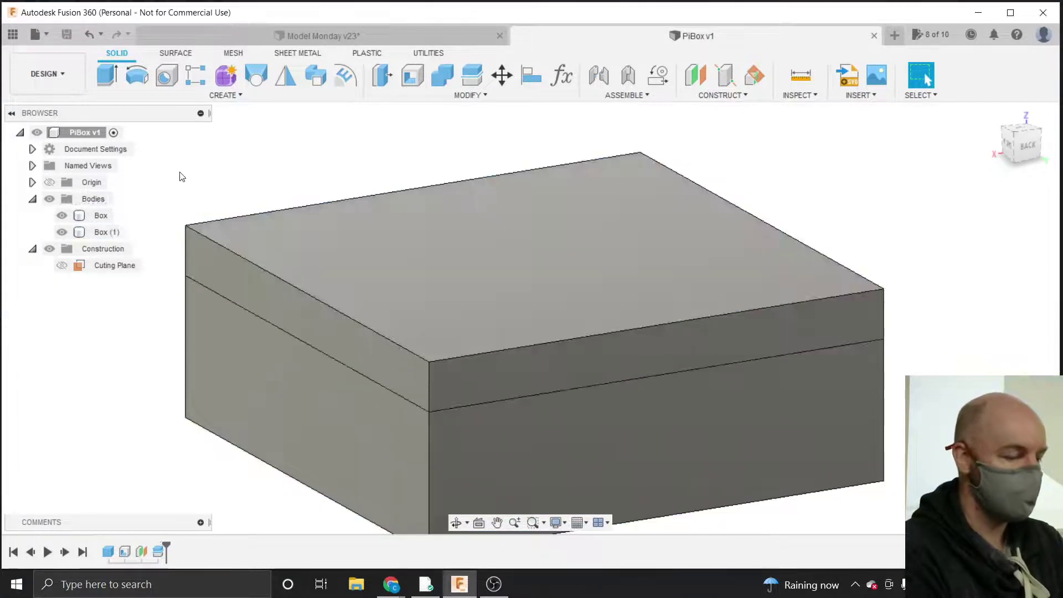
{"action": "left_click", "coordinate": [98, 214]}
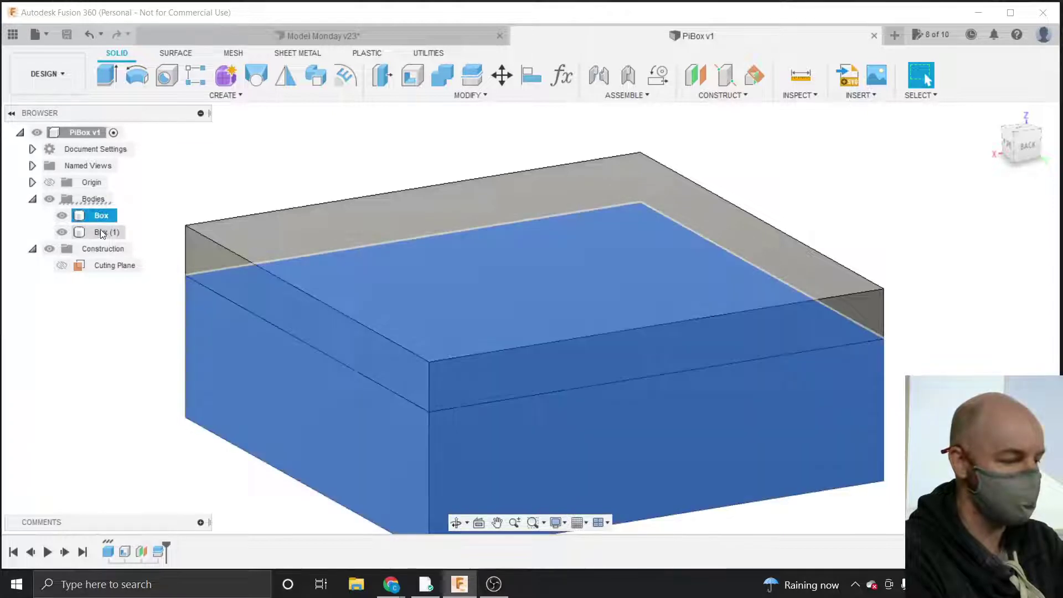
{"action": "left_click", "coordinate": [101, 230]}
{"action": "left_click", "coordinate": [183, 196]}
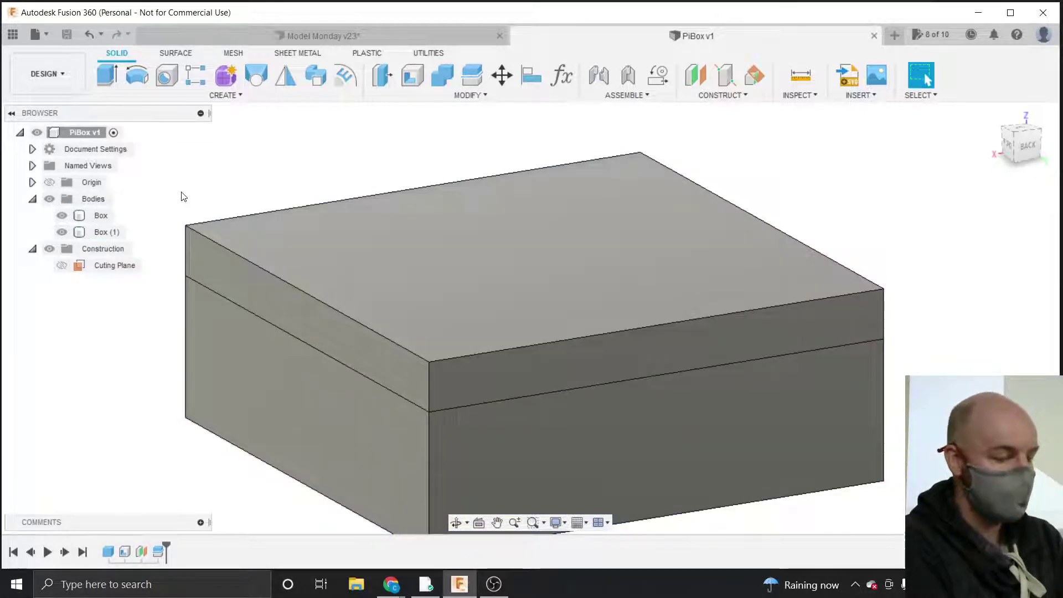
Try to start a joint in the design, dismiss the notice, and recheck the Box and Box (1) bodies individually.
{"action": "left_click", "coordinate": [627, 79]}
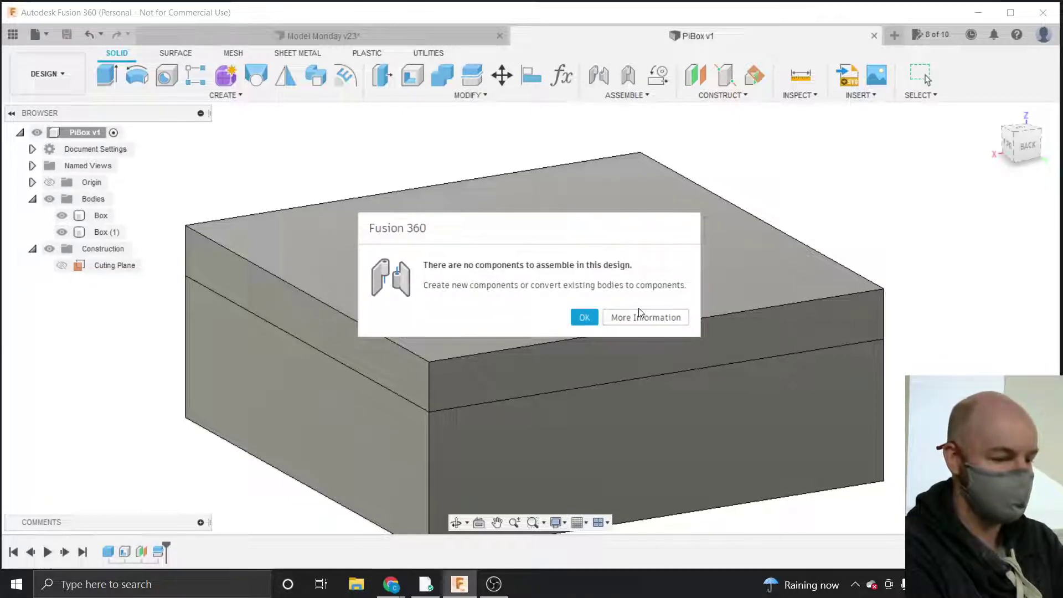
{"action": "left_click", "coordinate": [579, 317]}
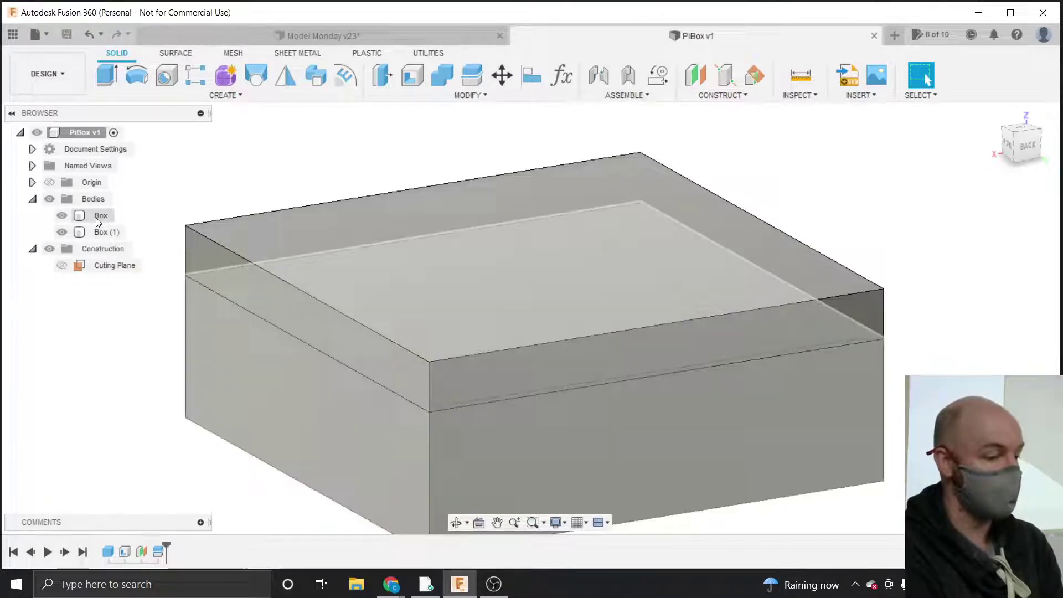
{"action": "left_click", "coordinate": [101, 216]}
{"action": "left_click", "coordinate": [99, 236]}
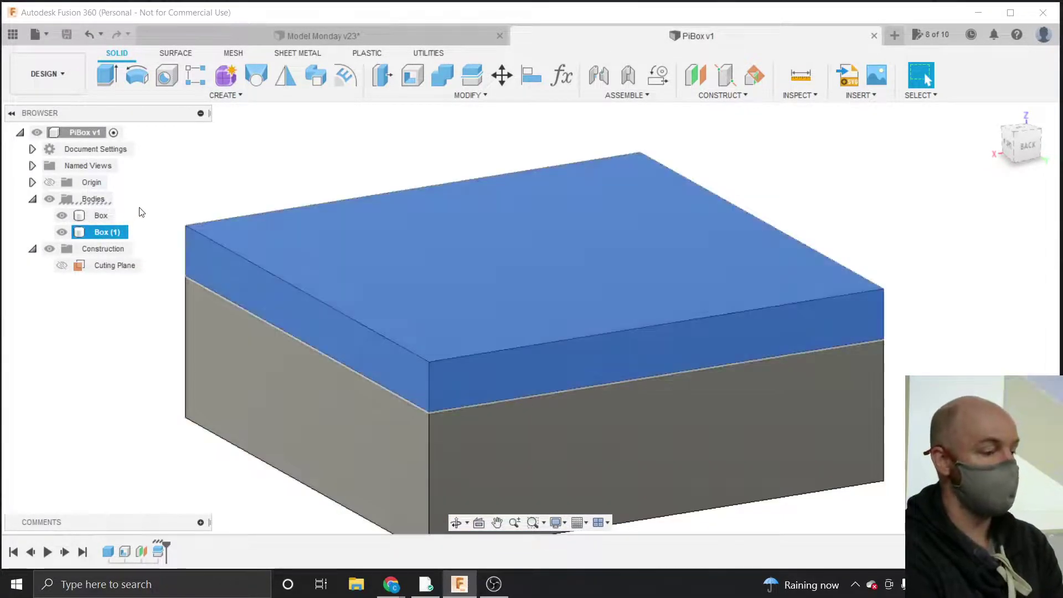
{"action": "key", "text": "Escape"}
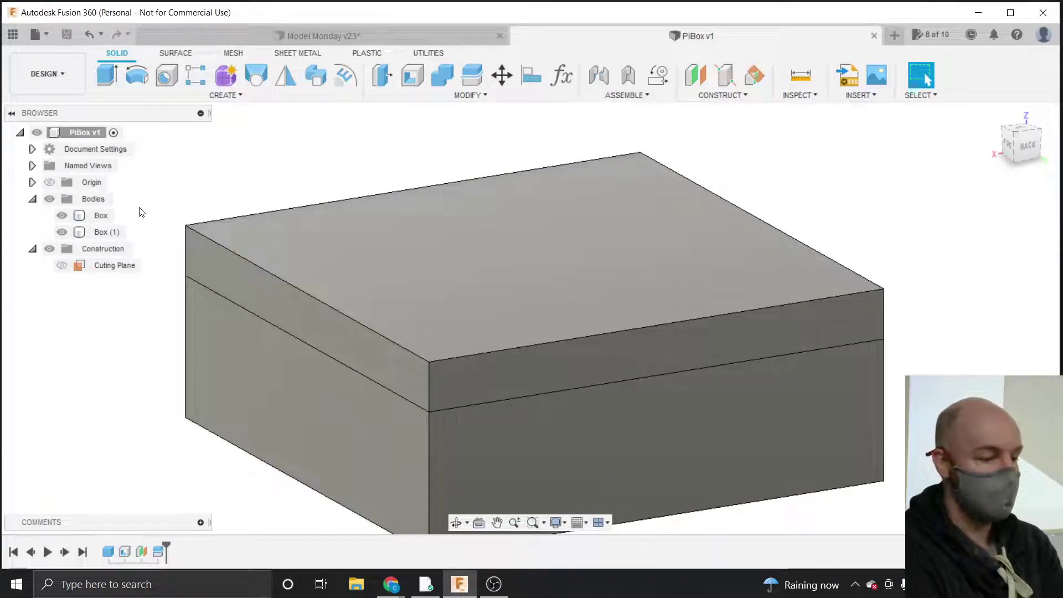
{"action": "left_click", "coordinate": [101, 215]}
{"action": "left_click", "coordinate": [97, 231]}
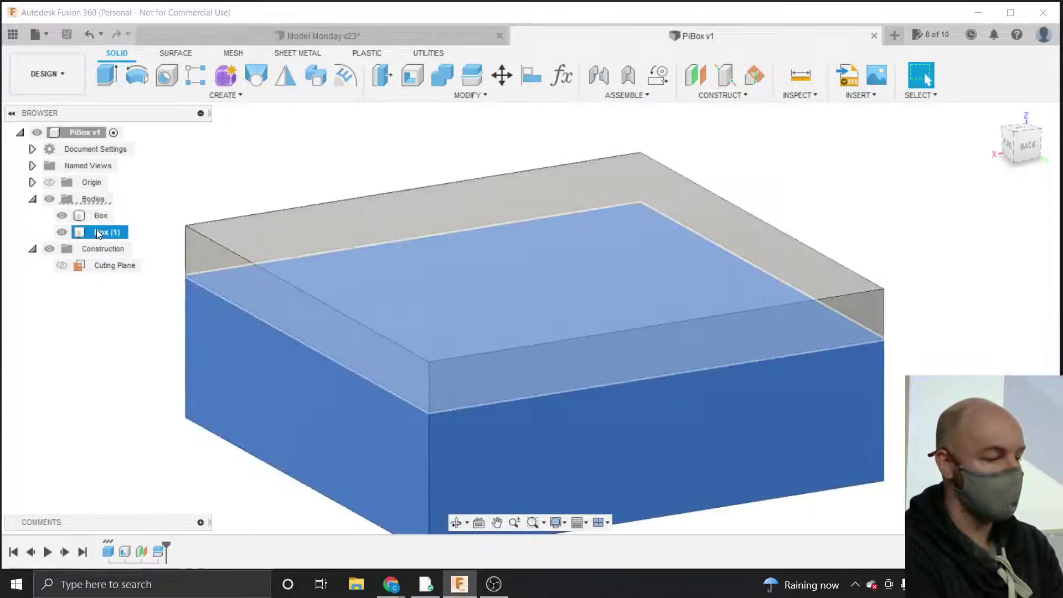
{"action": "key", "text": "Escape"}
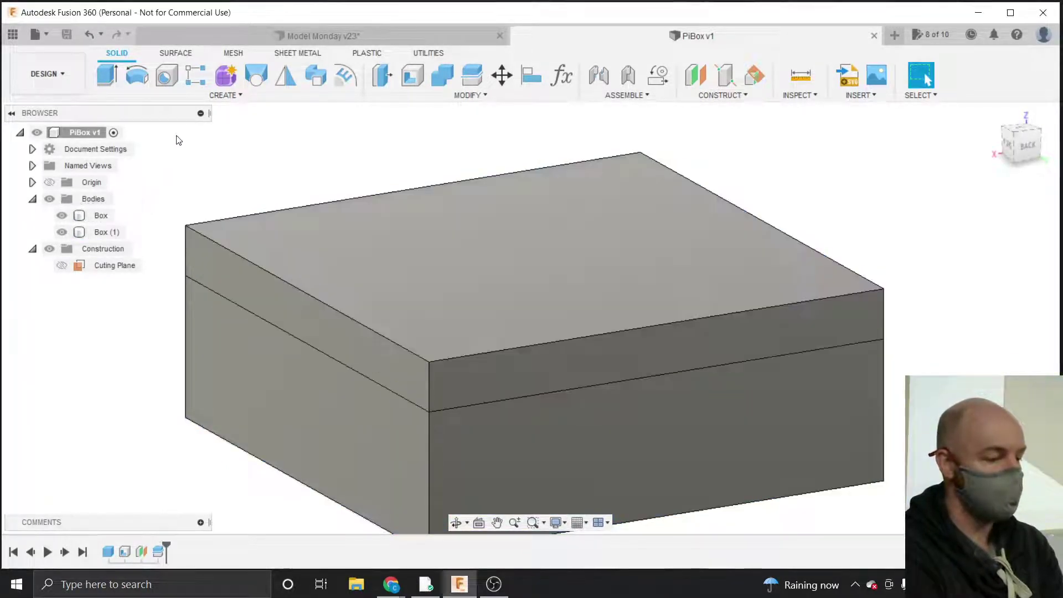
Create separate internal standard components from the Box and Box (1) bodies using the From Bodies option.
{"action": "left_click", "coordinate": [227, 96]}
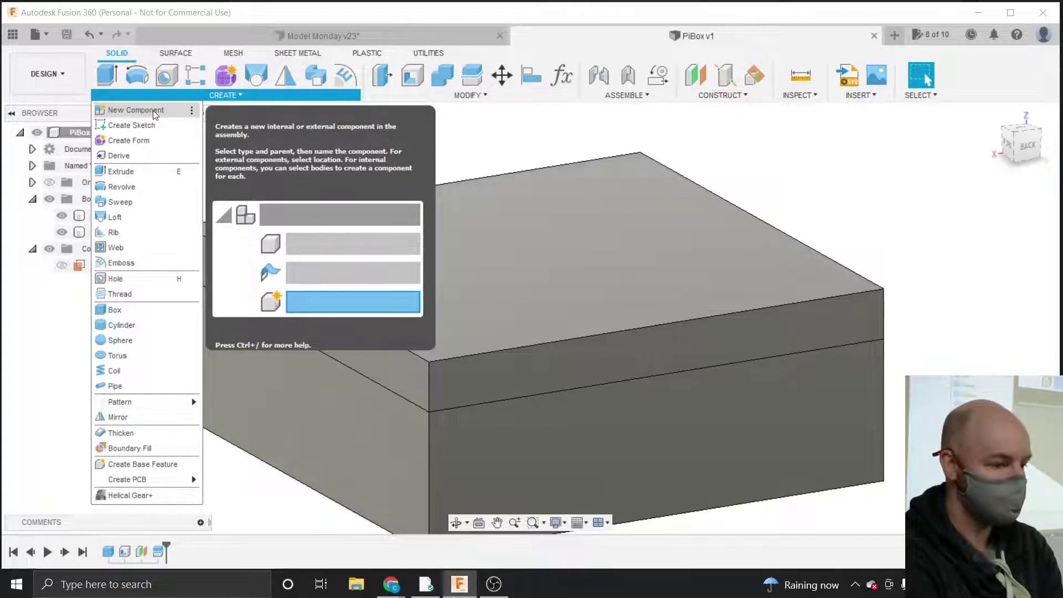
{"action": "left_click", "coordinate": [154, 111]}
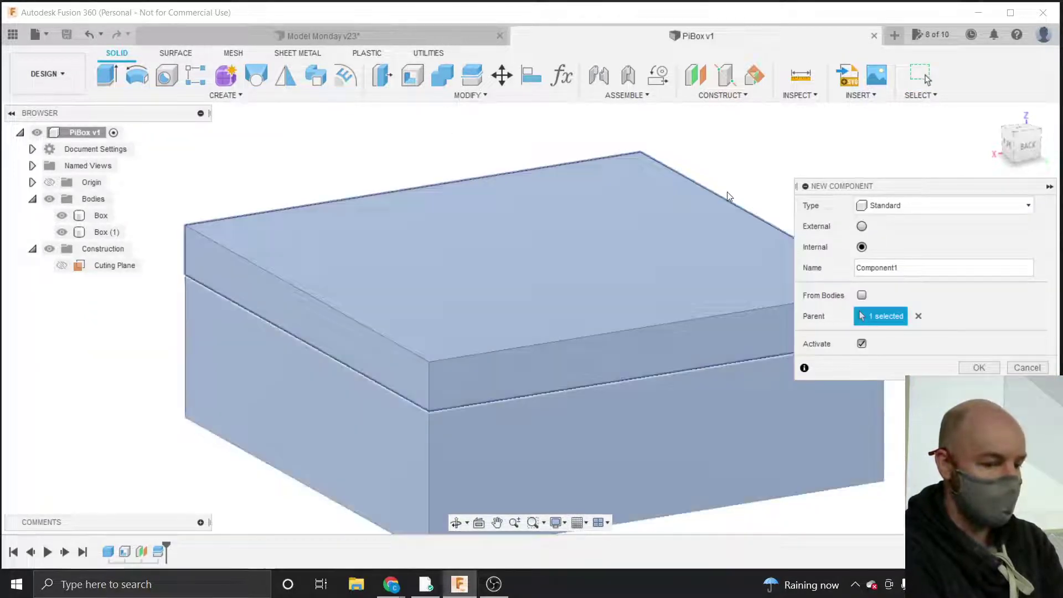
{"action": "left_click_drag", "start_coordinate": [848, 184], "coordinate": [757, 127]}
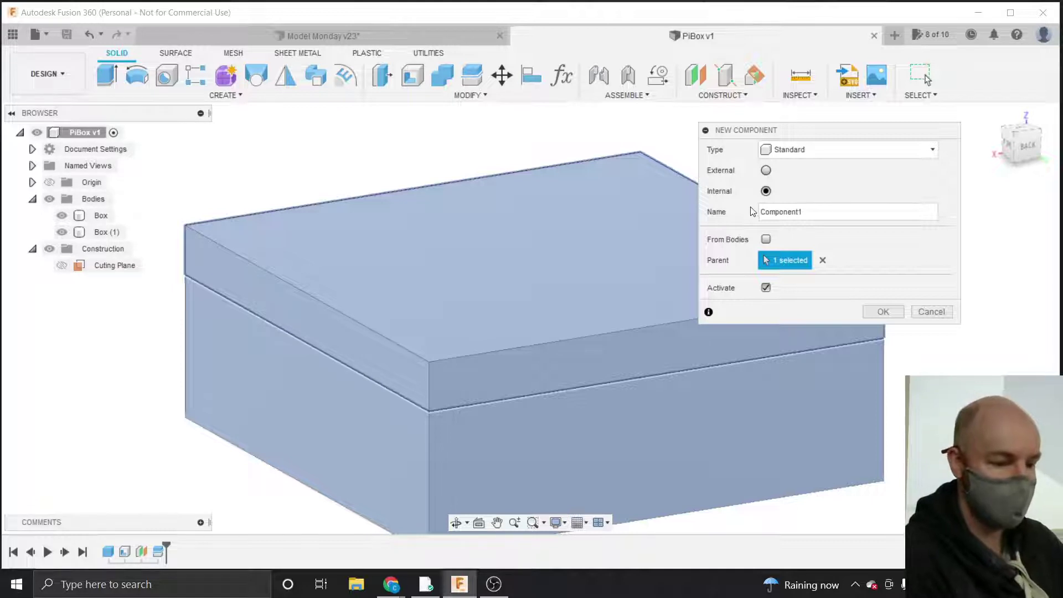
{"action": "left_click", "coordinate": [765, 238]}
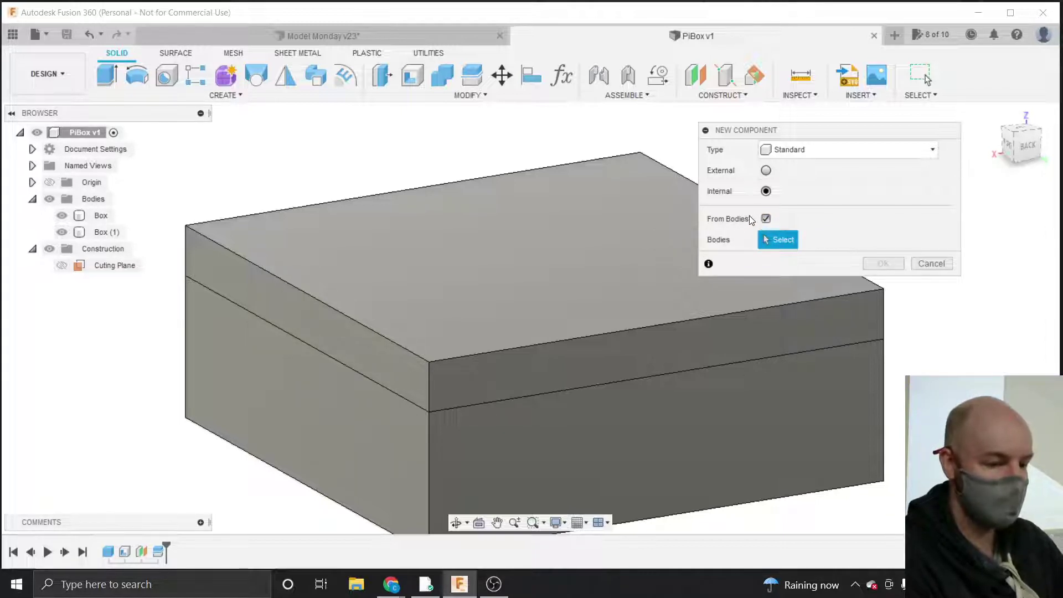
{"action": "left_click", "coordinate": [766, 218]}
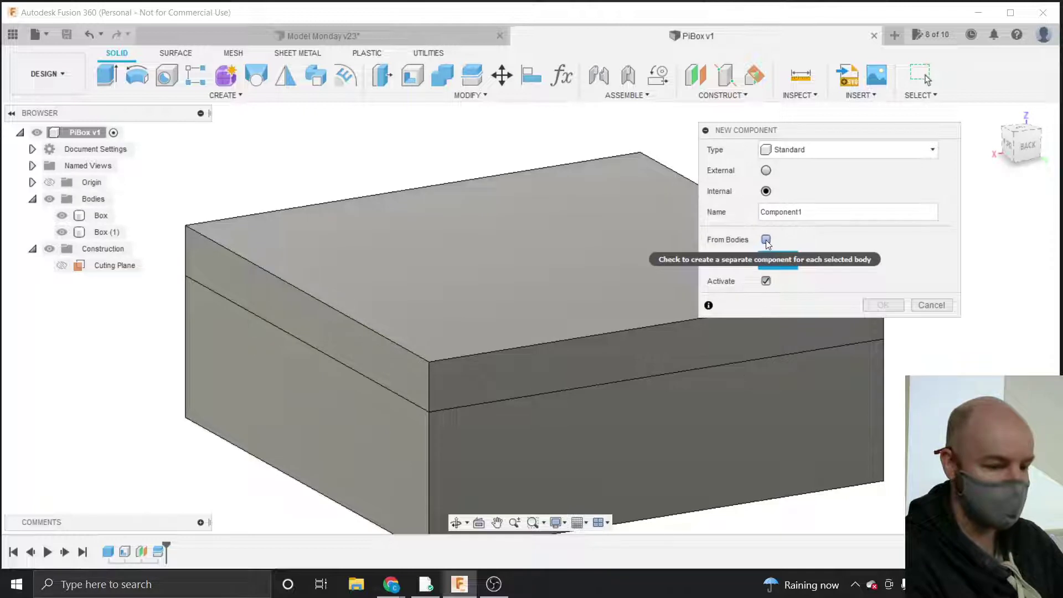
{"action": "left_click", "coordinate": [766, 240]}
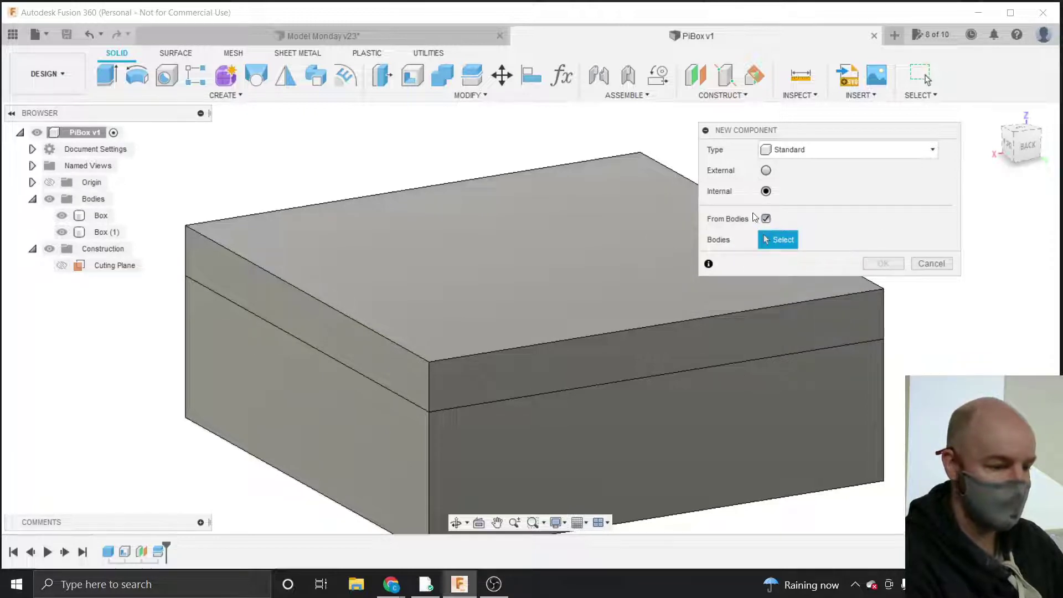
{"action": "left_click", "coordinate": [101, 216]}
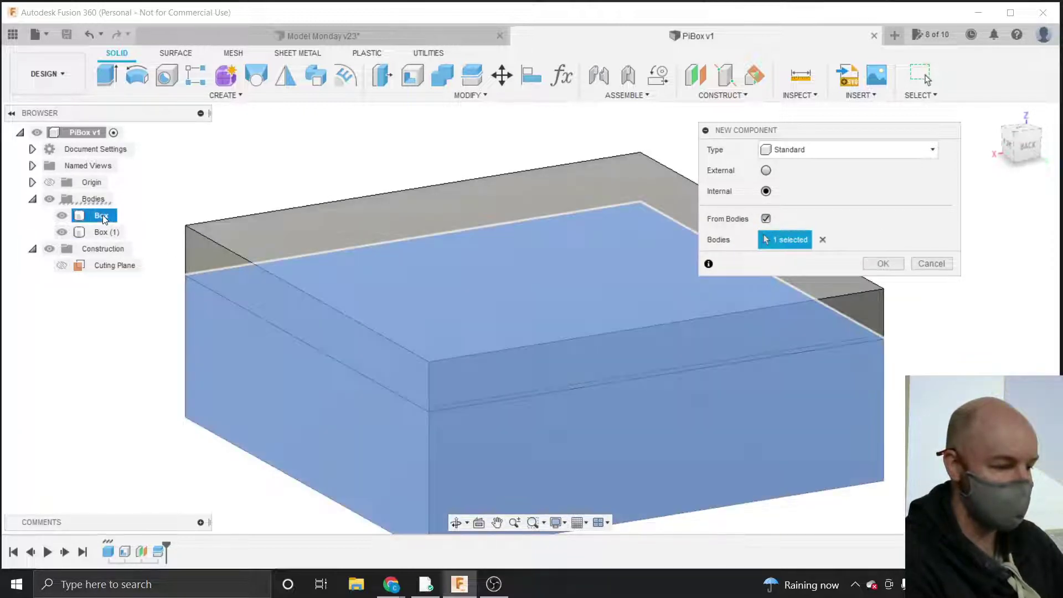
{"action": "left_click", "coordinate": [102, 232]}
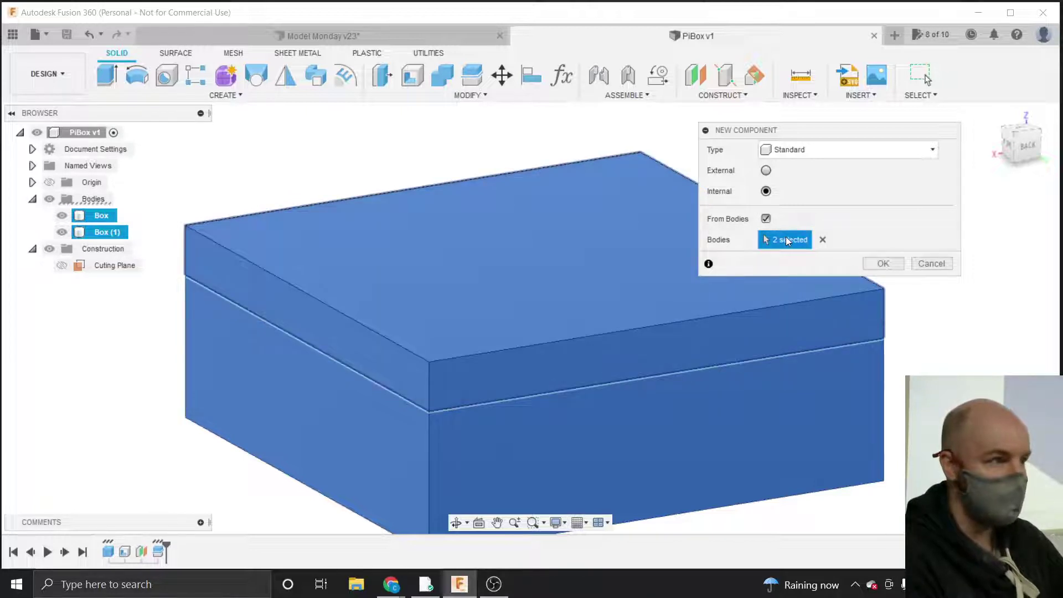
{"action": "left_click", "coordinate": [883, 264]}
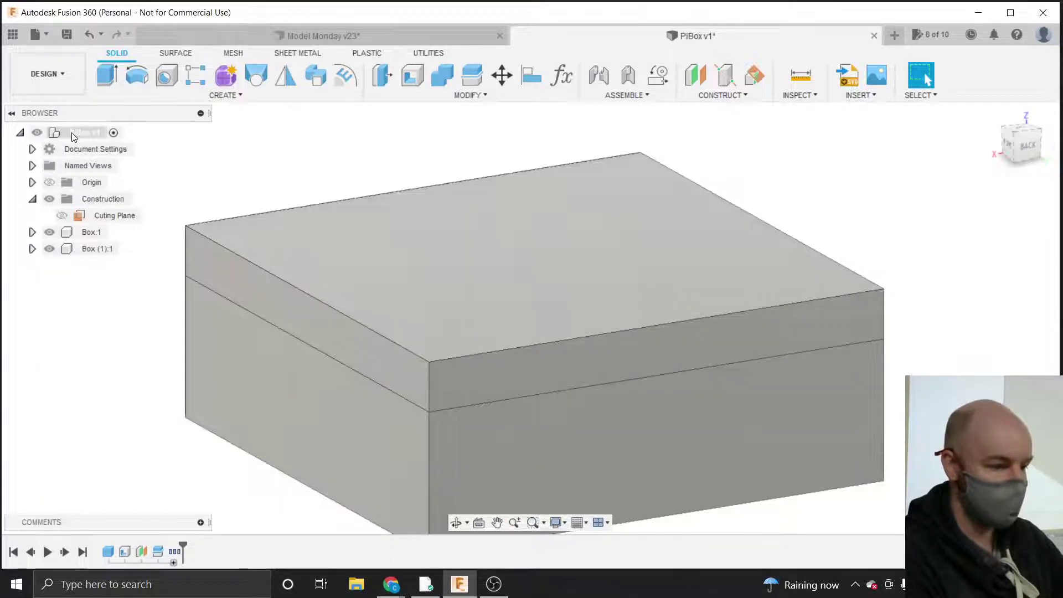
Expand both new components in the browser tree and rename the lower component, Box, as Bottom.
{"action": "left_click", "coordinate": [74, 131]}
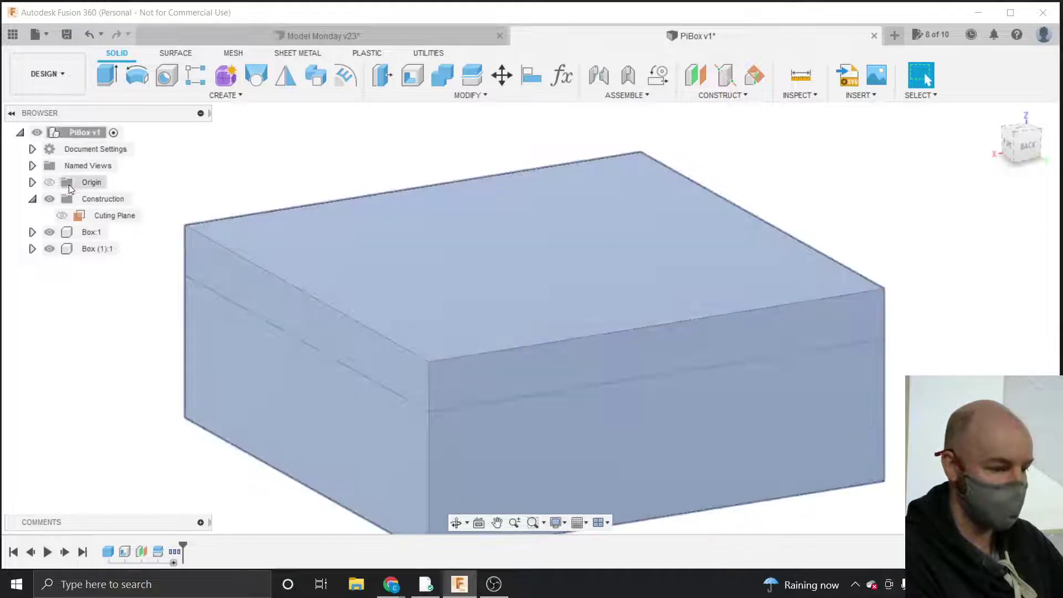
{"action": "left_click", "coordinate": [32, 248]}
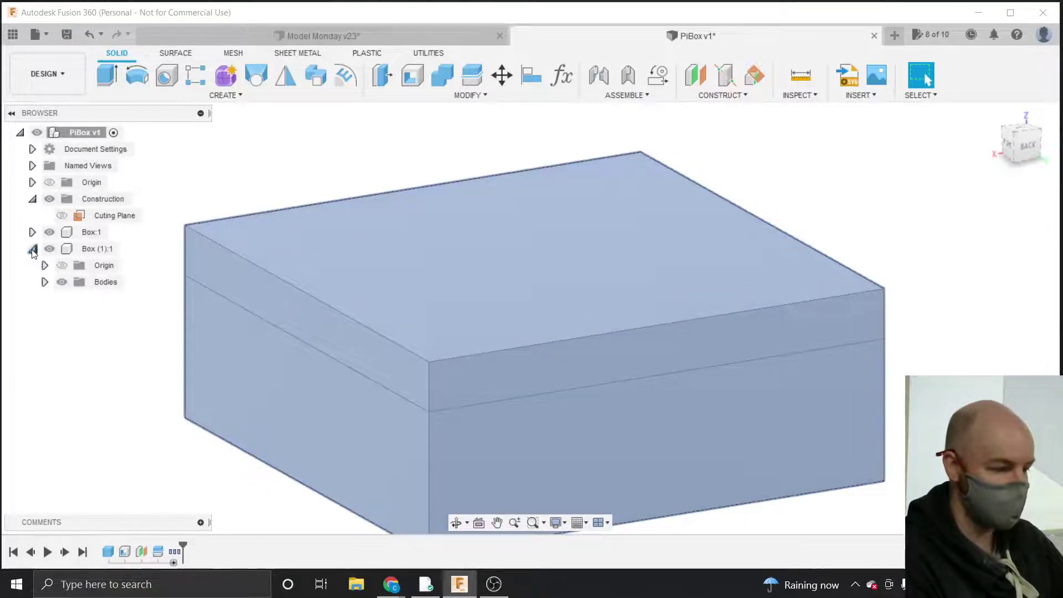
{"action": "left_click", "coordinate": [32, 232]}
{"action": "left_click", "coordinate": [80, 232]}
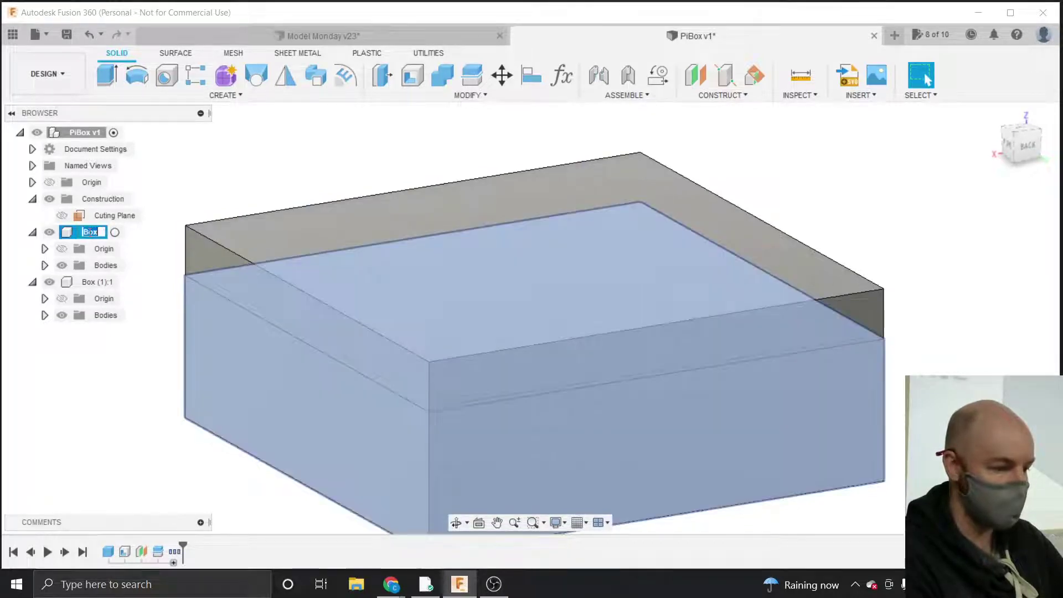
{"action": "double_click", "coordinate": [89, 231]}
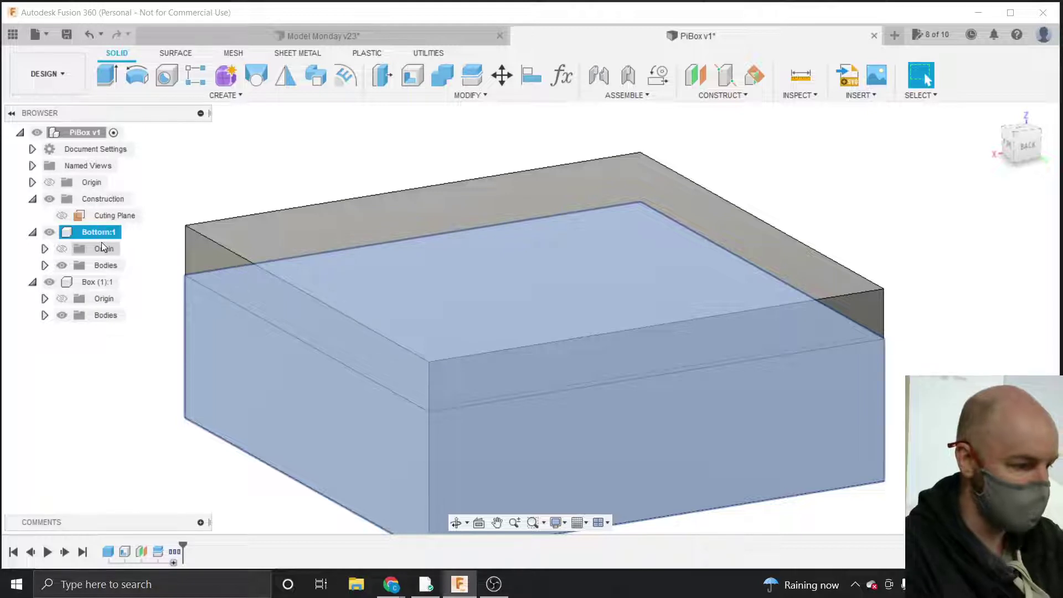
Rename the upper component, Box (1), as Top and clear the selection.
{"action": "double_click", "coordinate": [93, 283]}
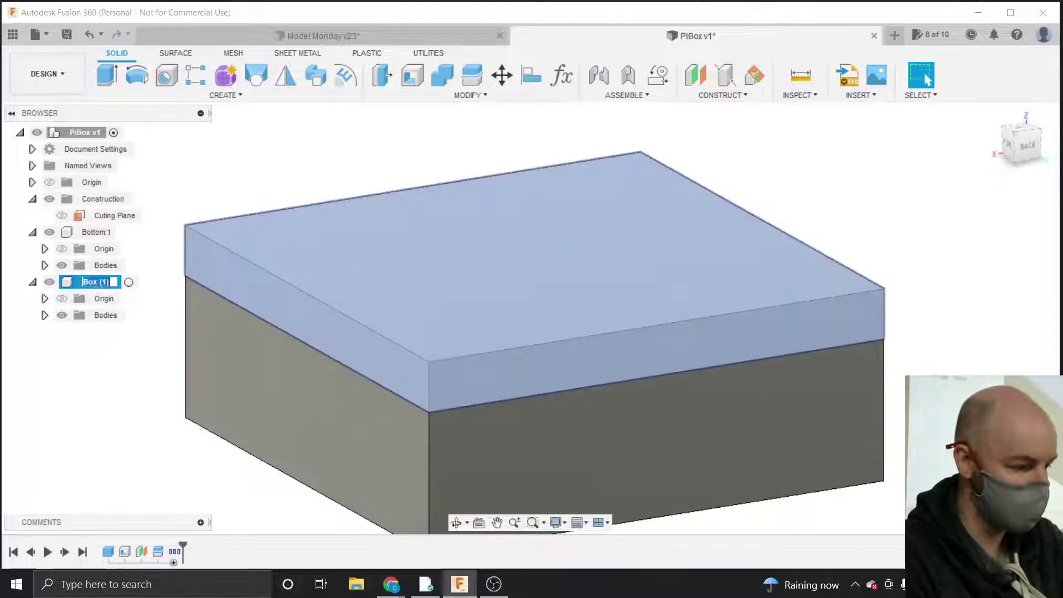
{"action": "type", "text": "Top"}
{"action": "key", "text": "Return"}
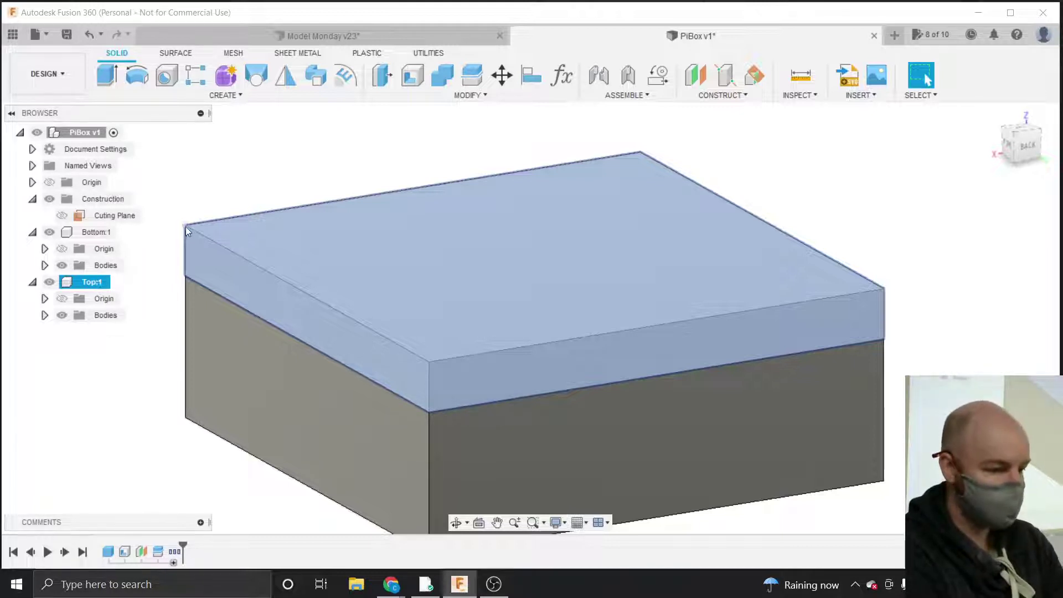
{"action": "left_click", "coordinate": [186, 197]}
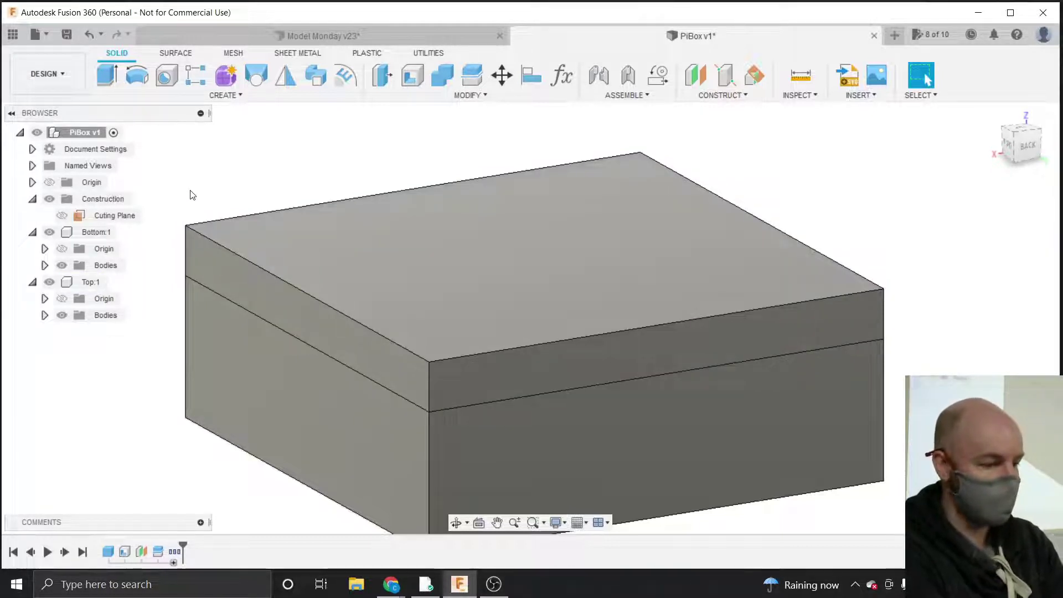
Hide the Top component and inspect the inside floor face of the Bottom component.
{"action": "left_click", "coordinate": [48, 284]}
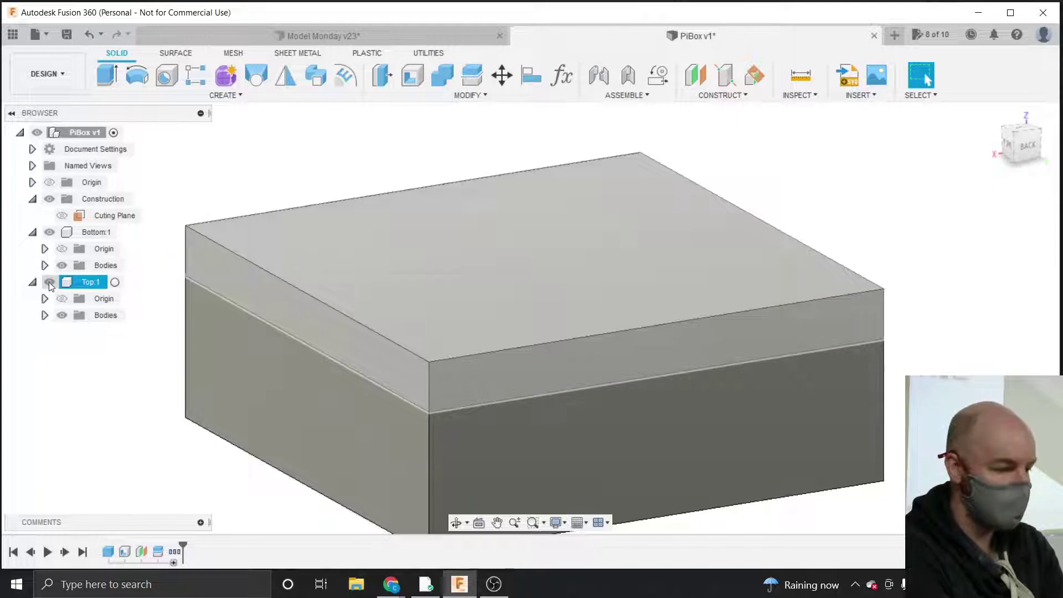
{"action": "left_click", "coordinate": [49, 283]}
{"action": "left_click", "coordinate": [49, 283]}
{"action": "left_click", "coordinate": [49, 283]}
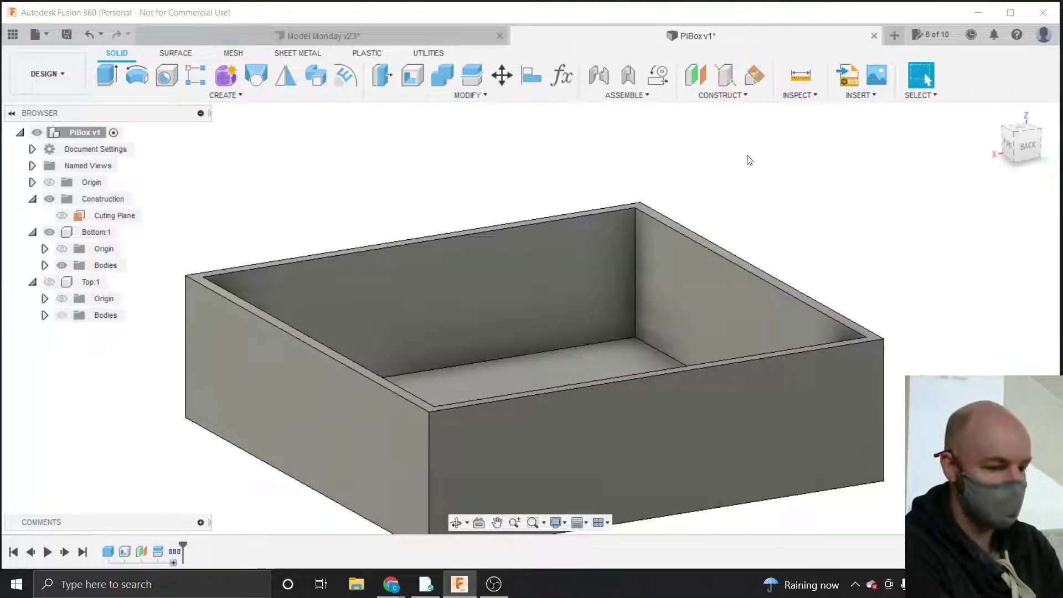
{"action": "left_click_drag", "start_coordinate": [1003, 138], "coordinate": [1005, 146]}
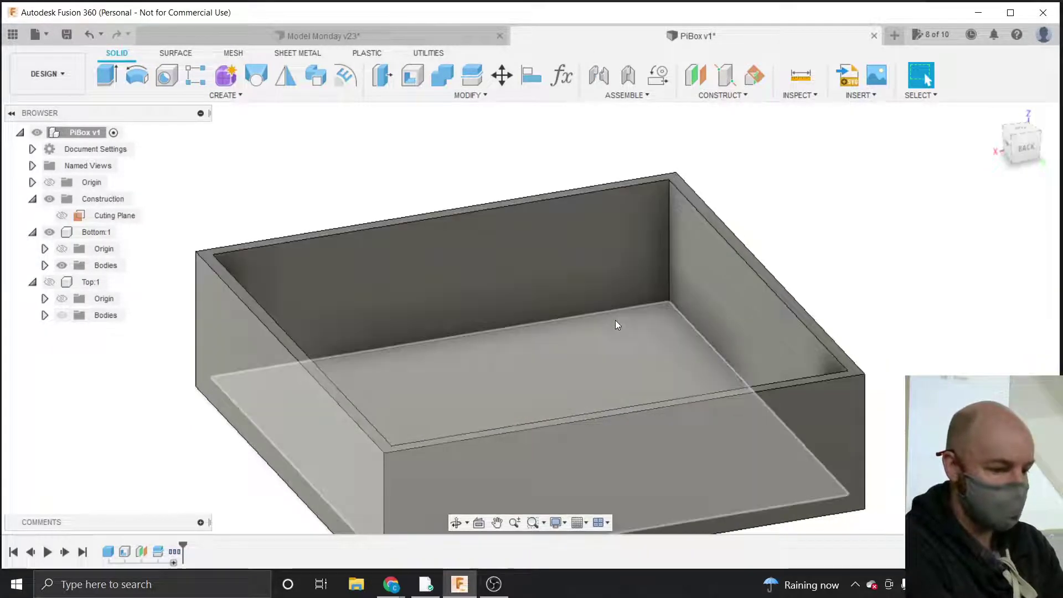
{"action": "left_click", "coordinate": [596, 341]}
{"action": "scroll", "coordinate": [463, 183], "scroll_direction": "down", "scroll_amount": 2}
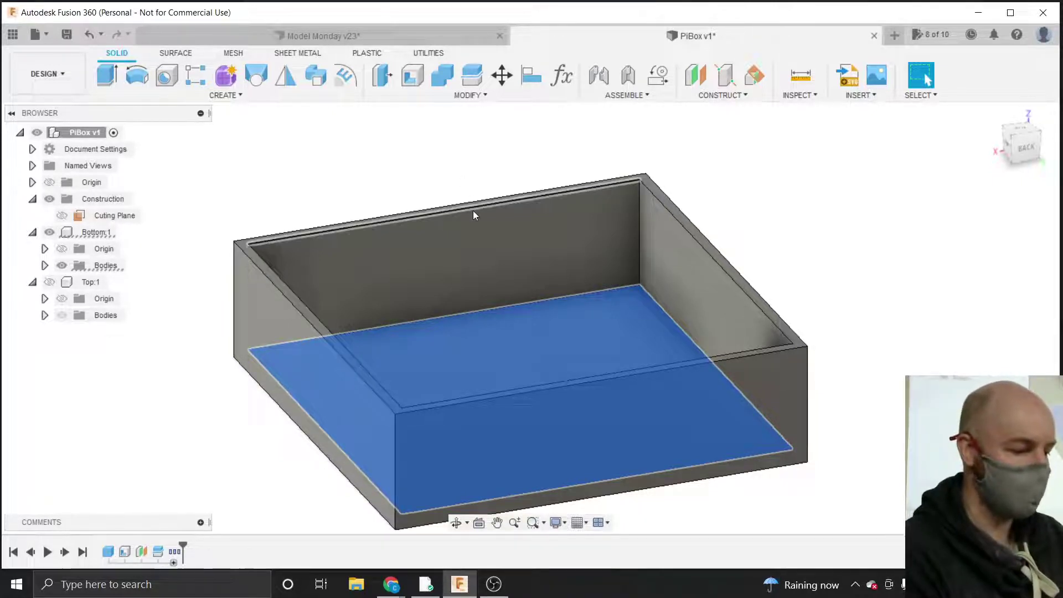
{"action": "left_click", "coordinate": [764, 252]}
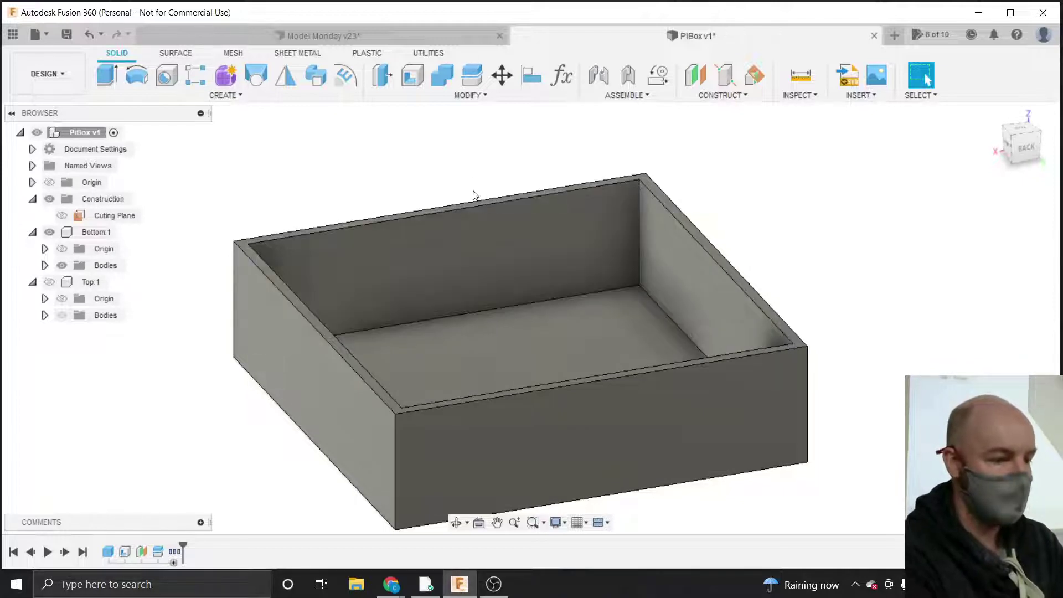
Split the Bottom component's Box body along its inner back wall face, with the splitting tool extended.
{"action": "left_click", "coordinate": [472, 96]}
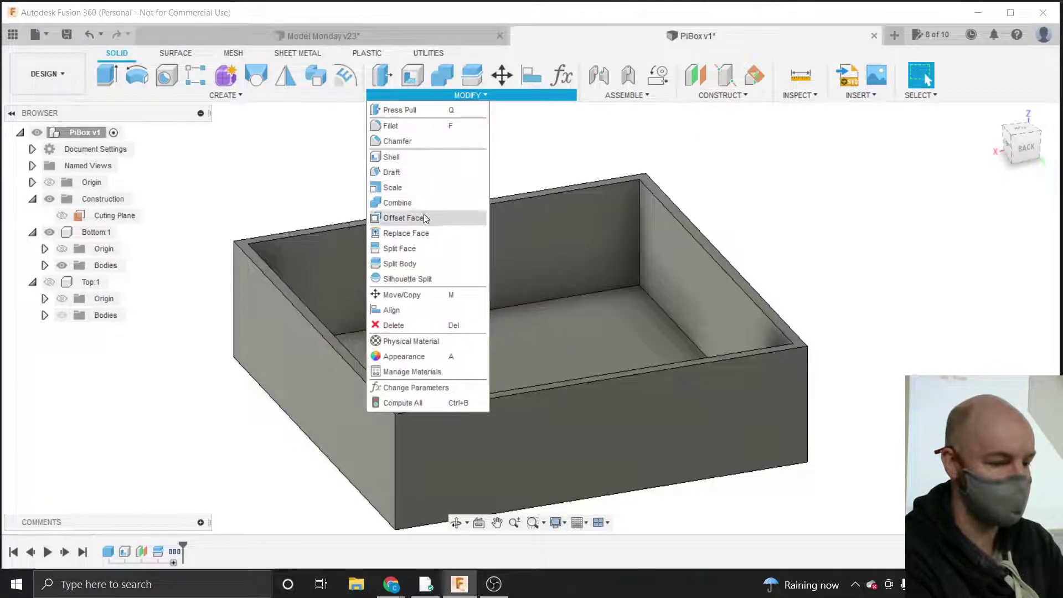
{"action": "left_click", "coordinate": [412, 264]}
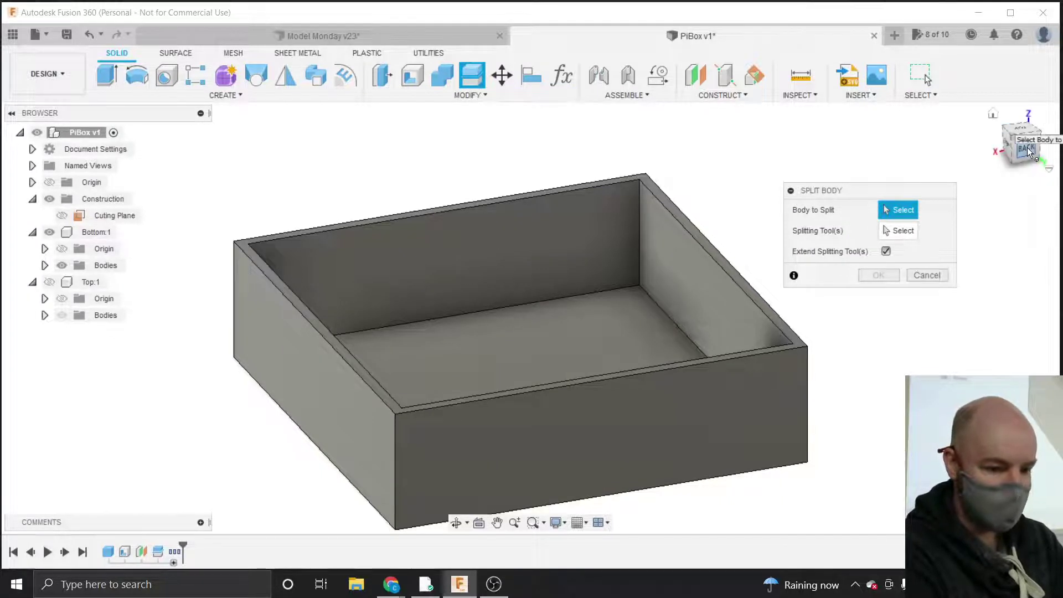
{"action": "mouse_move", "coordinate": [1027, 149]}
{"action": "left_mouse_down"}
{"action": "mouse_move", "coordinate": [963, 131]}
{"action": "mouse_move", "coordinate": [927, 142]}
{"action": "left_mouse_up"}
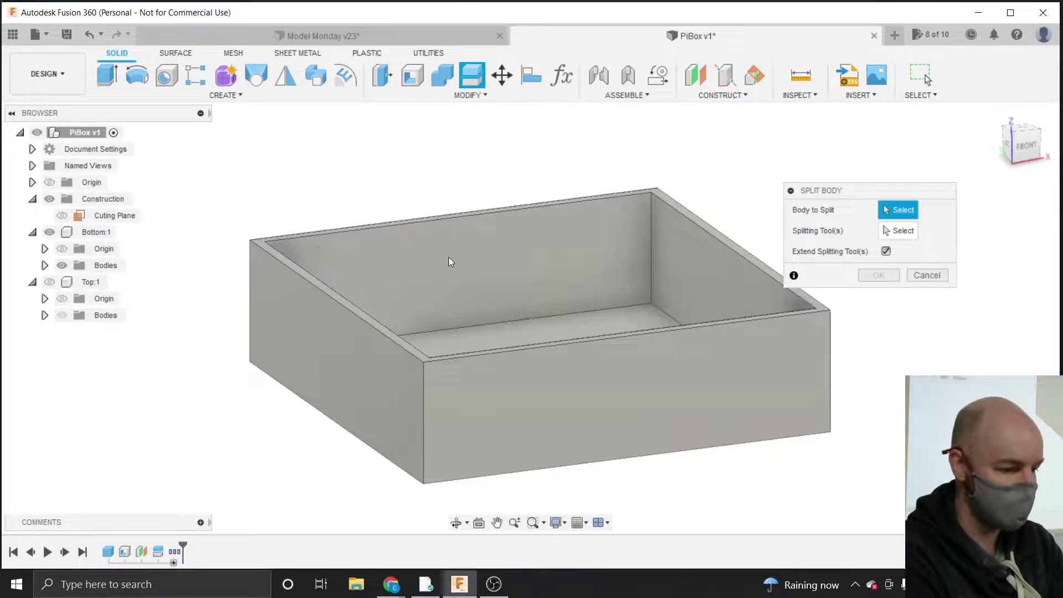
{"action": "left_click", "coordinate": [469, 256]}
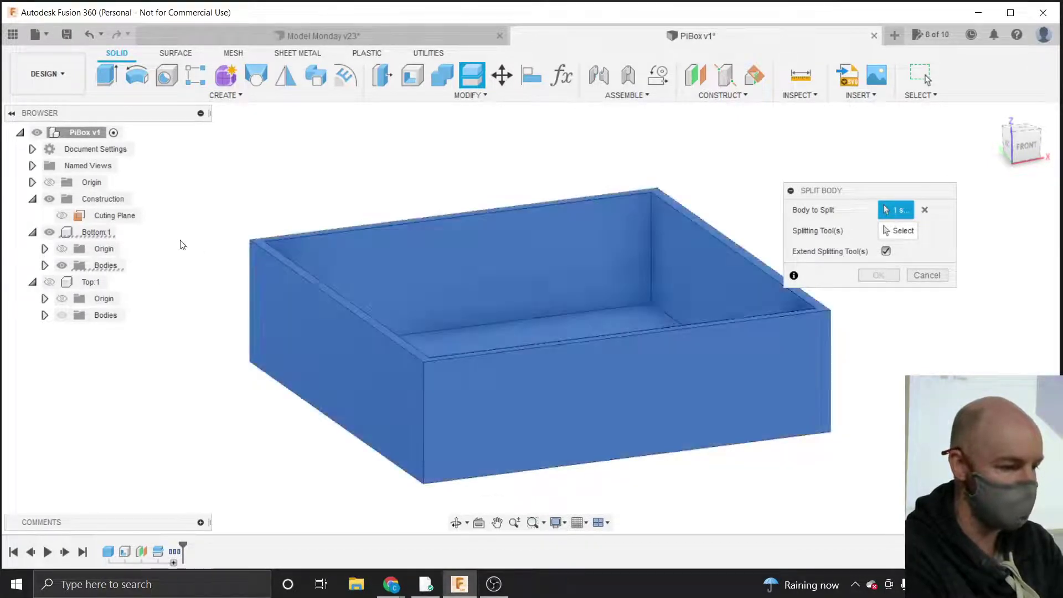
{"action": "left_click", "coordinate": [45, 265]}
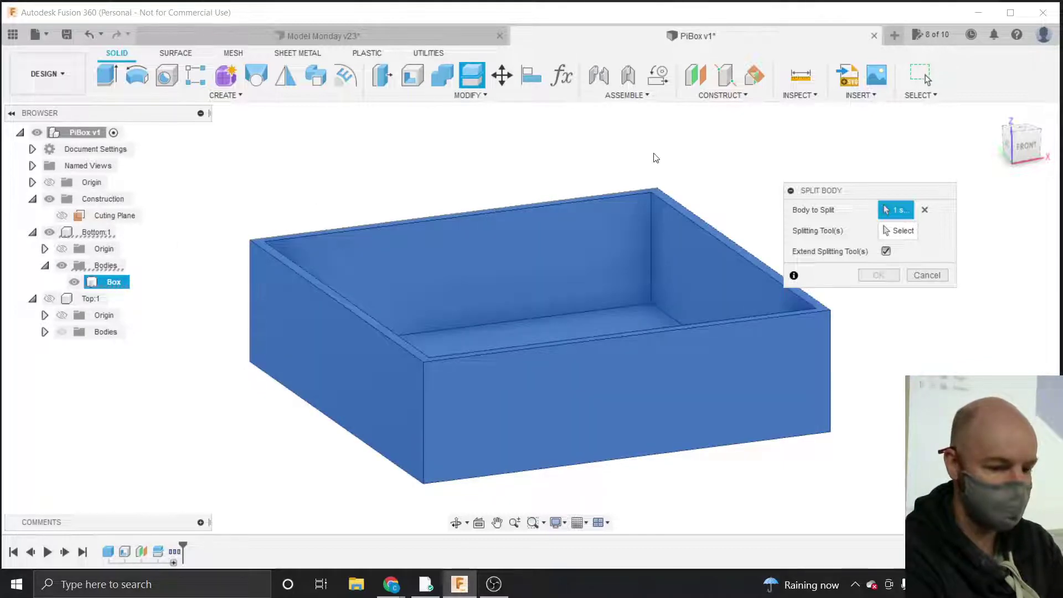
{"action": "left_click", "coordinate": [902, 232]}
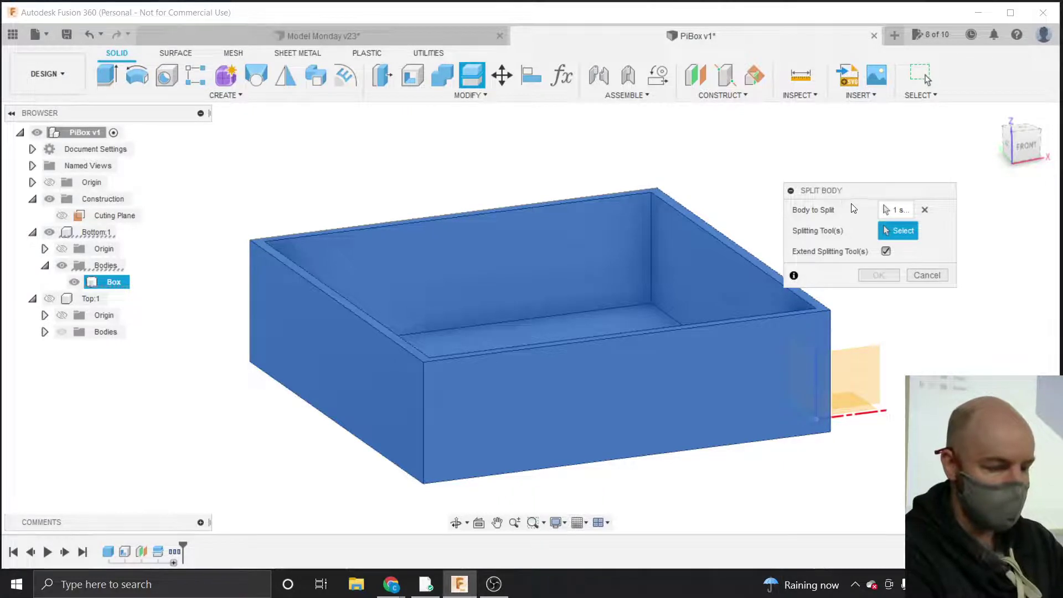
{"action": "left_click", "coordinate": [529, 245]}
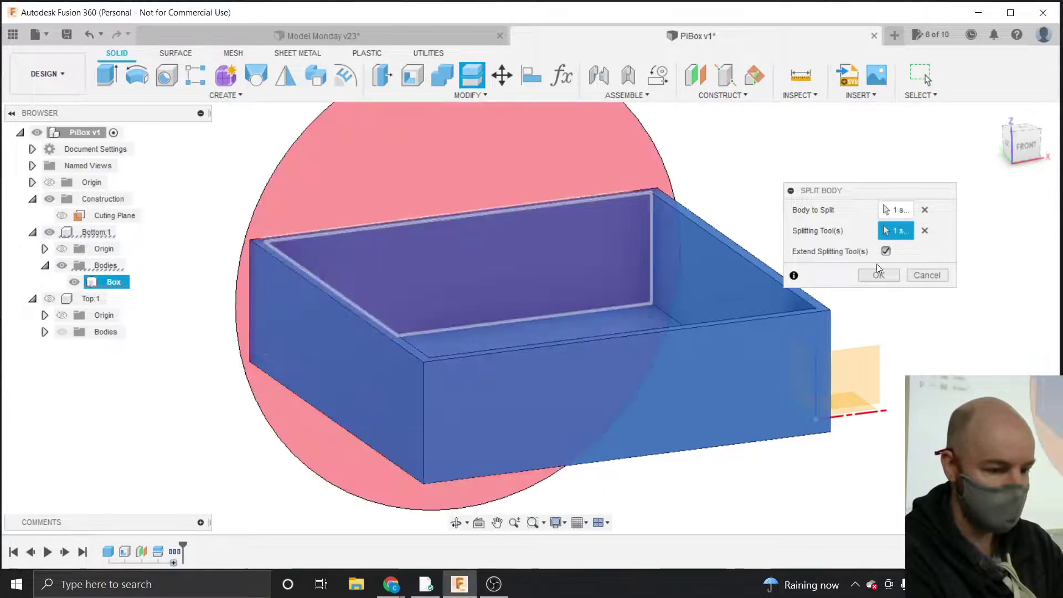
{"action": "left_click", "coordinate": [885, 276]}
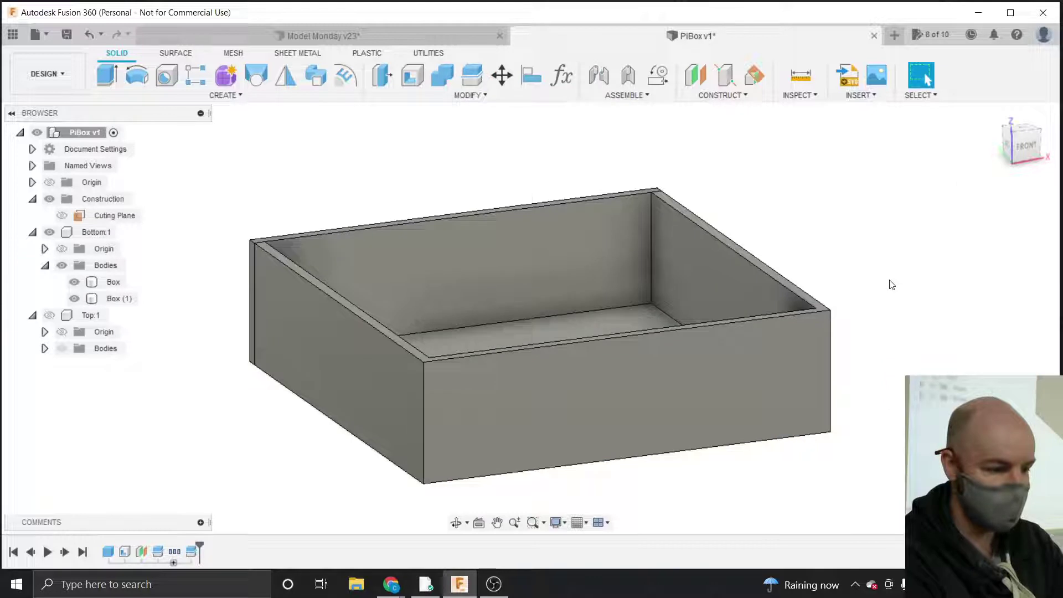
Review the latest Split Body feature's settings, cancel the edit, and undo the split.
{"action": "left_click", "coordinate": [55, 185]}
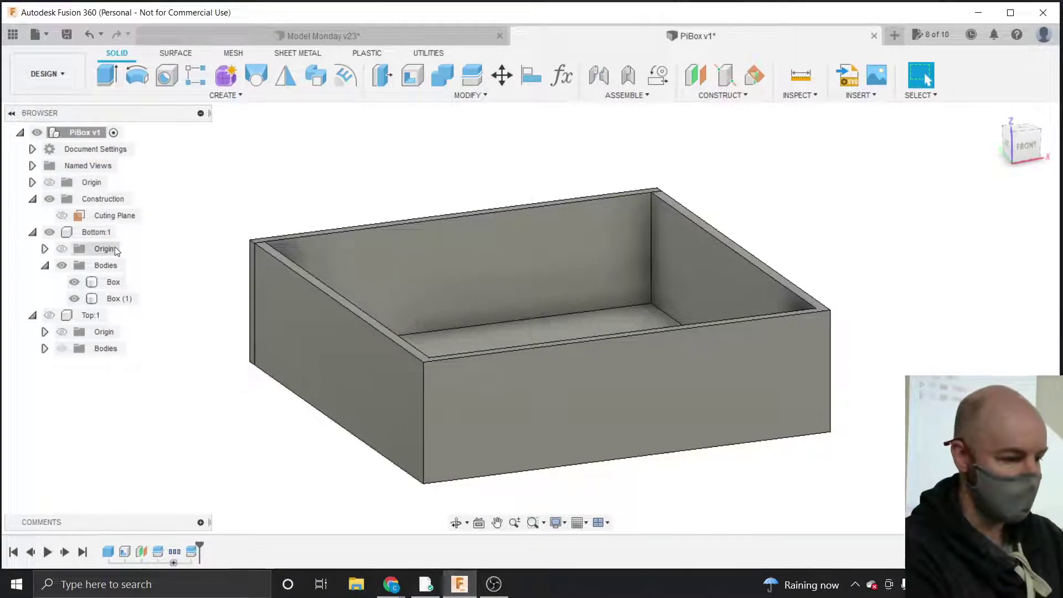
{"action": "mouse_move", "coordinate": [122, 237]}
{"action": "left_click", "coordinate": [113, 281]}
{"action": "key", "text": "Escape"}
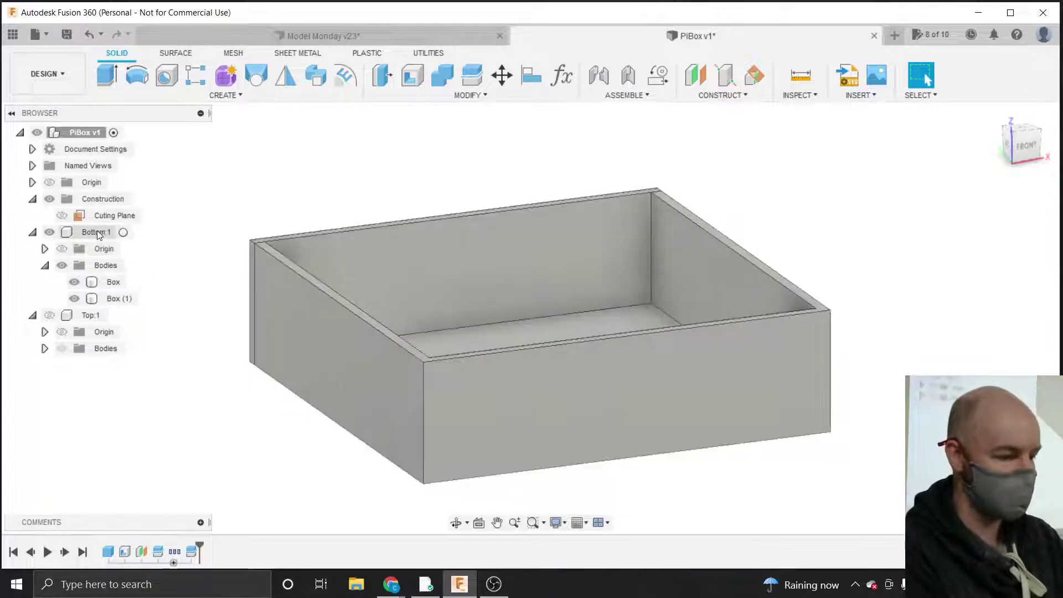
{"action": "right_click", "coordinate": [190, 551]}
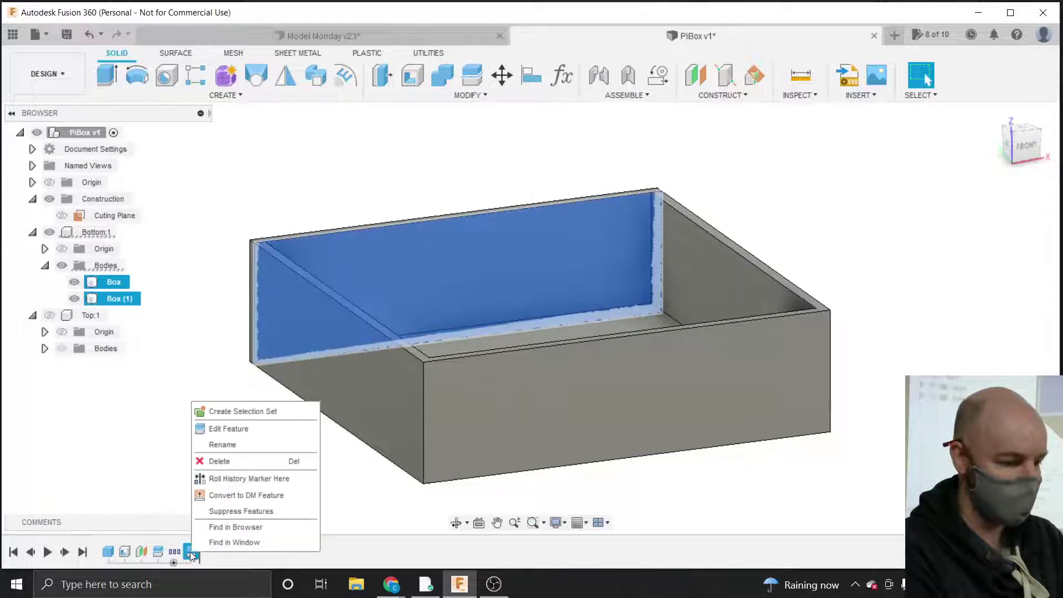
{"action": "left_click", "coordinate": [225, 429]}
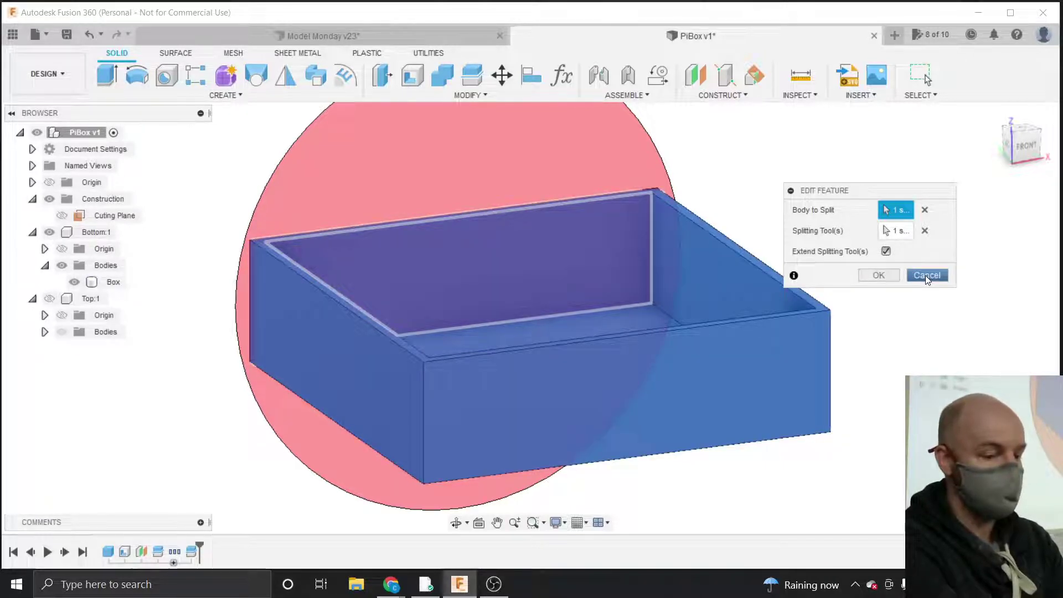
{"action": "left_click", "coordinate": [925, 274]}
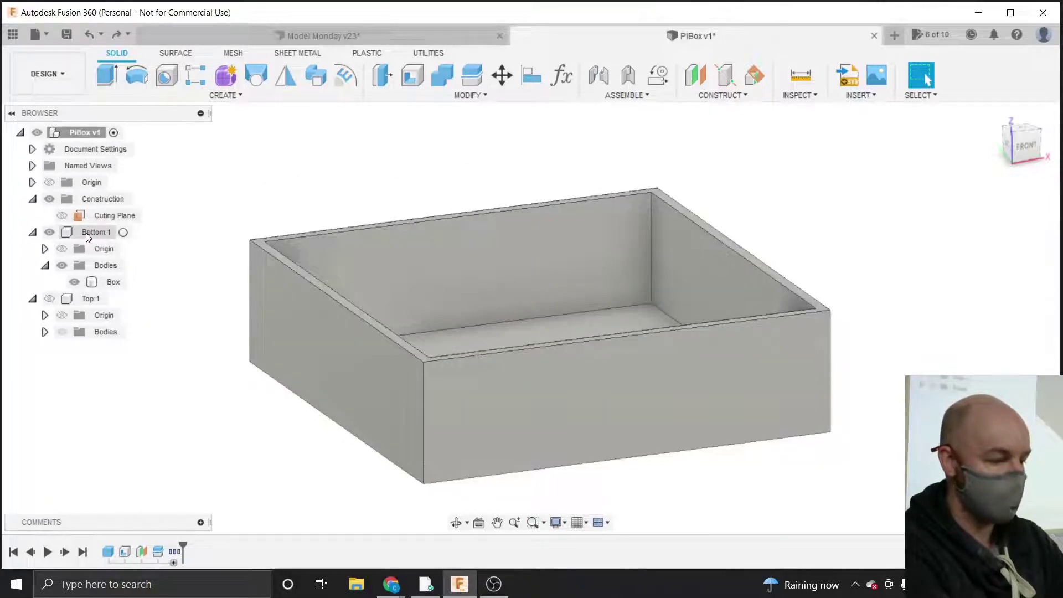
Activate the Bottom component and clear the selection.
{"action": "left_click", "coordinate": [102, 233]}
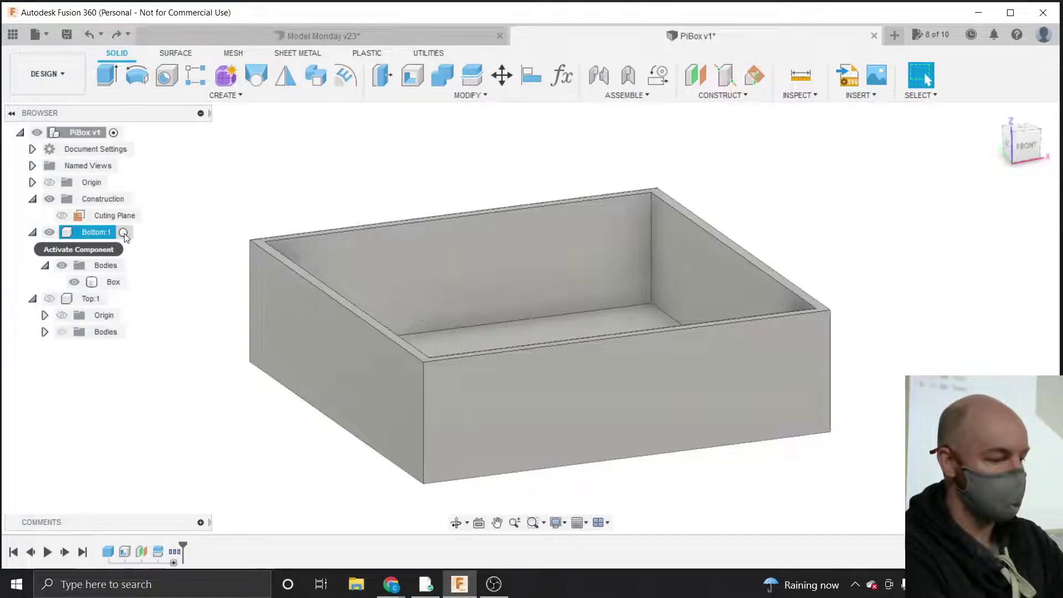
{"action": "left_click", "coordinate": [124, 233]}
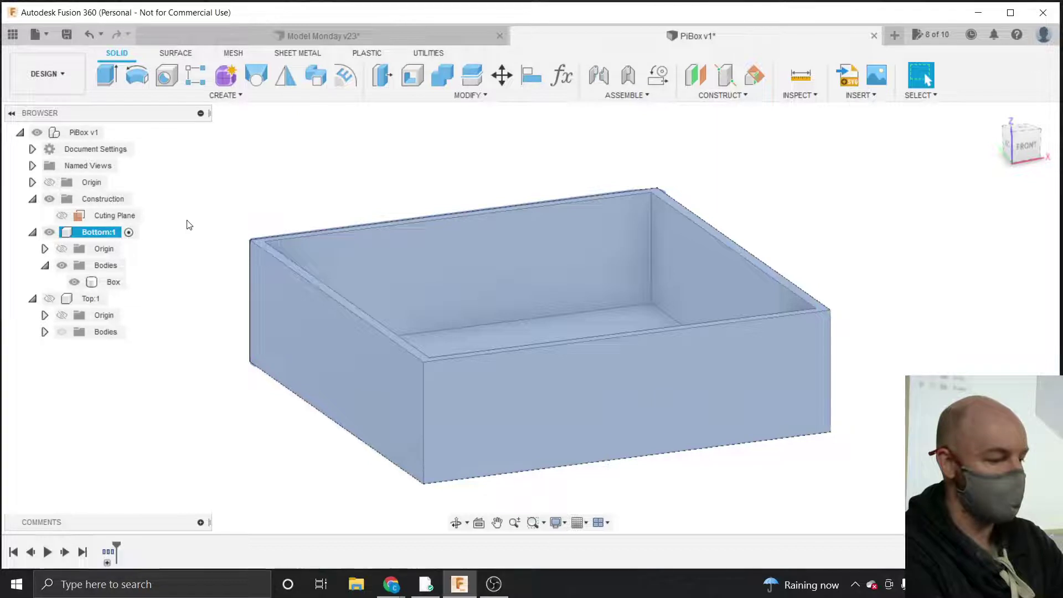
{"action": "left_click", "coordinate": [189, 224]}
Show the Top component to compare it with the active Bottom component, and hide it again.
{"action": "left_click", "coordinate": [49, 298]}
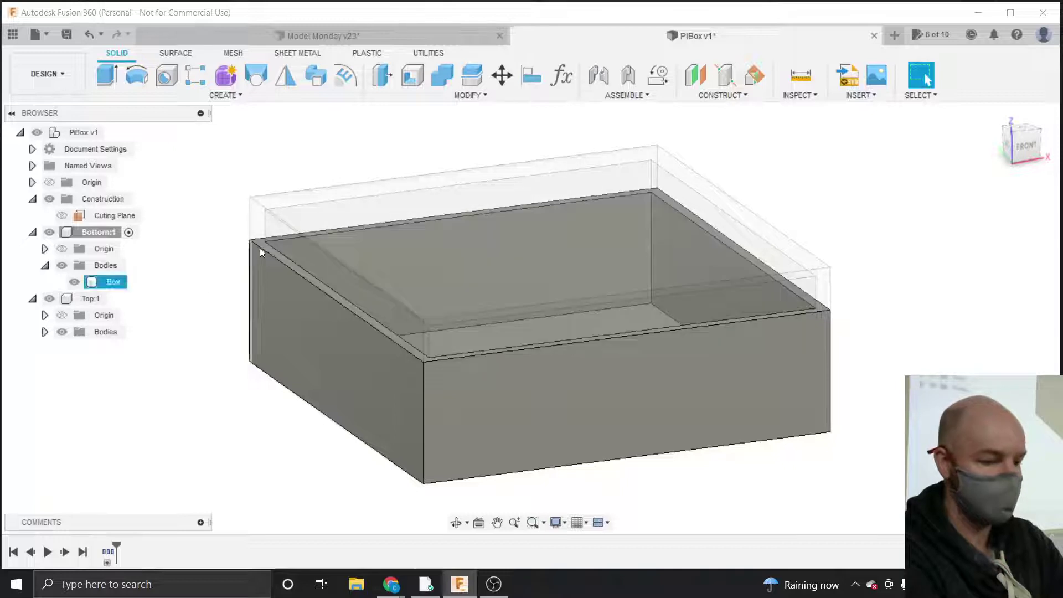
{"action": "scroll", "coordinate": [303, 238], "scroll_direction": "up", "scroll_amount": 3}
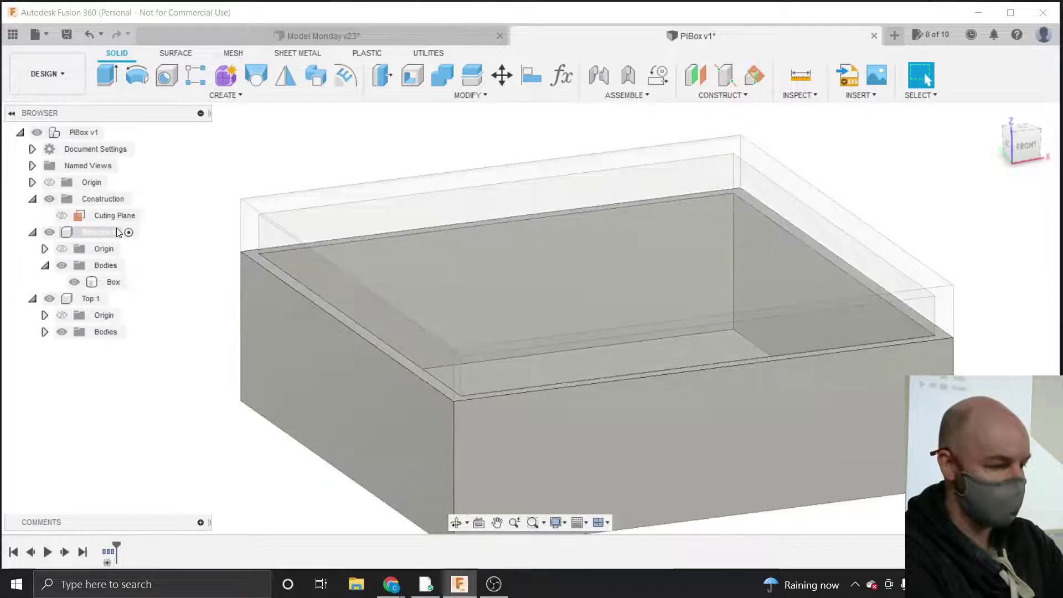
{"action": "left_click", "coordinate": [99, 237]}
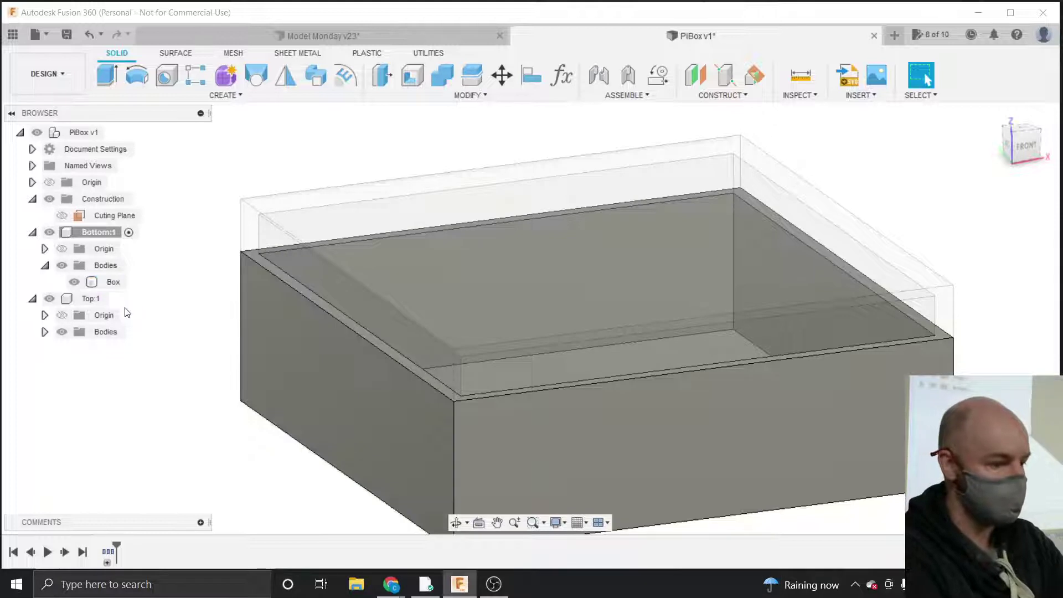
{"action": "left_click", "coordinate": [83, 298]}
{"action": "left_click", "coordinate": [50, 299]}
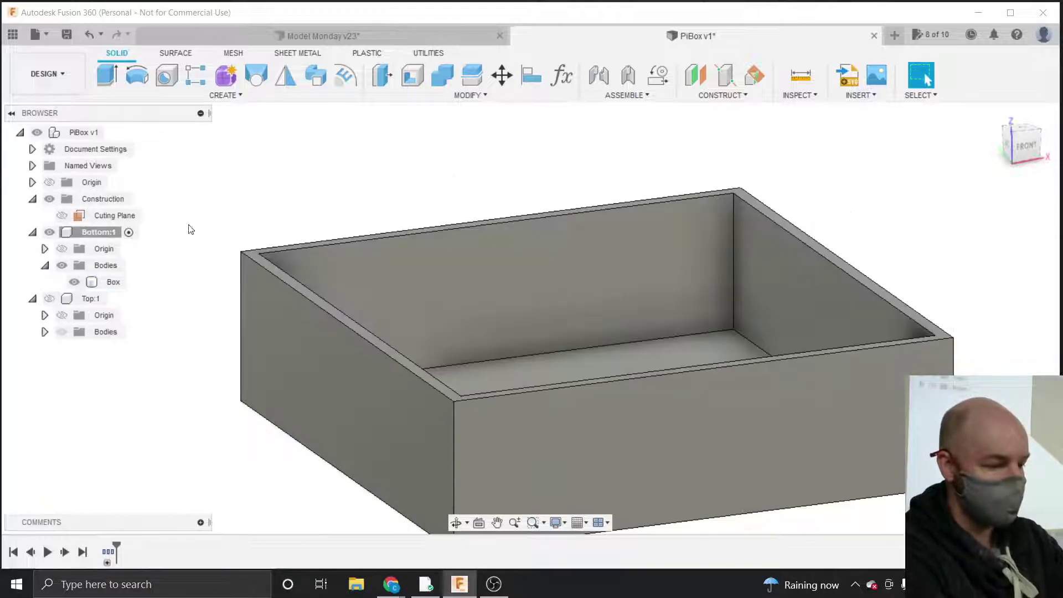
{"action": "left_click", "coordinate": [483, 301]}
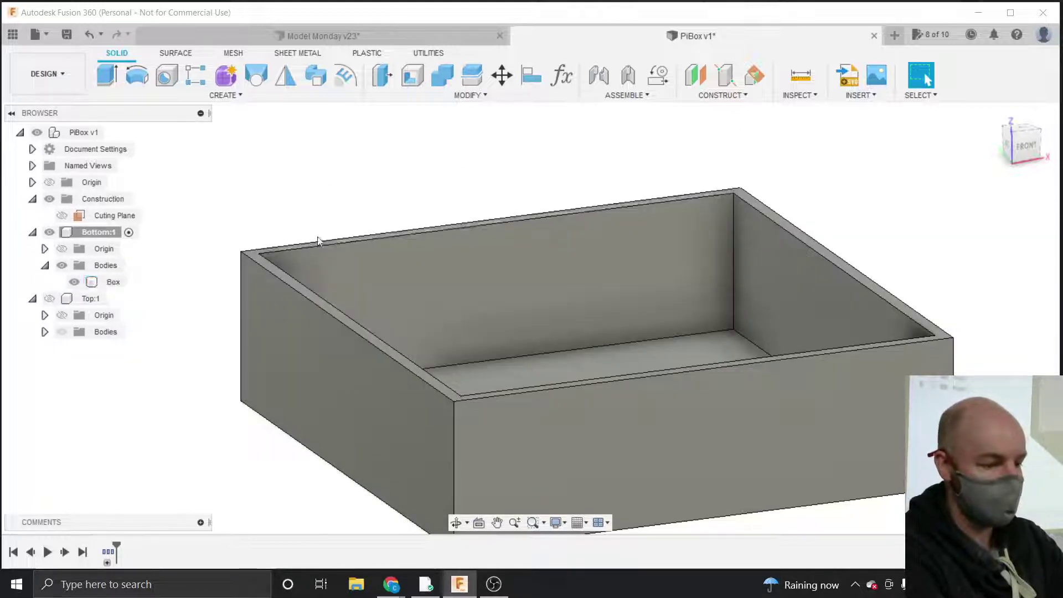
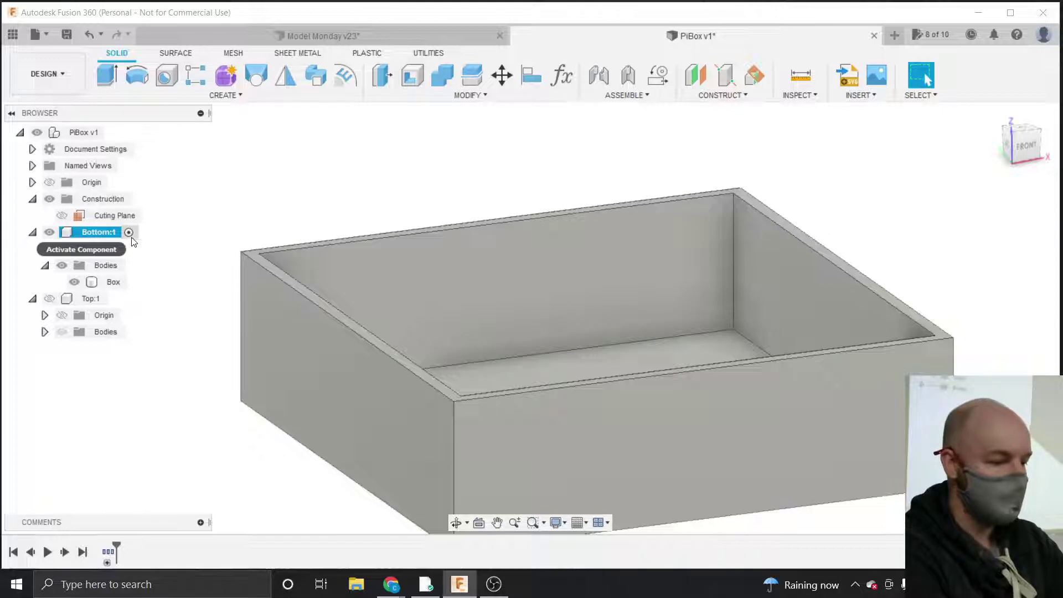
{"action": "left_click", "coordinate": [129, 233]}
{"action": "left_click", "coordinate": [280, 343]}
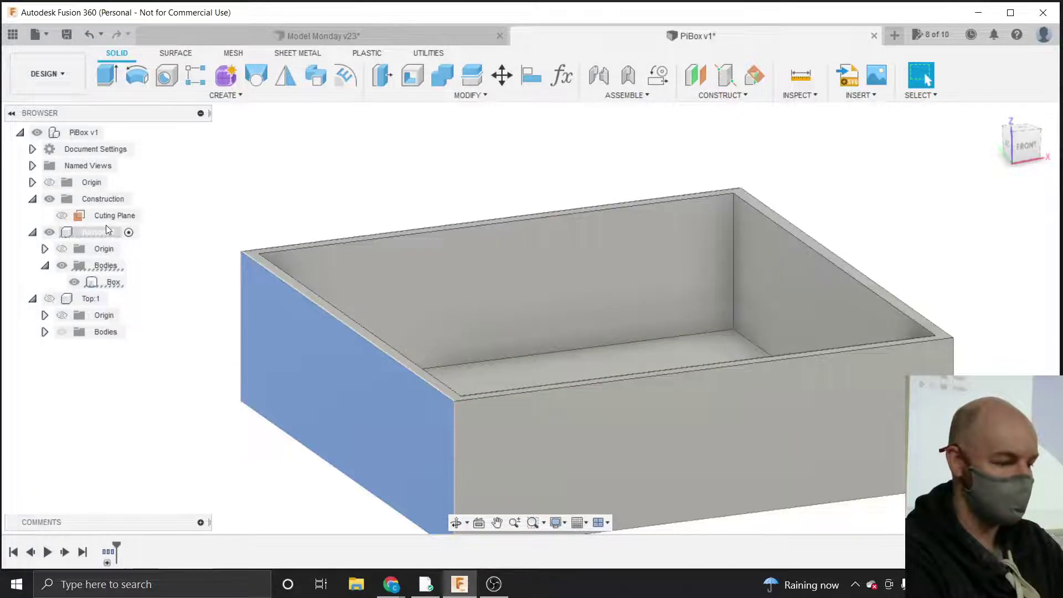
{"action": "left_click", "coordinate": [363, 219]}
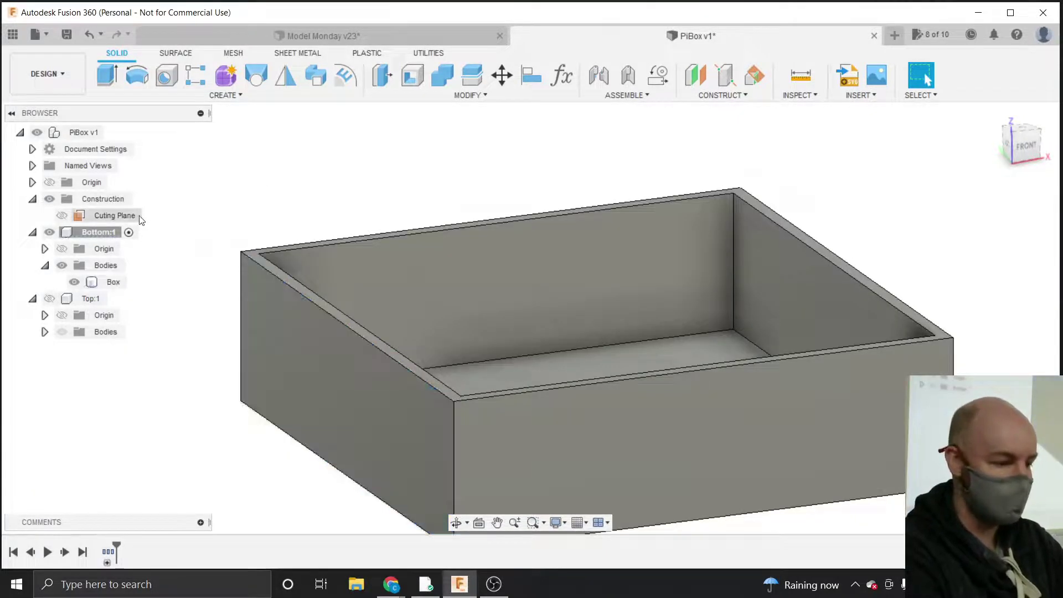
{"action": "left_click", "coordinate": [123, 235]}
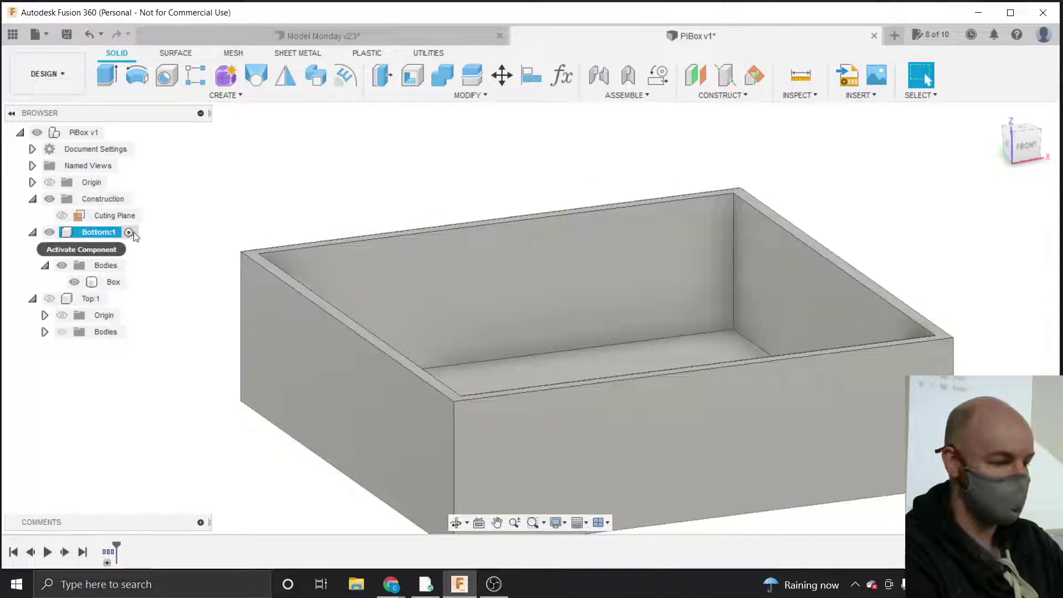
{"action": "left_click", "coordinate": [129, 233]}
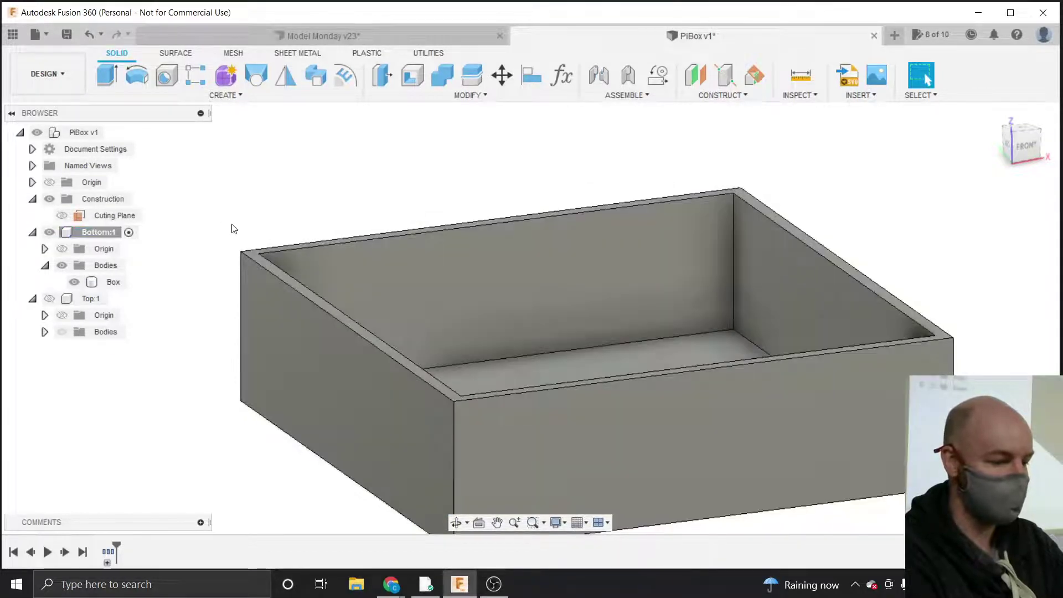
{"action": "left_click", "coordinate": [467, 95]}
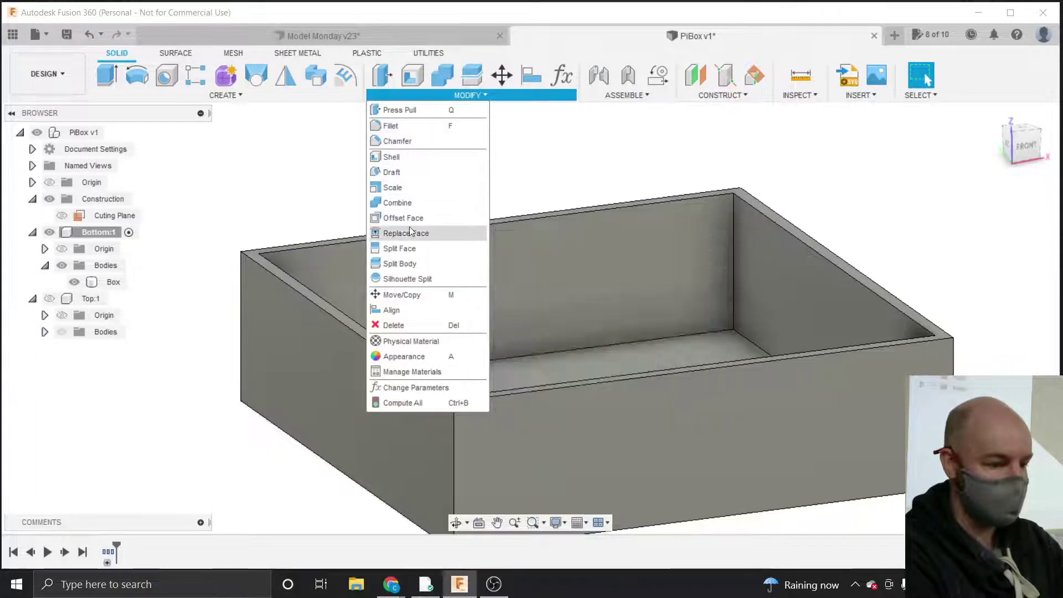
{"action": "left_click", "coordinate": [399, 248]}
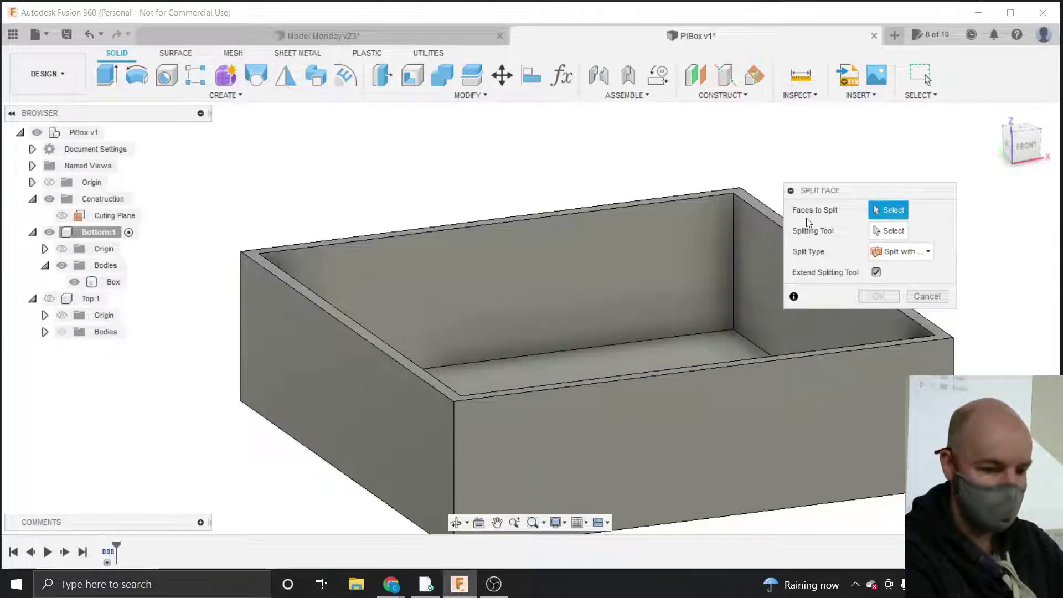
{"action": "left_click", "coordinate": [927, 294]}
Split the Bottom component's Box body along its inner back and inner front wall faces, with the splitting tools extended.
{"action": "left_click", "coordinate": [463, 93]}
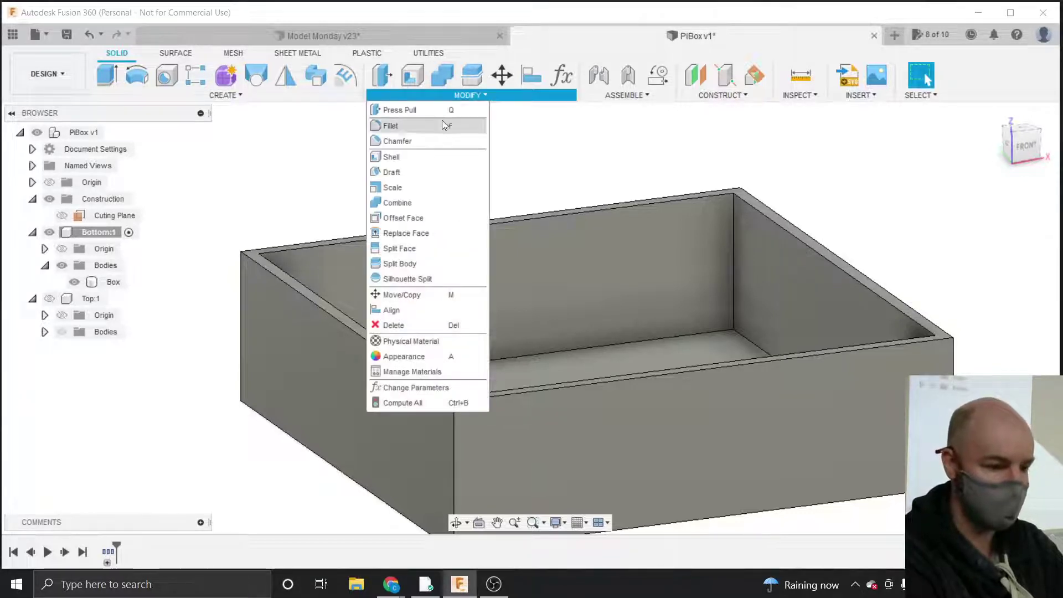
{"action": "left_click", "coordinate": [414, 263]}
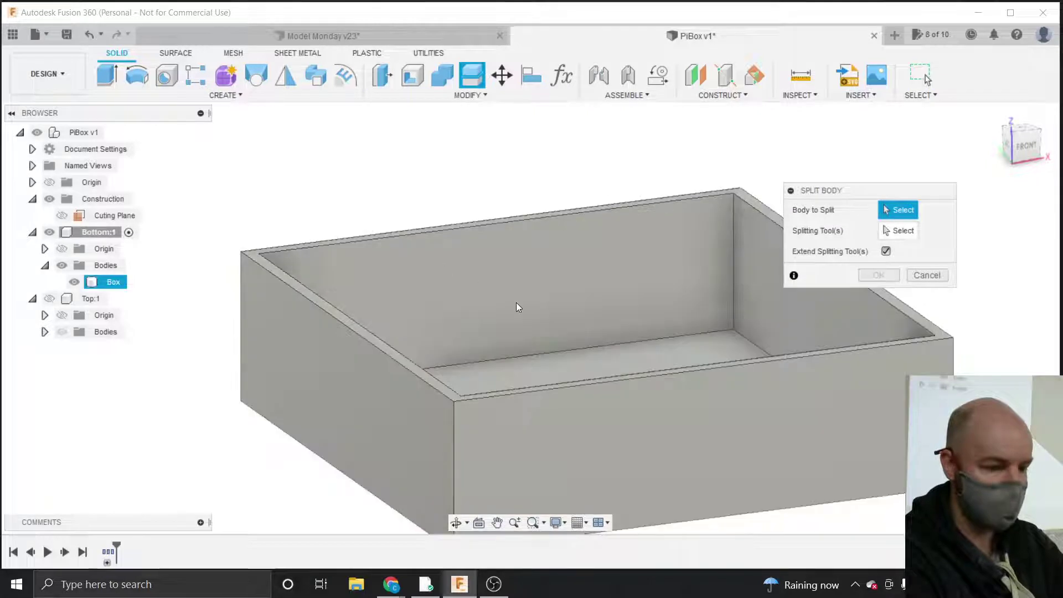
{"action": "left_click", "coordinate": [515, 302]}
{"action": "left_click", "coordinate": [905, 233]}
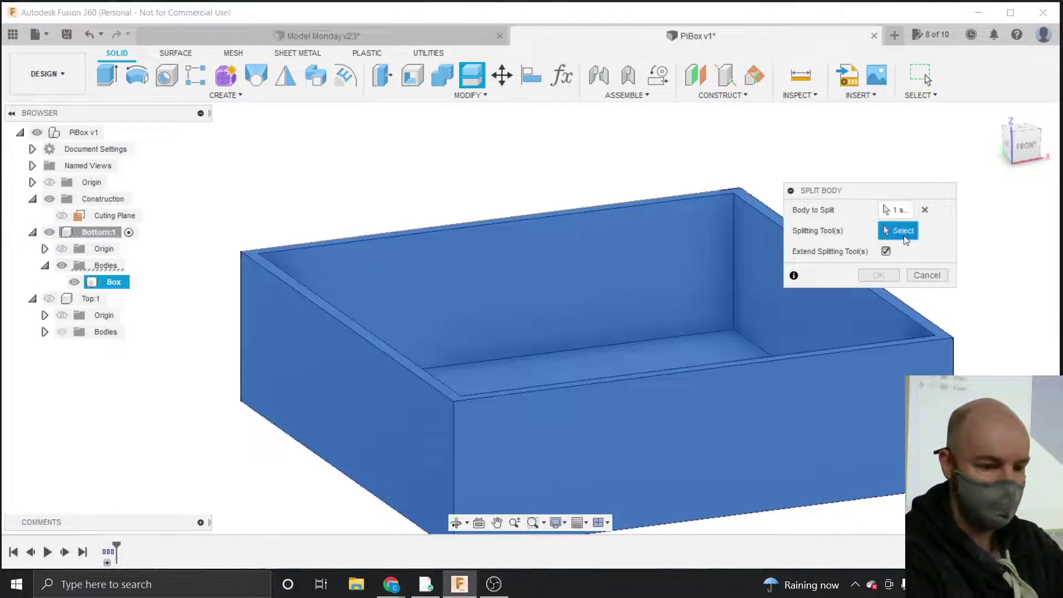
{"action": "left_click", "coordinate": [492, 272]}
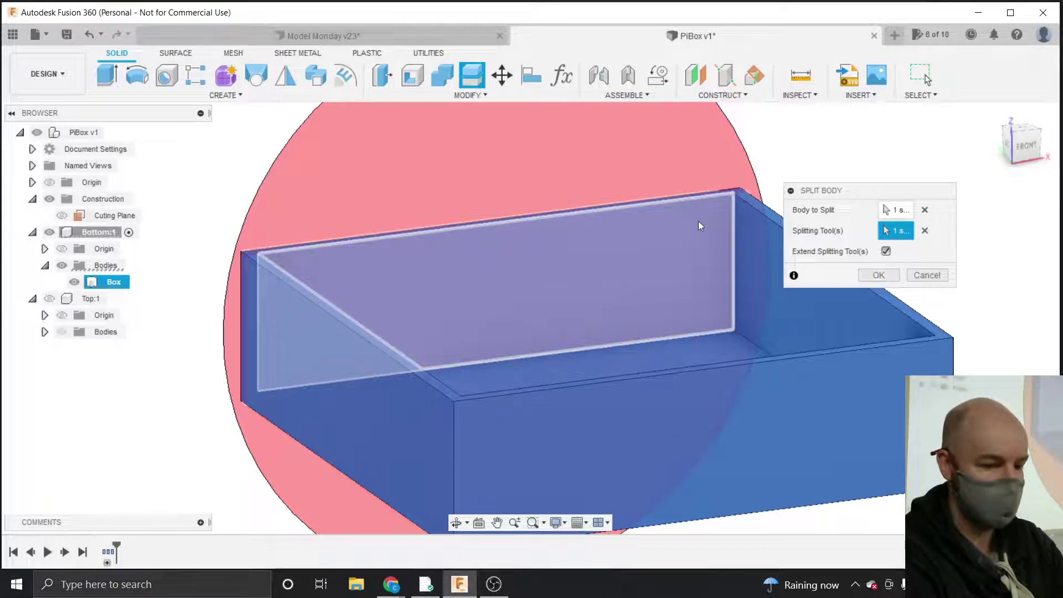
{"action": "left_click_drag", "start_coordinate": [1006, 148], "coordinate": [1059, 168]}
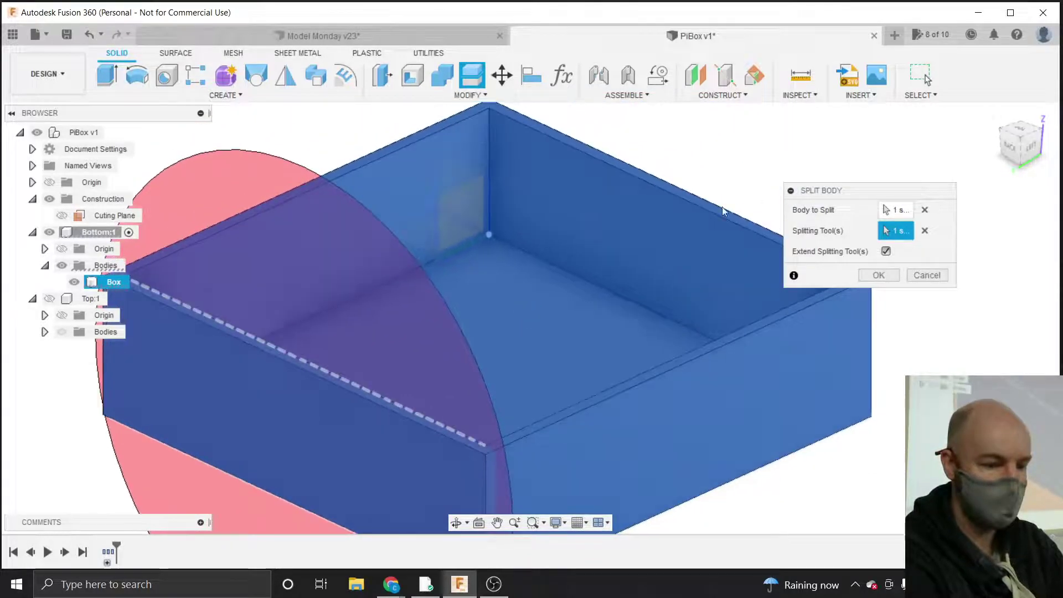
{"action": "left_click", "coordinate": [619, 213]}
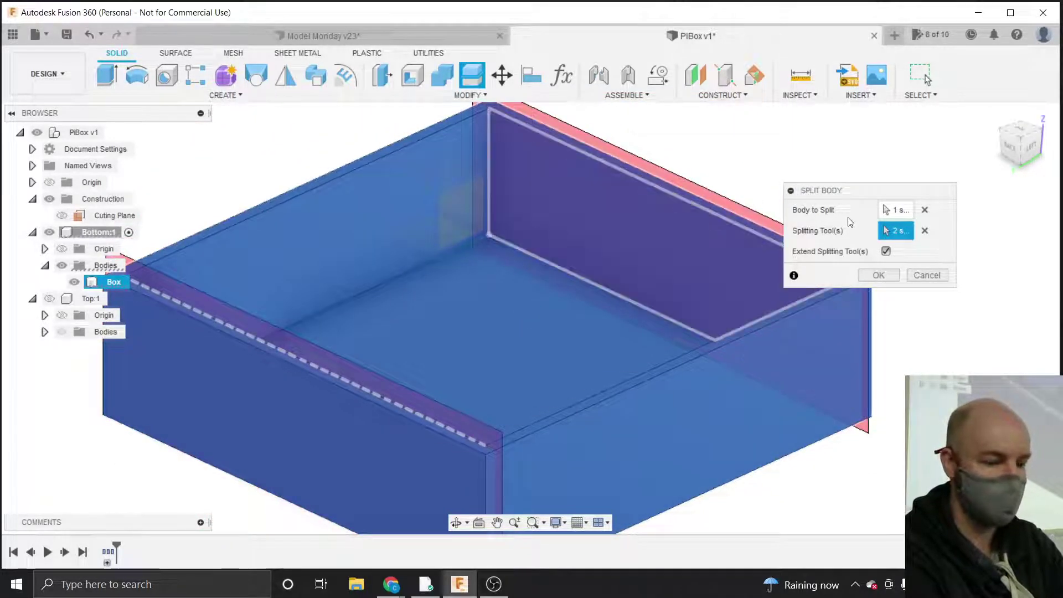
{"action": "left_click_drag", "start_coordinate": [1021, 150], "coordinate": [1004, 164]}
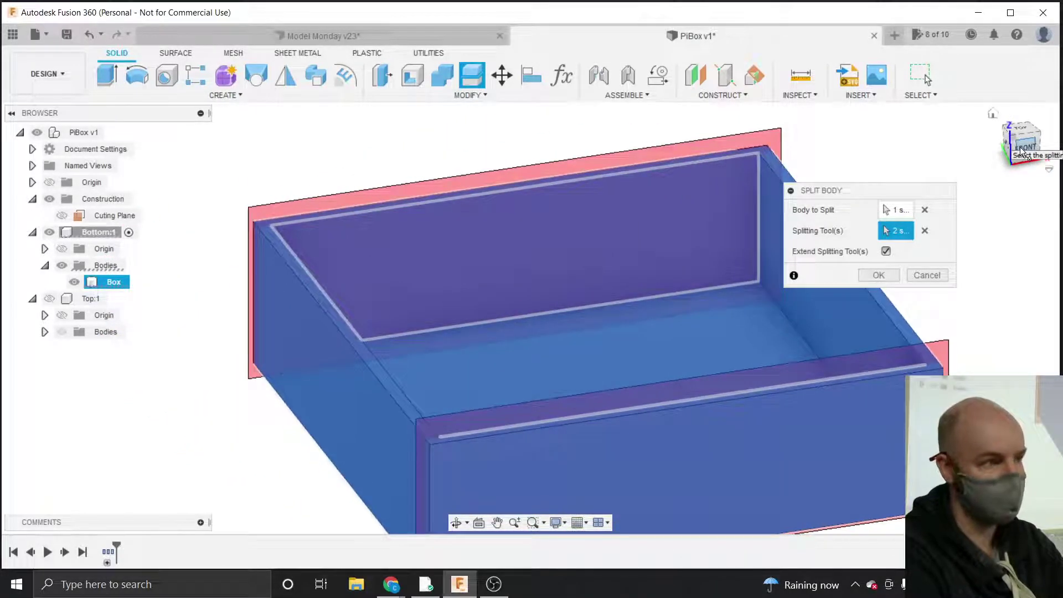
{"action": "left_click", "coordinate": [878, 275]}
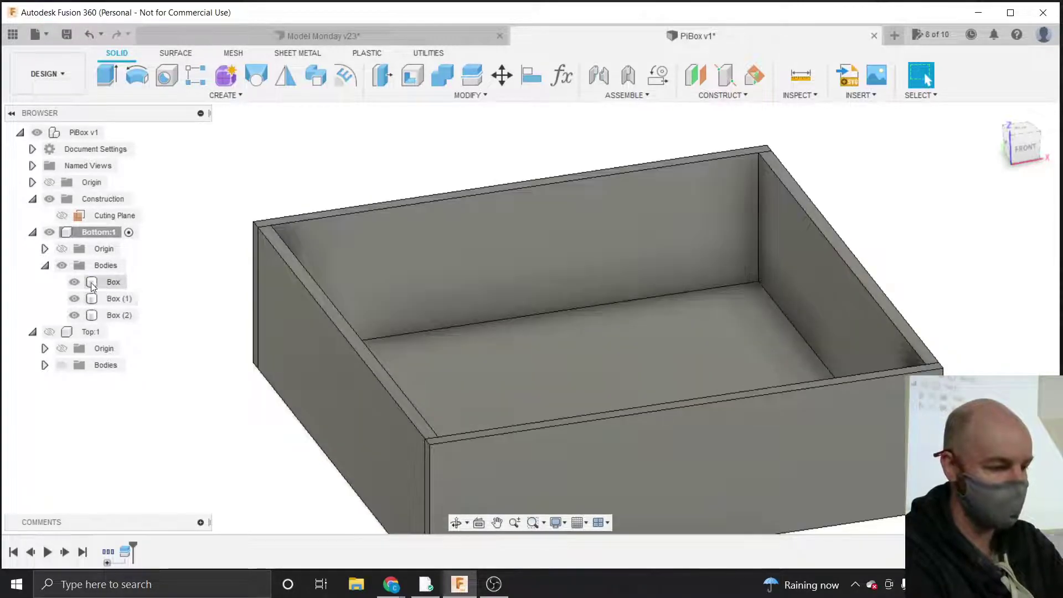
Hide the Box (1) and Box bodies to check the separated front and back walls, and show both again.
{"action": "left_click", "coordinate": [90, 282]}
{"action": "left_click", "coordinate": [74, 298]}
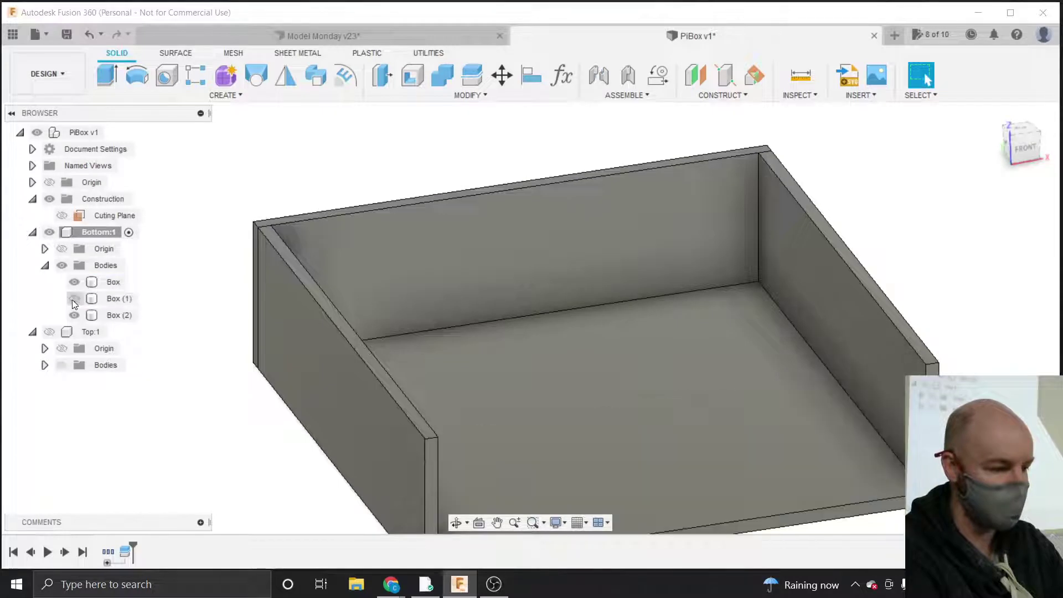
{"action": "left_click", "coordinate": [74, 282]}
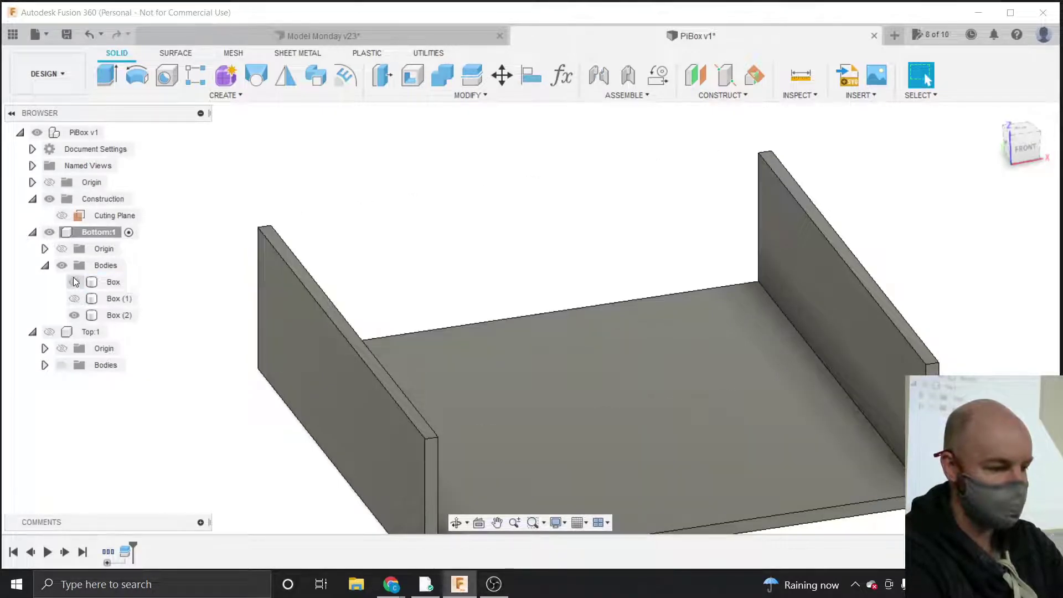
{"action": "left_click", "coordinate": [74, 282]}
{"action": "left_click", "coordinate": [74, 298]}
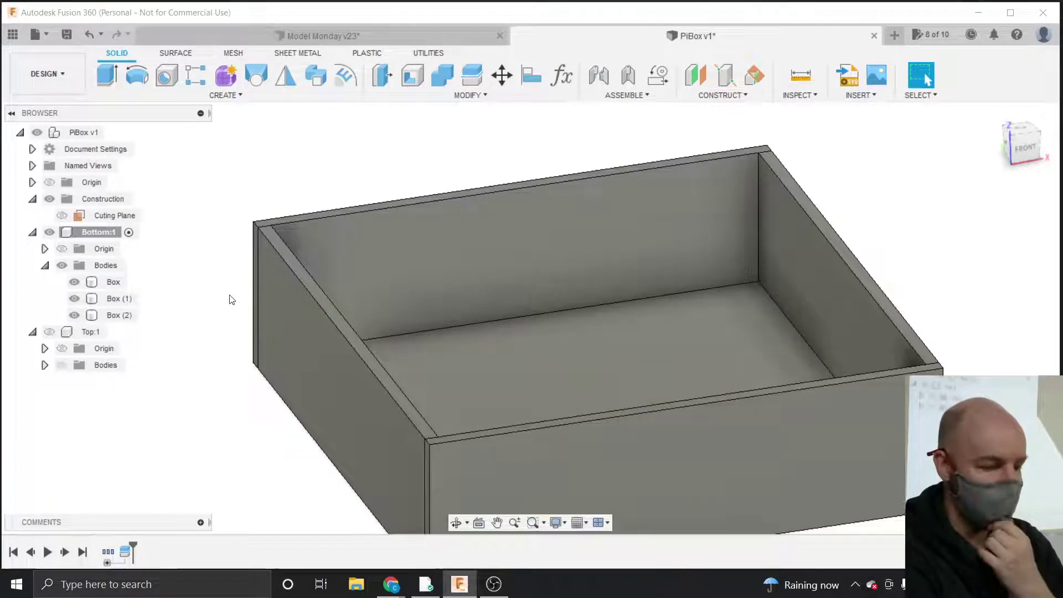
Split the Box (2) body along its inner right and inner left wall faces, with the splitting tools extended.
{"action": "left_click", "coordinate": [478, 96]}
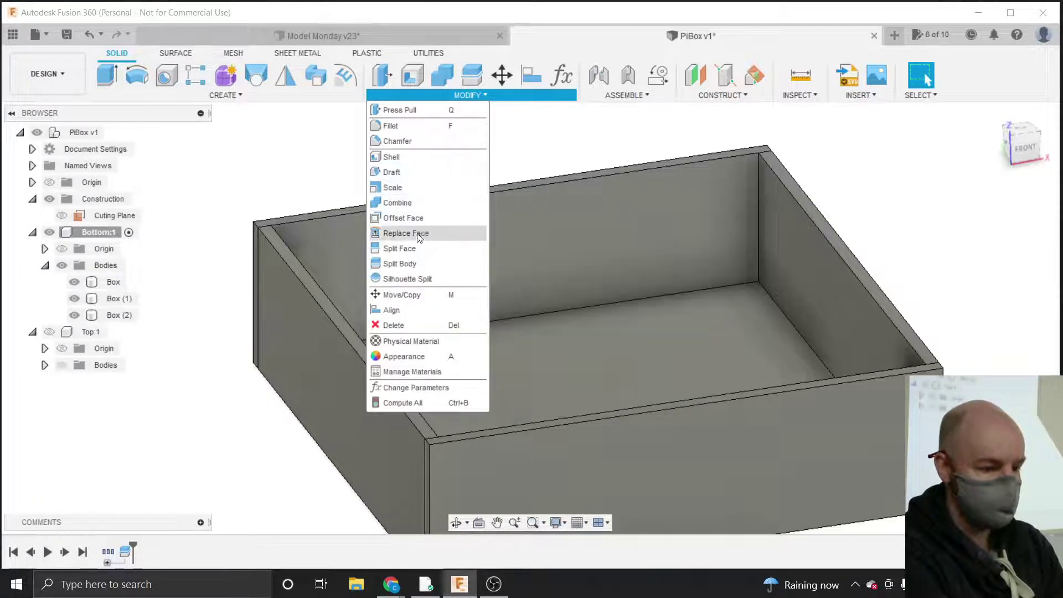
{"action": "left_click", "coordinate": [414, 264]}
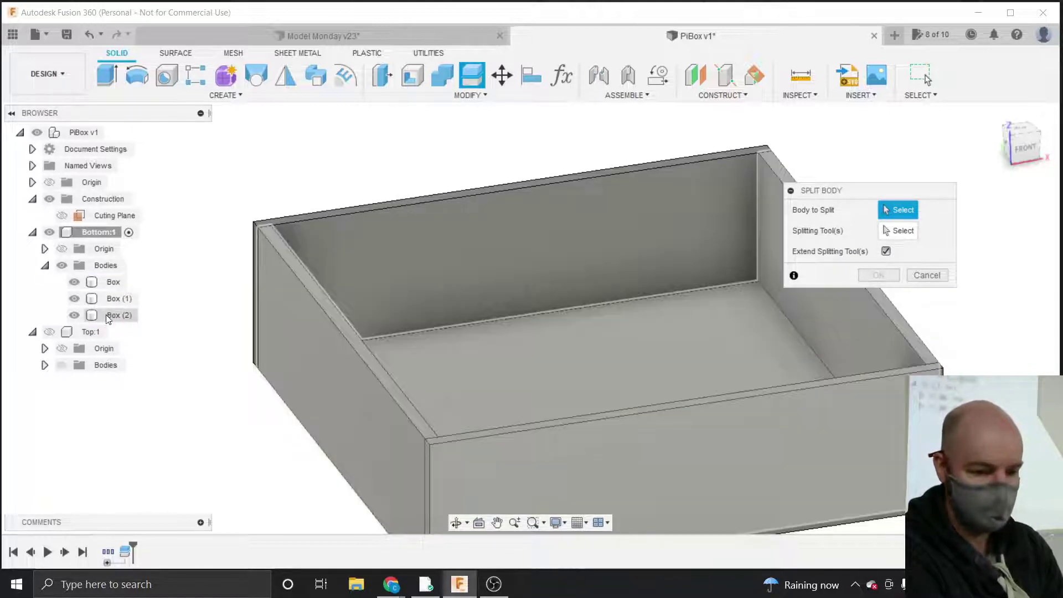
{"action": "left_click", "coordinate": [108, 315]}
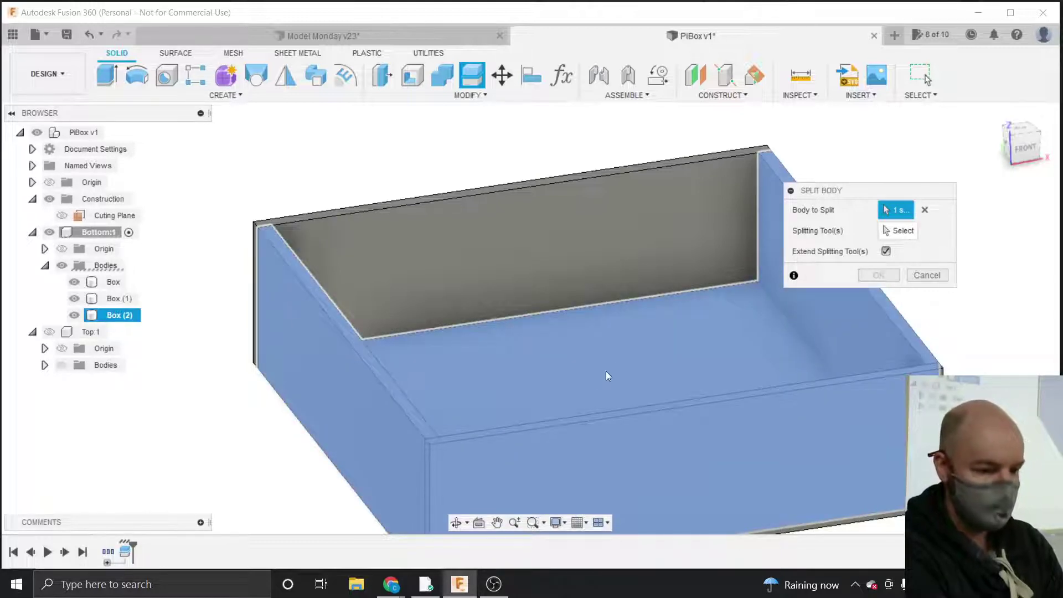
{"action": "mouse_move", "coordinate": [1024, 143]}
{"action": "left_mouse_down"}
{"action": "mouse_move", "coordinate": [1062, 135]}
{"action": "mouse_move", "coordinate": [1030, 132]}
{"action": "left_mouse_up"}
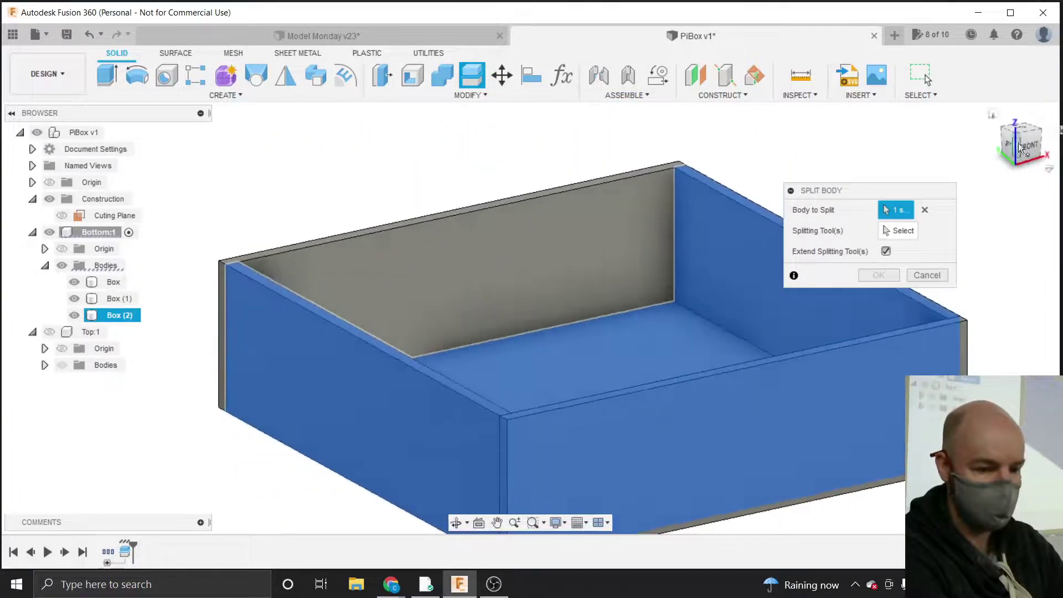
{"action": "left_click", "coordinate": [894, 229]}
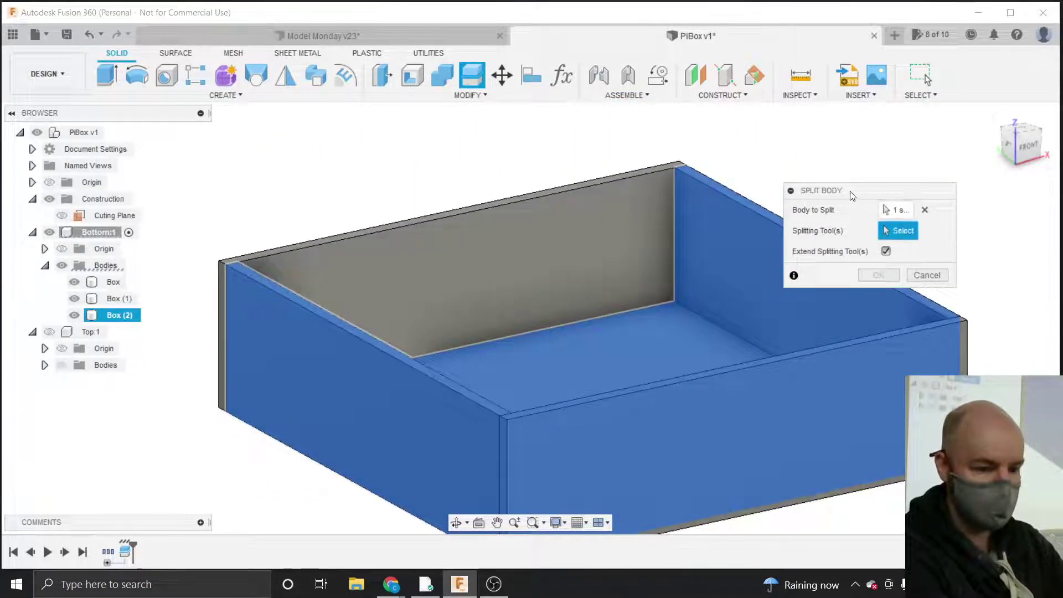
{"action": "left_click_drag", "start_coordinate": [852, 192], "coordinate": [898, 143]}
{"action": "left_click", "coordinate": [747, 251]}
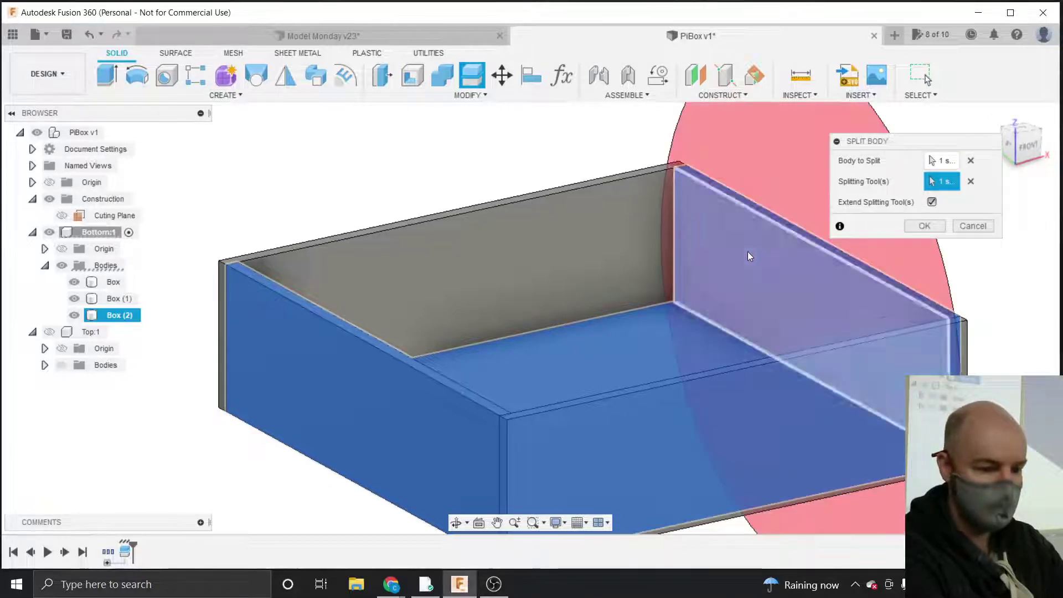
{"action": "left_click_drag", "start_coordinate": [1033, 149], "coordinate": [1016, 148]}
{"action": "left_click", "coordinate": [479, 271]}
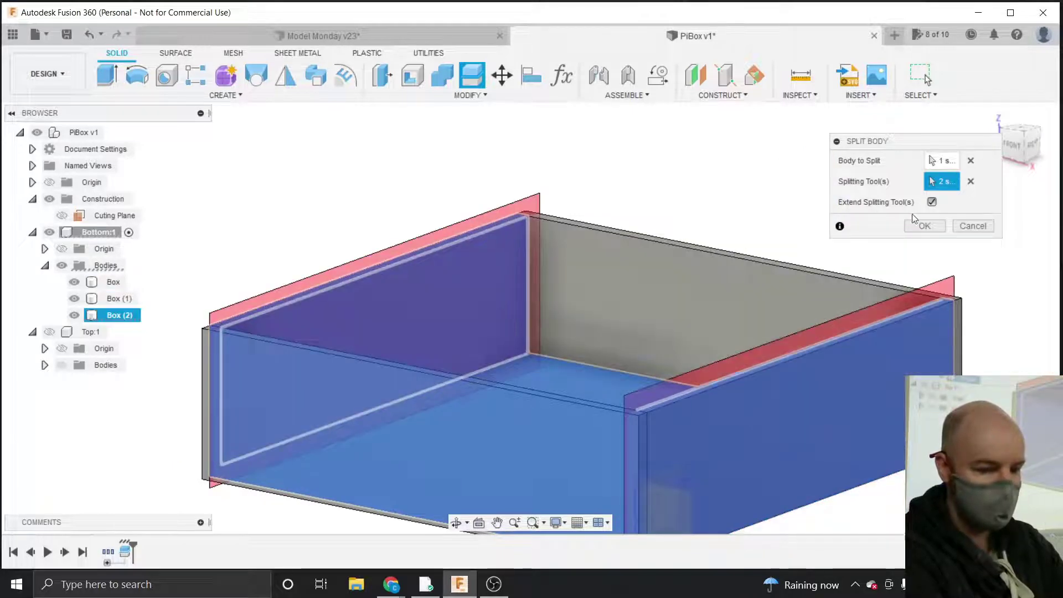
{"action": "left_click", "coordinate": [930, 225]}
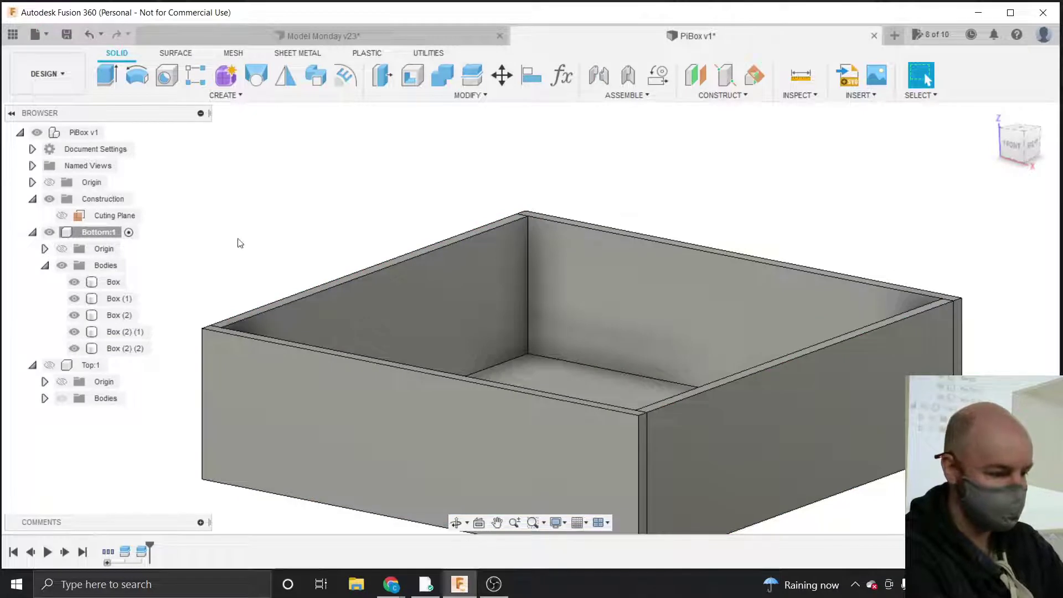
Highlight each of the five Bottom bodies to check the split pieces, and briefly hide and show Box.
{"action": "left_click", "coordinate": [118, 348]}
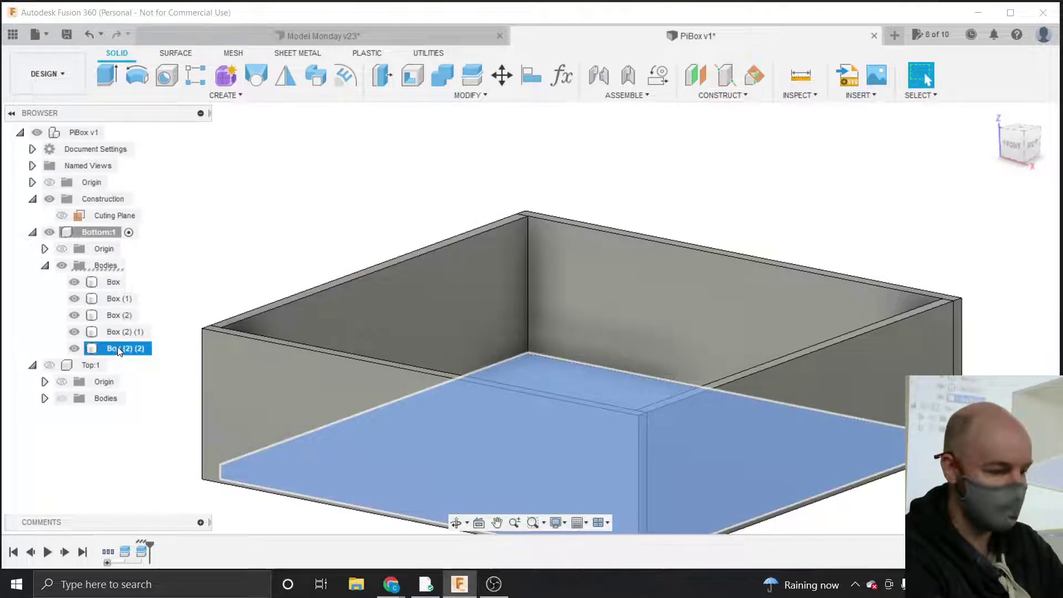
{"action": "left_click", "coordinate": [115, 335]}
{"action": "left_click", "coordinate": [112, 320]}
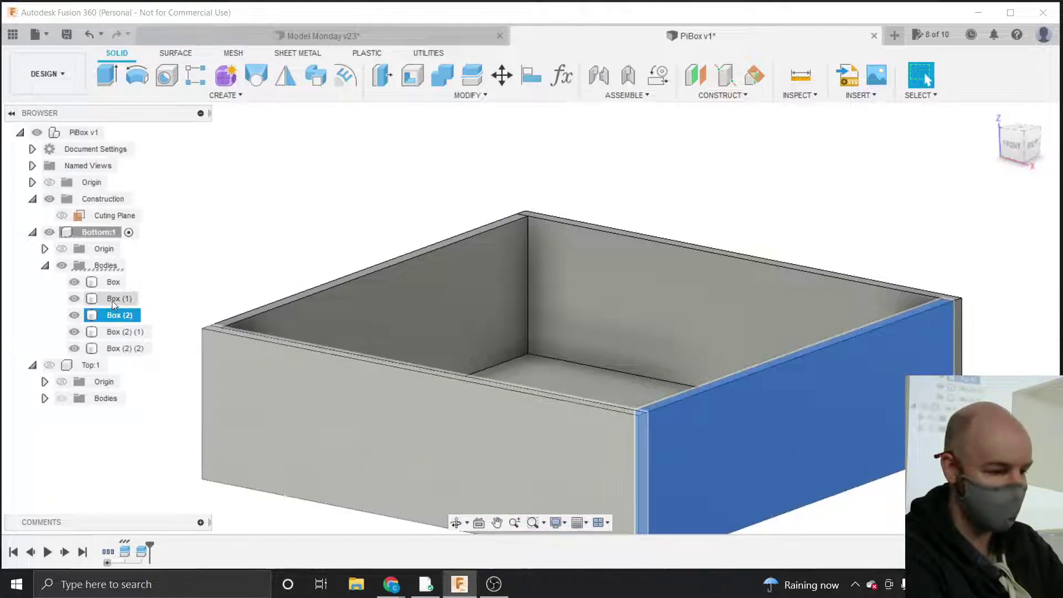
{"action": "left_click", "coordinate": [112, 300]}
{"action": "left_click", "coordinate": [112, 282]}
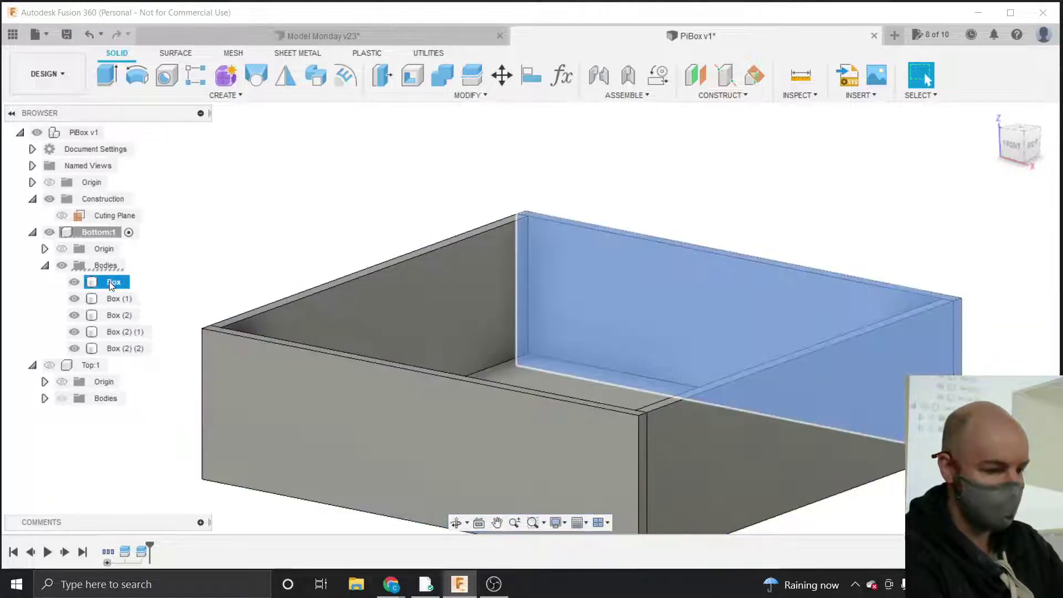
{"action": "left_click", "coordinate": [373, 171]}
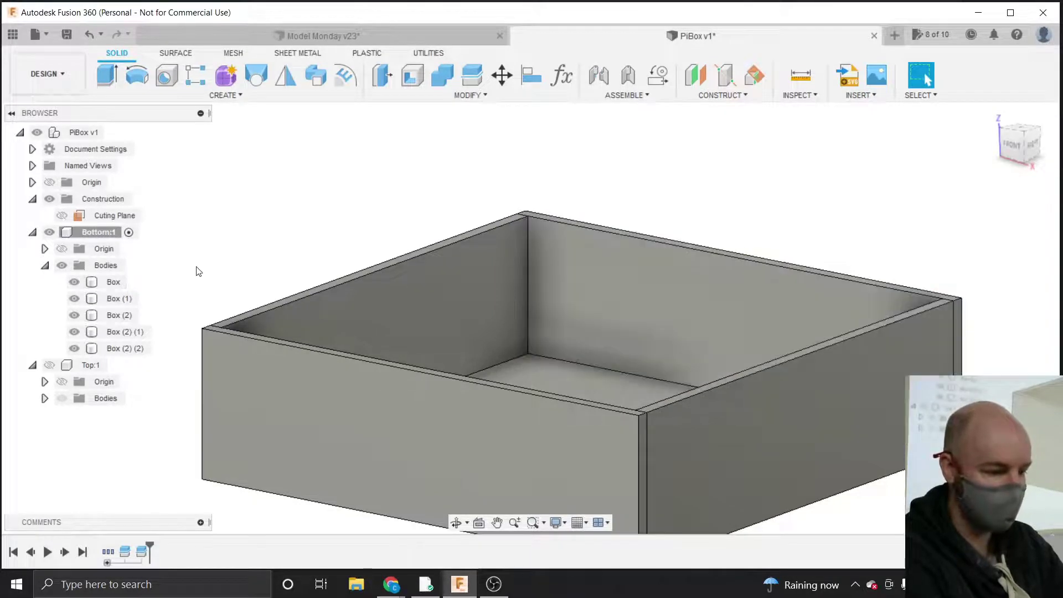
{"action": "left_click", "coordinate": [75, 283]}
{"action": "left_click", "coordinate": [74, 283]}
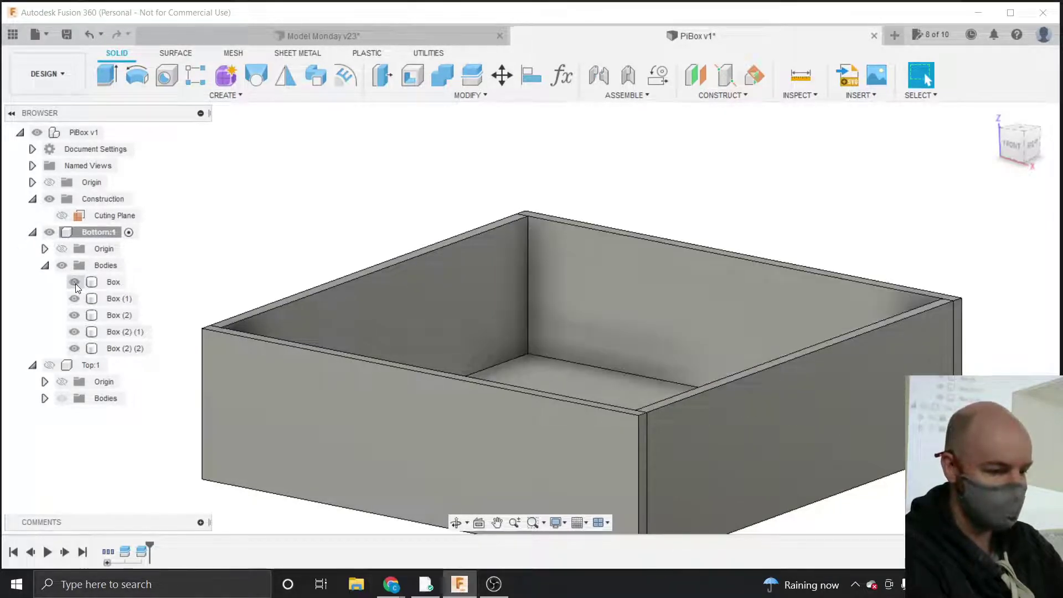
View the box from its right and back sides and identify which wall each split body represents.
{"action": "left_click", "coordinate": [1014, 147]}
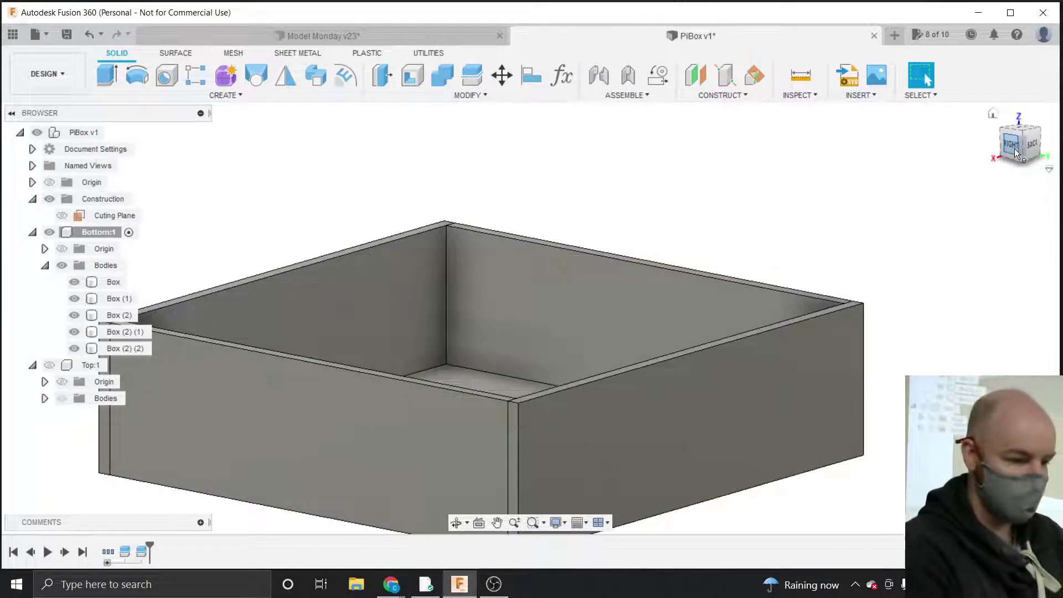
{"action": "scroll", "coordinate": [867, 282], "scroll_direction": "down", "scroll_amount": 3}
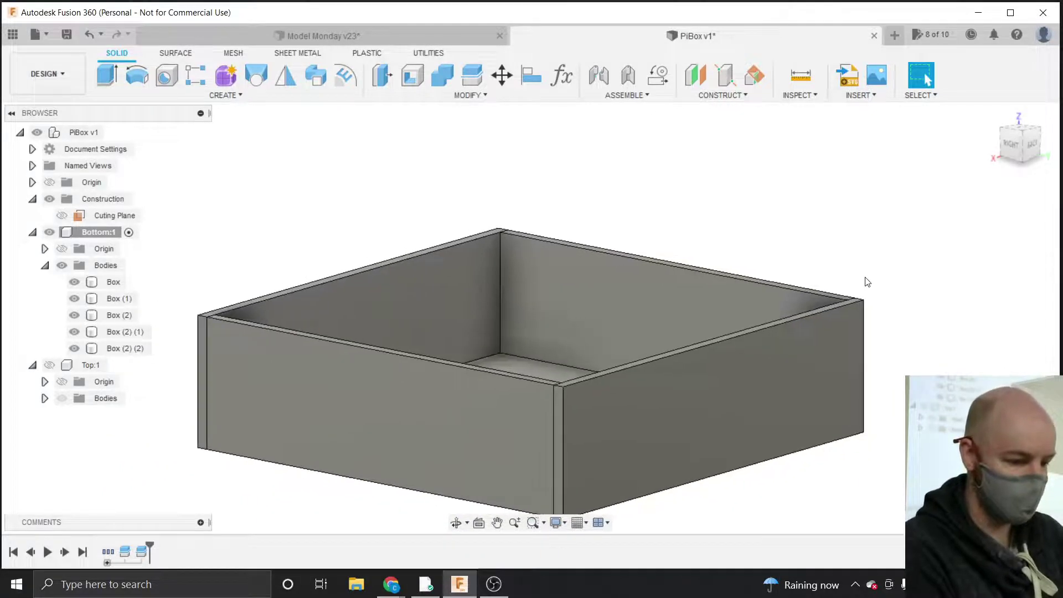
{"action": "left_click", "coordinate": [688, 405]}
{"action": "scroll", "coordinate": [635, 491], "scroll_direction": "up", "scroll_amount": 2}
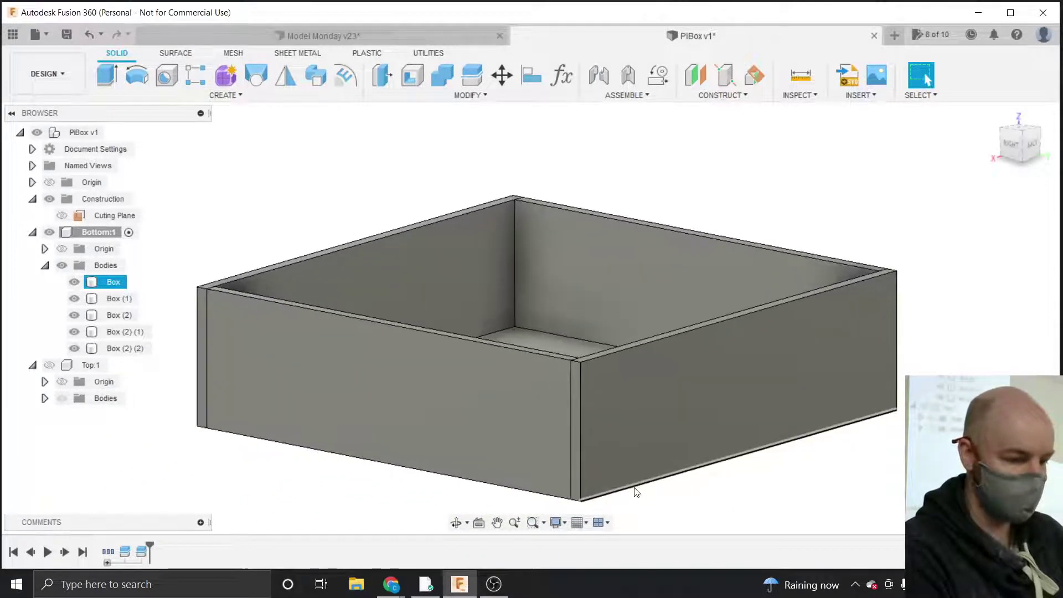
{"action": "left_click", "coordinate": [111, 299]}
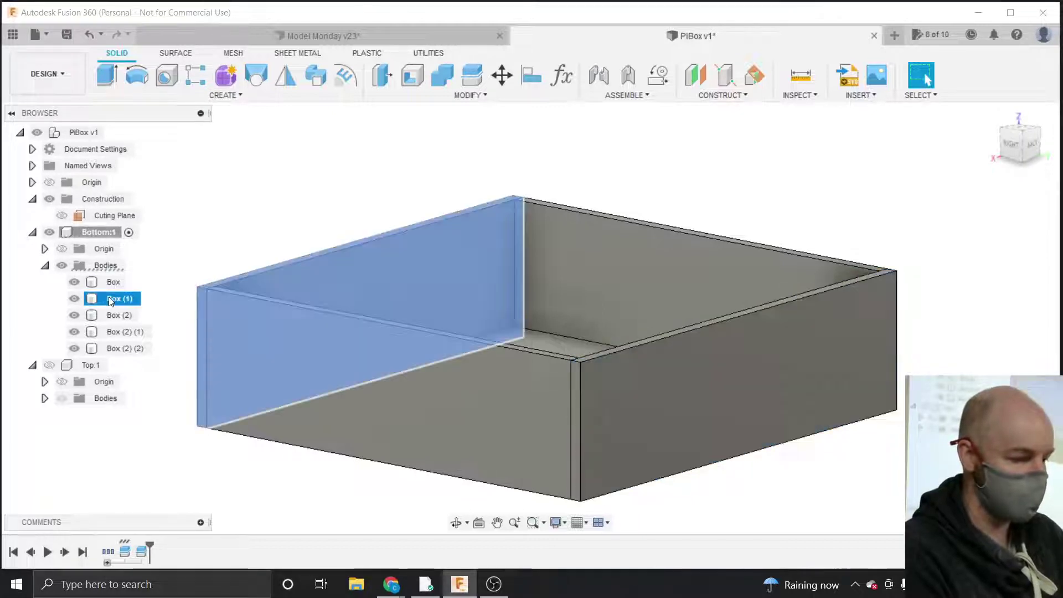
{"action": "left_click", "coordinate": [111, 314]}
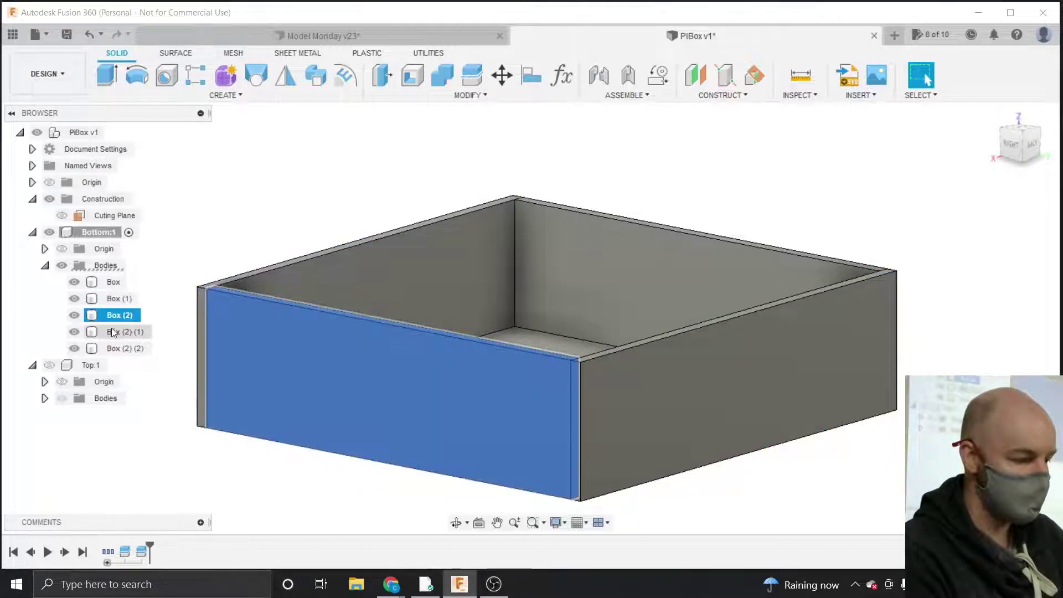
{"action": "left_click", "coordinate": [111, 331]}
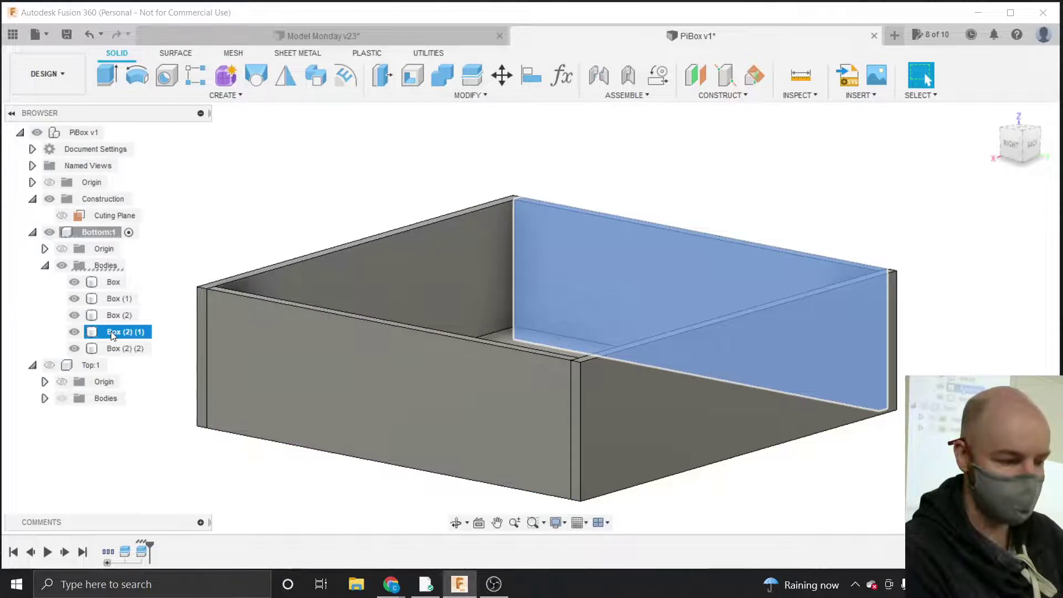
Rename the floor panel body Box (2) (2) as Bottom.
{"action": "left_click", "coordinate": [111, 348]}
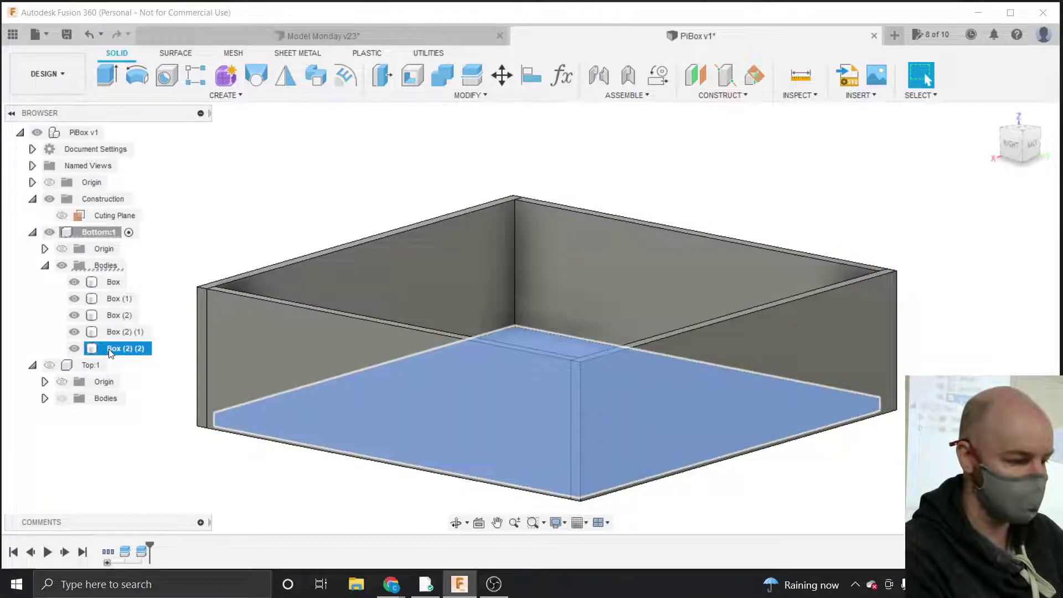
{"action": "double_click", "coordinate": [110, 348]}
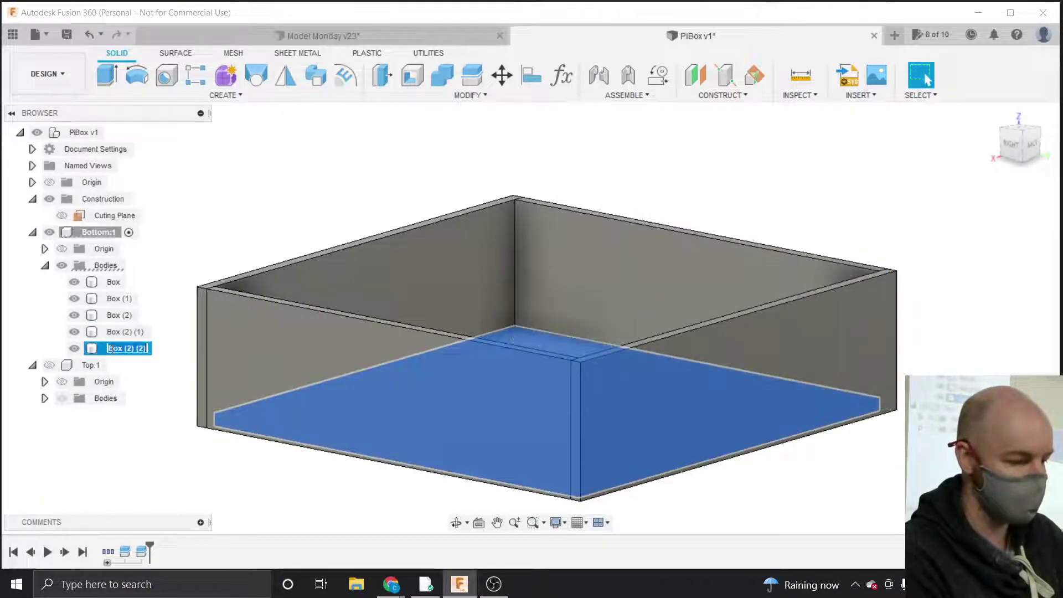
{"action": "type", "text": "Bott"}
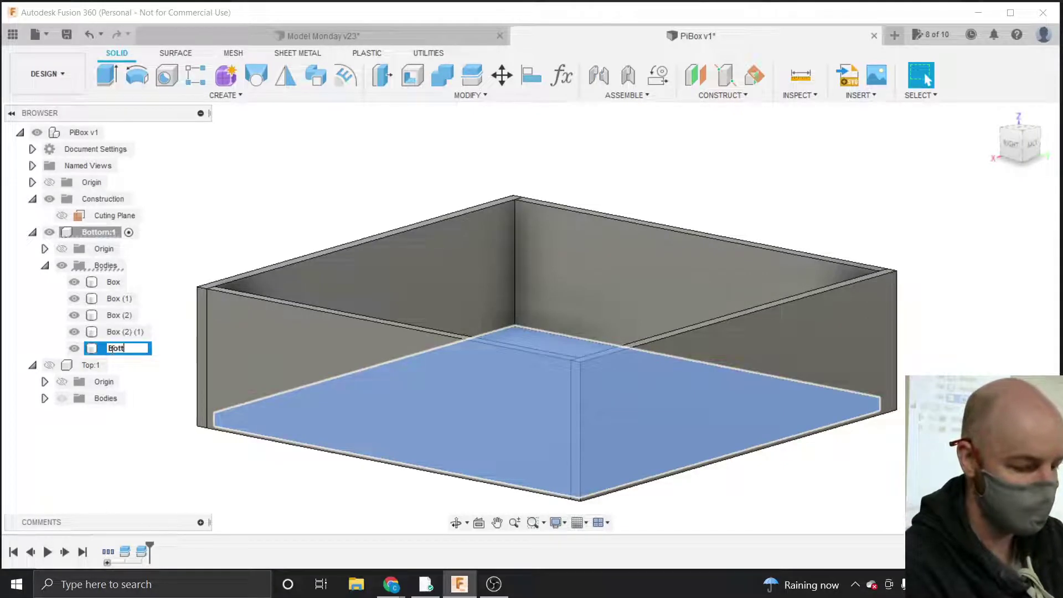
{"action": "type", "text": "om"}
{"action": "key", "text": "Return"}
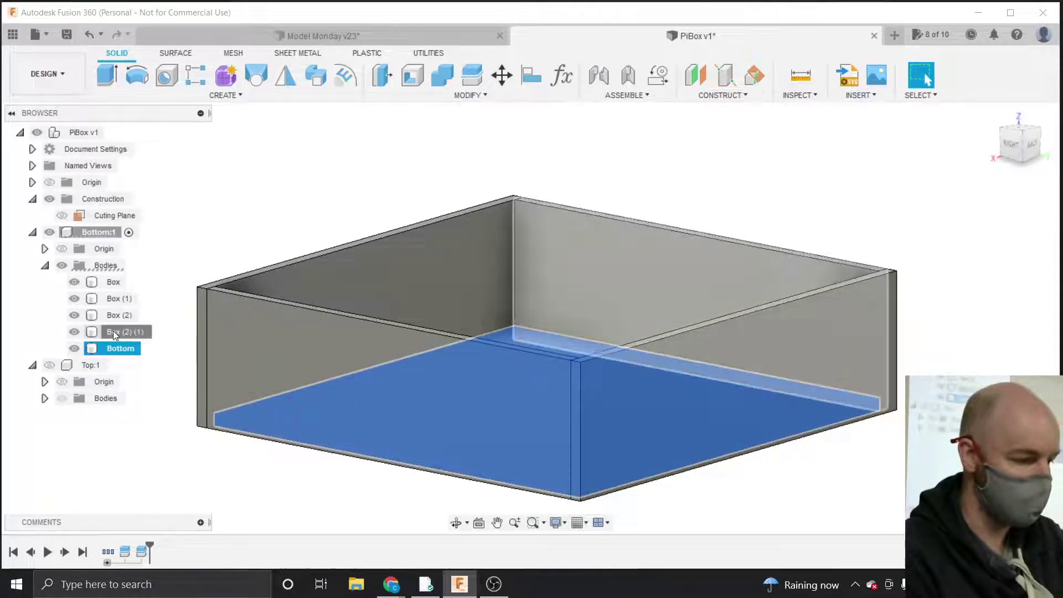
Rename the left wall body Box (2) (1) as Bottom Left.
{"action": "left_click", "coordinate": [114, 332]}
{"action": "double_click", "coordinate": [114, 332]}
{"action": "type", "text": "Bottom Left"}
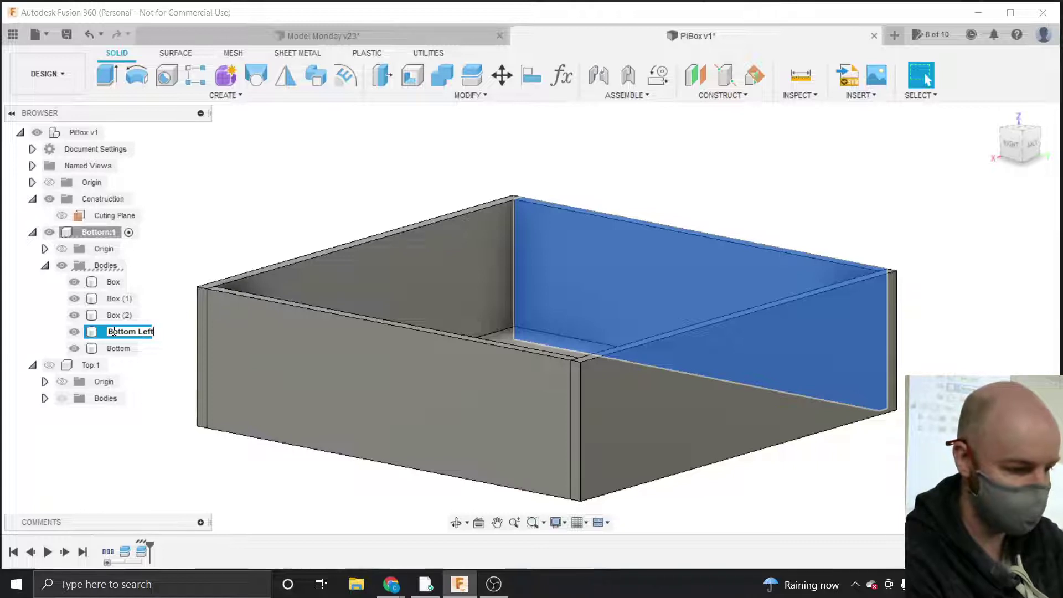
{"action": "key", "text": "Return"}
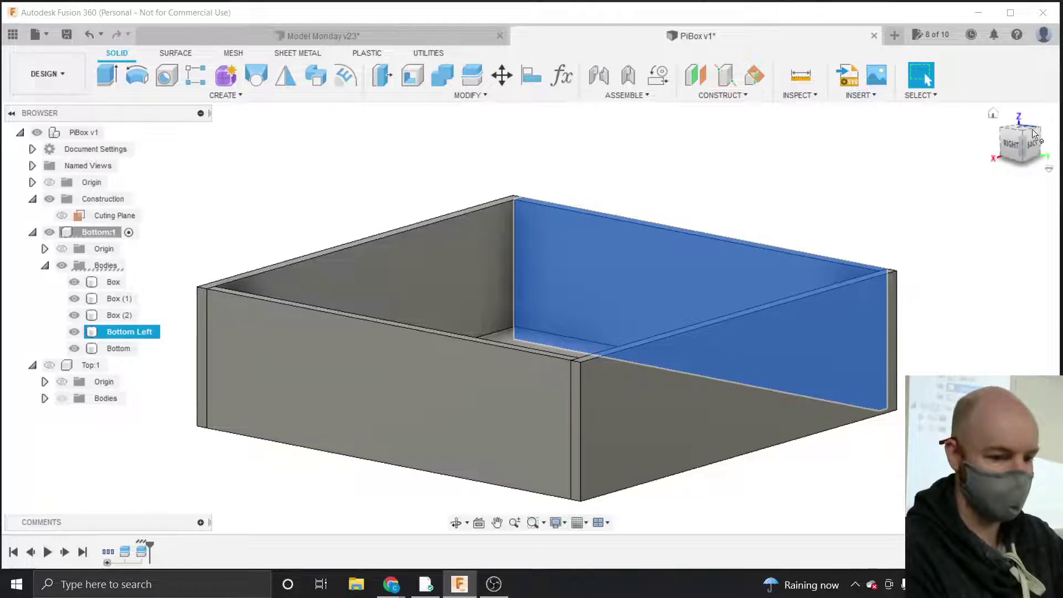
Show and activate the Top component, and hide the Bottom component.
{"action": "mouse_move", "coordinate": [1031, 129]}
{"action": "left_mouse_down"}
{"action": "mouse_move", "coordinate": [1028, 139]}
{"action": "mouse_move", "coordinate": [980, 132]}
{"action": "left_mouse_up"}
{"action": "left_click", "coordinate": [871, 211]}
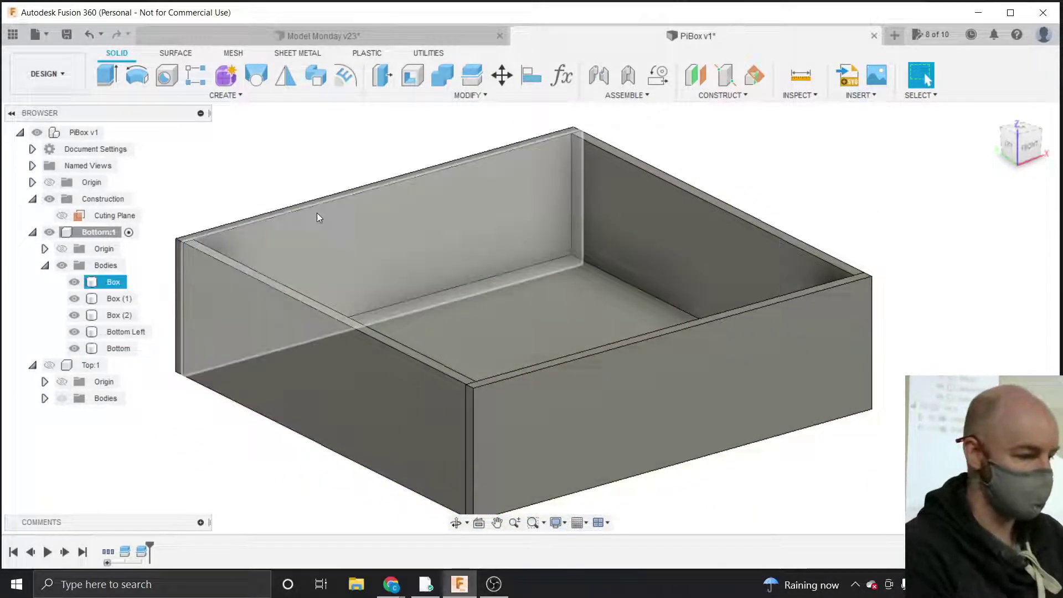
{"action": "left_click", "coordinate": [45, 266]}
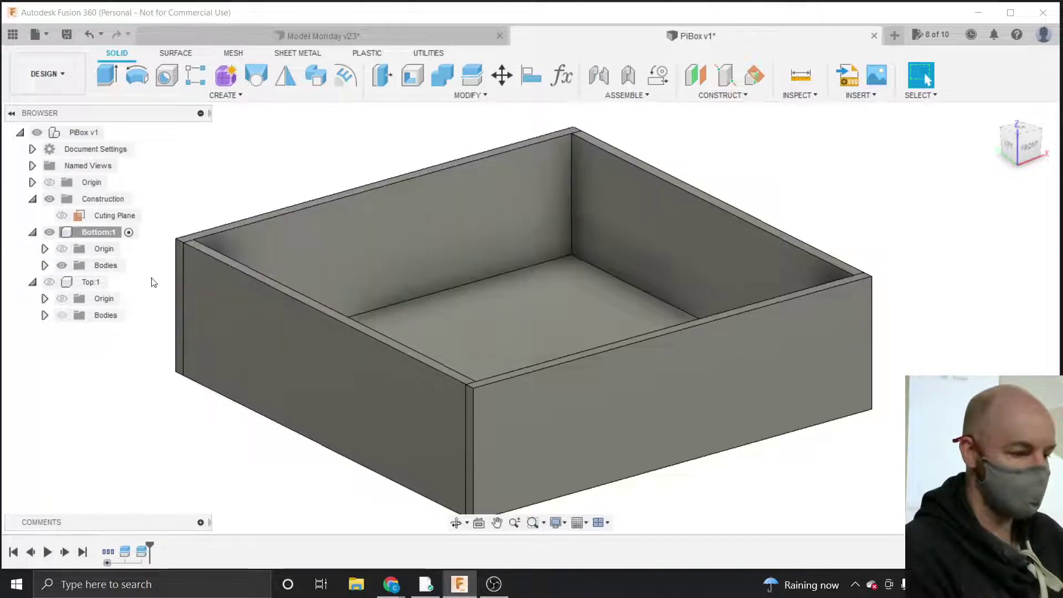
{"action": "left_click", "coordinate": [52, 287]}
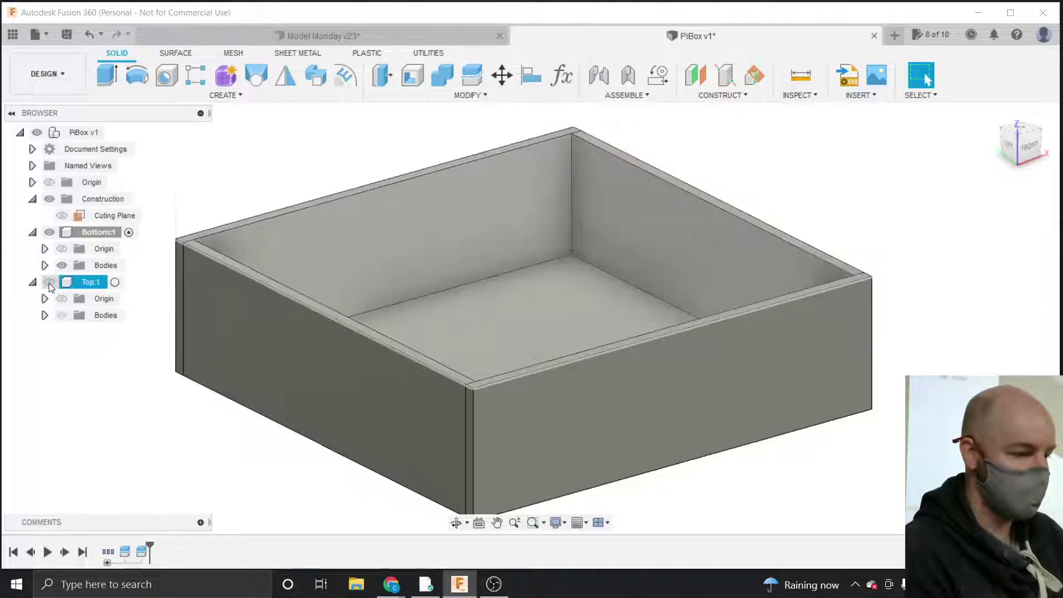
{"action": "left_click", "coordinate": [49, 282]}
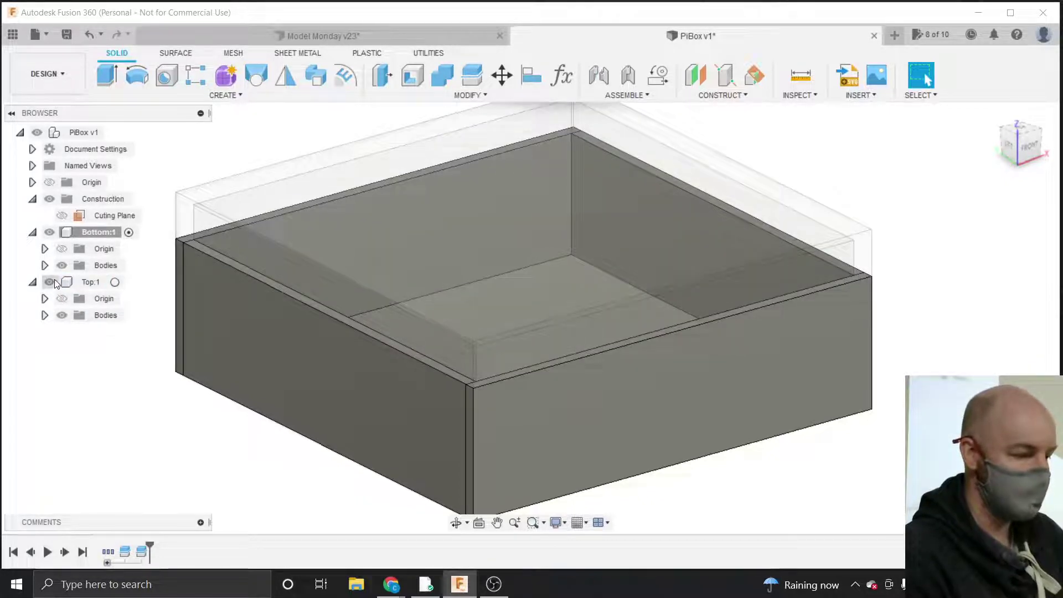
{"action": "left_click", "coordinate": [92, 283]}
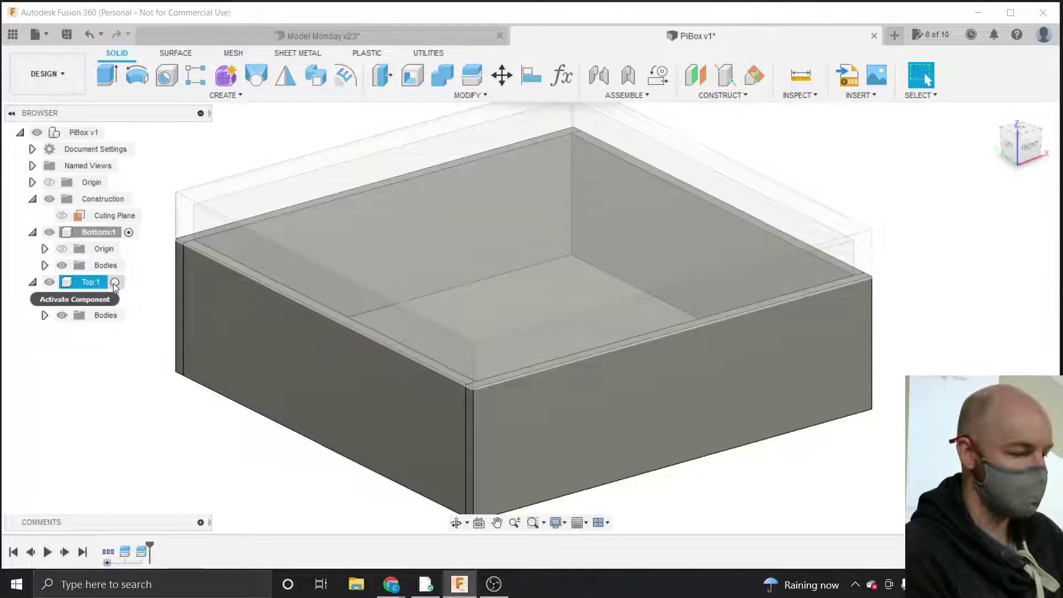
{"action": "left_click", "coordinate": [116, 282]}
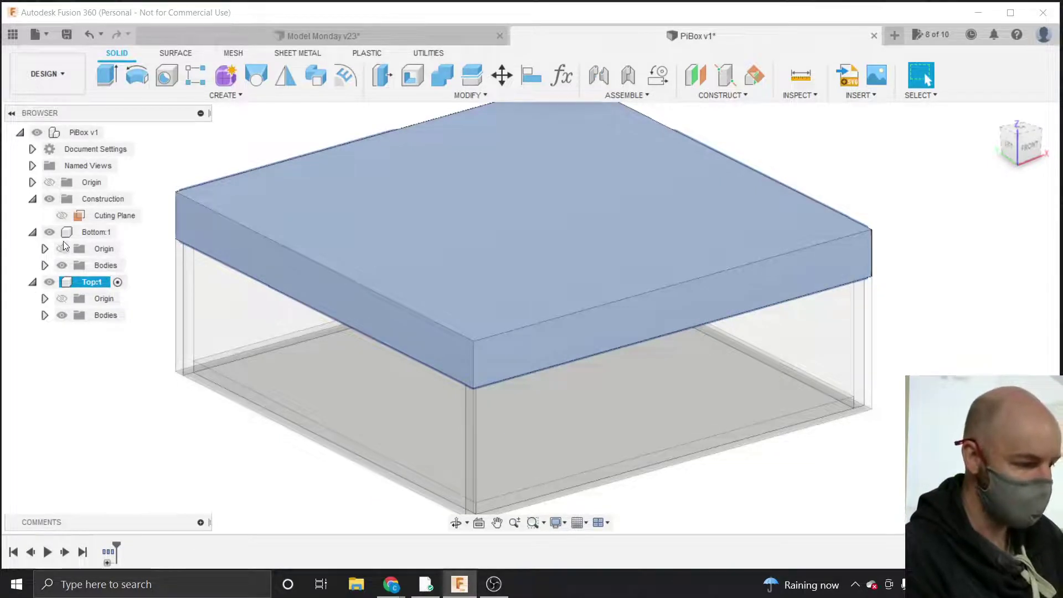
{"action": "left_click", "coordinate": [49, 232]}
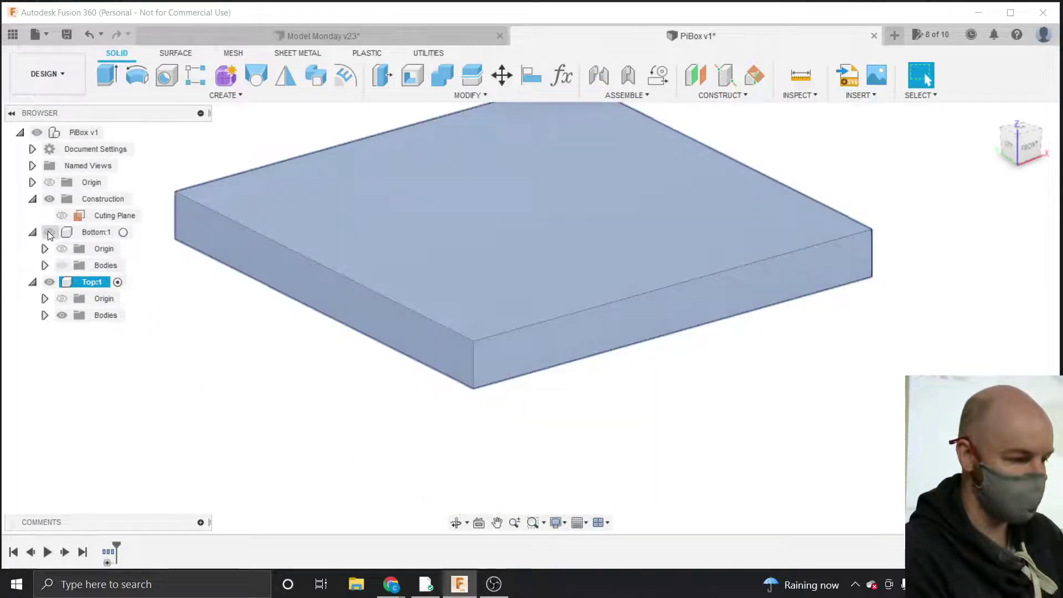
{"action": "left_click", "coordinate": [947, 260]}
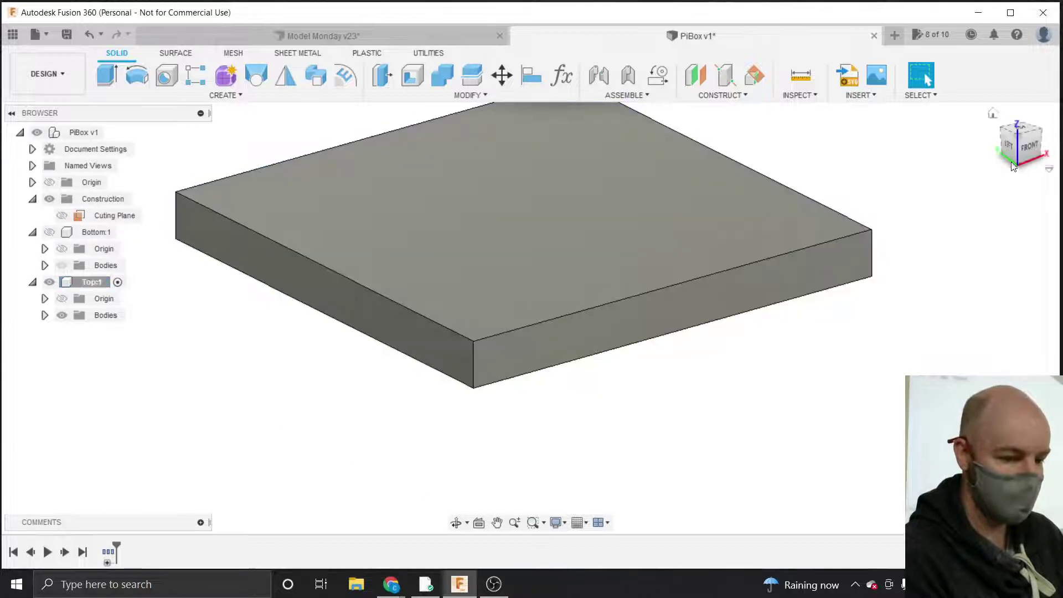
Split the Top component's Box (1) body using the inner faces of its front and back walls as splitting tools.
{"action": "left_click_drag", "start_coordinate": [1024, 151], "coordinate": [988, 112]}
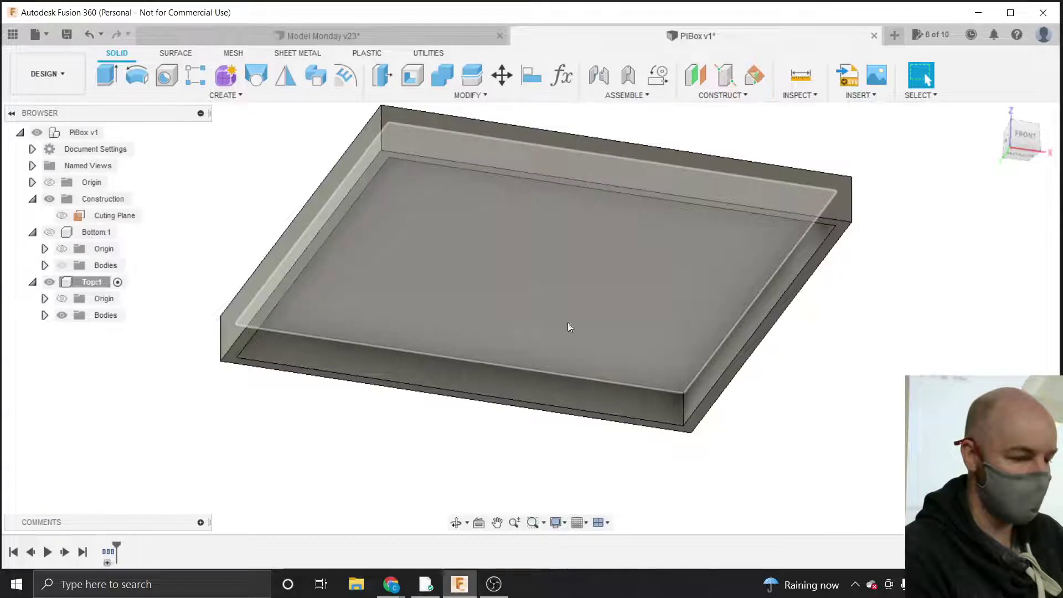
{"action": "left_click", "coordinate": [472, 96]}
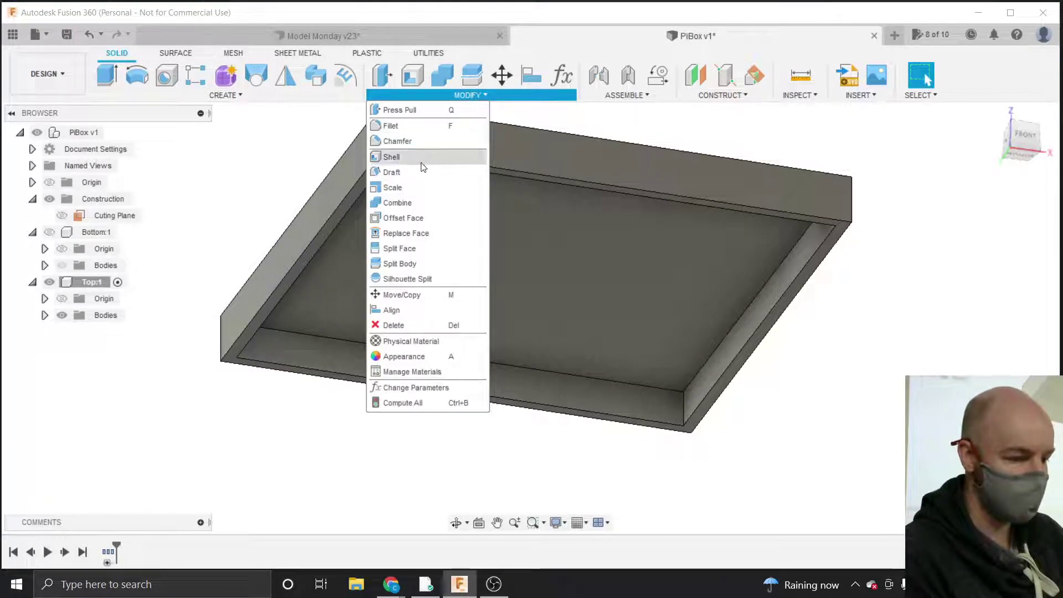
{"action": "left_click", "coordinate": [410, 264]}
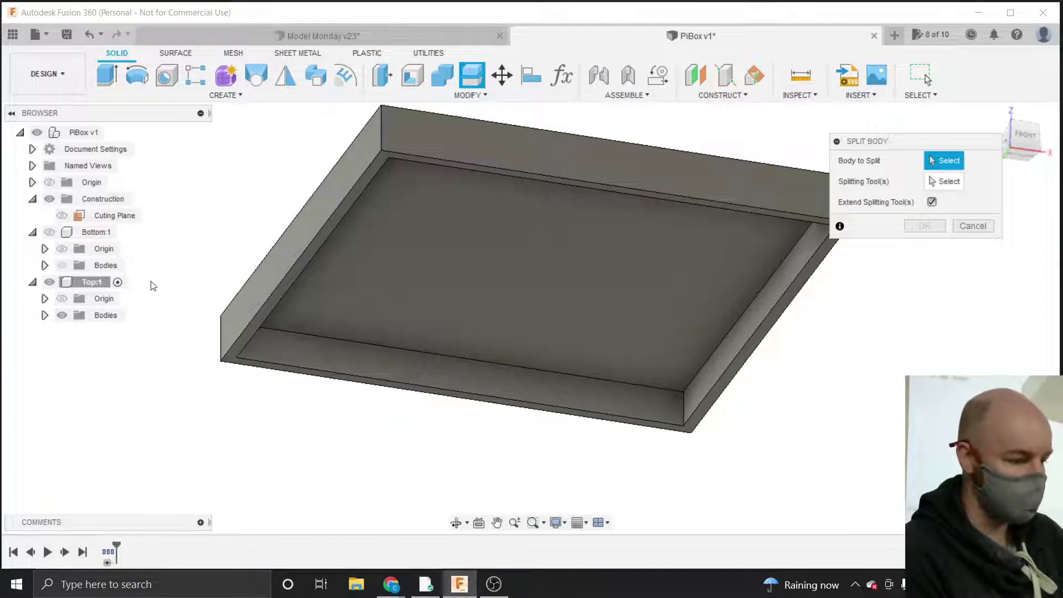
{"action": "left_click", "coordinate": [91, 282]}
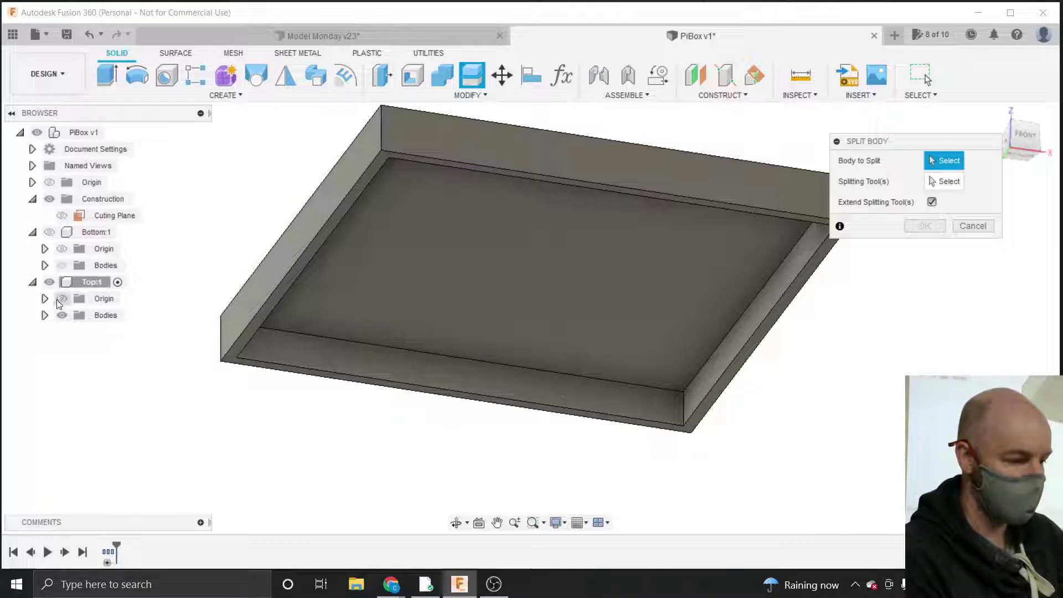
{"action": "left_click", "coordinate": [44, 315]}
{"action": "left_click", "coordinate": [110, 332]}
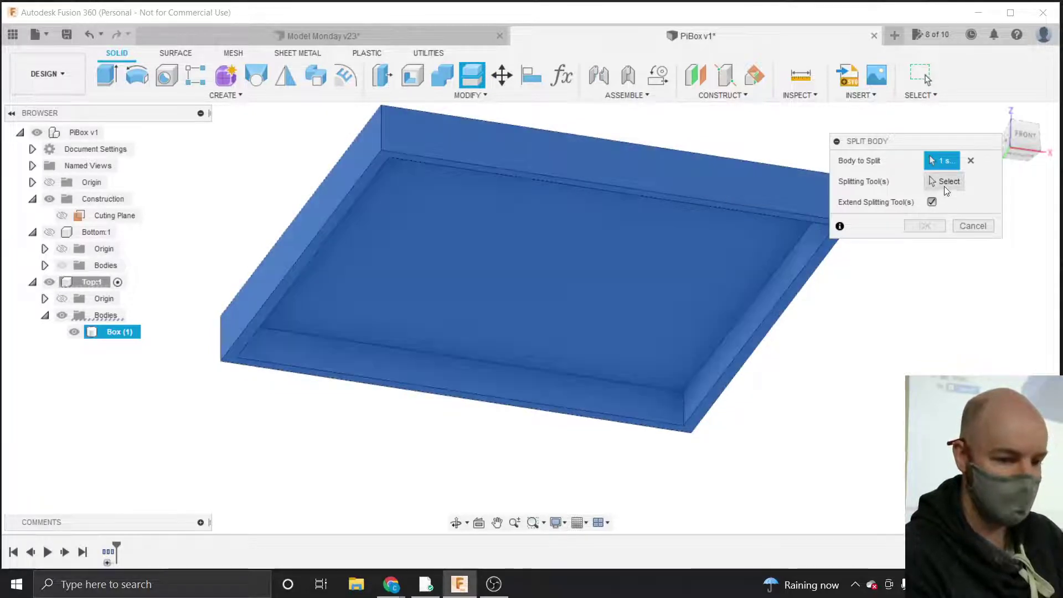
{"action": "left_click", "coordinate": [943, 180]}
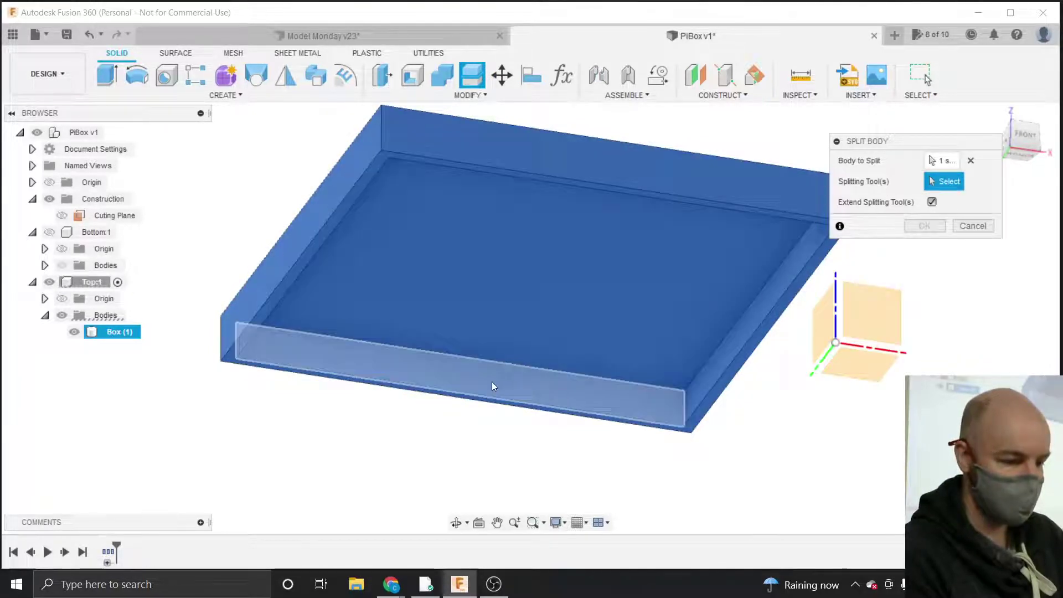
{"action": "left_click", "coordinate": [491, 382]}
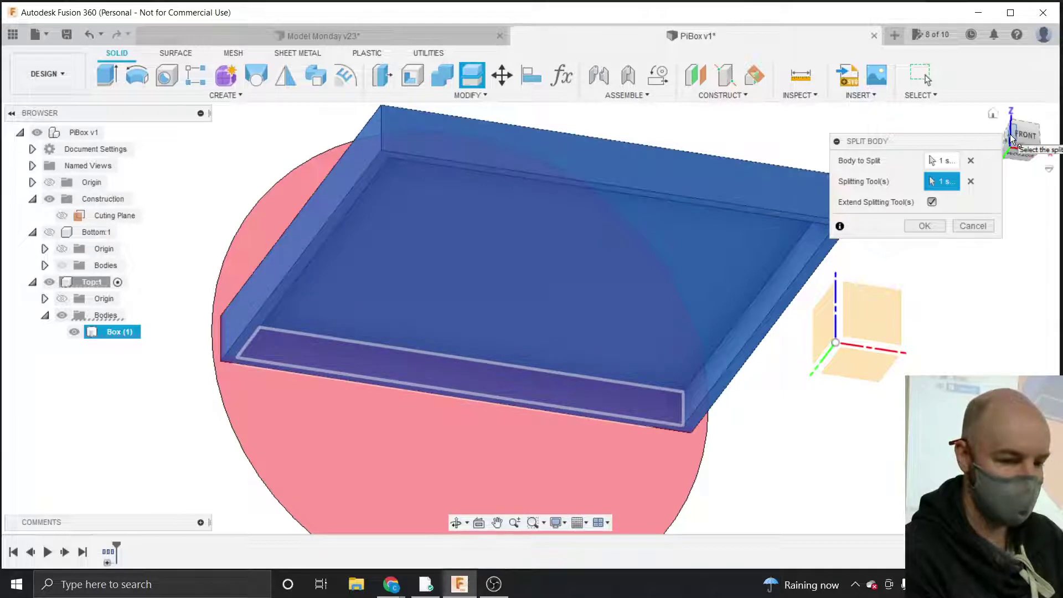
{"action": "left_click_drag", "start_coordinate": [1008, 135], "coordinate": [1056, 141]}
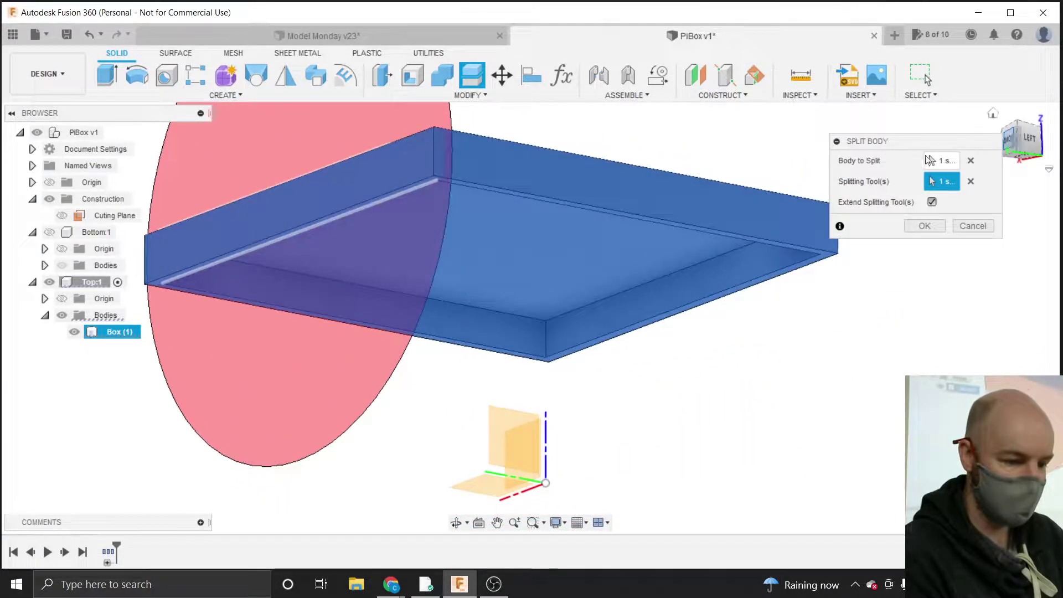
{"action": "left_click", "coordinate": [709, 274]}
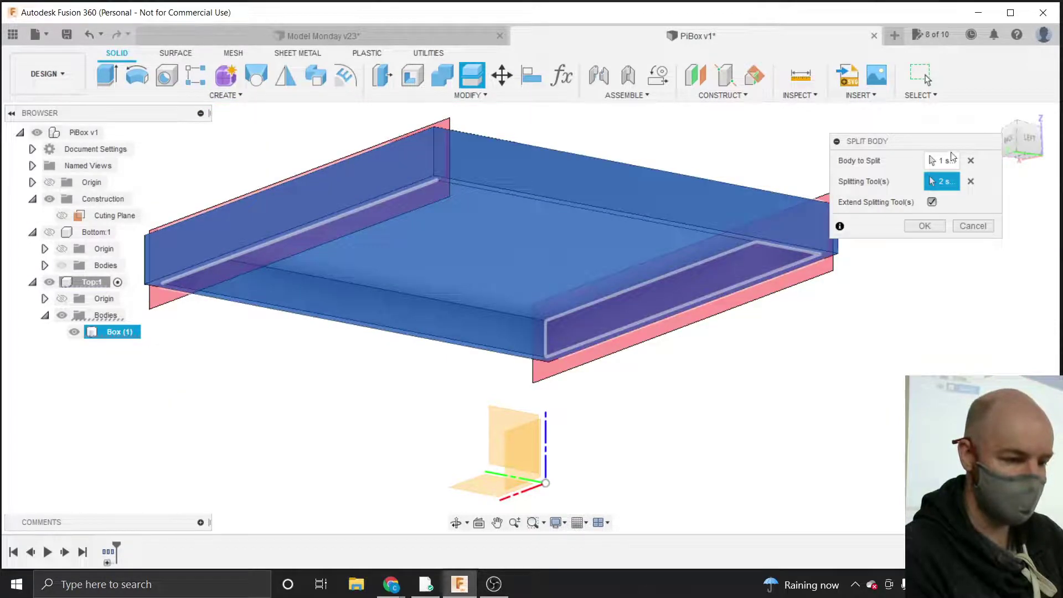
{"action": "mouse_move", "coordinate": [1027, 137]}
{"action": "left_mouse_down"}
{"action": "mouse_move", "coordinate": [1004, 156]}
{"action": "mouse_move", "coordinate": [1003, 134]}
{"action": "left_mouse_up"}
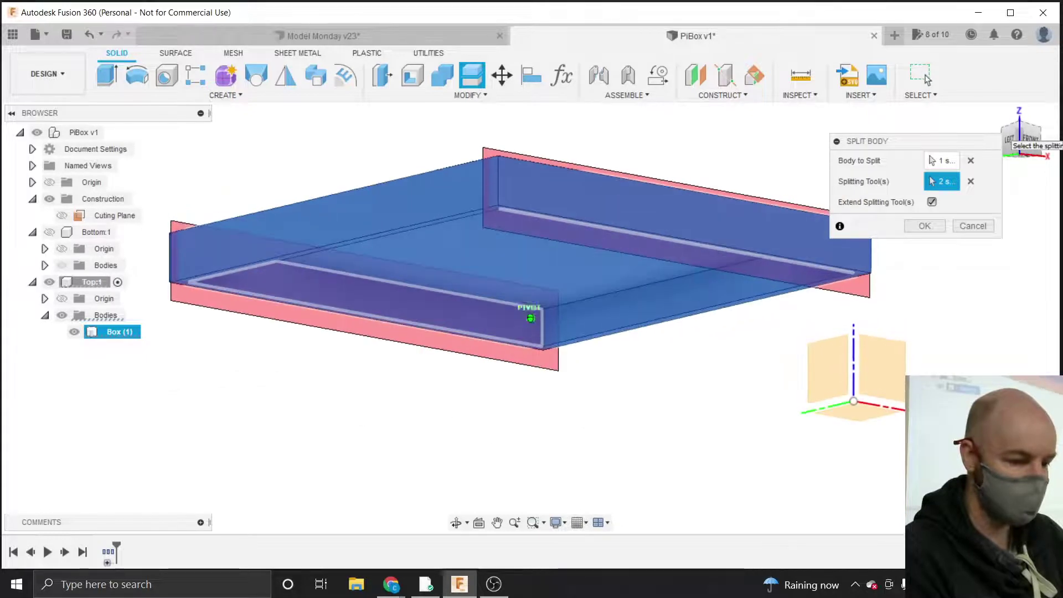
{"action": "left_click", "coordinate": [922, 227]}
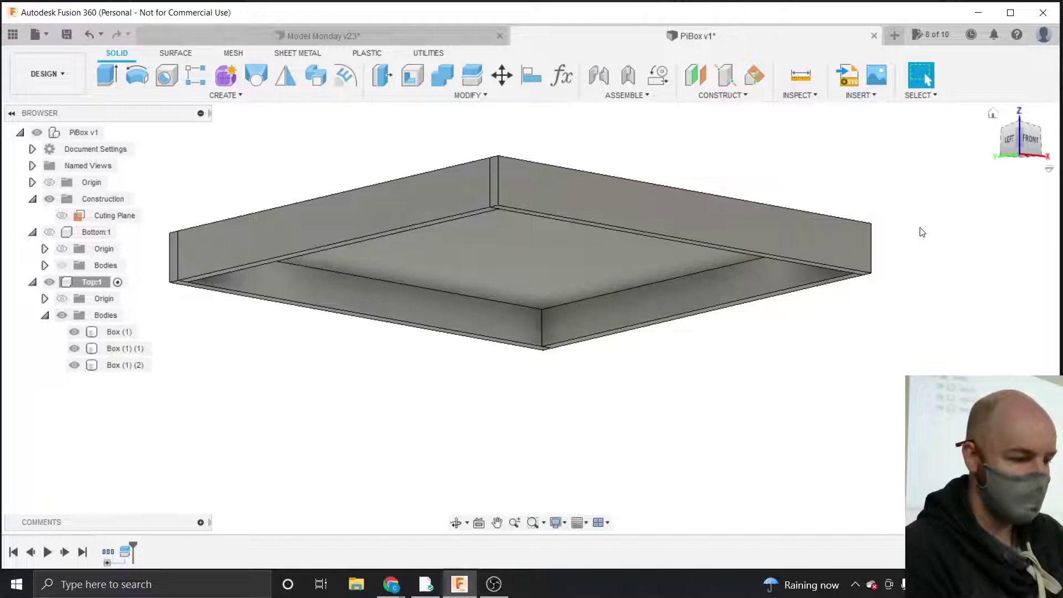
Split the lid's remaining middle body using the inner faces of its left and right walls as splitting tools.
{"action": "left_click", "coordinate": [477, 97]}
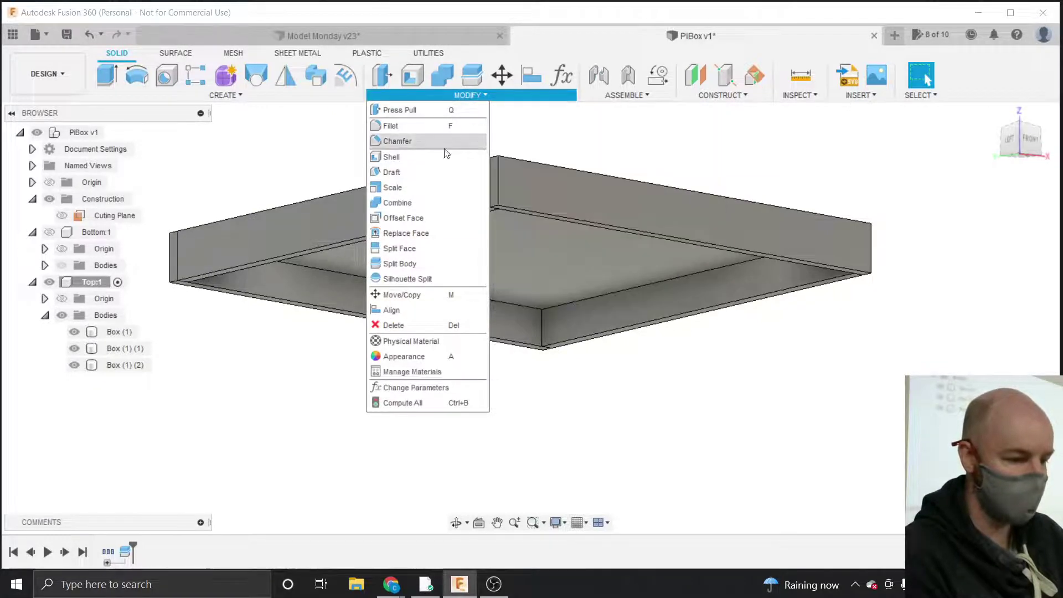
{"action": "left_click", "coordinate": [409, 264]}
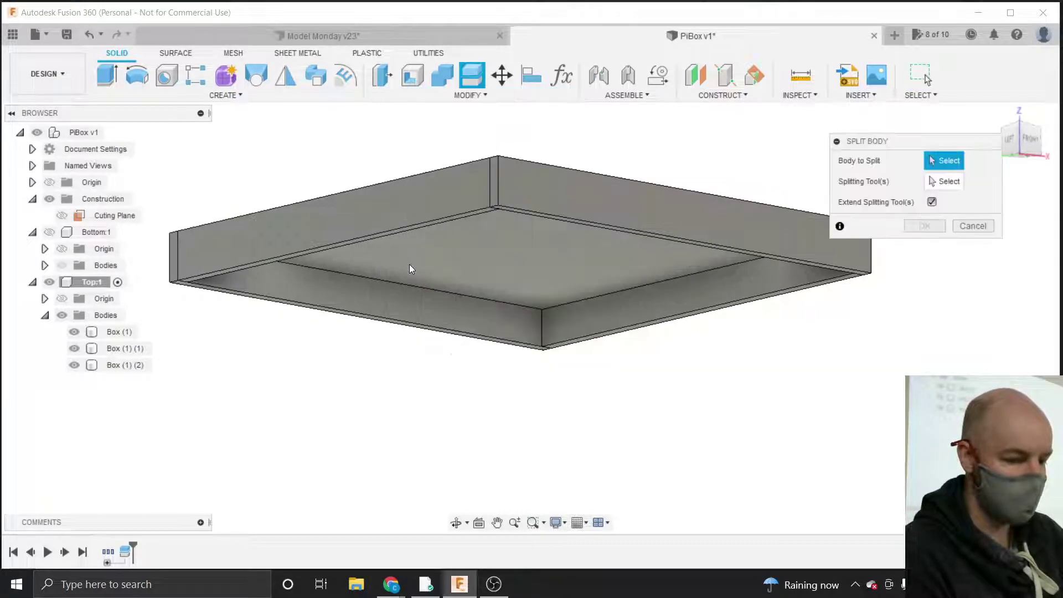
{"action": "left_click", "coordinate": [525, 242]}
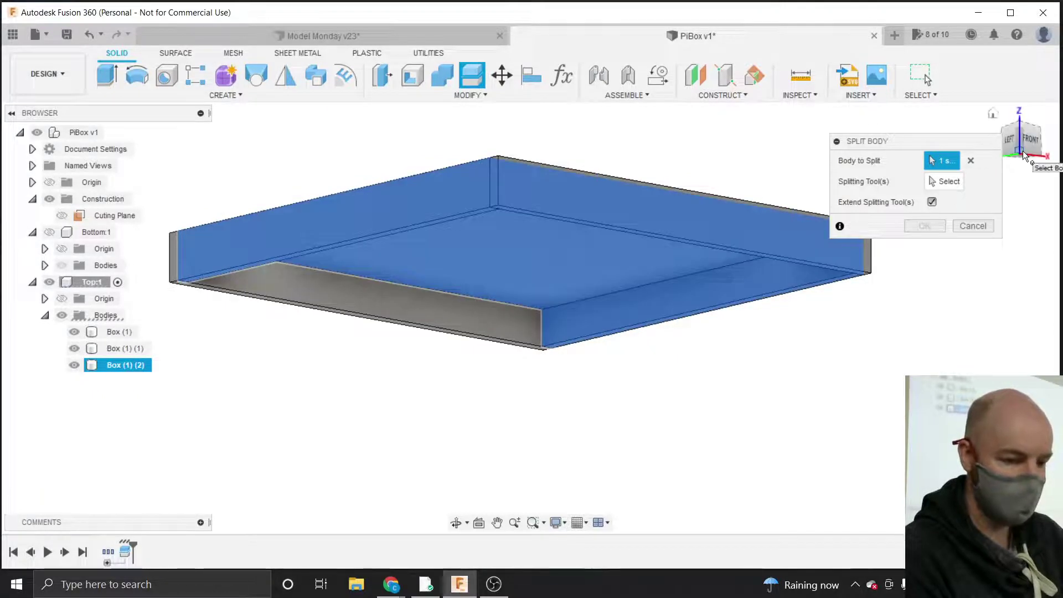
{"action": "left_click", "coordinate": [1022, 151]}
{"action": "left_click_drag", "start_coordinate": [1037, 162], "coordinate": [1001, 179]}
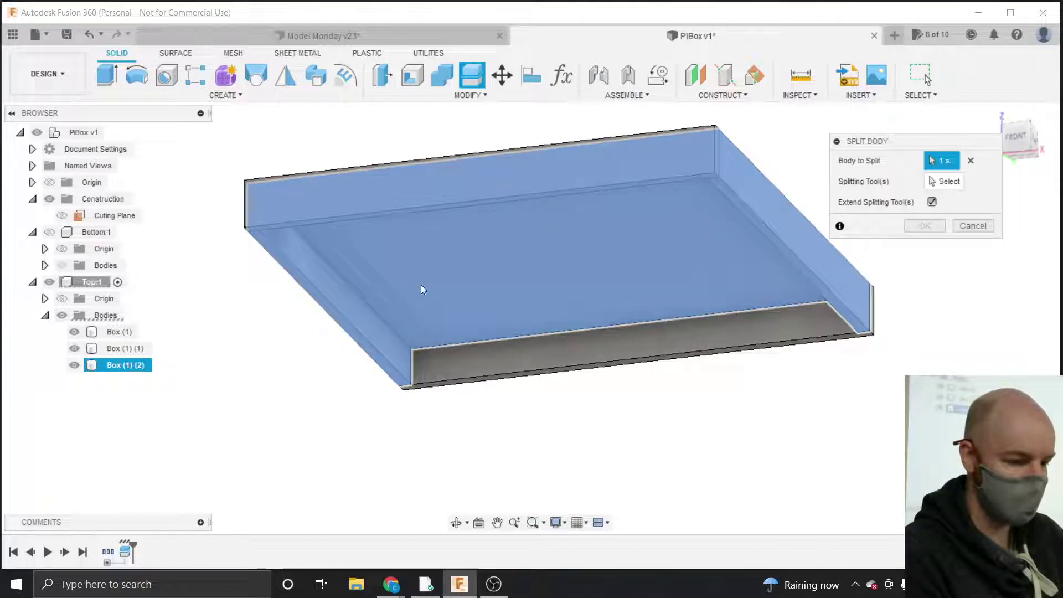
{"action": "left_click", "coordinate": [946, 181]}
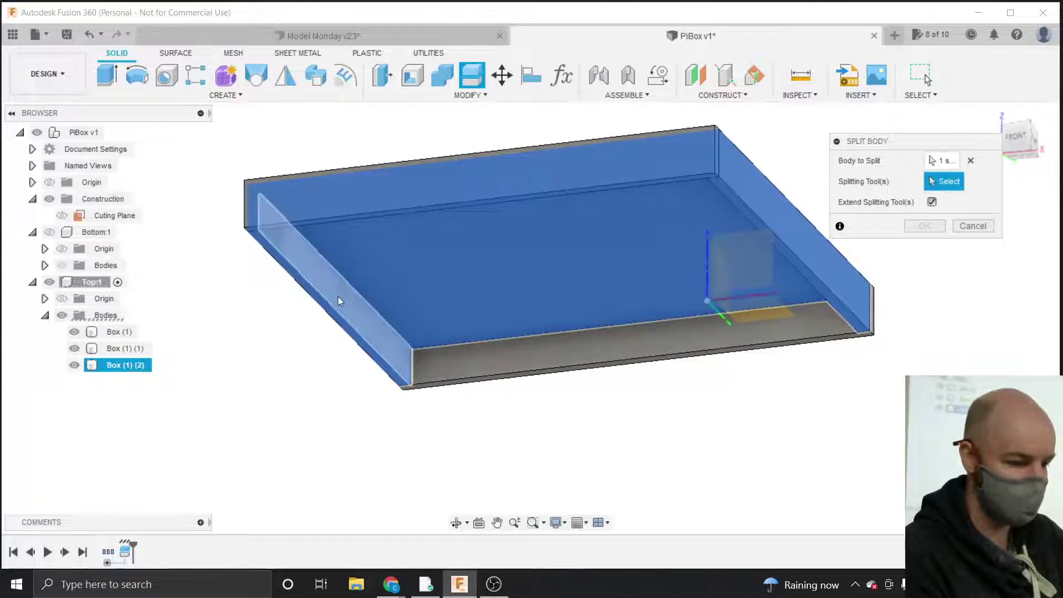
{"action": "left_click", "coordinate": [337, 297]}
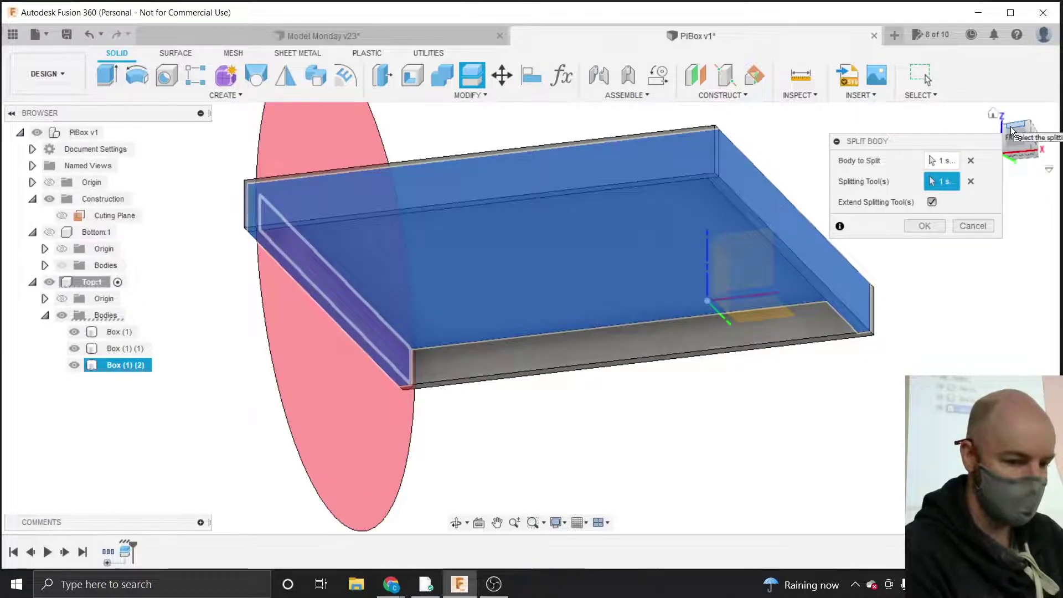
{"action": "left_click_drag", "start_coordinate": [1011, 126], "coordinate": [1035, 128]}
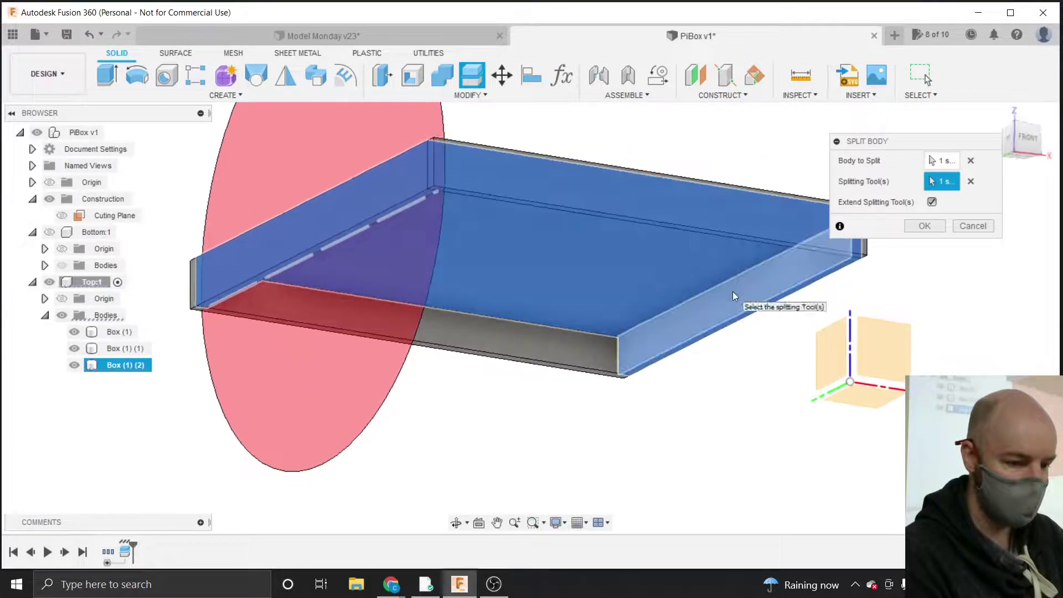
{"action": "left_click", "coordinate": [732, 292]}
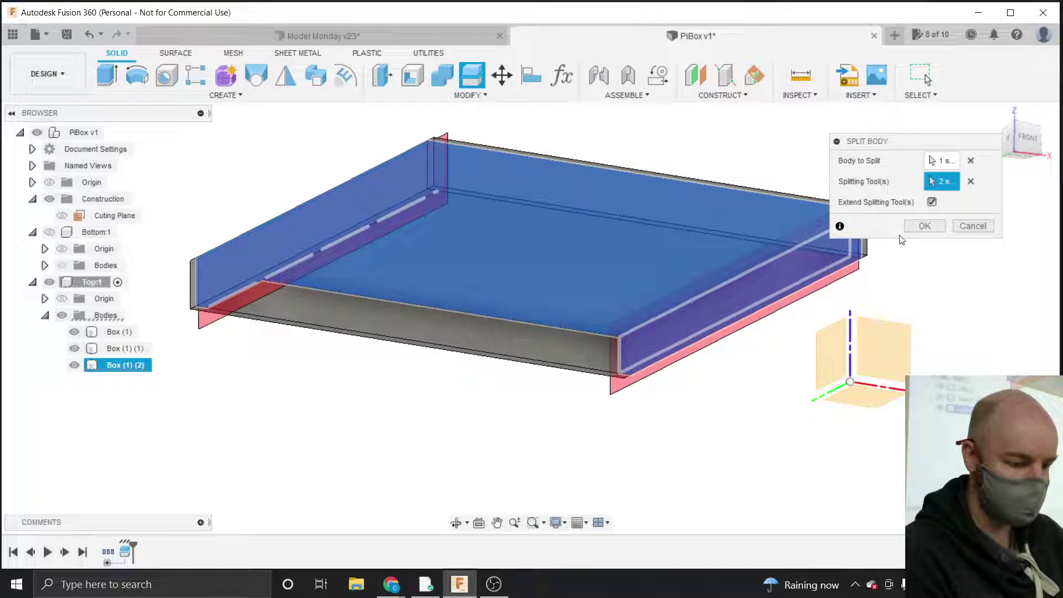
{"action": "left_click", "coordinate": [923, 227]}
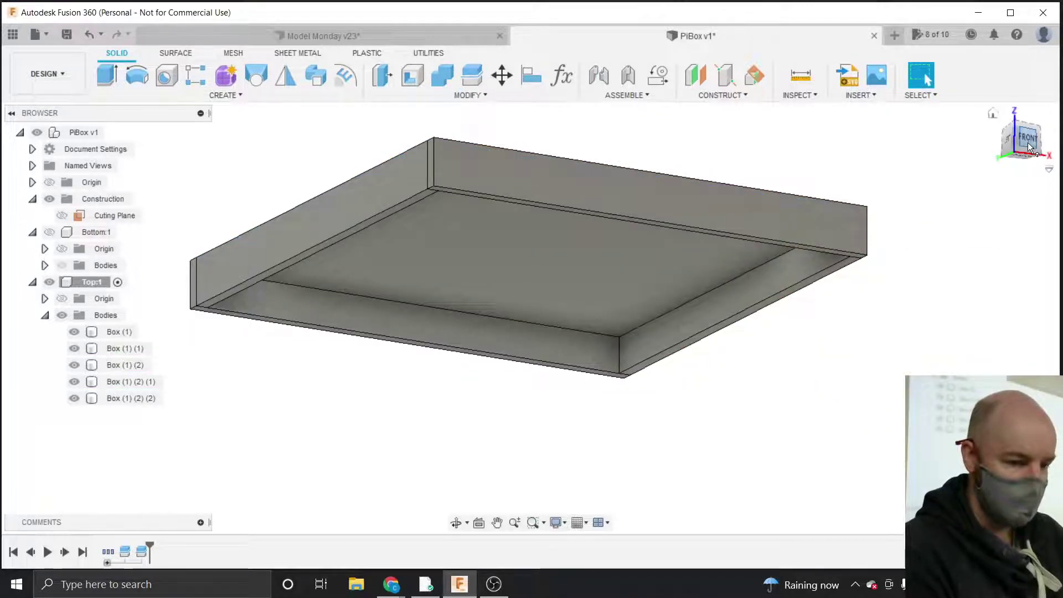
Examine the split lid from above and check the list of bodies in the Top component.
{"action": "mouse_move", "coordinate": [1027, 141]}
{"action": "left_mouse_down"}
{"action": "mouse_move", "coordinate": [1003, 182]}
{"action": "mouse_move", "coordinate": [982, 181]}
{"action": "left_mouse_up"}
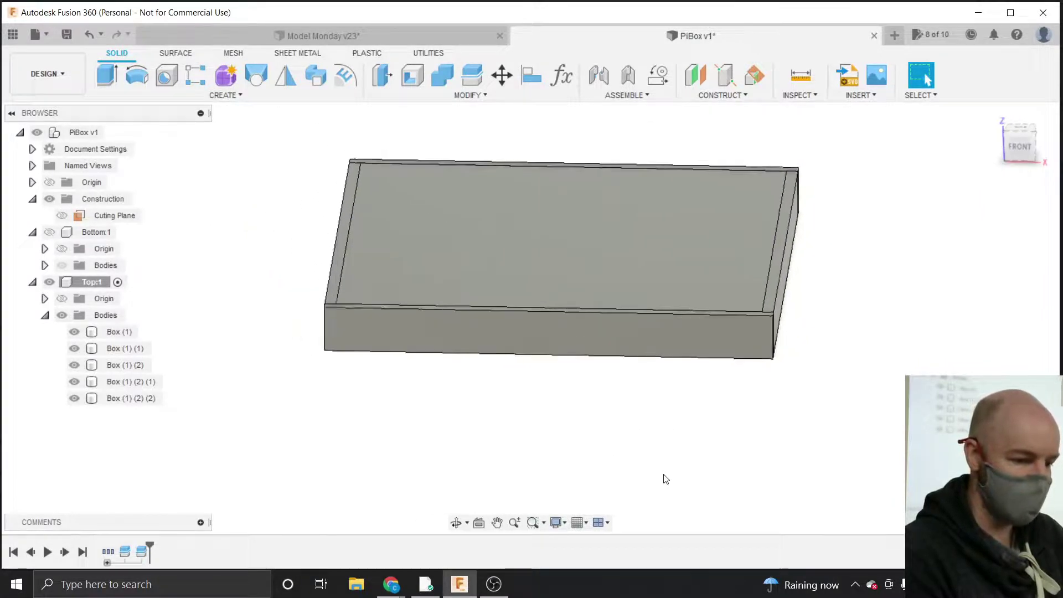
{"action": "left_click", "coordinate": [538, 256]}
{"action": "scroll", "coordinate": [538, 256], "scroll_direction": "up", "scroll_amount": 1}
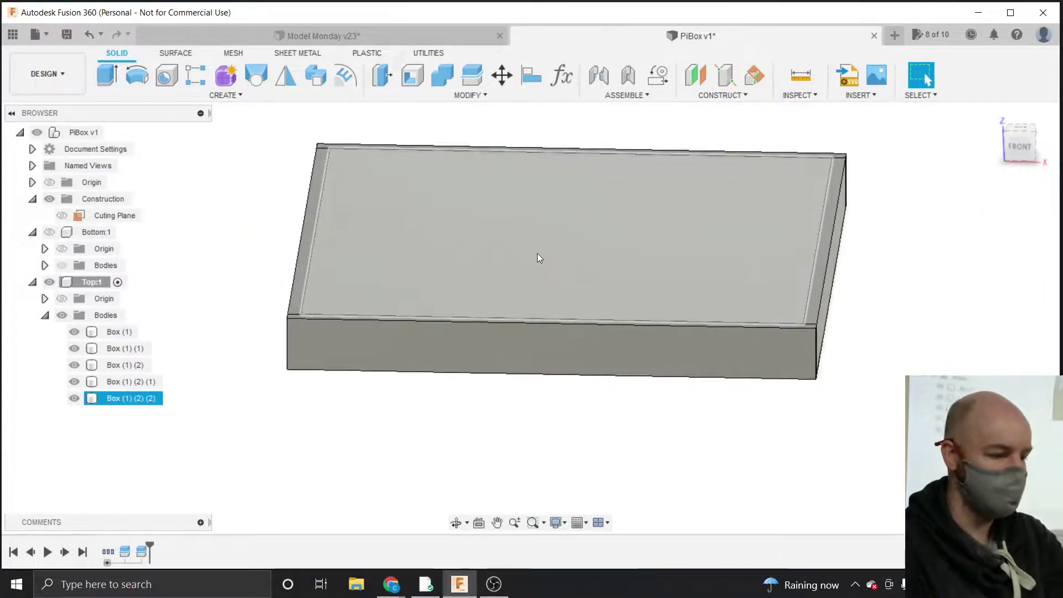
{"action": "key", "text": "Escape"}
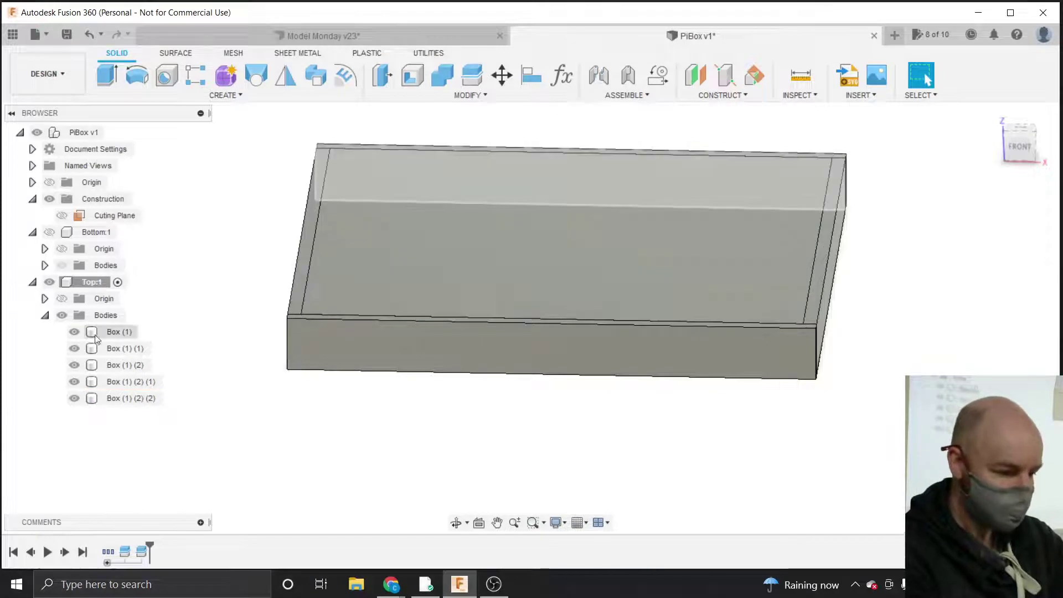
{"action": "left_click", "coordinate": [45, 315]}
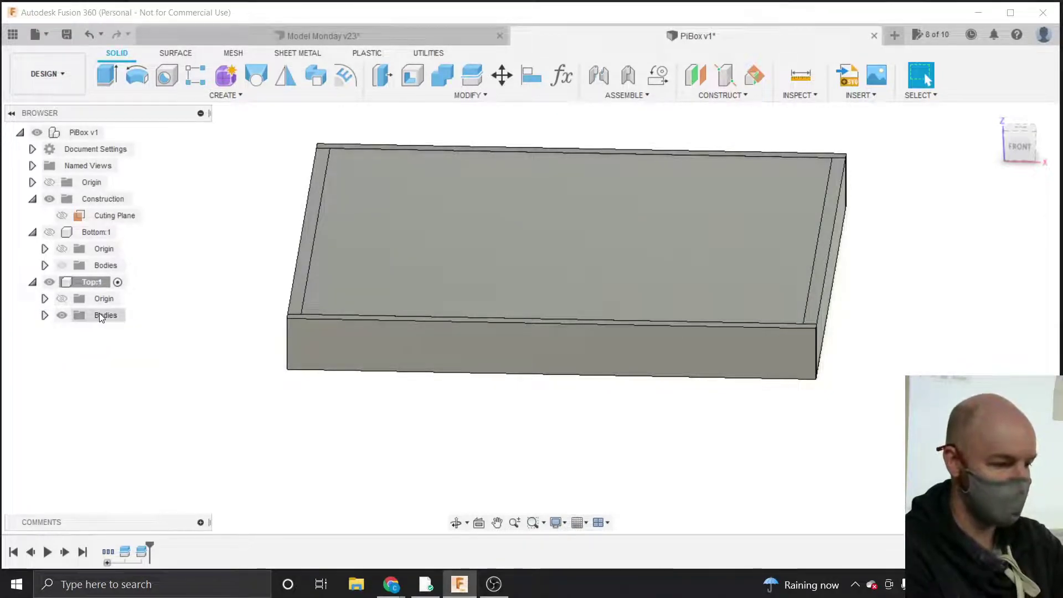
{"action": "left_click", "coordinate": [45, 316]}
{"action": "left_click", "coordinate": [45, 316]}
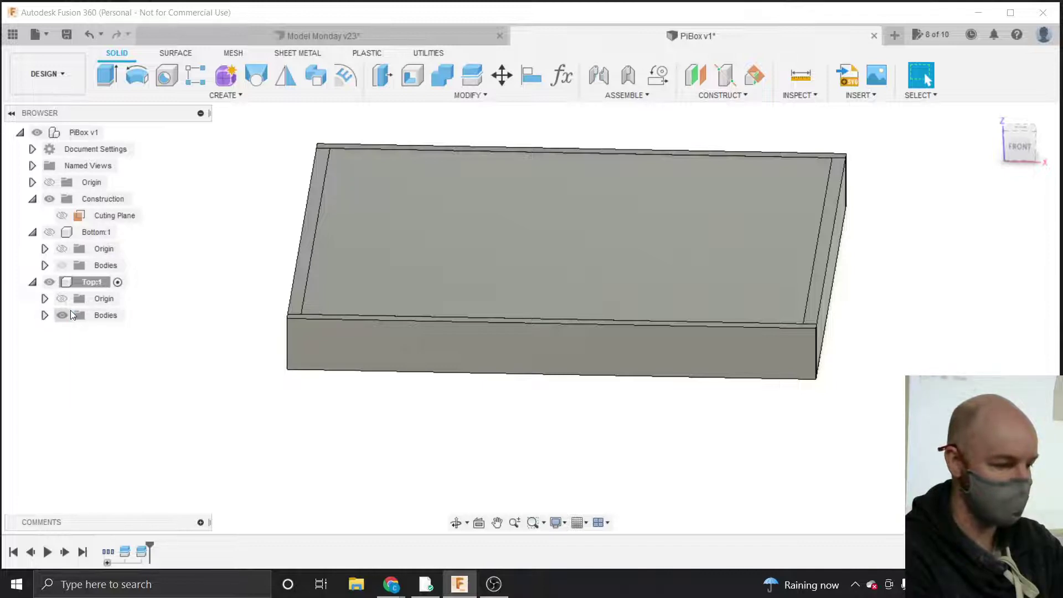
{"action": "left_click", "coordinate": [45, 316]}
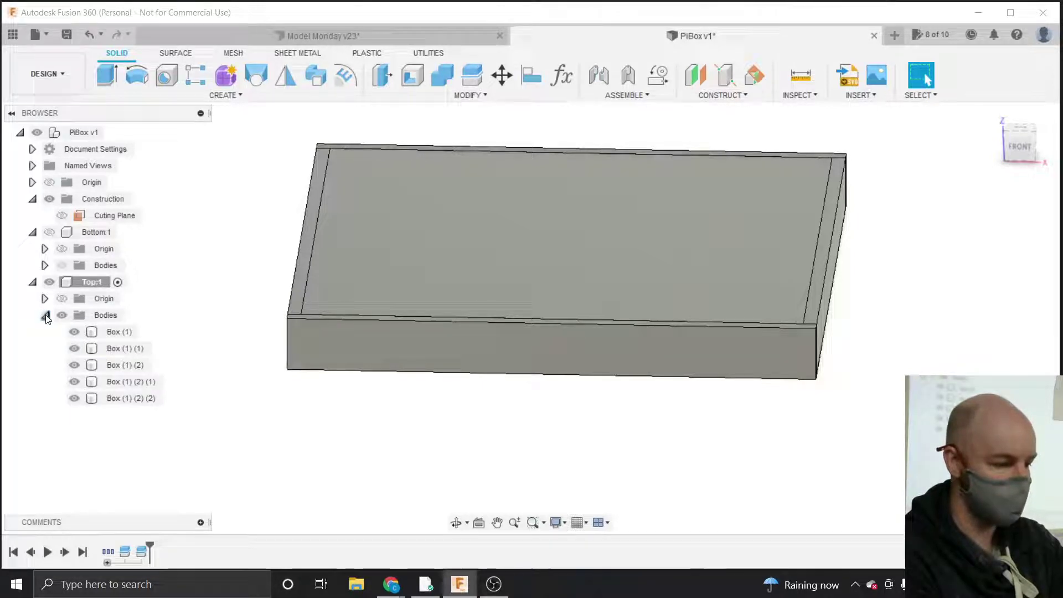
{"action": "left_click", "coordinate": [44, 316]}
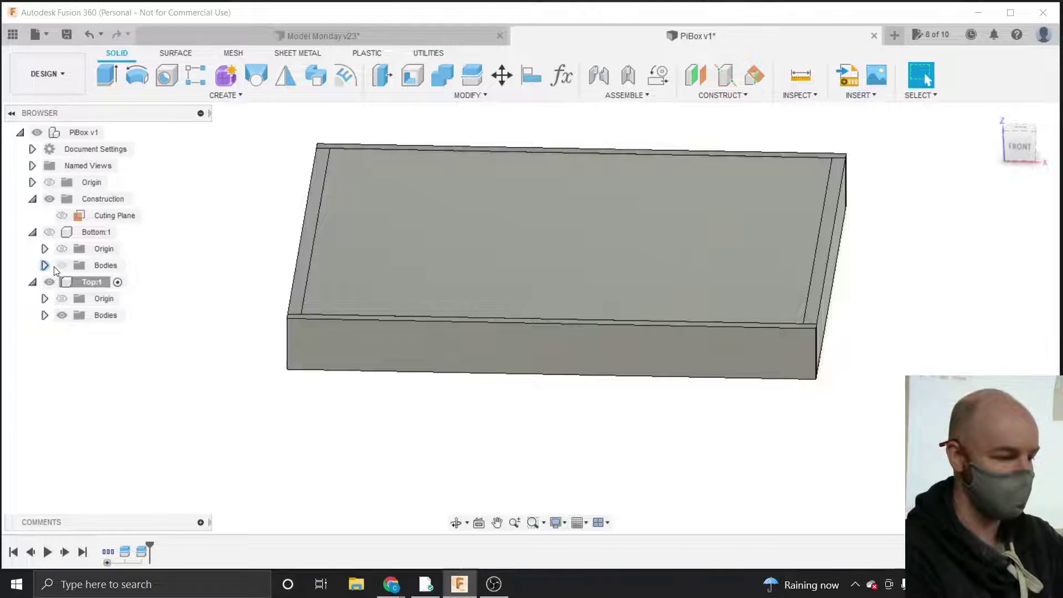
Show the Bottom component and activate the top-level PiBox component.
{"action": "left_click", "coordinate": [49, 232]}
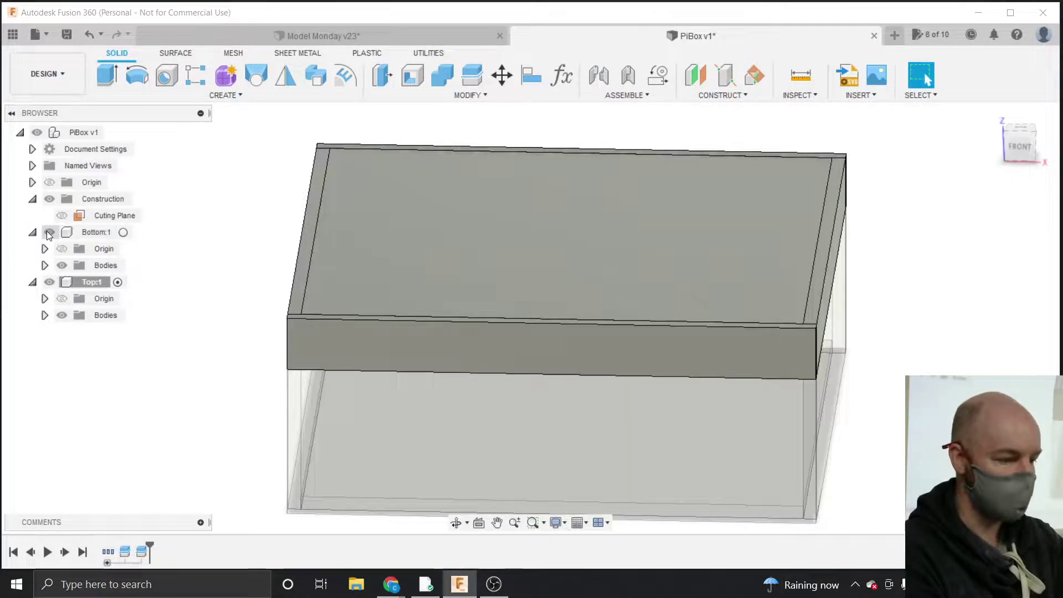
{"action": "left_click", "coordinate": [50, 232]}
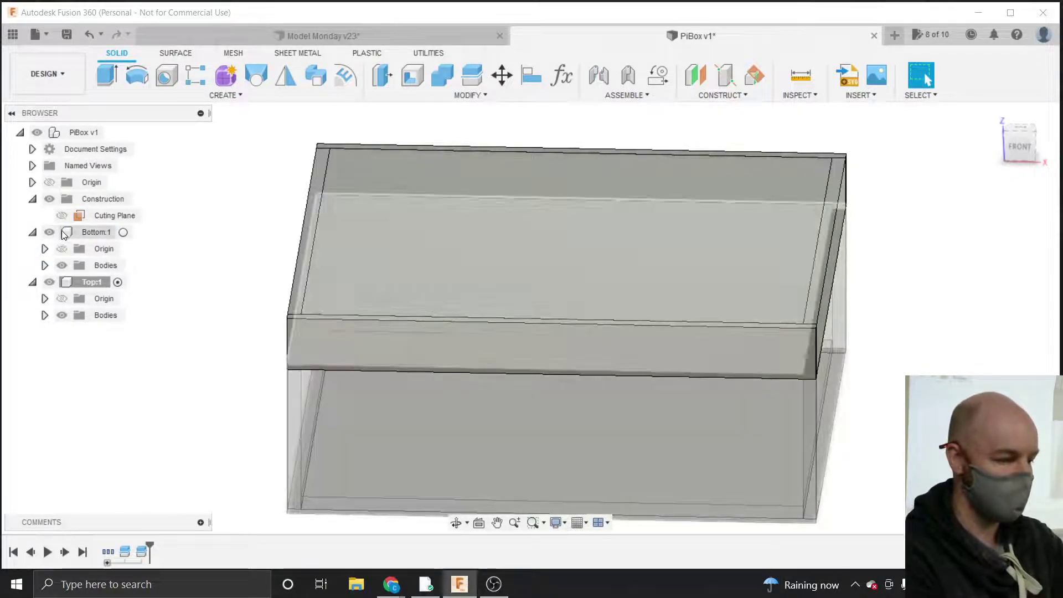
{"action": "left_click", "coordinate": [50, 232]}
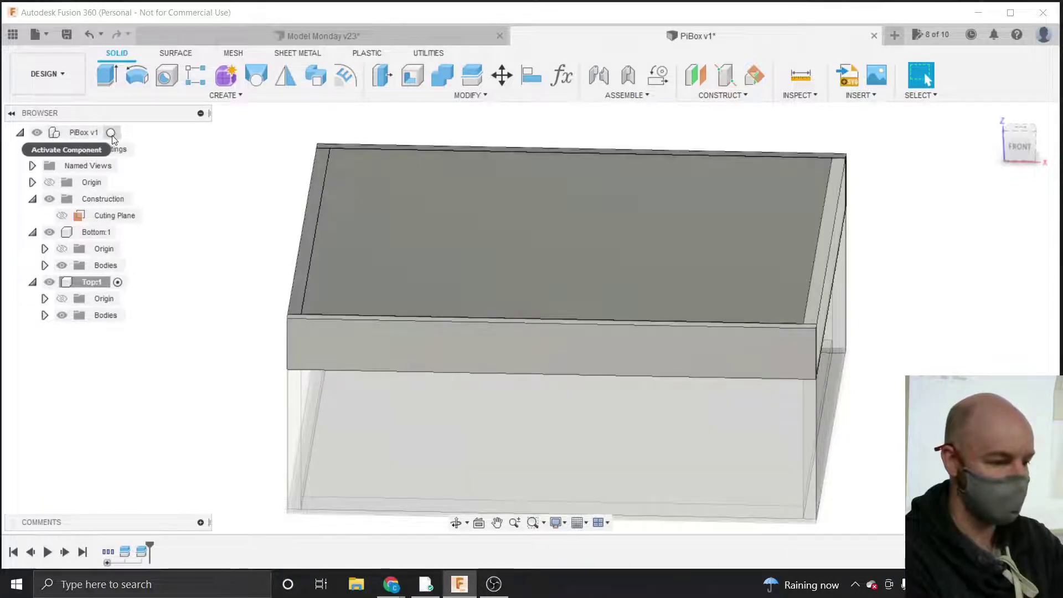
{"action": "left_click", "coordinate": [112, 132]}
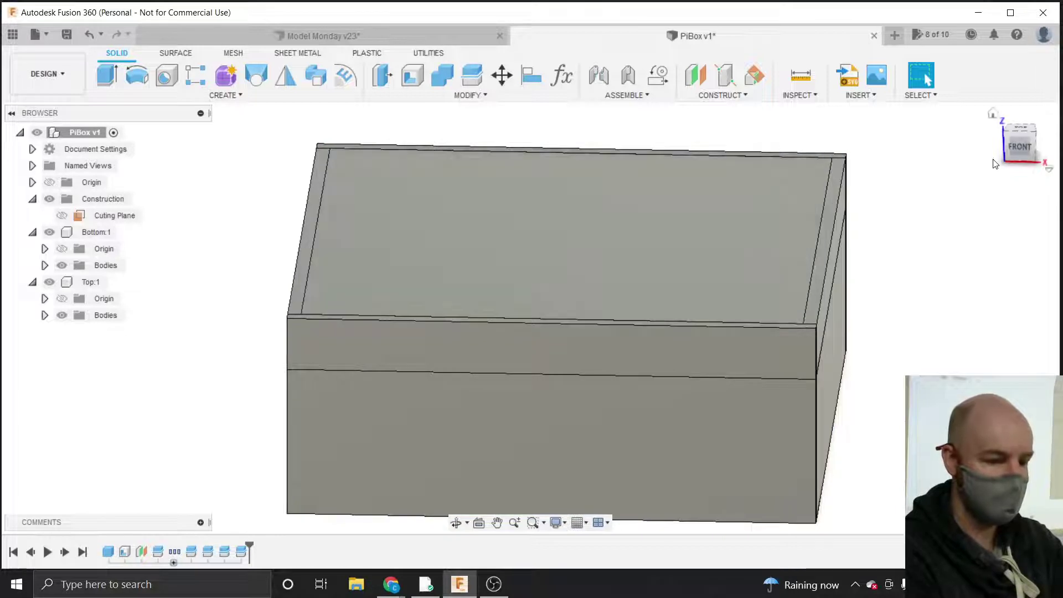
Highlight the Bottom and Top components in turn to check which part of the box each covers.
{"action": "left_click", "coordinate": [1010, 148]}
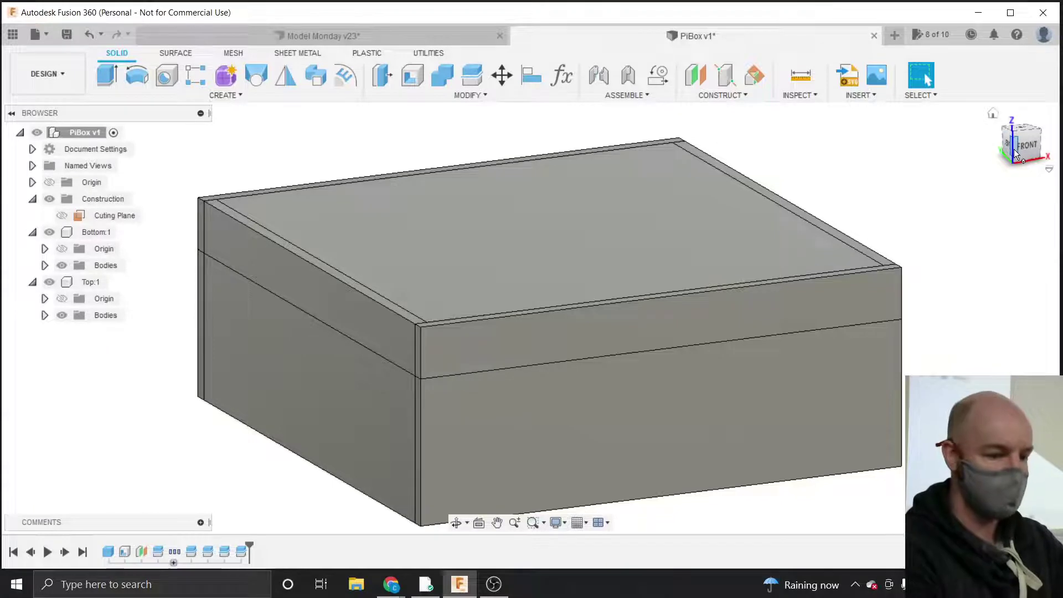
{"action": "middle_click_drag", "start_coordinate": [529, 311], "coordinate": [394, 310], "text": "shift"}
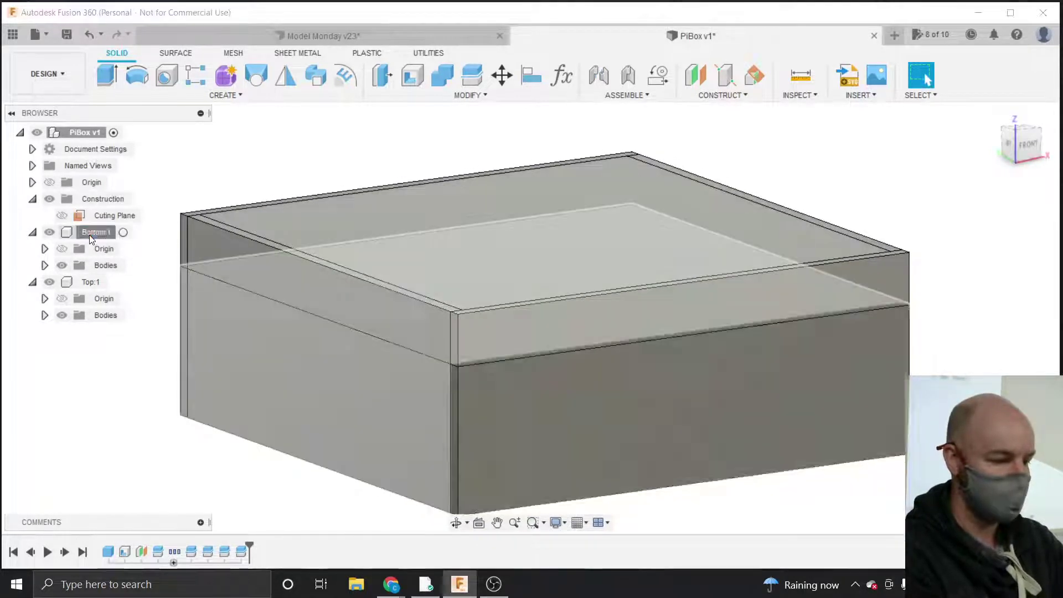
{"action": "left_click", "coordinate": [93, 232]}
{"action": "left_click", "coordinate": [90, 282]}
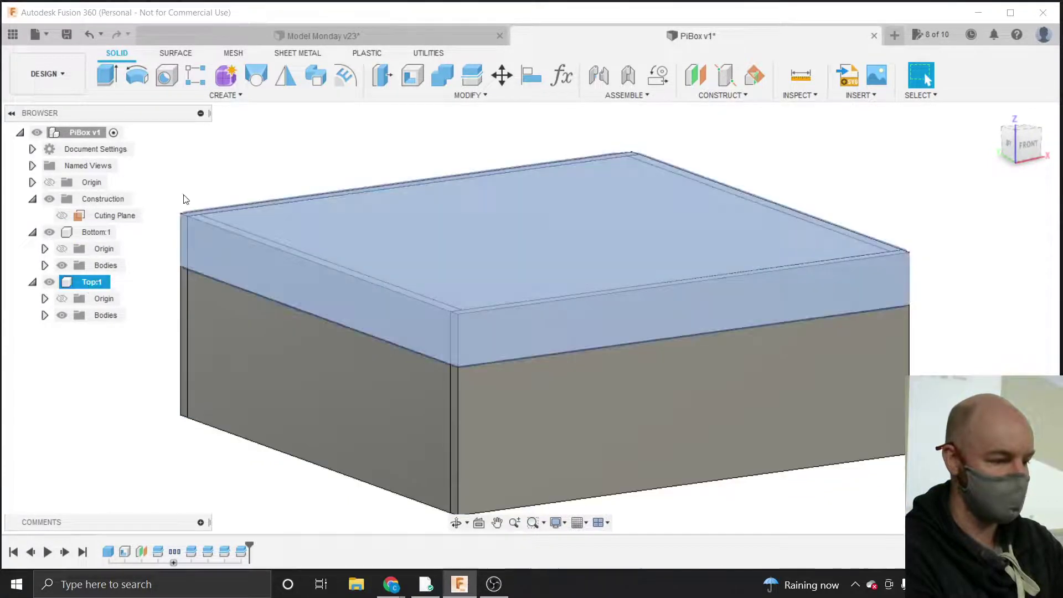
{"action": "left_click", "coordinate": [191, 188]}
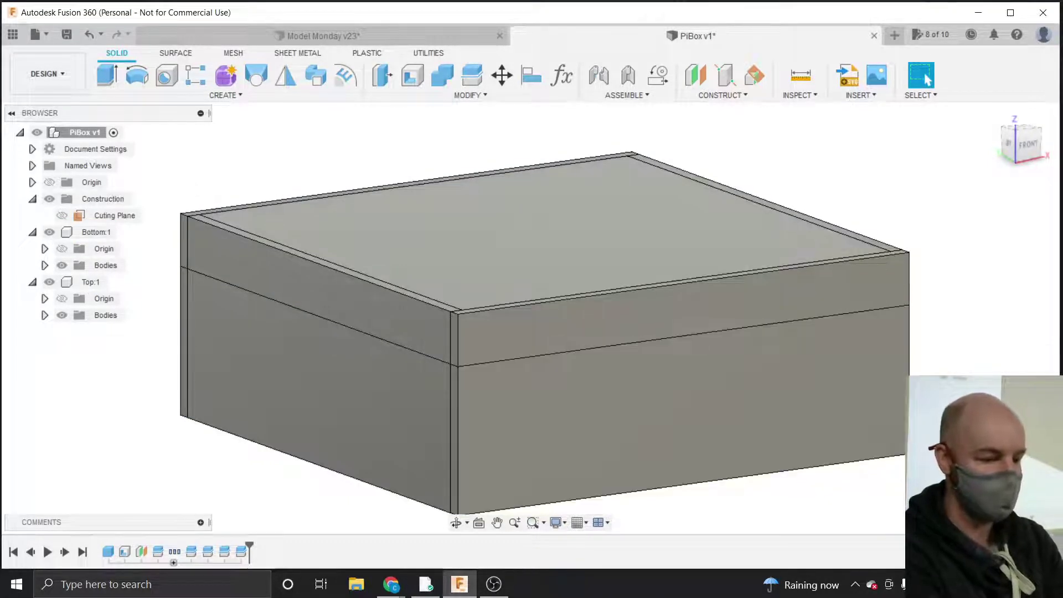
{"action": "middle_click_drag", "start_coordinate": [743, 333], "coordinate": [712, 332], "text": "shift"}
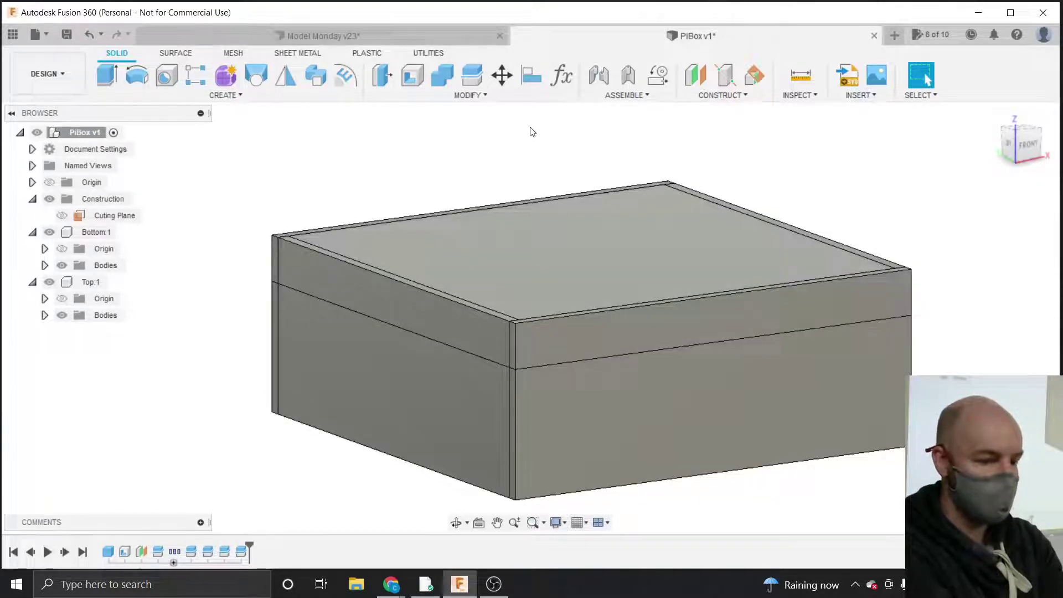
Start an As-Built Joint of type Revolute between the Top and Bottom components.
{"action": "left_click", "coordinate": [638, 95]}
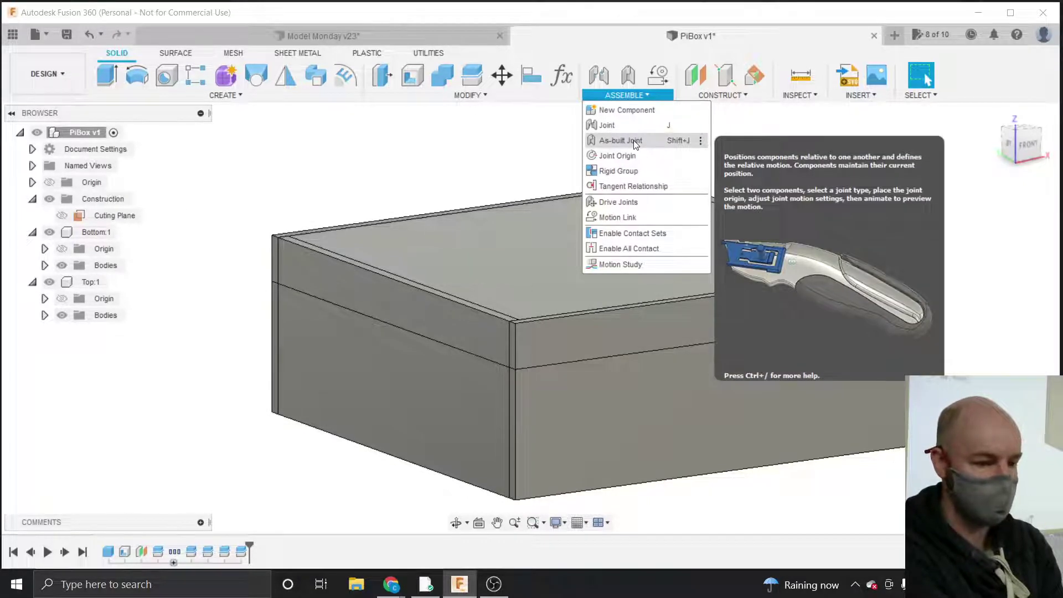
{"action": "left_click", "coordinate": [634, 142]}
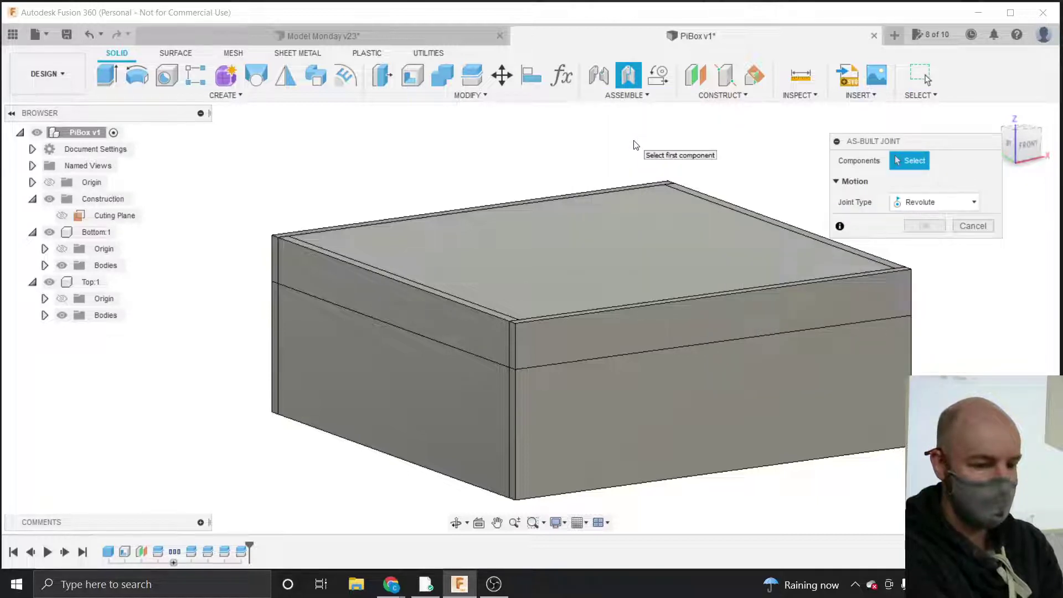
{"action": "left_click_drag", "start_coordinate": [869, 143], "coordinate": [547, 234]}
{"action": "left_click", "coordinate": [592, 294]}
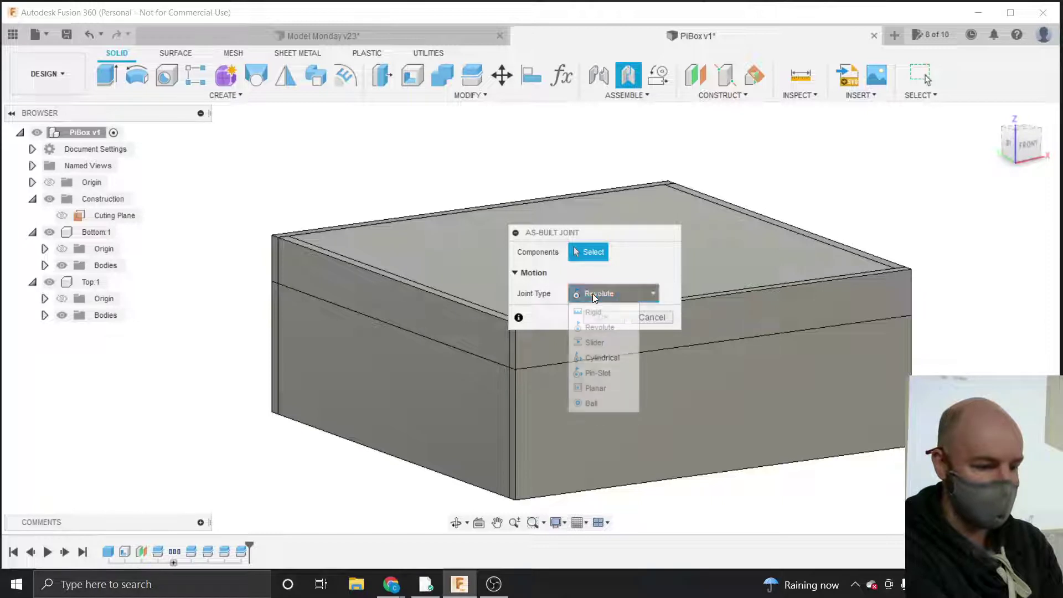
{"action": "left_click", "coordinate": [592, 311]}
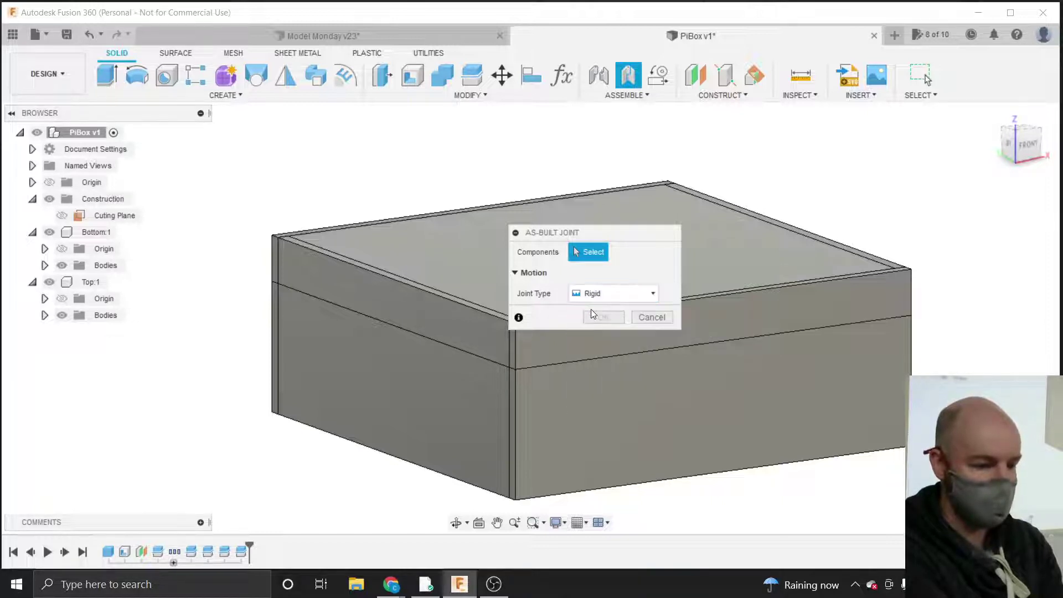
{"action": "left_click", "coordinate": [595, 295]}
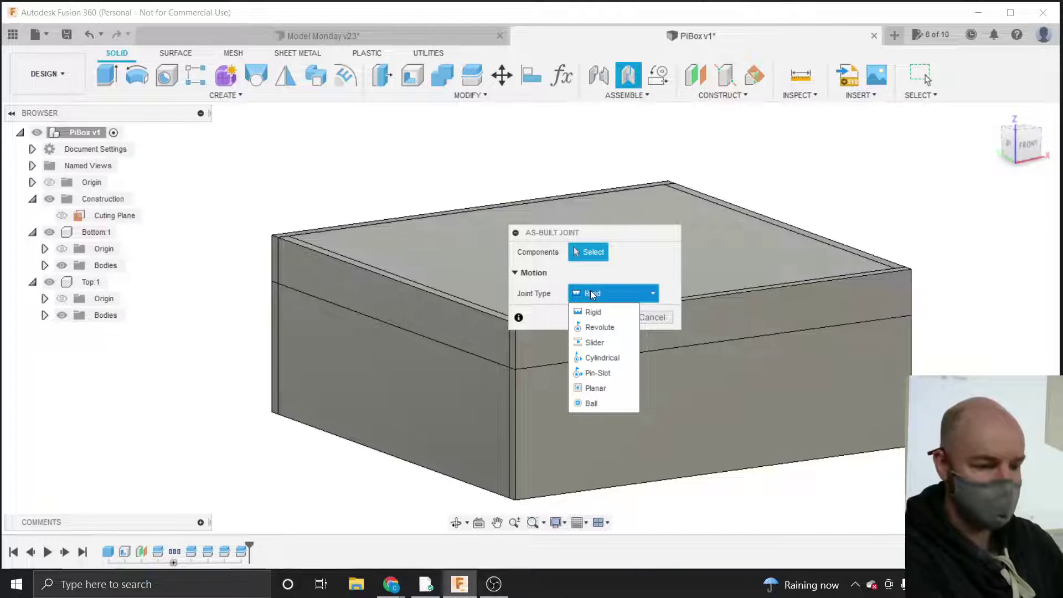
{"action": "left_click", "coordinate": [600, 326]}
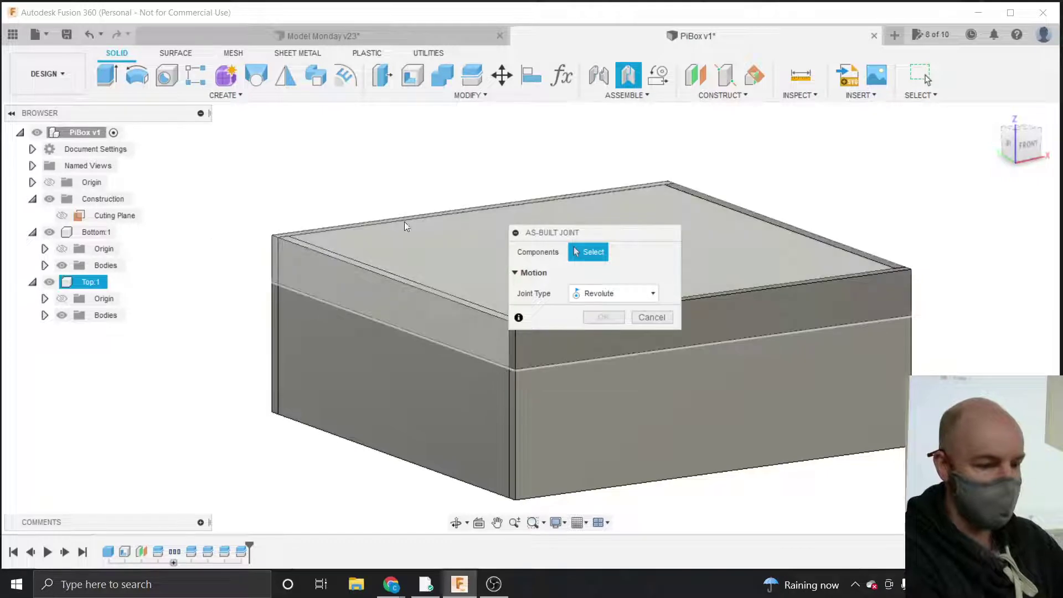
{"action": "left_click_drag", "start_coordinate": [544, 238], "coordinate": [571, 242]}
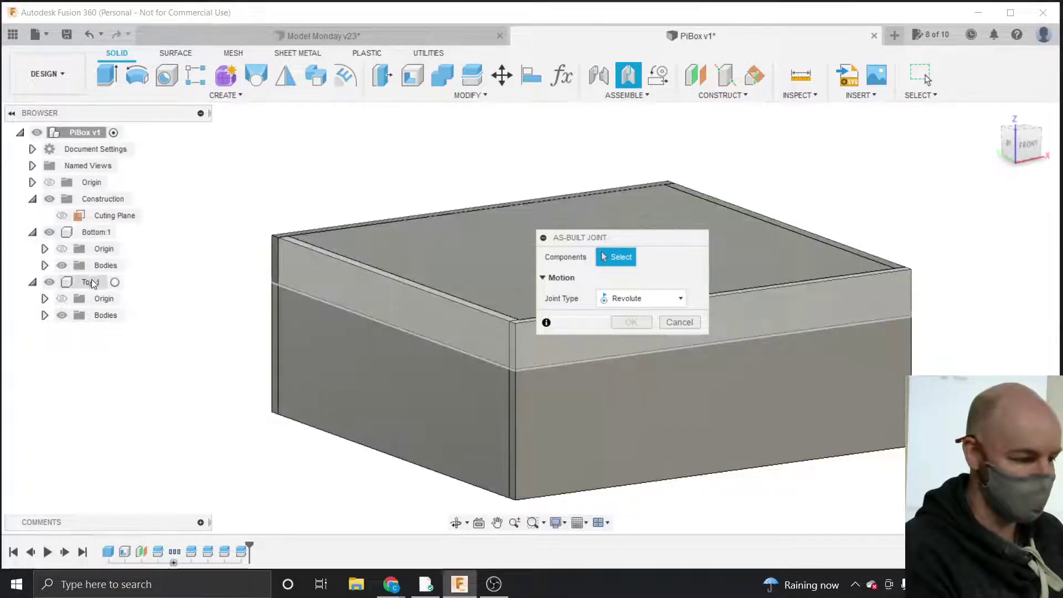
{"action": "left_click", "coordinate": [89, 282]}
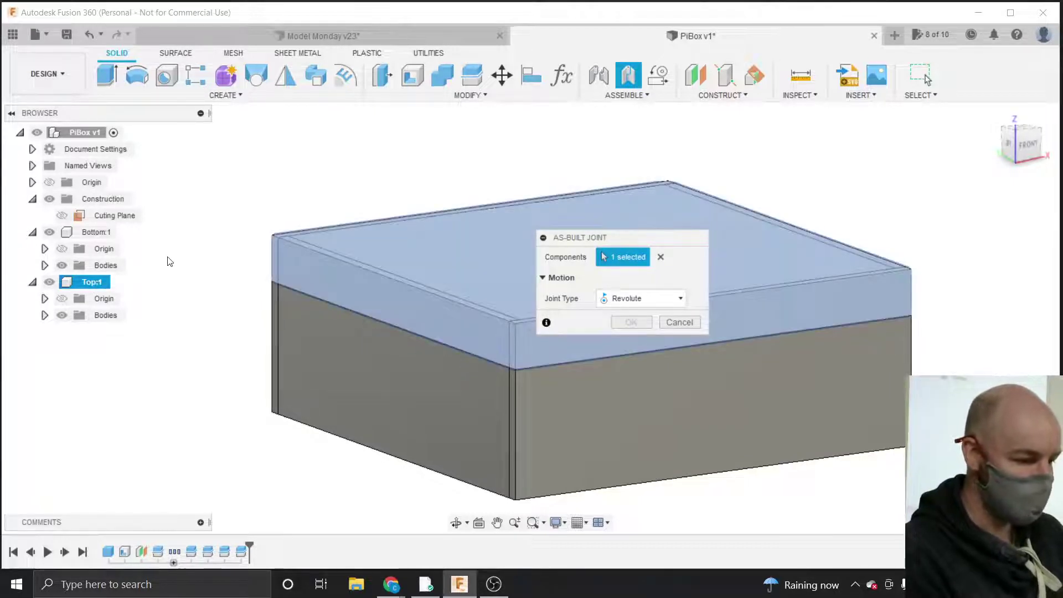
{"action": "left_click", "coordinate": [93, 232]}
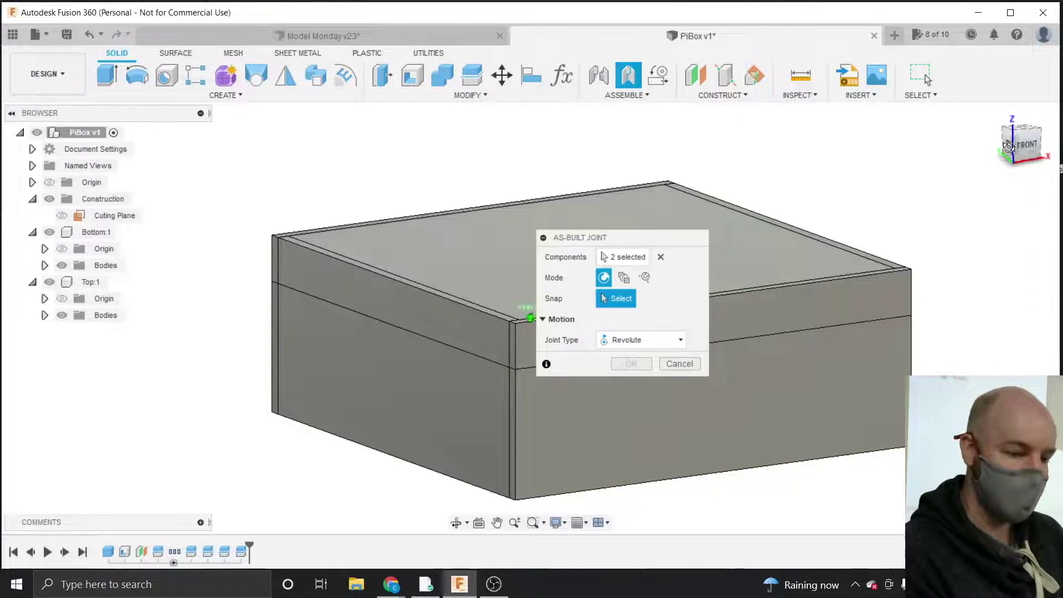
Place the joint origin at the right-hand rear corner, on the back edge of the seam between lid and base.
{"action": "left_click_drag", "start_coordinate": [1008, 147], "coordinate": [918, 150]}
{"action": "left_click_drag", "start_coordinate": [608, 244], "coordinate": [906, 221]}
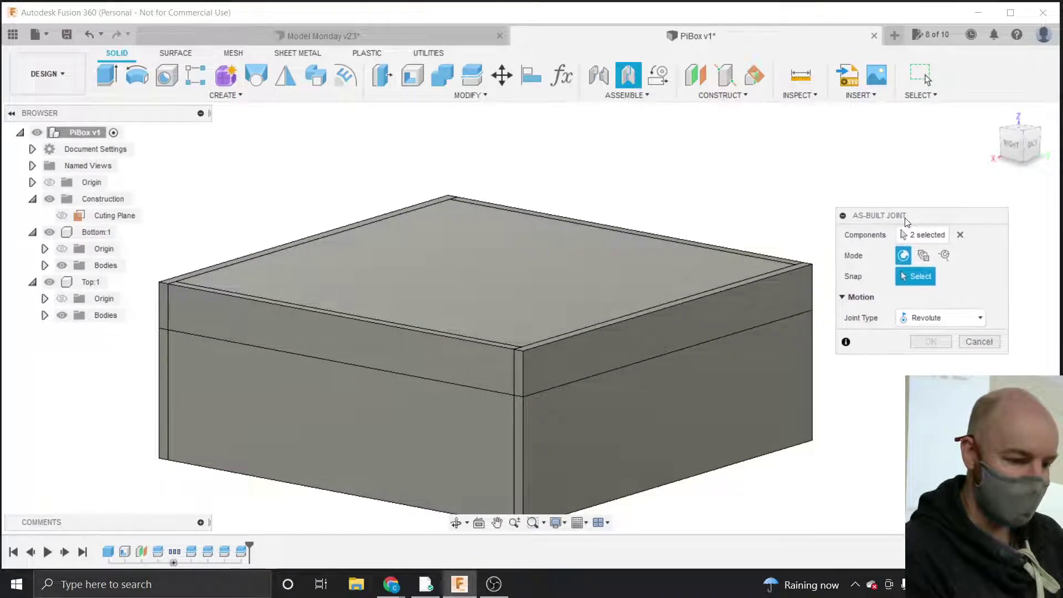
{"action": "left_click", "coordinate": [536, 392]}
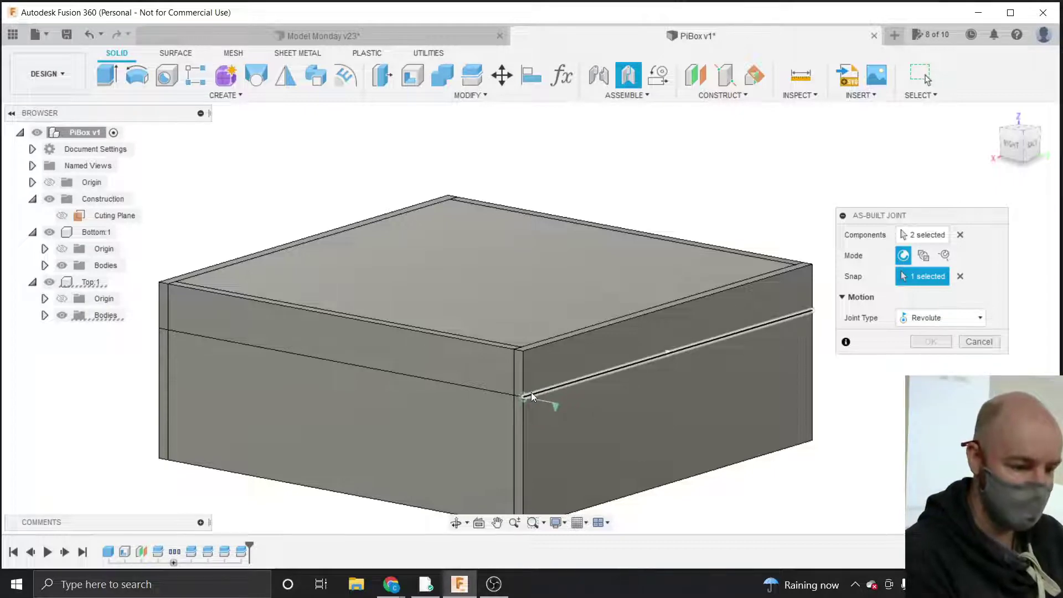
{"action": "left_click", "coordinate": [523, 393]}
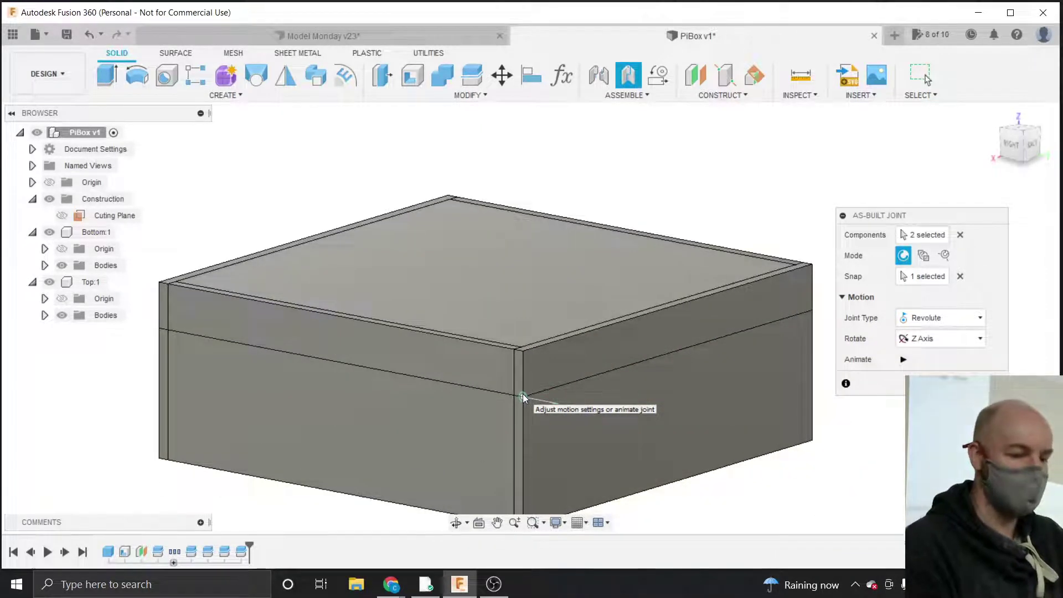
Animate the lid's rotation about the Z axis and create the revolute joint.
{"action": "left_click", "coordinate": [902, 360]}
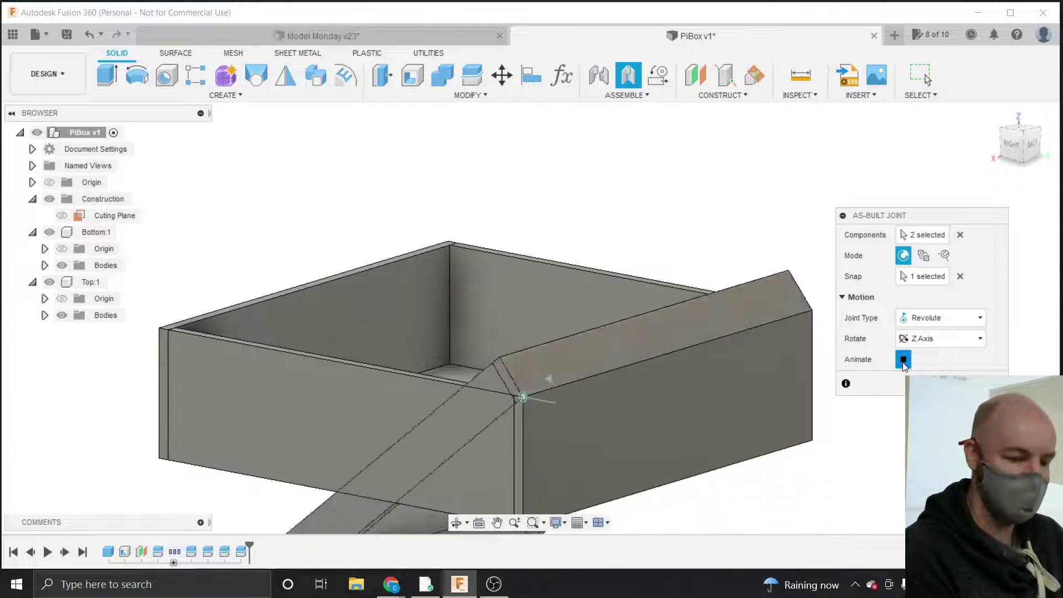
{"action": "left_click", "coordinate": [903, 361]}
{"action": "left_click", "coordinate": [902, 360]}
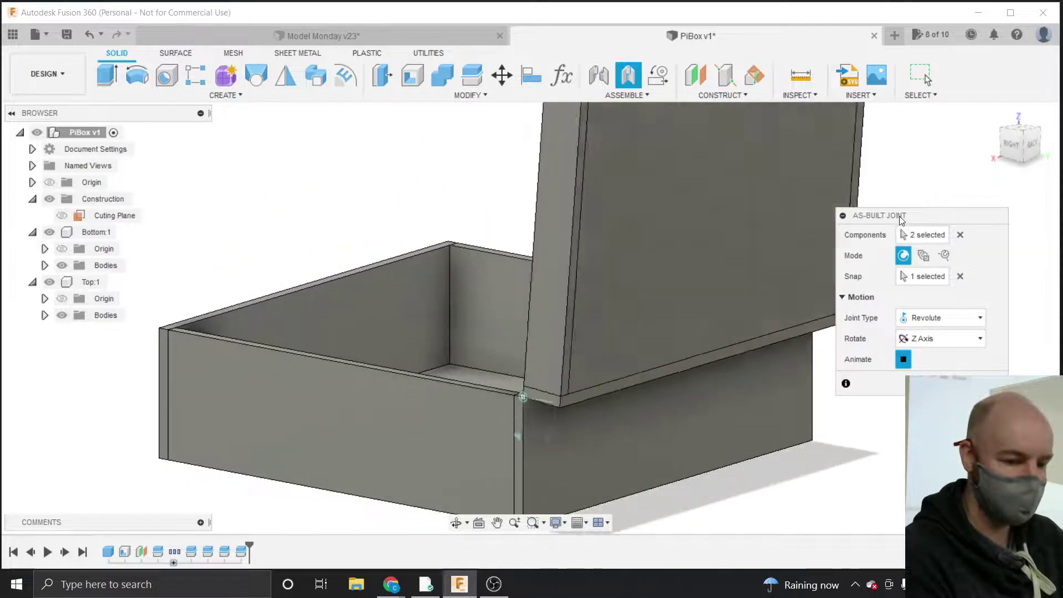
{"action": "left_click_drag", "start_coordinate": [901, 220], "coordinate": [867, 176]}
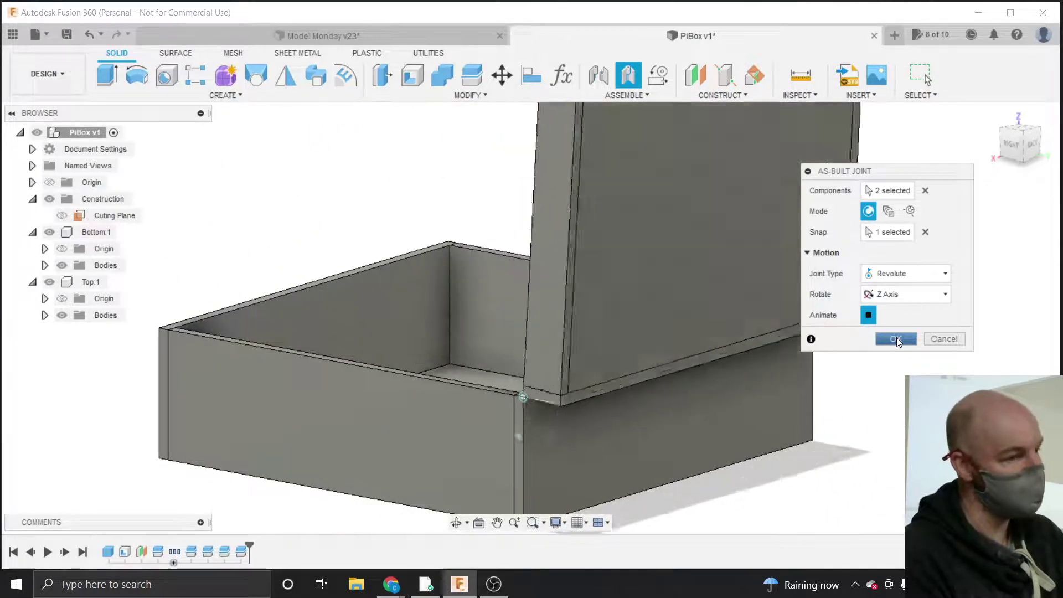
{"action": "left_click", "coordinate": [895, 338]}
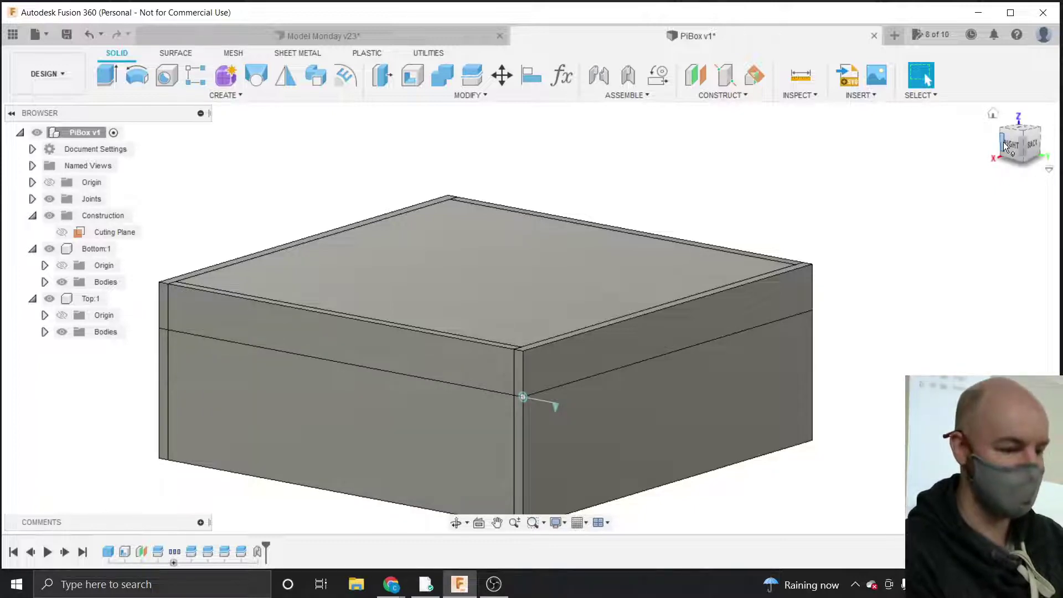
{"action": "mouse_move", "coordinate": [1004, 147]}
{"action": "middle_mouse_down", "text": "shift"}
{"action": "mouse_move", "coordinate": [907, 151]}
{"action": "mouse_move", "coordinate": [958, 148]}
{"action": "mouse_move", "coordinate": [1004, 193]}
{"action": "middle_mouse_up", "text": "shift"}
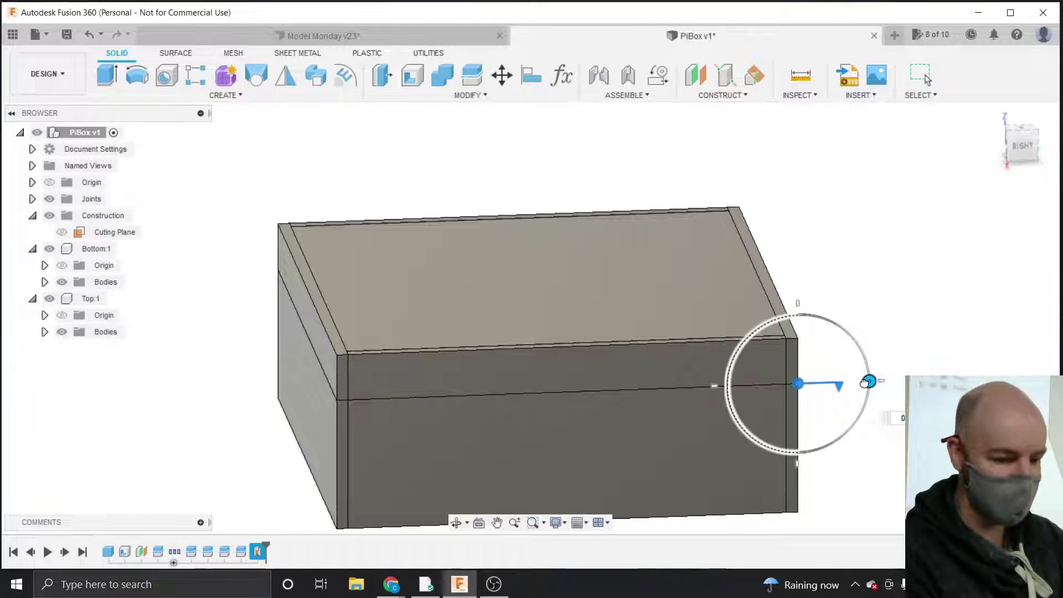
{"action": "mouse_move", "coordinate": [869, 381]}
{"action": "left_mouse_down"}
{"action": "mouse_move", "coordinate": [858, 395]}
{"action": "mouse_move", "coordinate": [856, 372]}
{"action": "mouse_move", "coordinate": [861, 384]}
{"action": "left_mouse_up"}
{"action": "key", "text": "Escape"}
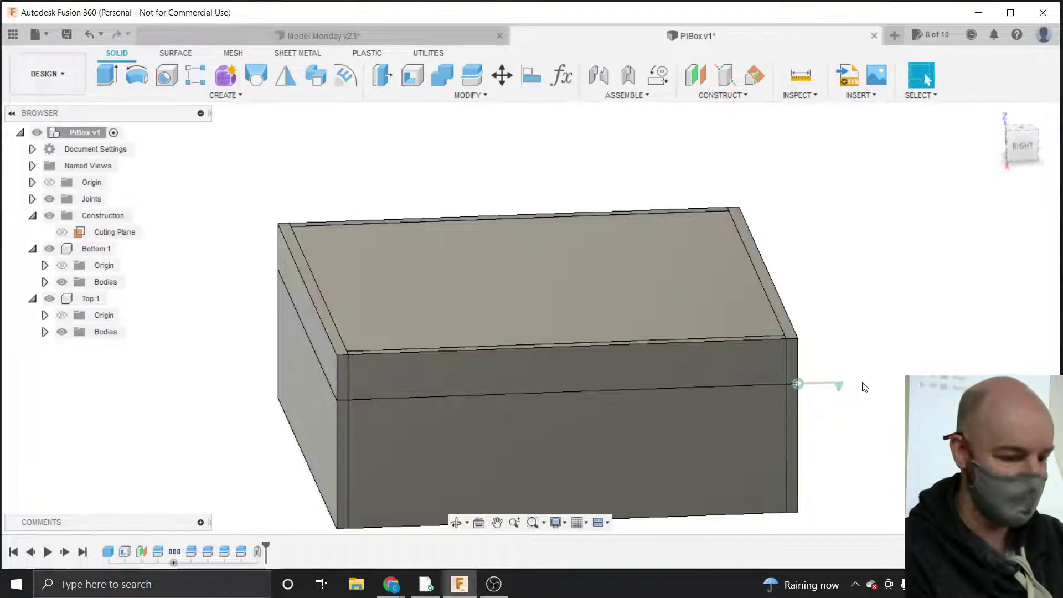
Open the rotation limits of the Rev1 joint and enable the minimum limit at 0 deg and the maximum limit.
{"action": "left_click", "coordinate": [33, 199]}
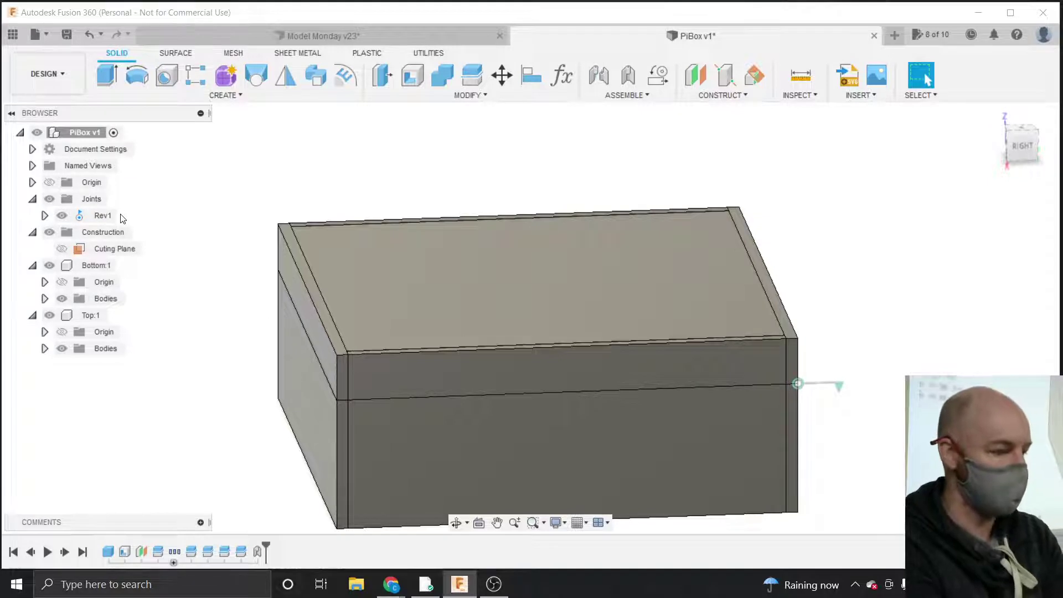
{"action": "left_click", "coordinate": [32, 200]}
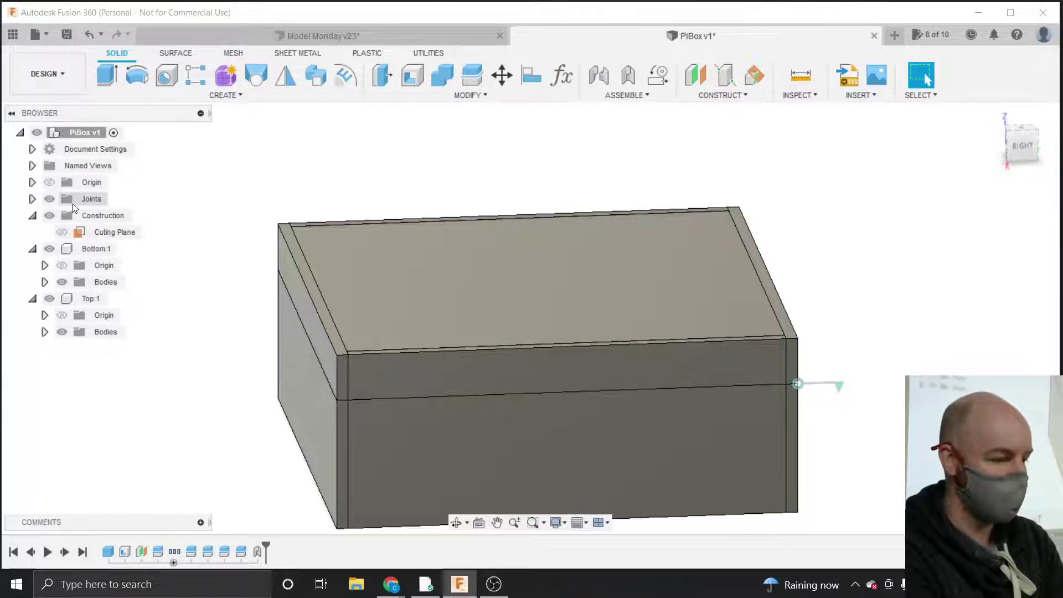
{"action": "left_click", "coordinate": [33, 200]}
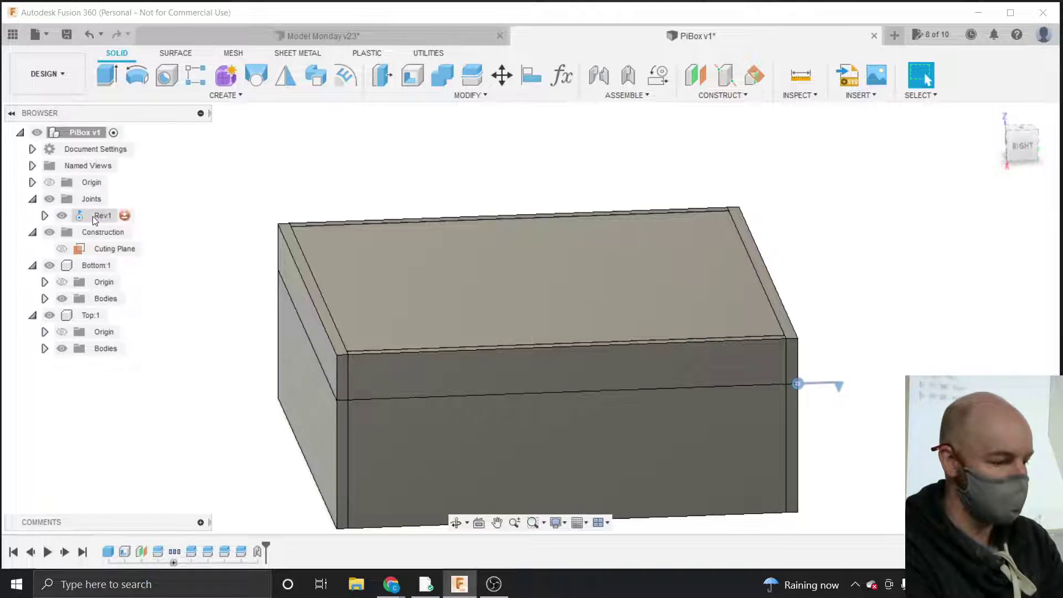
{"action": "left_click", "coordinate": [92, 215]}
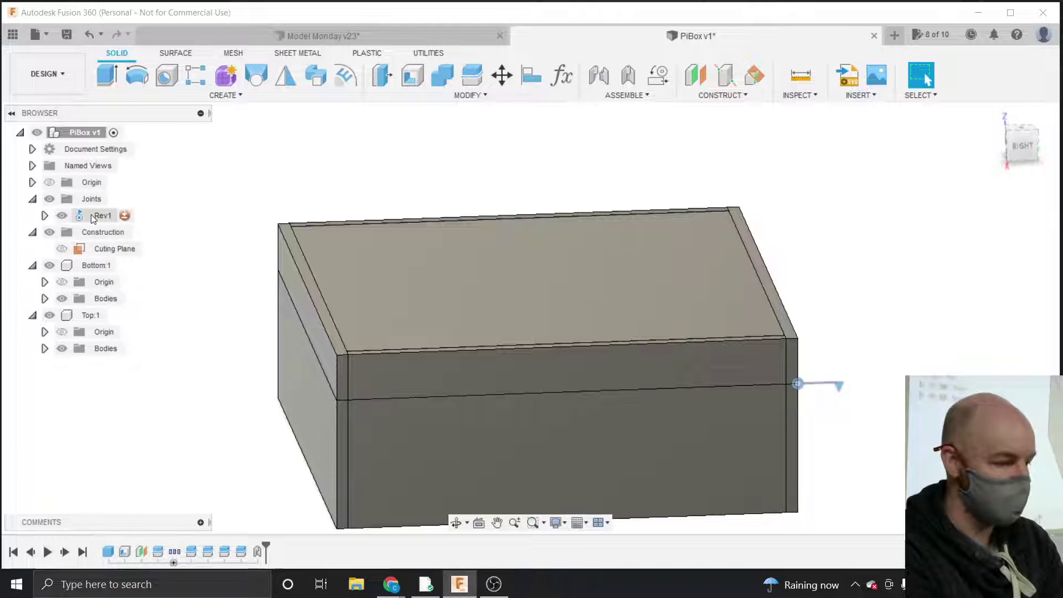
{"action": "left_click", "coordinate": [125, 215]}
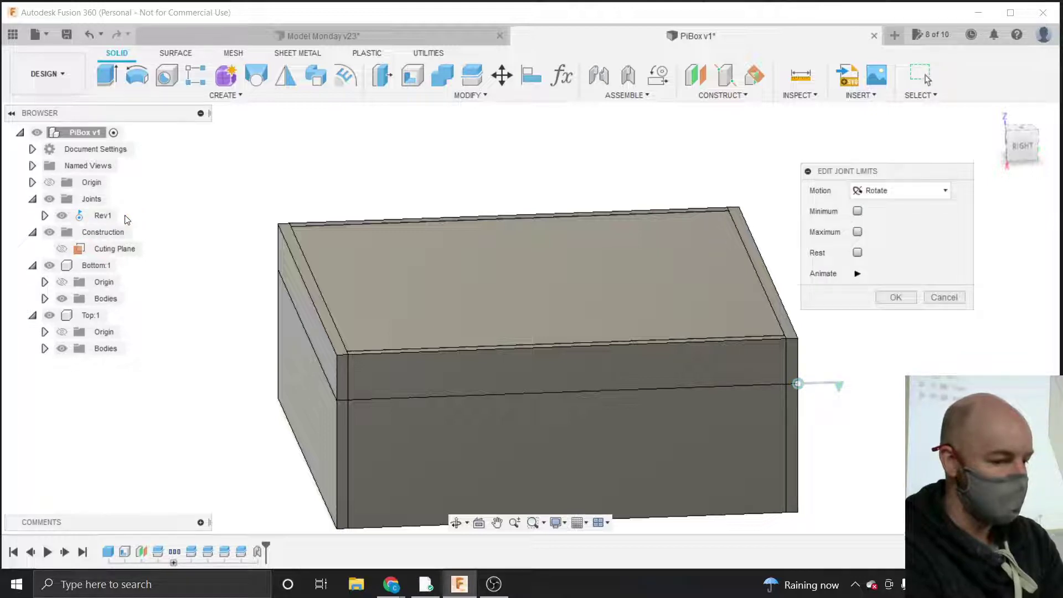
{"action": "left_click", "coordinate": [856, 211]}
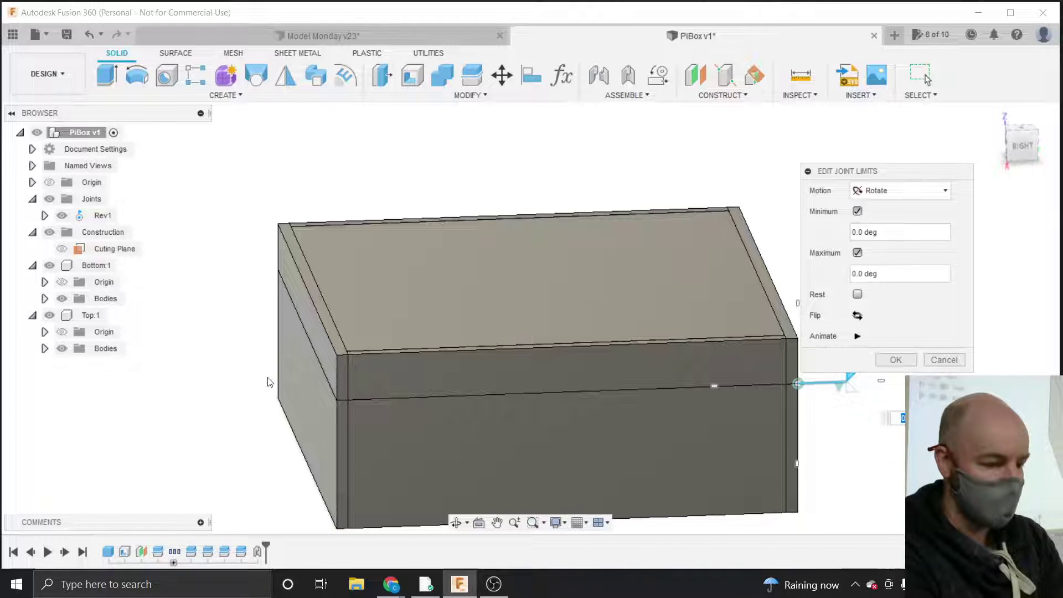
Set the maximum rotation limit of the lid's revolute joint to 165 deg and apply the joint limits.
{"action": "scroll", "coordinate": [269, 382], "scroll_direction": "down", "scroll_amount": 3}
{"action": "scroll", "coordinate": [700, 383], "scroll_direction": "up", "scroll_amount": 5}
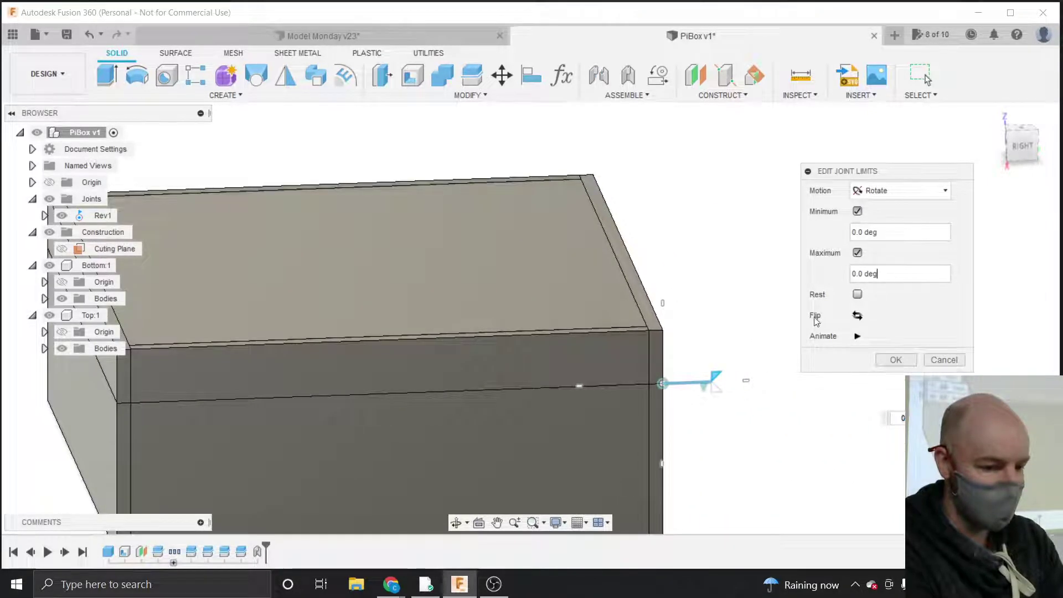
{"action": "mouse_move", "coordinate": [714, 375]}
{"action": "left_mouse_down"}
{"action": "mouse_move", "coordinate": [695, 408]}
{"action": "mouse_move", "coordinate": [705, 374]}
{"action": "mouse_move", "coordinate": [703, 389]}
{"action": "left_mouse_up"}
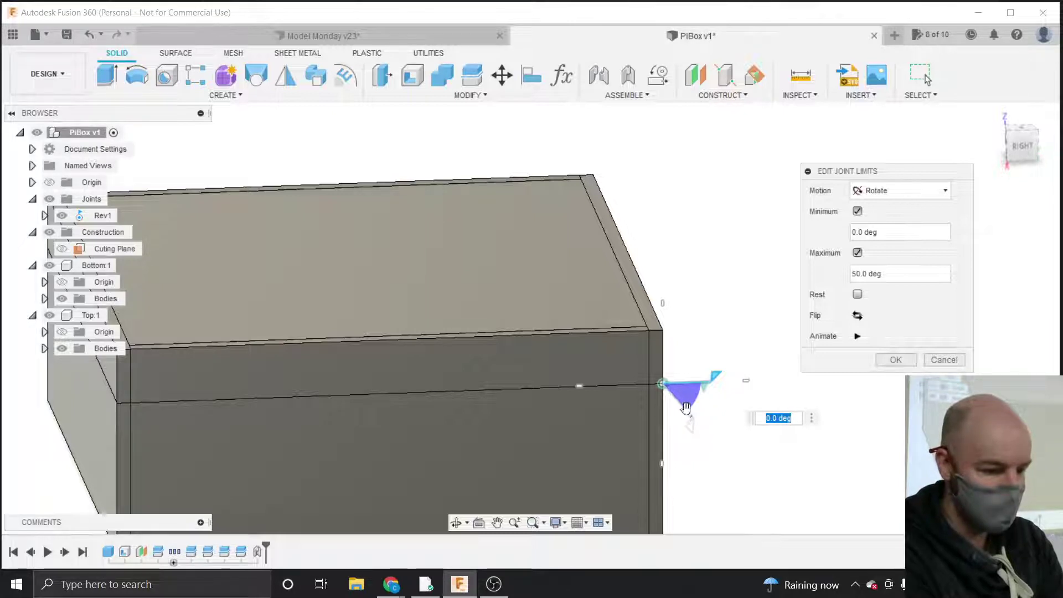
{"action": "left_click_drag", "start_coordinate": [686, 409], "coordinate": [643, 430]}
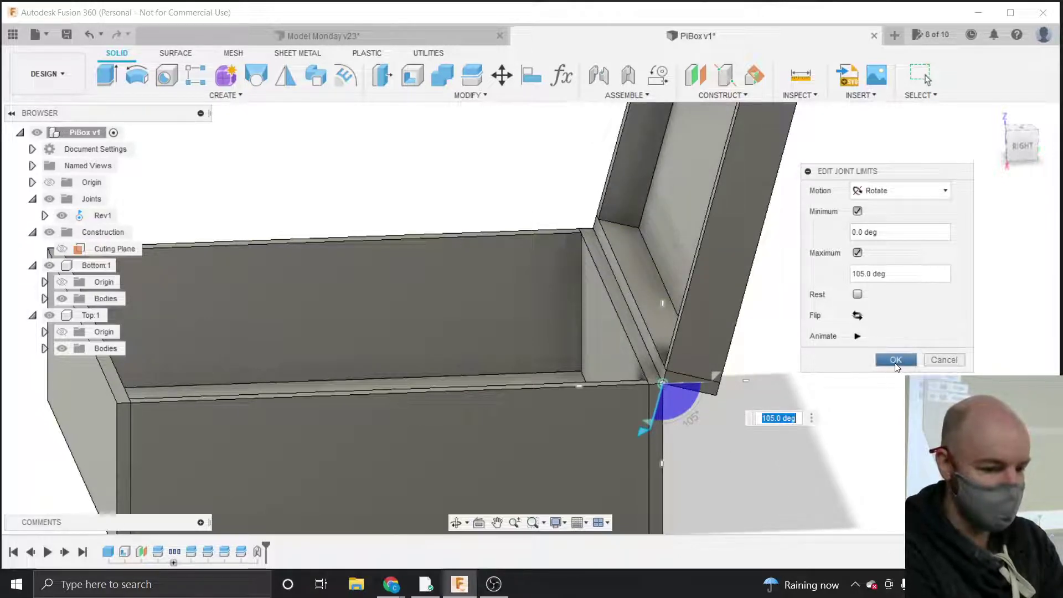
{"action": "left_click_drag", "start_coordinate": [645, 426], "coordinate": [600, 394]}
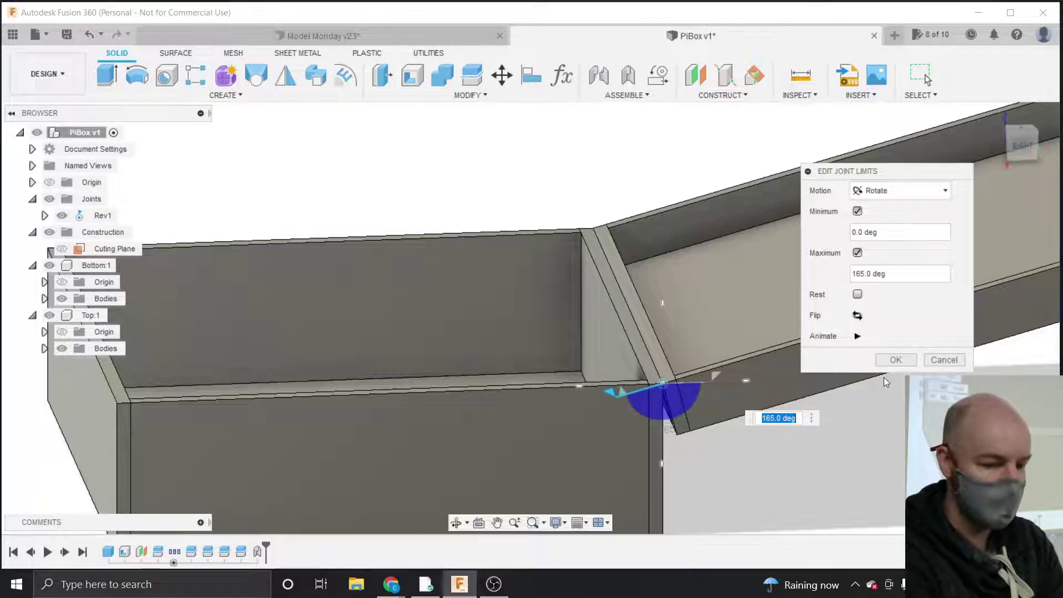
{"action": "left_click", "coordinate": [884, 360]}
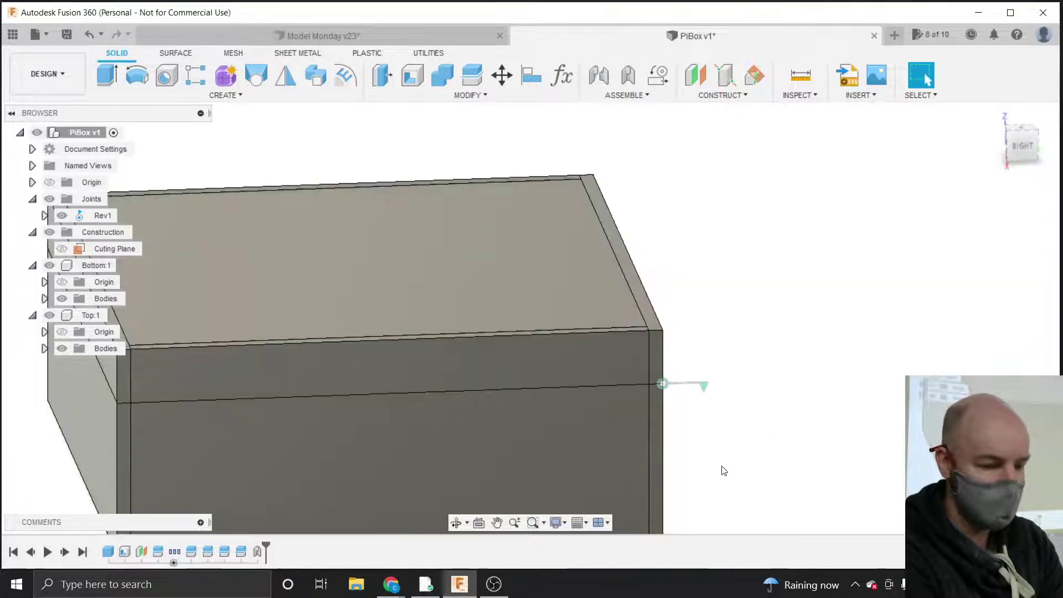
Try to swing the lid by driving the Rev1 joint from its rotation handle.
{"action": "left_click", "coordinate": [687, 384]}
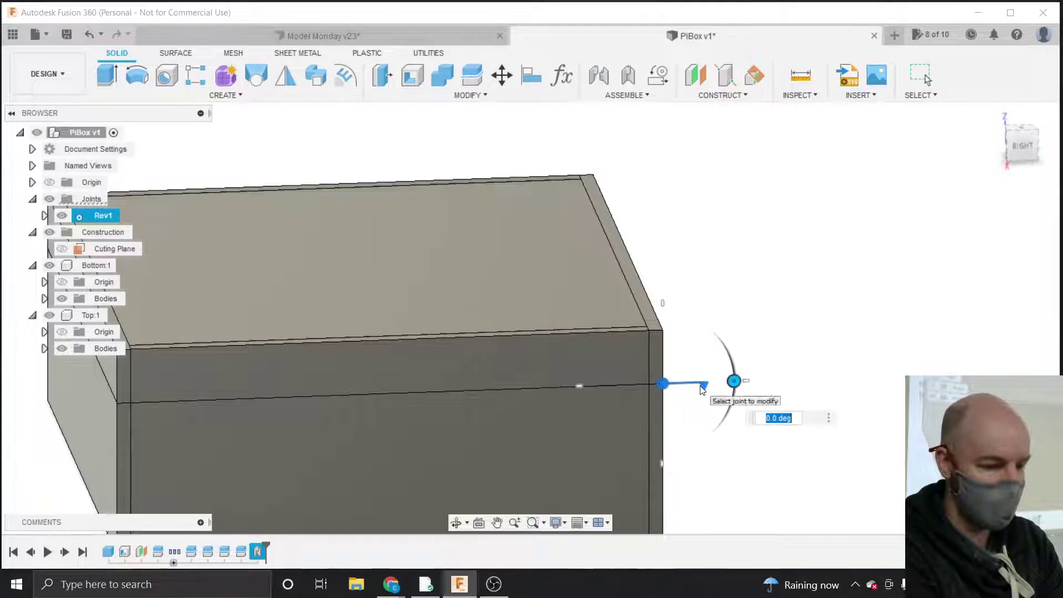
{"action": "mouse_move", "coordinate": [734, 380]}
{"action": "left_mouse_down"}
{"action": "mouse_move", "coordinate": [710, 422]}
{"action": "mouse_move", "coordinate": [725, 316]}
{"action": "mouse_move", "coordinate": [711, 420]}
{"action": "mouse_move", "coordinate": [705, 361]}
{"action": "mouse_move", "coordinate": [700, 392]}
{"action": "mouse_move", "coordinate": [686, 381]}
{"action": "mouse_move", "coordinate": [699, 388]}
{"action": "mouse_move", "coordinate": [675, 404]}
{"action": "mouse_move", "coordinate": [702, 390]}
{"action": "mouse_move", "coordinate": [673, 415]}
{"action": "mouse_move", "coordinate": [627, 406]}
{"action": "mouse_move", "coordinate": [672, 412]}
{"action": "mouse_move", "coordinate": [702, 382]}
{"action": "mouse_move", "coordinate": [678, 387]}
{"action": "mouse_move", "coordinate": [736, 380]}
{"action": "left_mouse_up"}
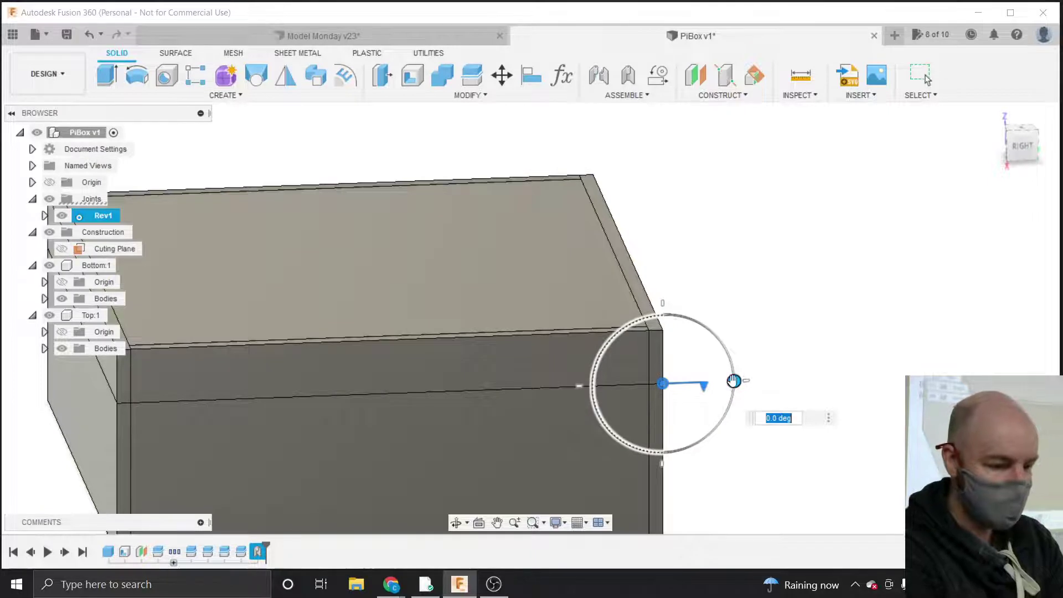
{"action": "key", "text": "Escape"}
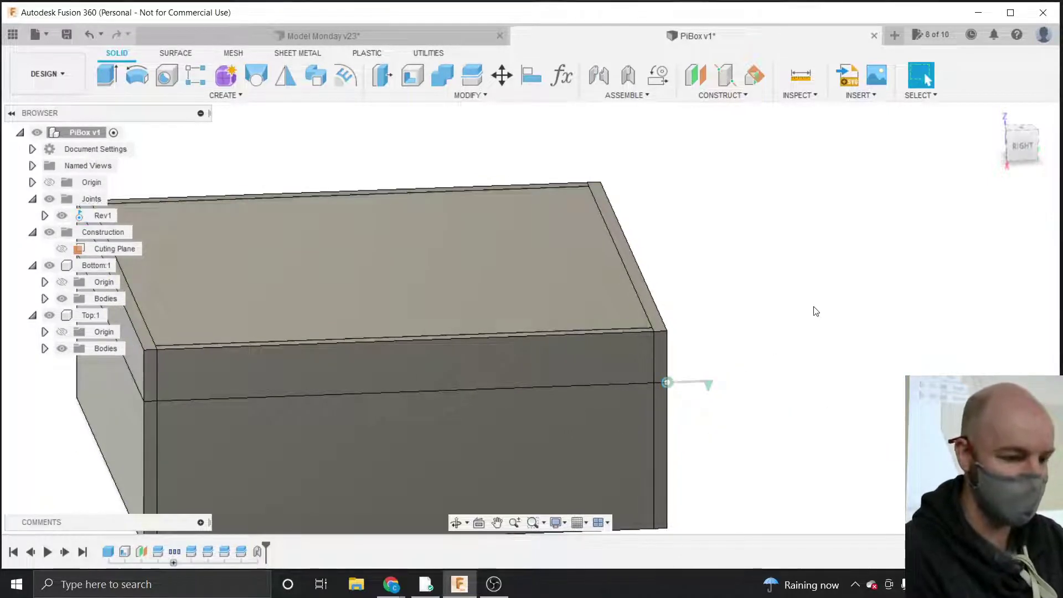
Save a new version of the PiBox design with the version description User Saved.
{"action": "scroll", "coordinate": [811, 308], "scroll_direction": "down", "scroll_amount": 2}
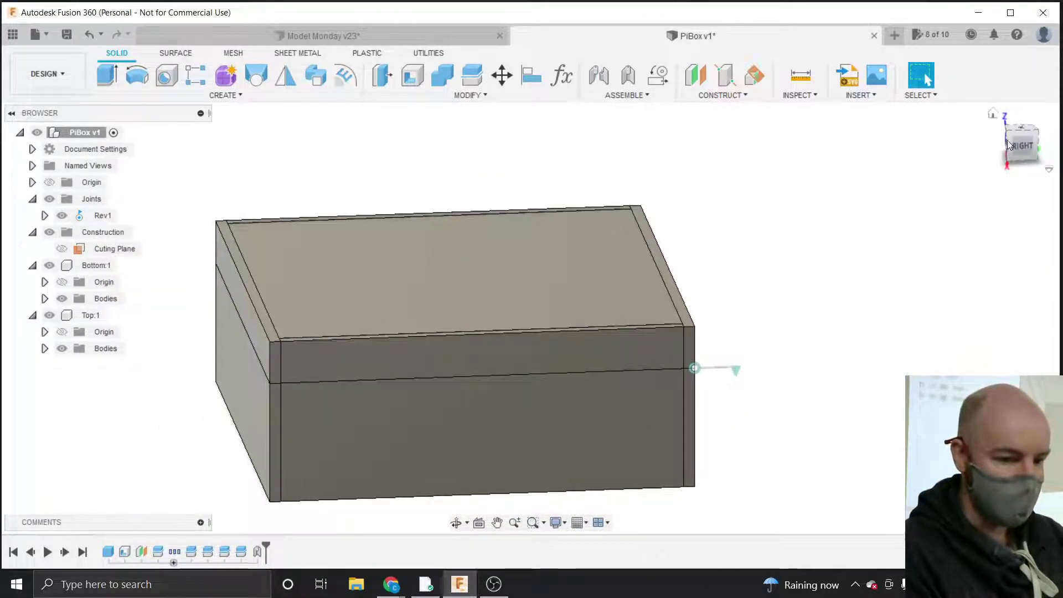
{"action": "left_click_drag", "start_coordinate": [1010, 139], "coordinate": [1062, 142]}
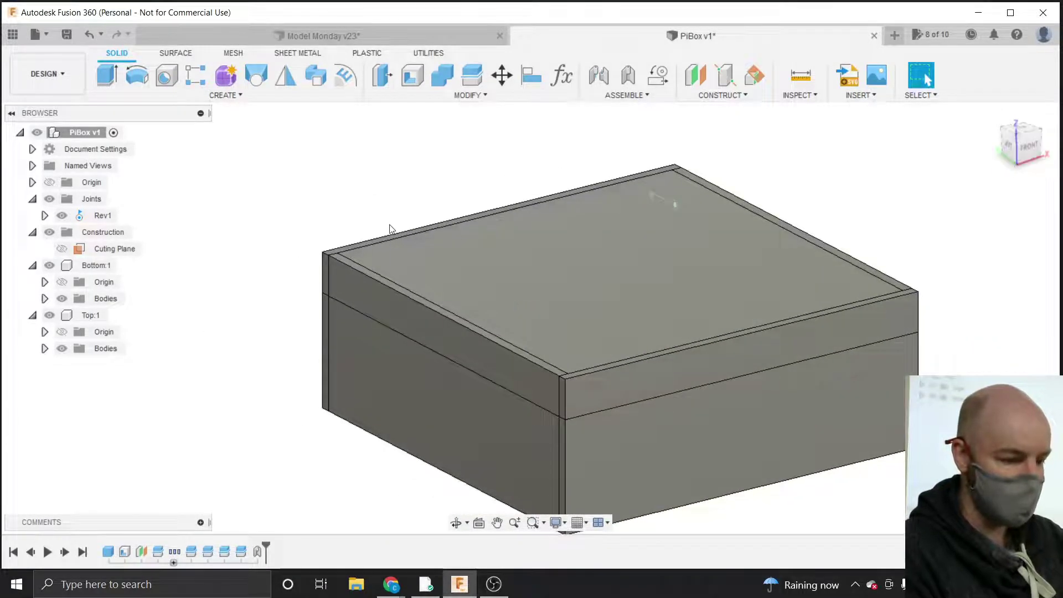
{"action": "scroll", "coordinate": [276, 227], "scroll_direction": "down", "scroll_amount": 1}
{"action": "scroll", "coordinate": [560, 374], "scroll_direction": "up", "scroll_amount": 2}
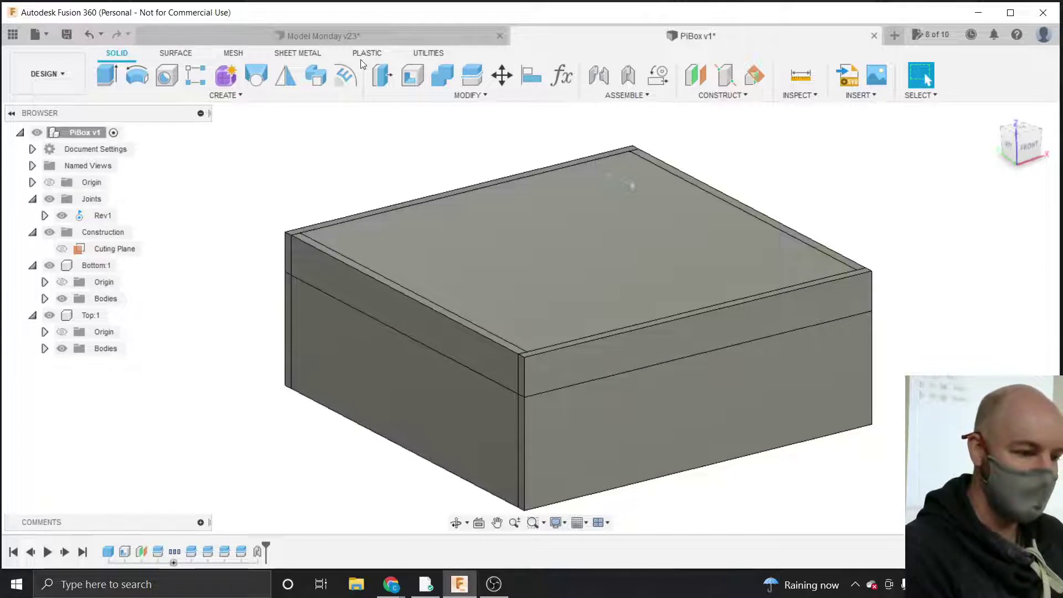
{"action": "key", "text": "ctrl+s"}
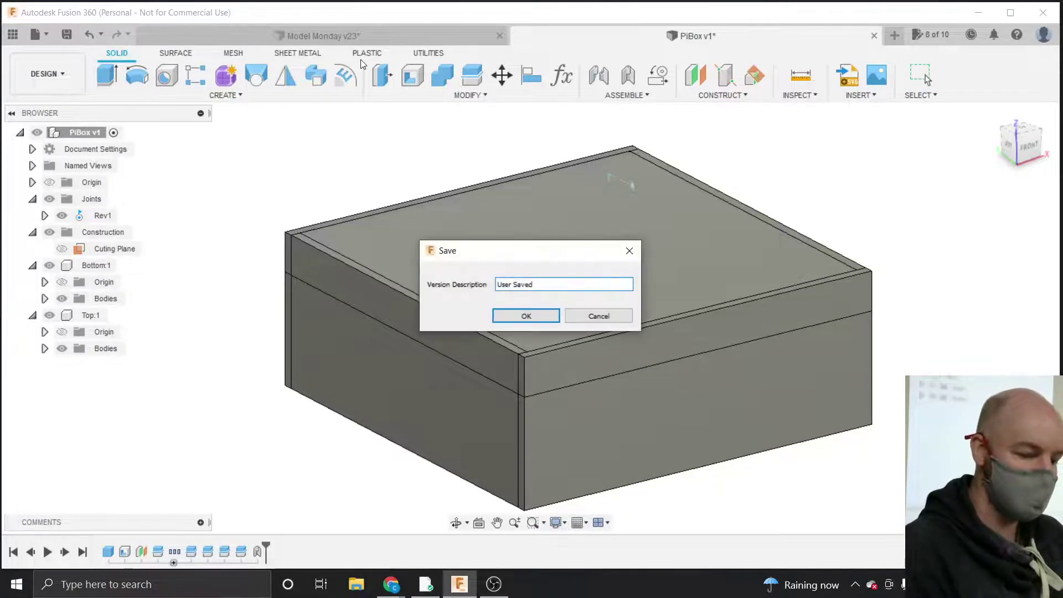
{"action": "key", "text": "Return"}
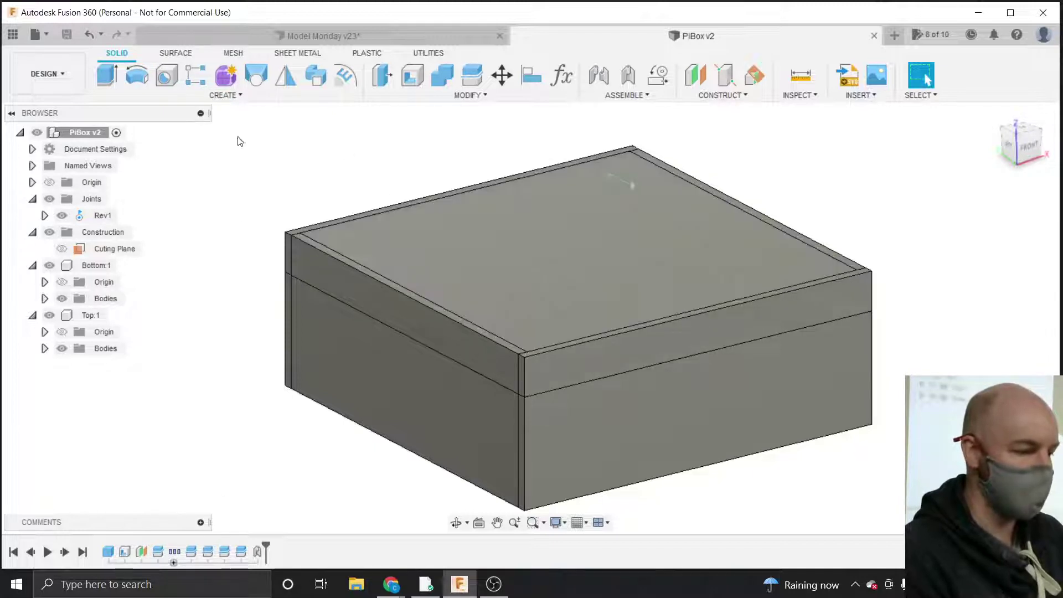
Create a new drawing from the full-assembly design, from scratch, with ASME standard, inch units and sheet size A (8.5in x 11in).
{"action": "left_click", "coordinate": [40, 33]}
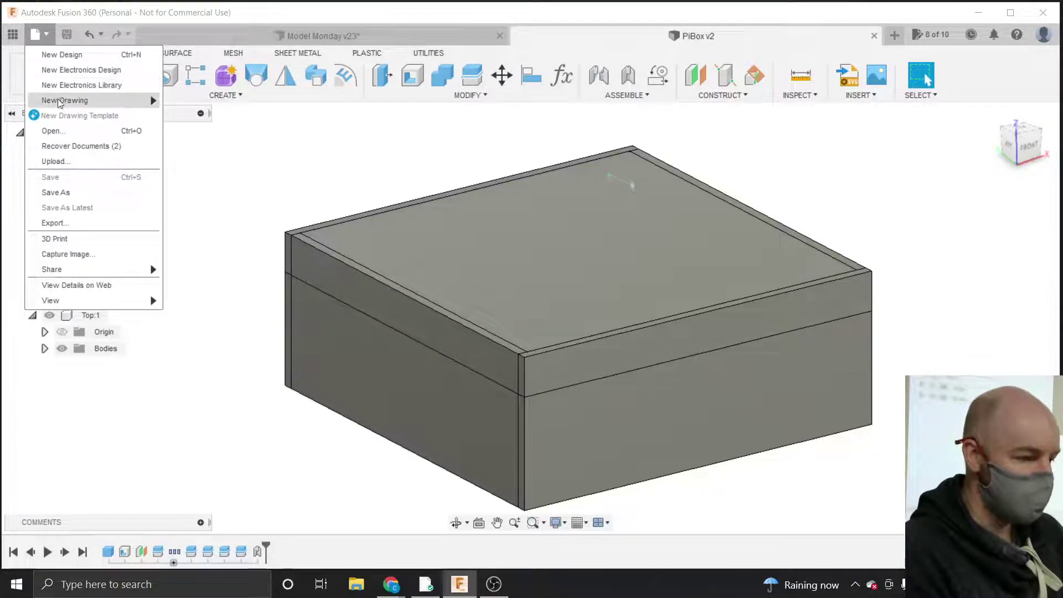
{"action": "mouse_move", "coordinate": [63, 104]}
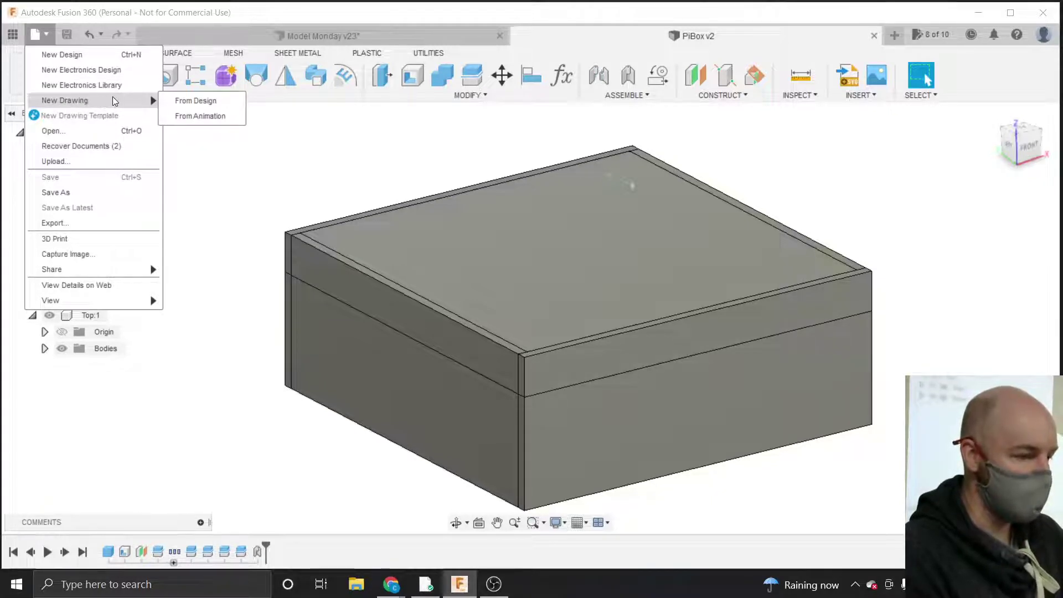
{"action": "left_click", "coordinate": [202, 105]}
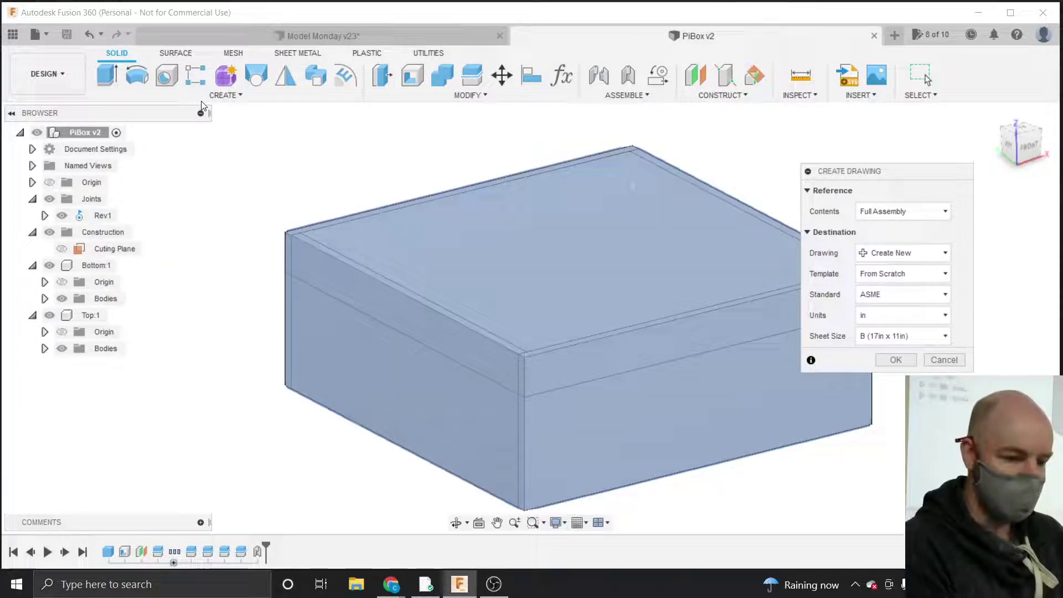
{"action": "left_click_drag", "start_coordinate": [867, 180], "coordinate": [776, 157]}
{"action": "left_click", "coordinate": [855, 313]}
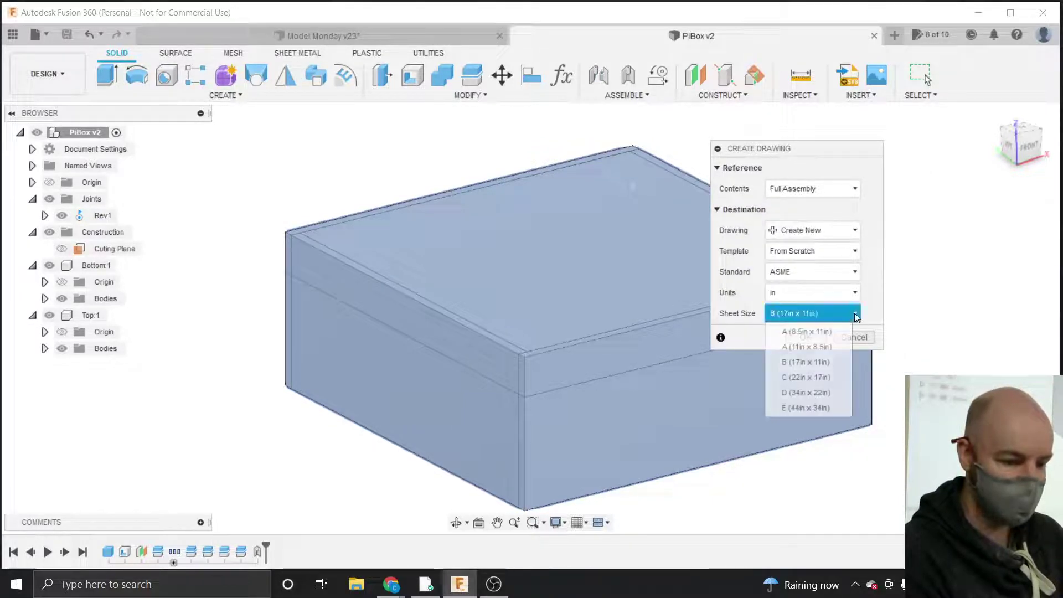
{"action": "left_click", "coordinate": [815, 331]}
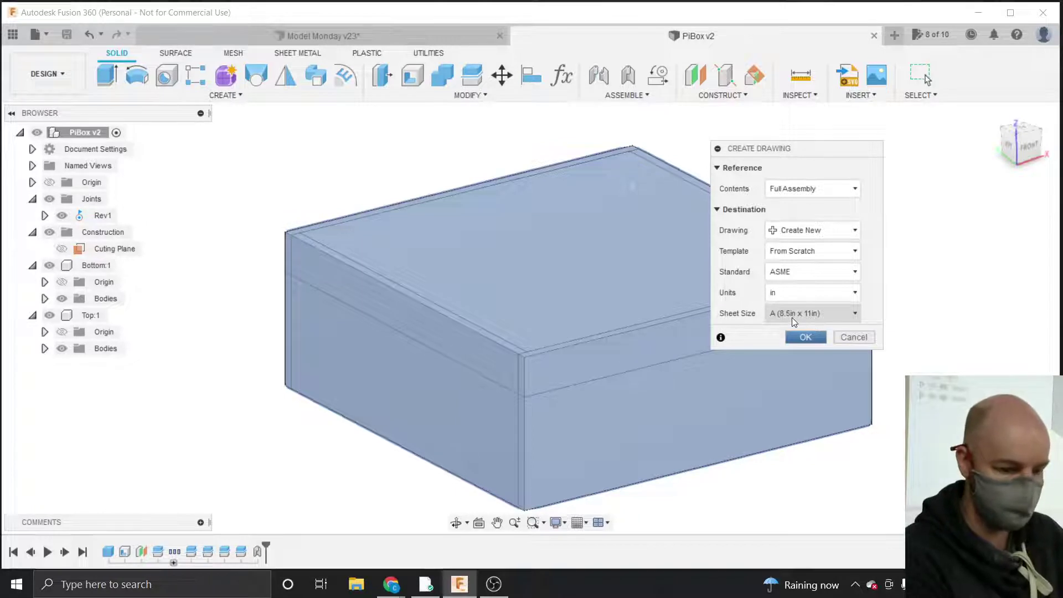
{"action": "left_click", "coordinate": [802, 310]}
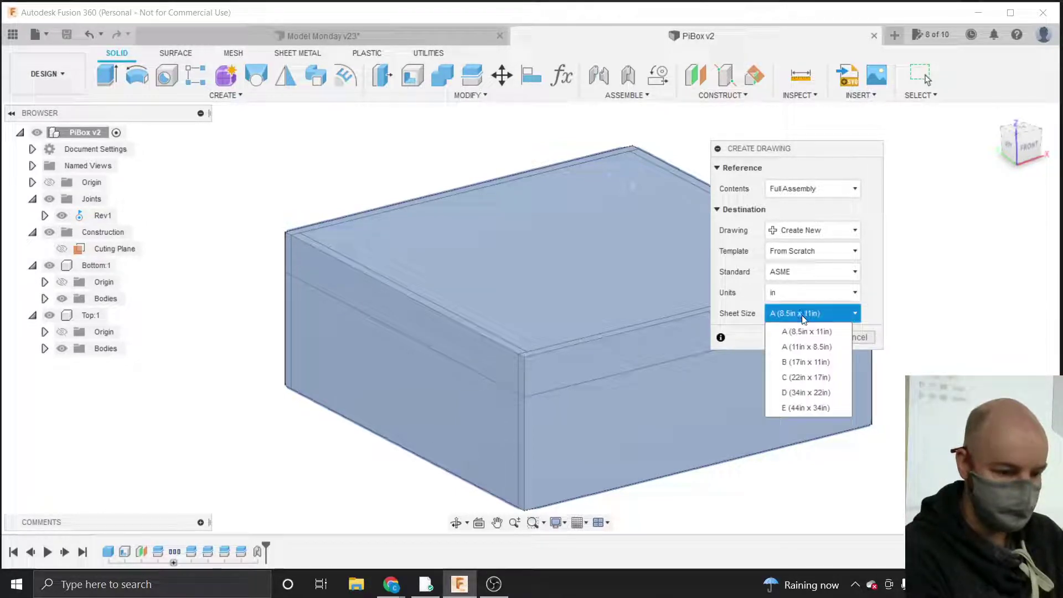
{"action": "left_click", "coordinate": [811, 319]}
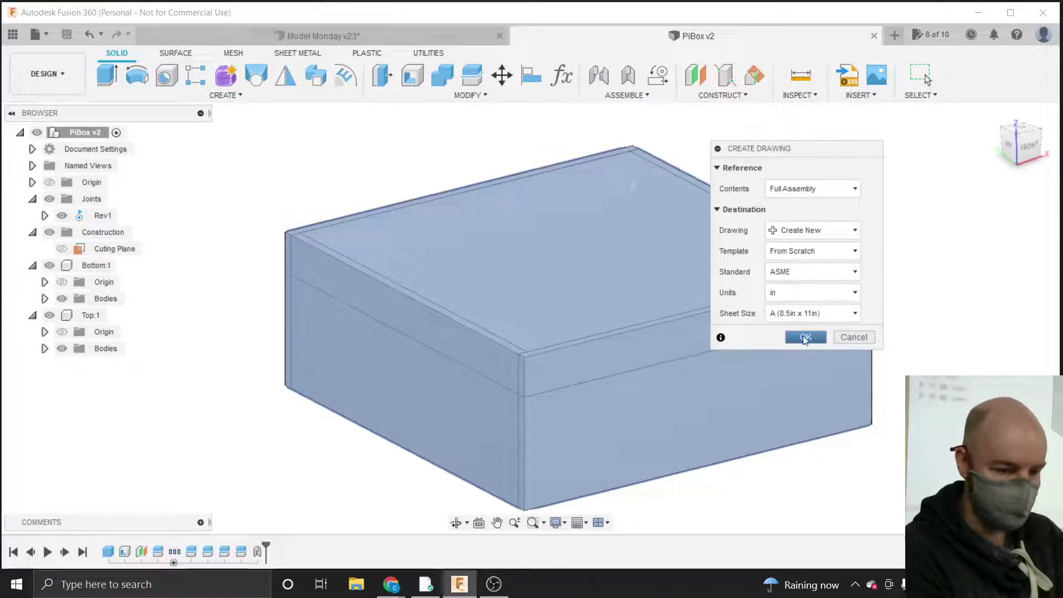
{"action": "left_click", "coordinate": [805, 337]}
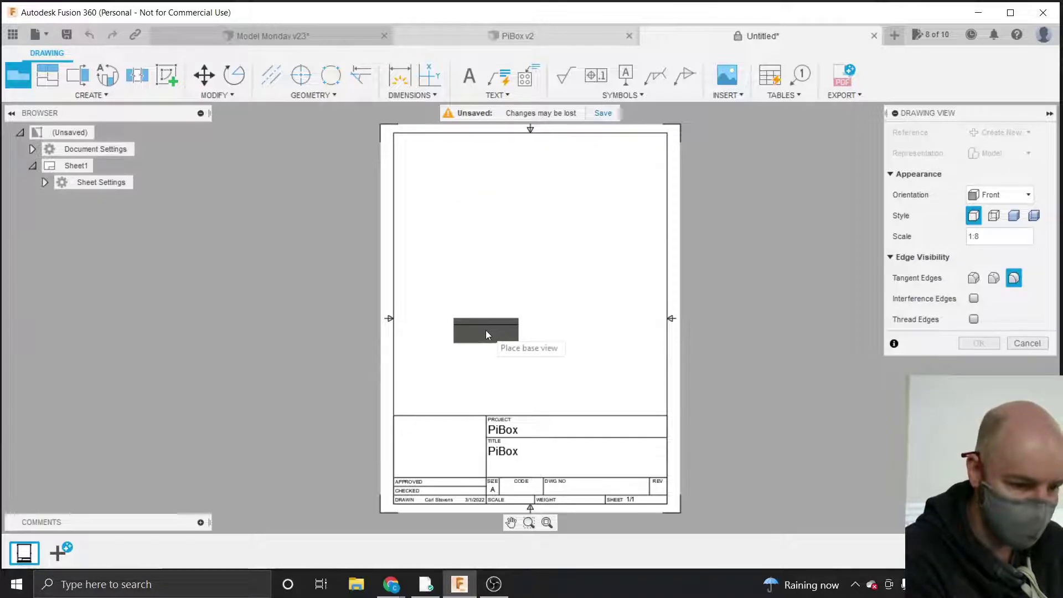
Place the front base view of the box in the lower-left part of the sheet, above the title block.
{"action": "left_click", "coordinate": [466, 358]}
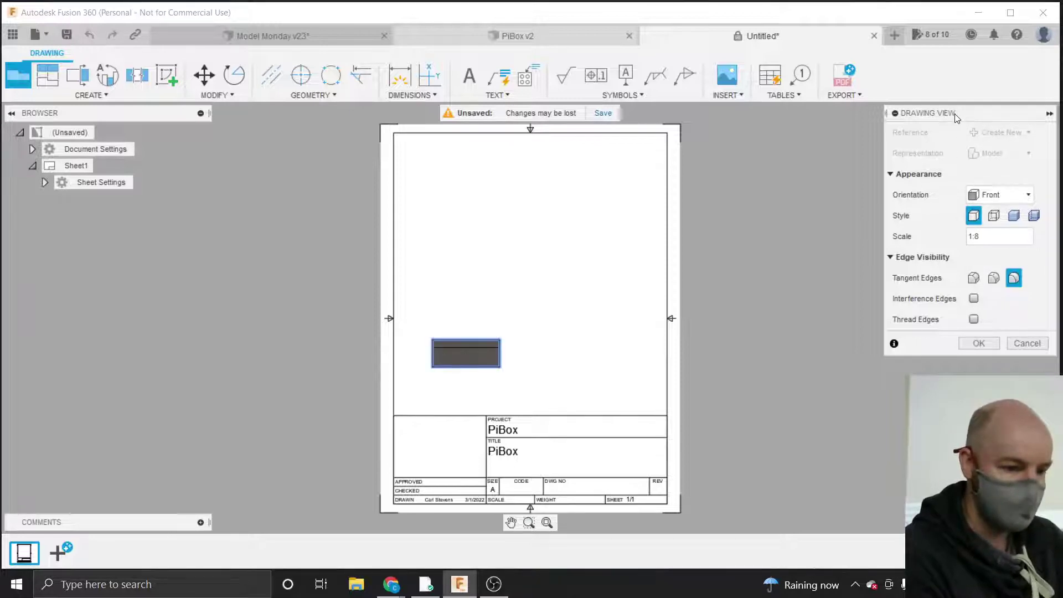
{"action": "left_click_drag", "start_coordinate": [954, 114], "coordinate": [767, 138]}
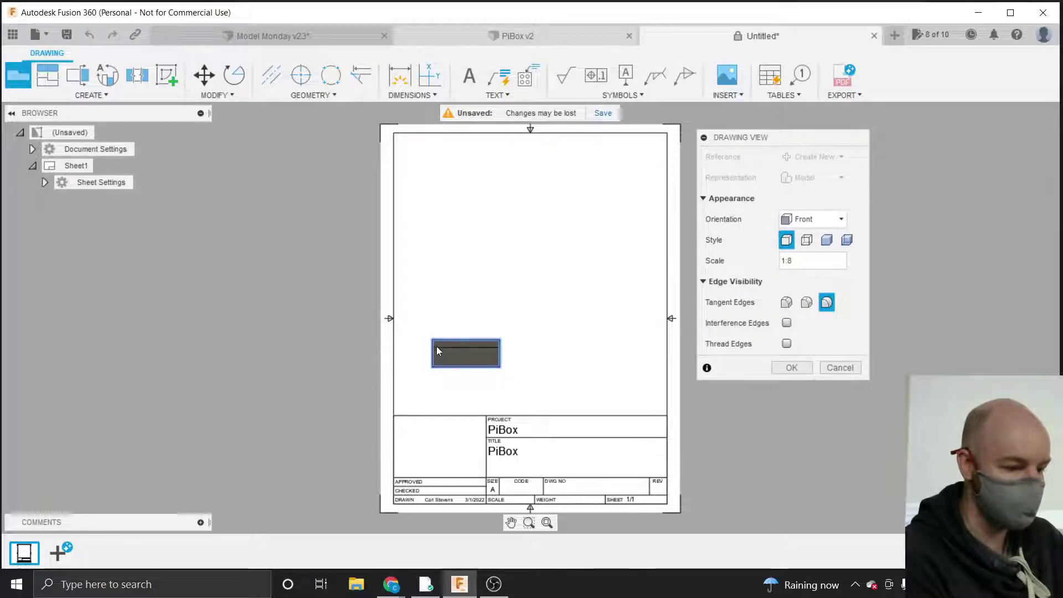
Try the scales 1-1/2" = 1'-0" and 1" = 1'-0" on the front base view.
{"action": "left_click", "coordinate": [853, 259]}
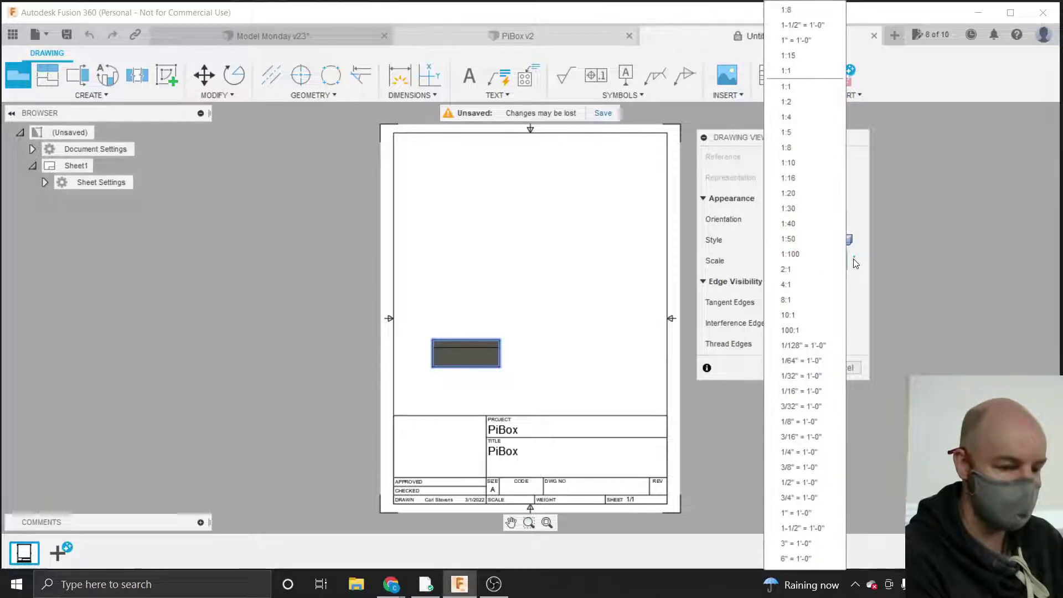
{"action": "left_click", "coordinate": [858, 288]}
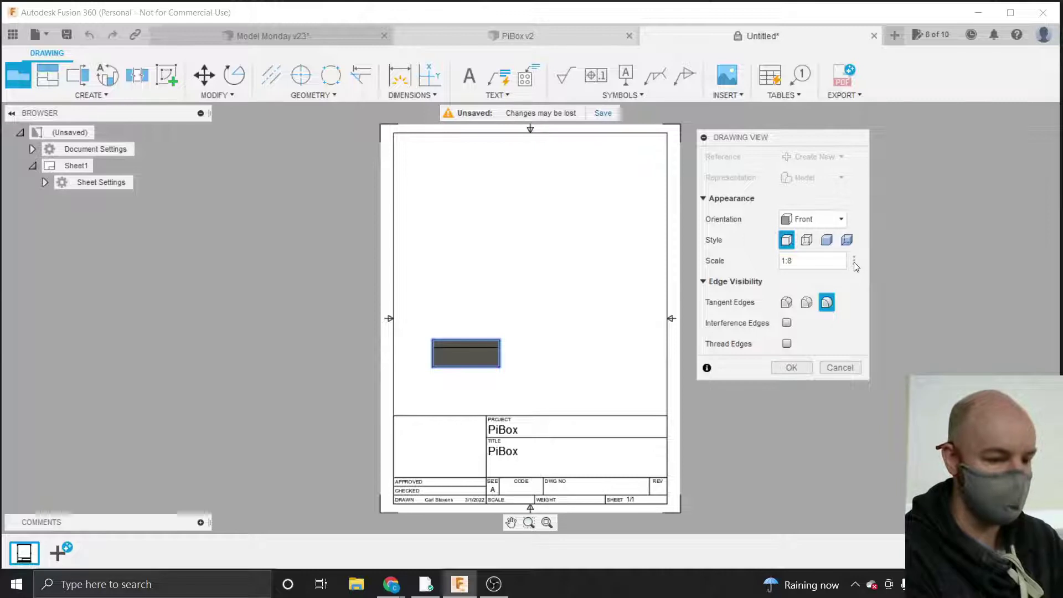
{"action": "left_click", "coordinate": [855, 263]}
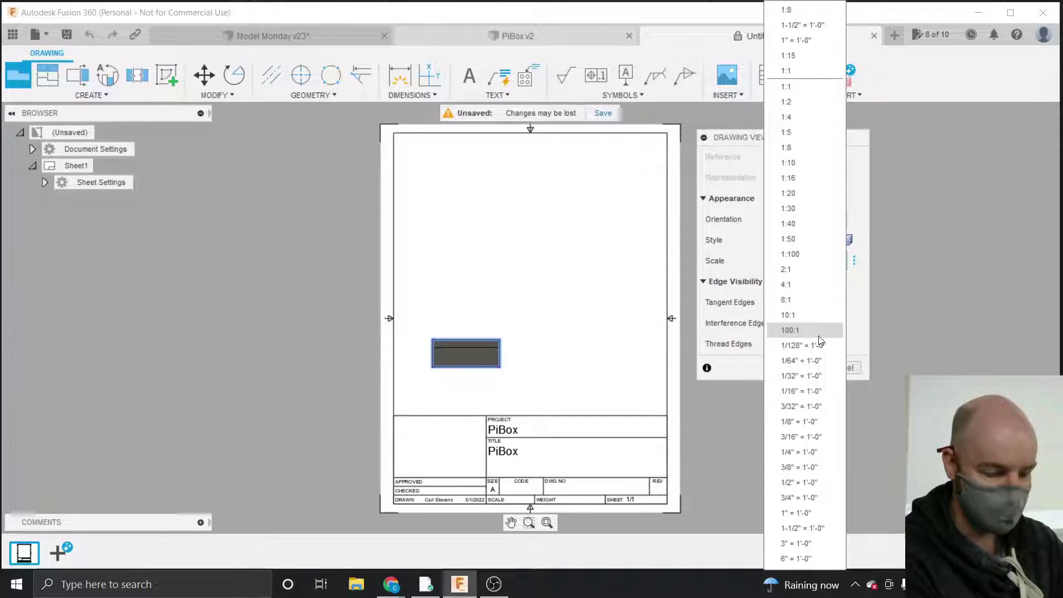
{"action": "left_click", "coordinate": [859, 297]}
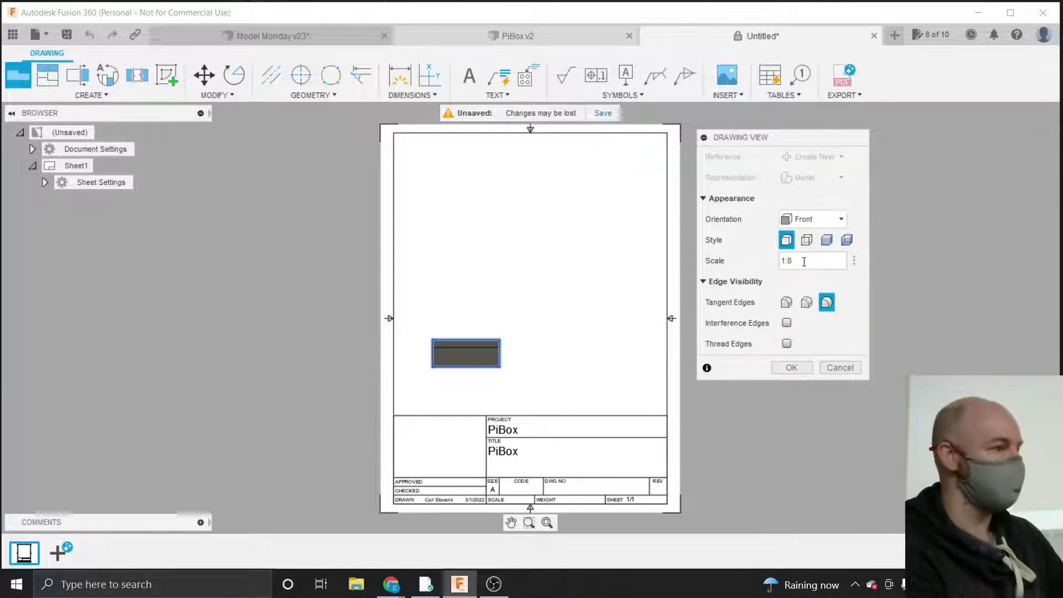
{"action": "left_click", "coordinate": [852, 260]}
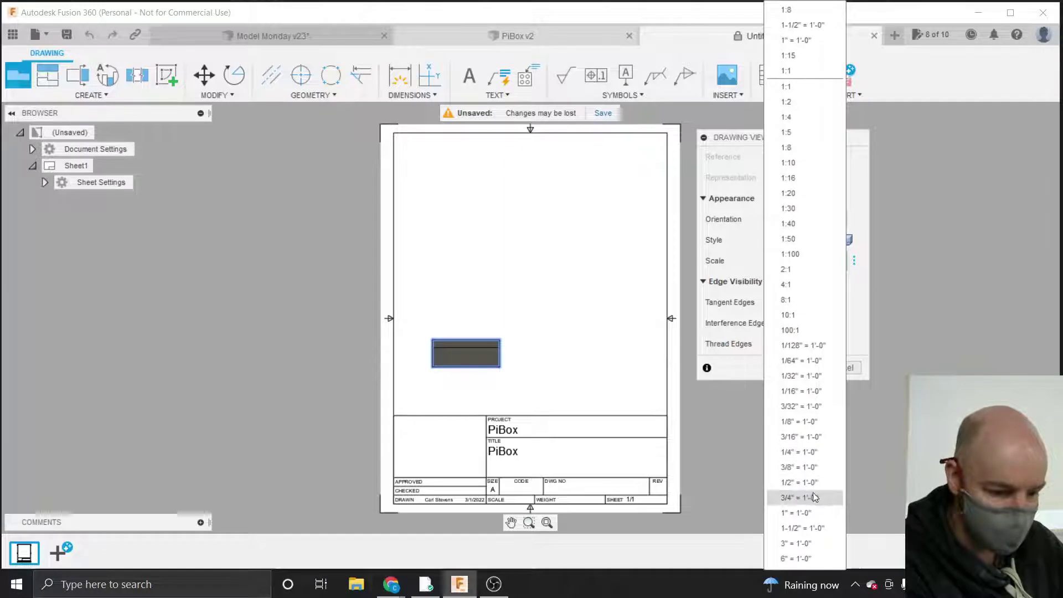
{"action": "left_click", "coordinate": [803, 529]}
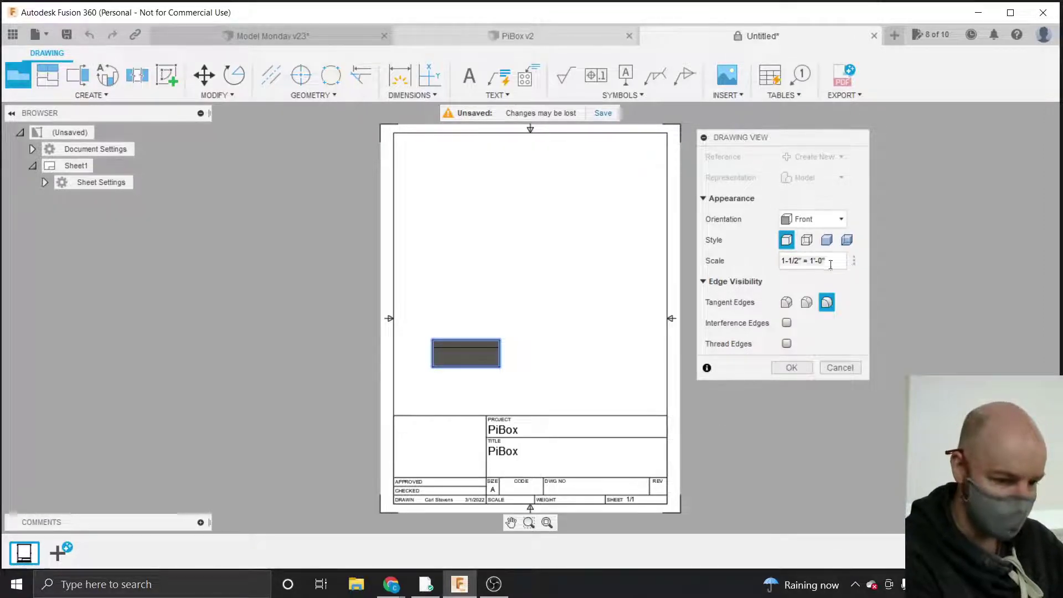
{"action": "left_click", "coordinate": [853, 259]}
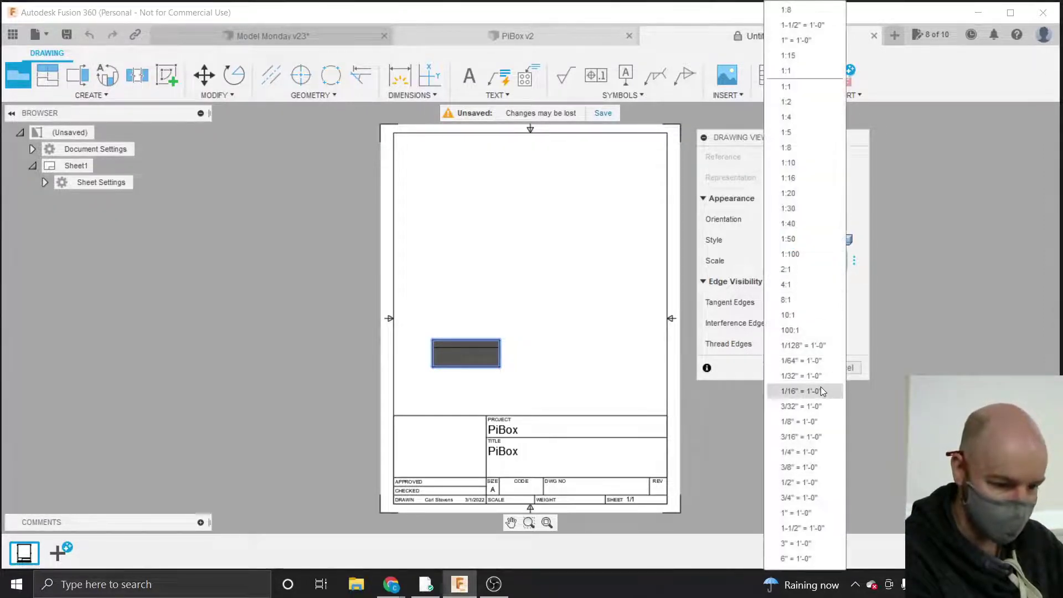
{"action": "left_click", "coordinate": [791, 510]}
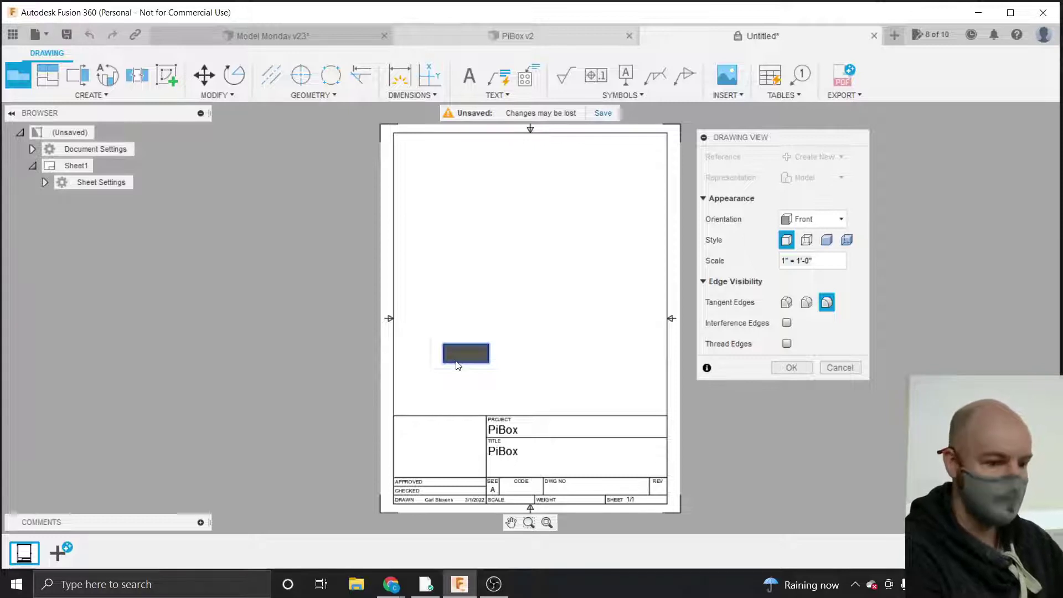
{"action": "left_click", "coordinate": [819, 261]}
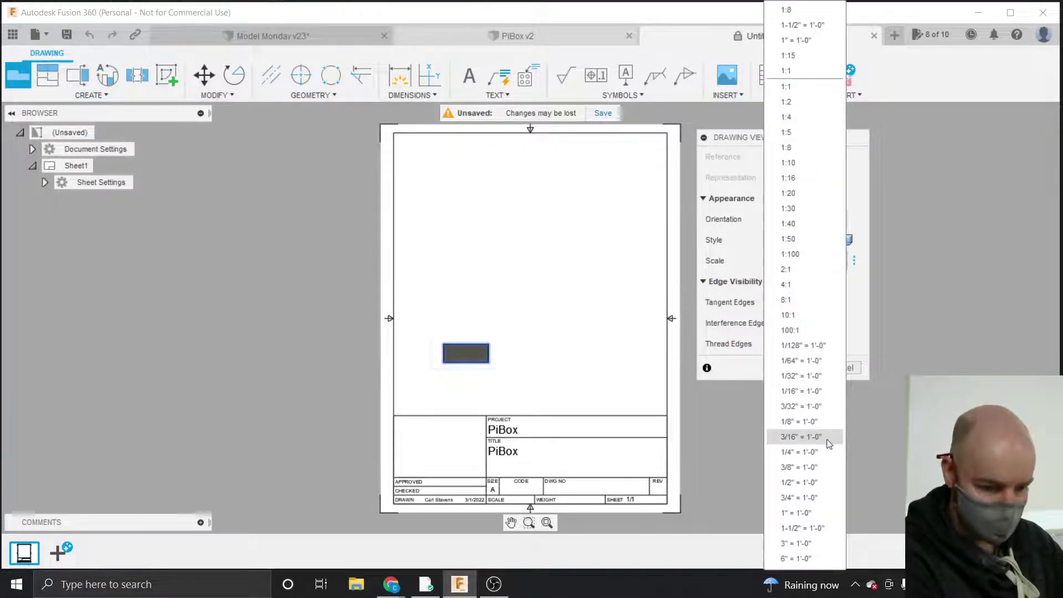
{"action": "left_click", "coordinate": [803, 529]}
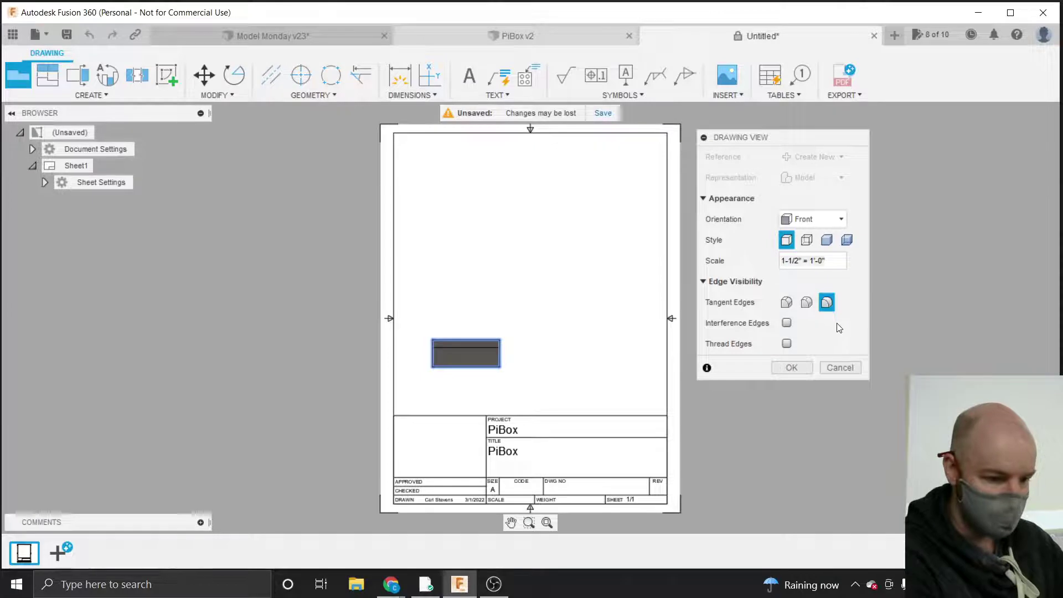
Set the scale of the front base view to 3" = 1'-0".
{"action": "left_click", "coordinate": [852, 262]}
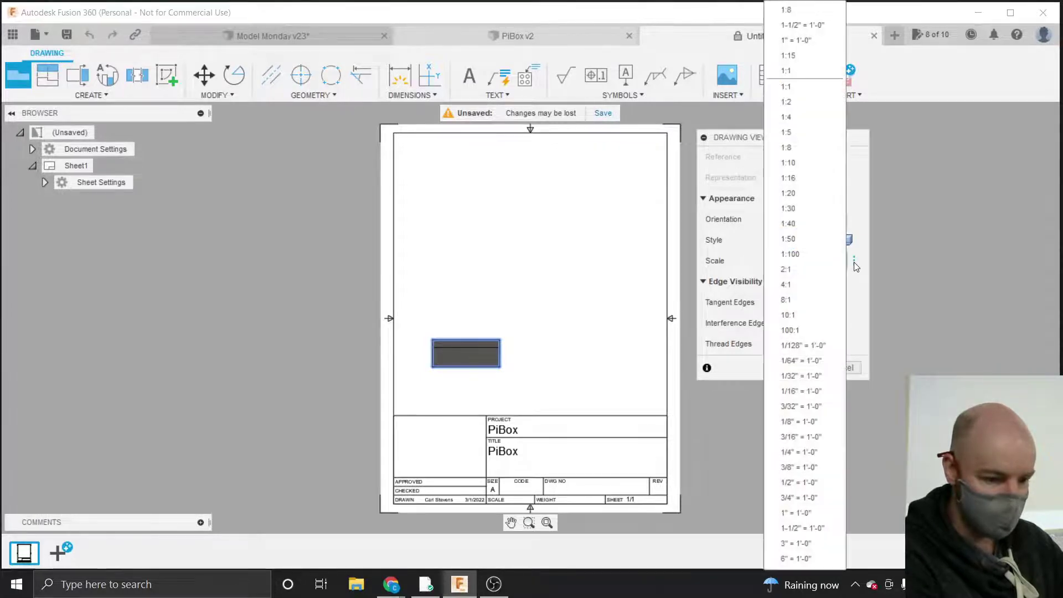
{"action": "left_click", "coordinate": [806, 543]}
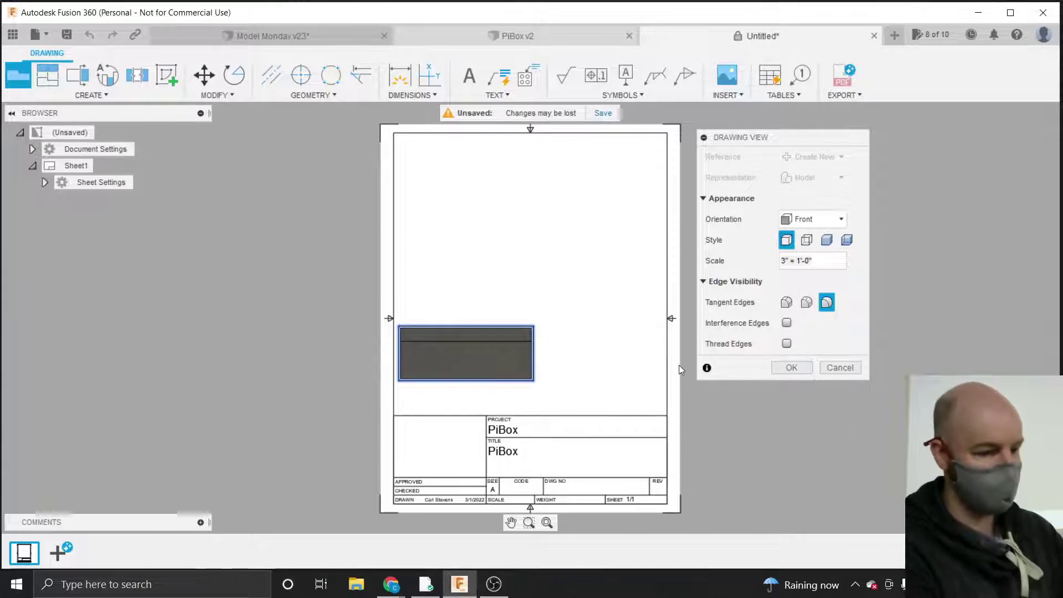
Set the scale of the front base view to 1-1/2" = 1'-0", keeping the Front orientation.
{"action": "left_click", "coordinate": [853, 260]}
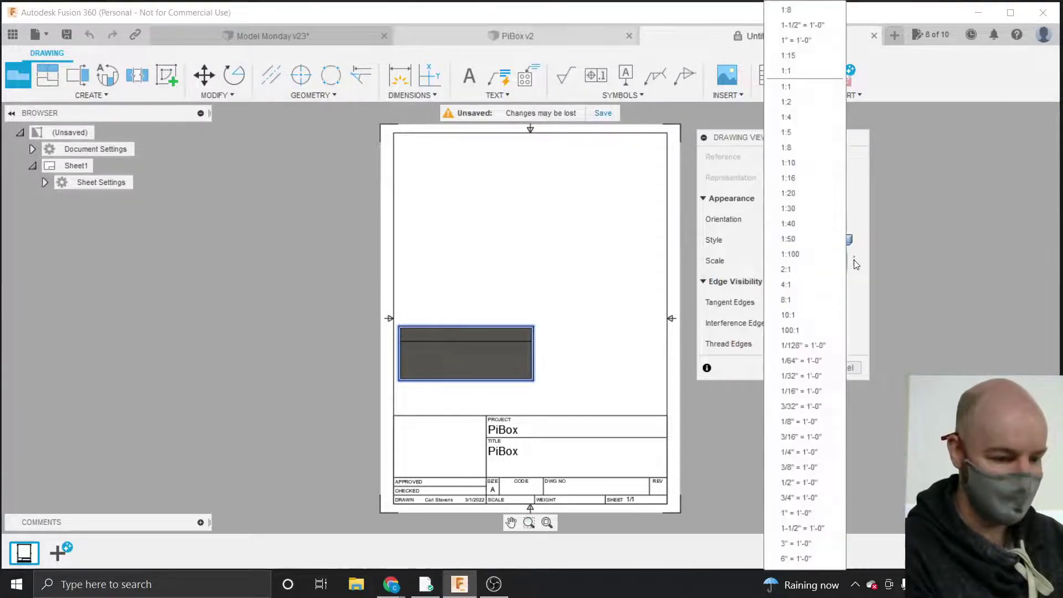
{"action": "left_click", "coordinate": [805, 525]}
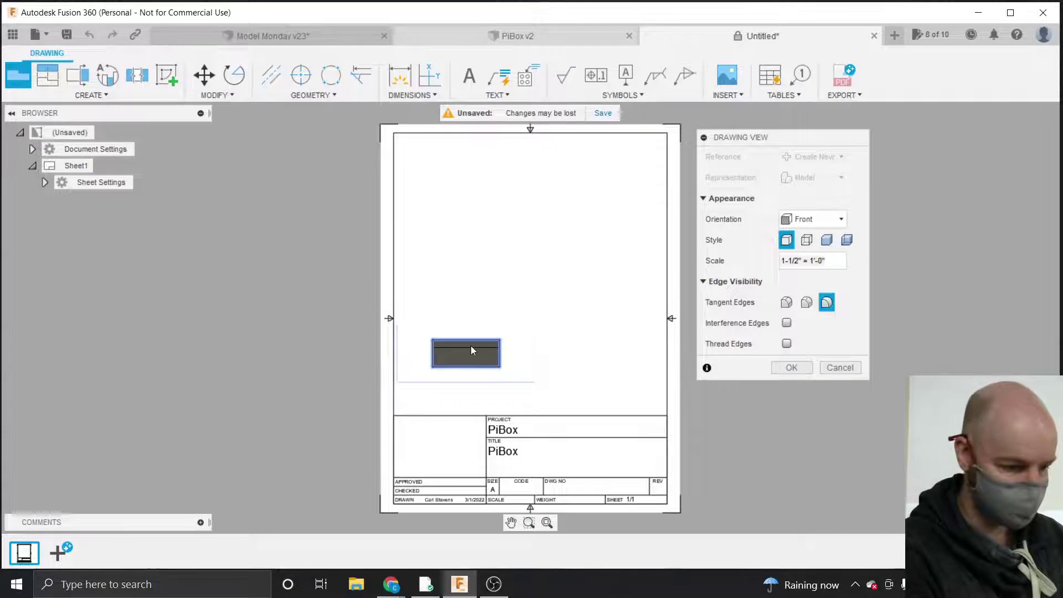
{"action": "left_click", "coordinate": [802, 220]}
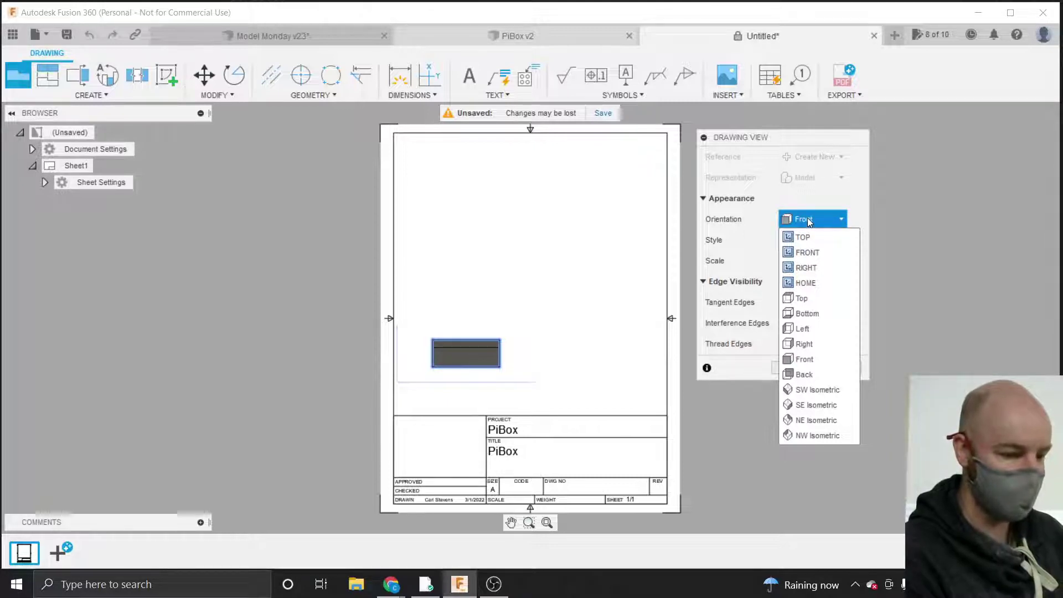
{"action": "left_click", "coordinate": [855, 214]}
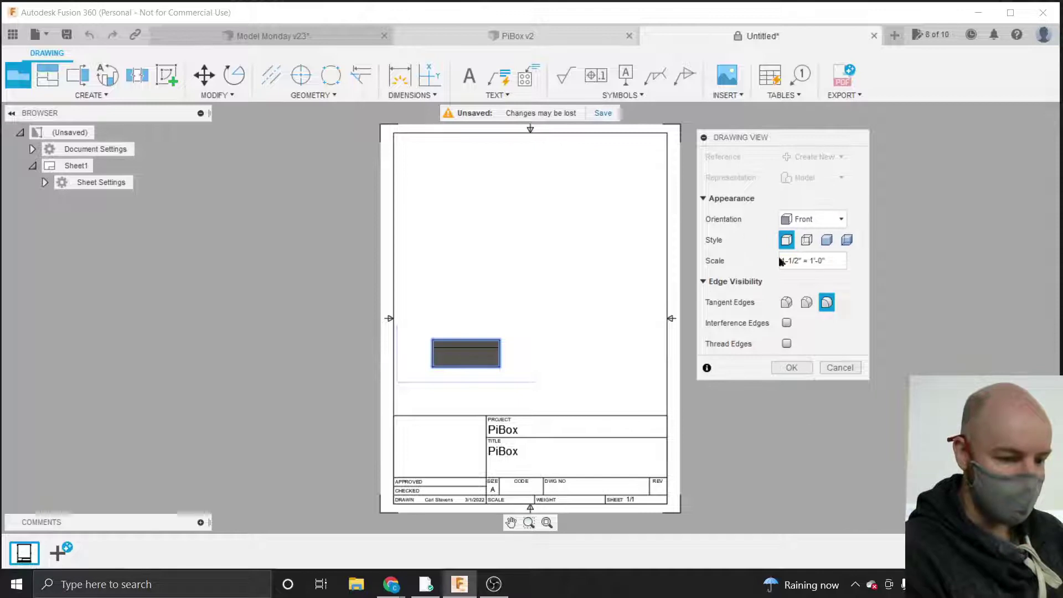
Try the other display styles on the front base view, settle on Visible Edges, and finish creating the view.
{"action": "left_click", "coordinate": [807, 240]}
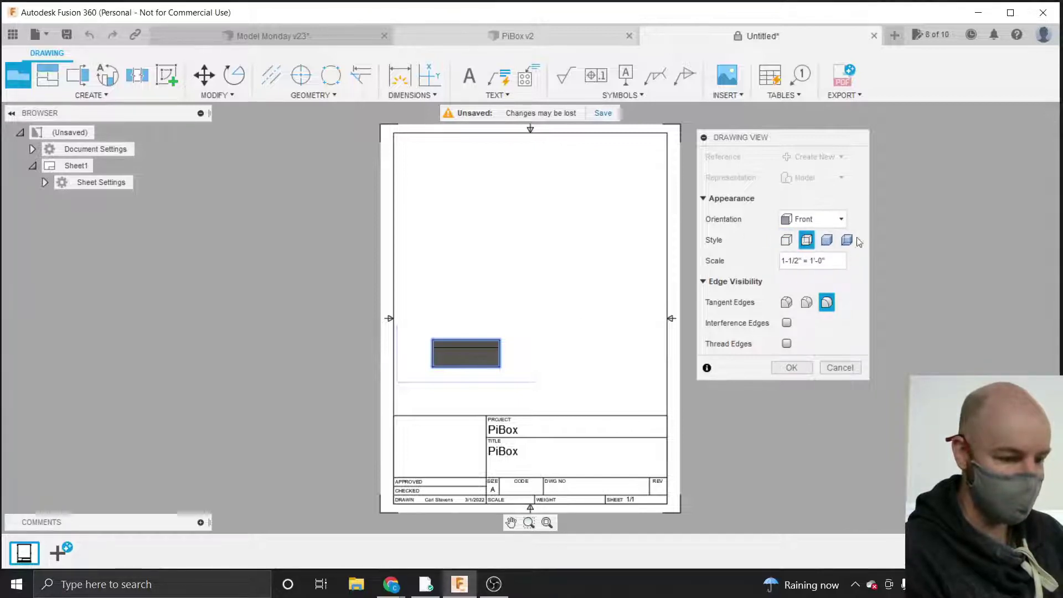
{"action": "left_click", "coordinate": [826, 241]}
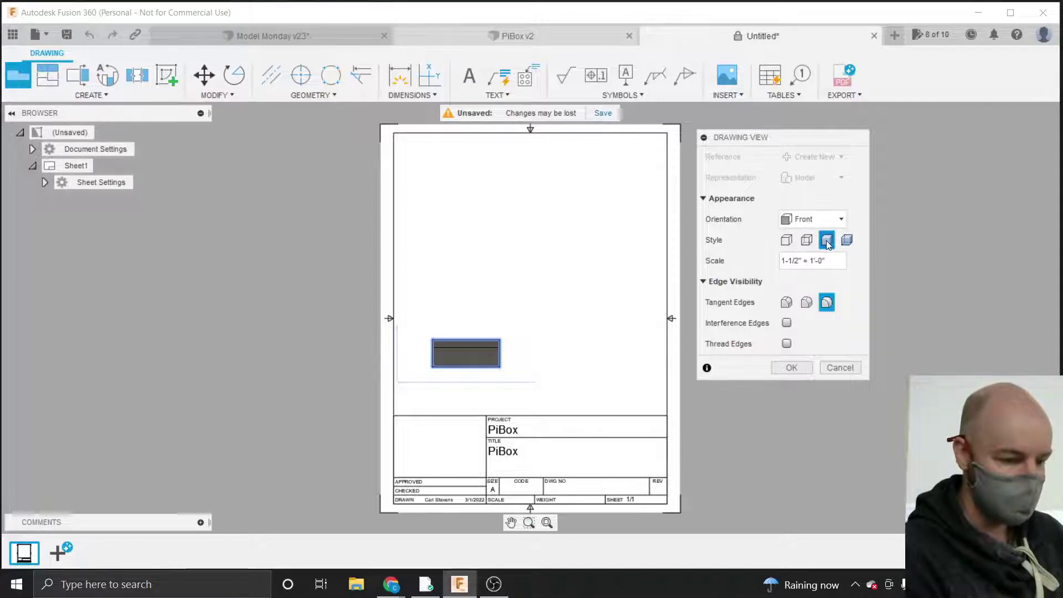
{"action": "left_click", "coordinate": [786, 241]}
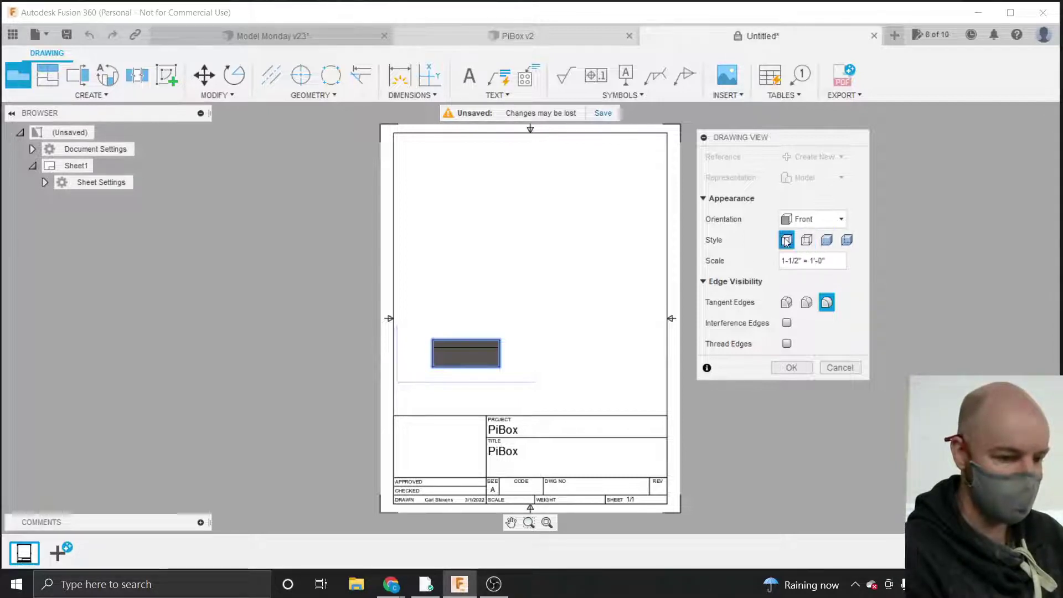
{"action": "left_click", "coordinate": [807, 242]}
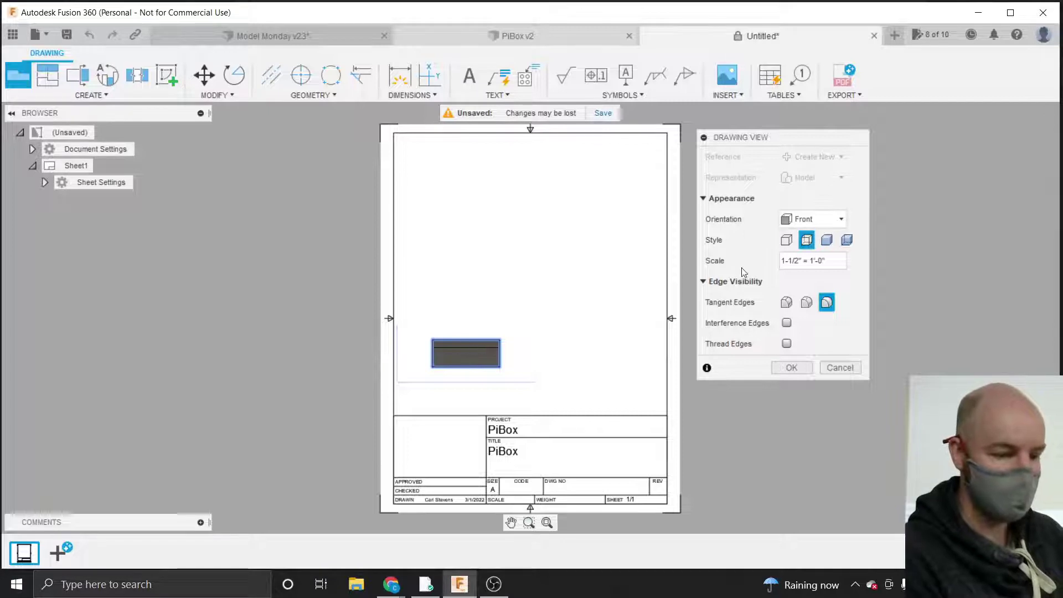
{"action": "left_click", "coordinate": [786, 240]}
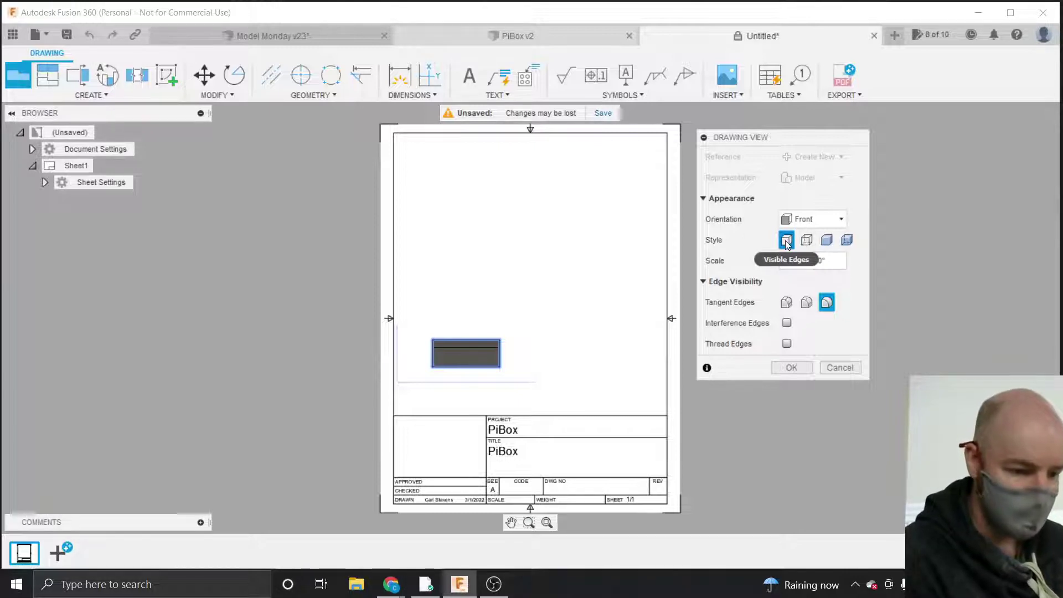
{"action": "left_click", "coordinate": [795, 368]}
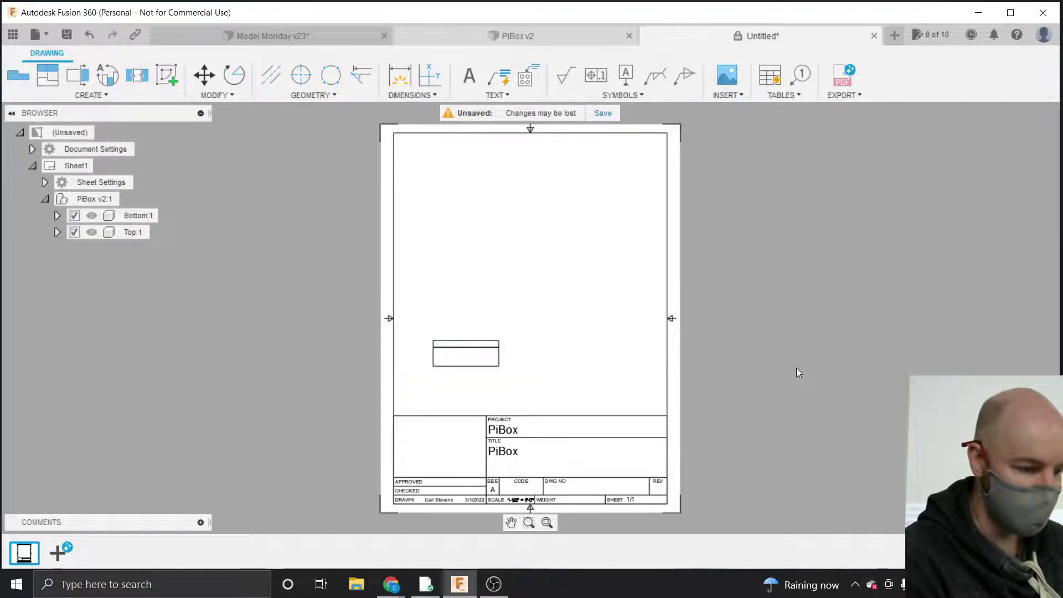
Move the front view slightly up and to the right on the sheet.
{"action": "left_click", "coordinate": [477, 349]}
{"action": "left_click_drag", "start_coordinate": [478, 350], "coordinate": [483, 341]}
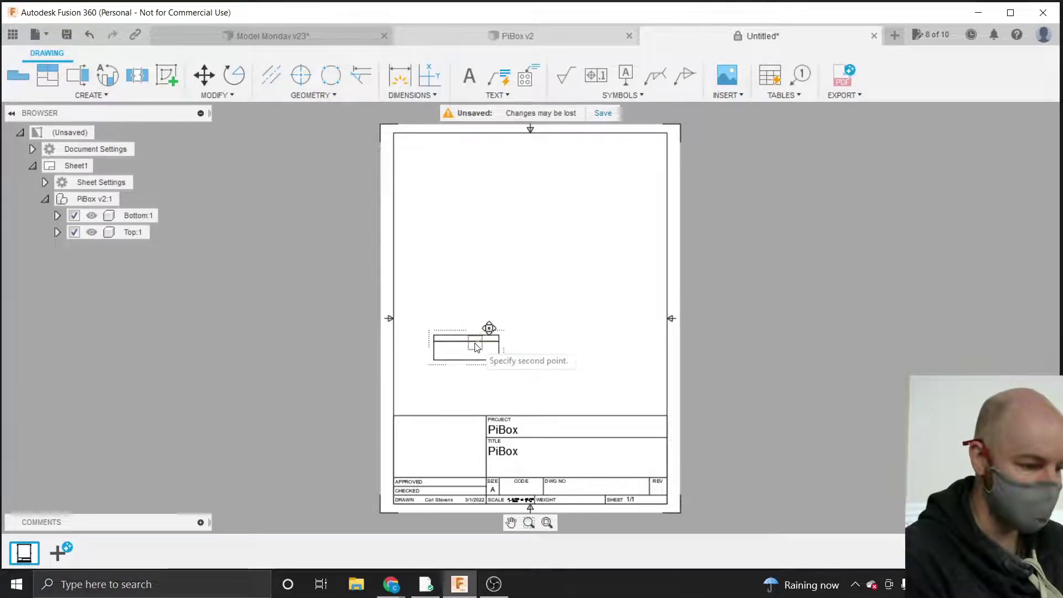
{"action": "left_click", "coordinate": [482, 342]}
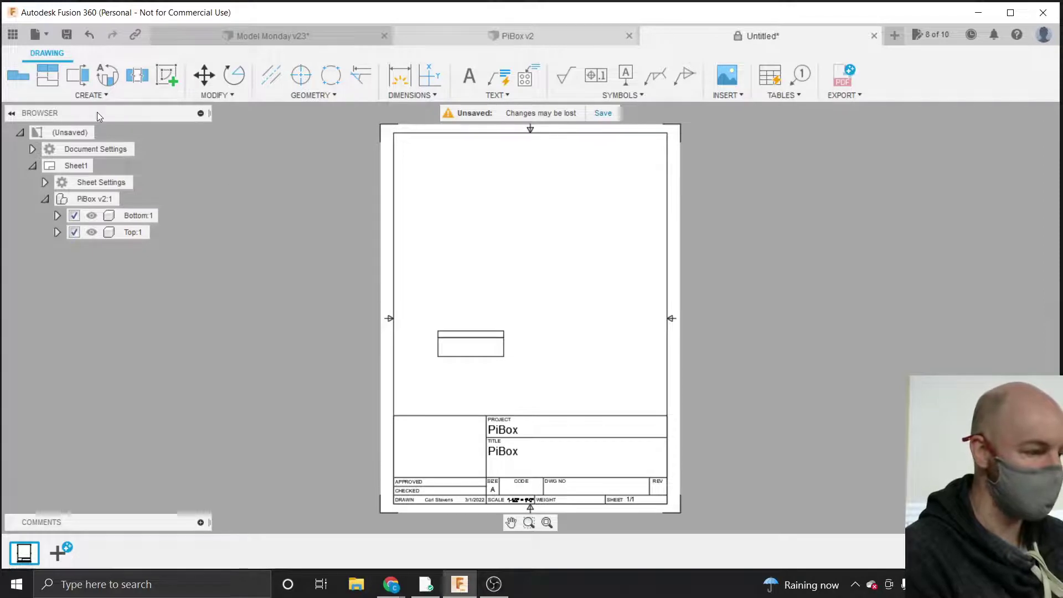
Project a top view above the front view and a side view to its right, then finish the projection.
{"action": "left_click", "coordinate": [48, 81]}
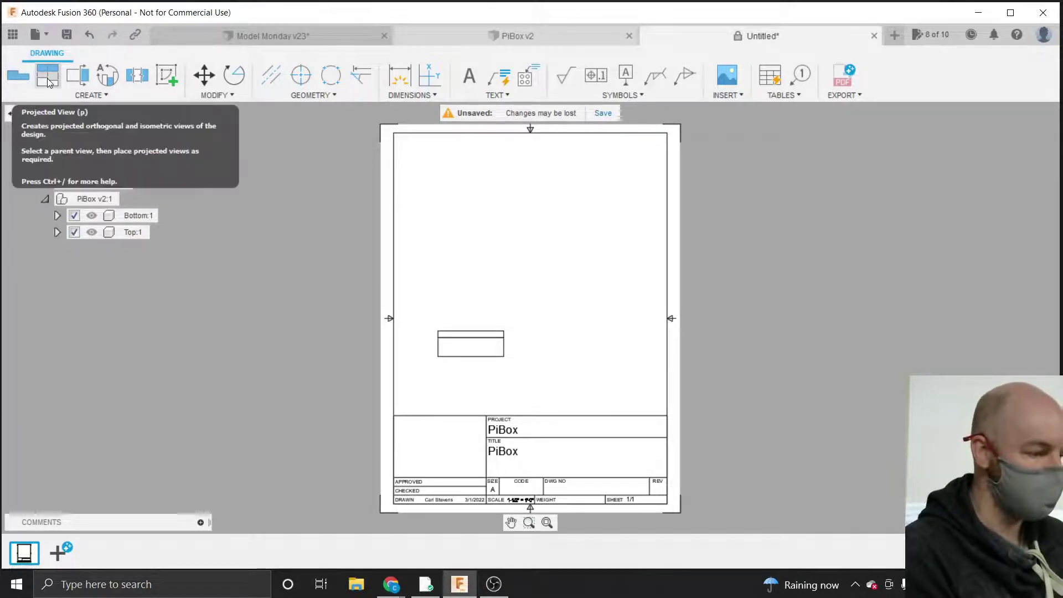
{"action": "left_click", "coordinate": [87, 95]}
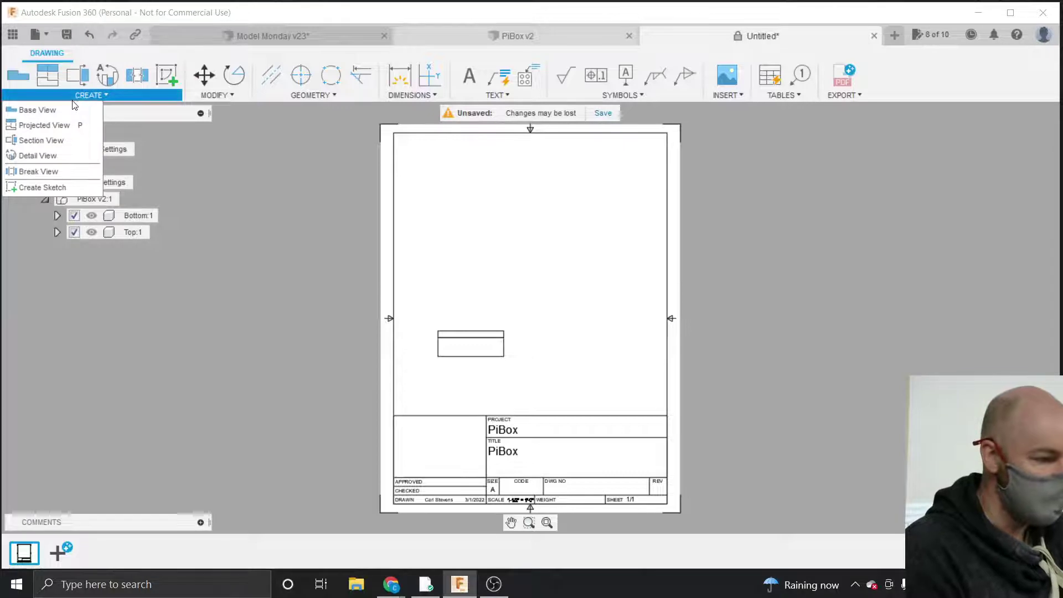
{"action": "left_click", "coordinate": [48, 131]}
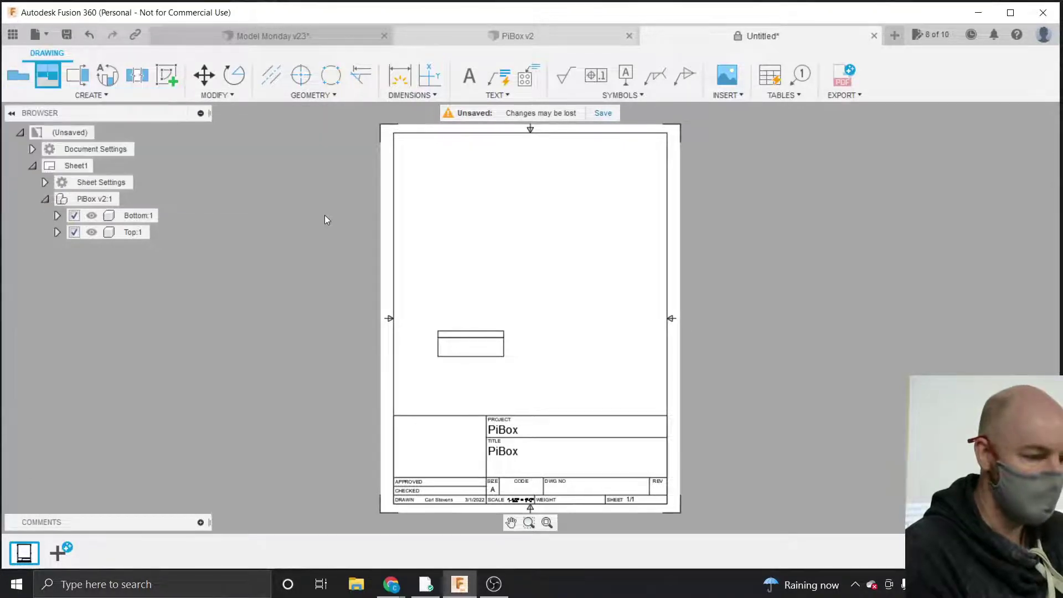
{"action": "left_click", "coordinate": [467, 344]}
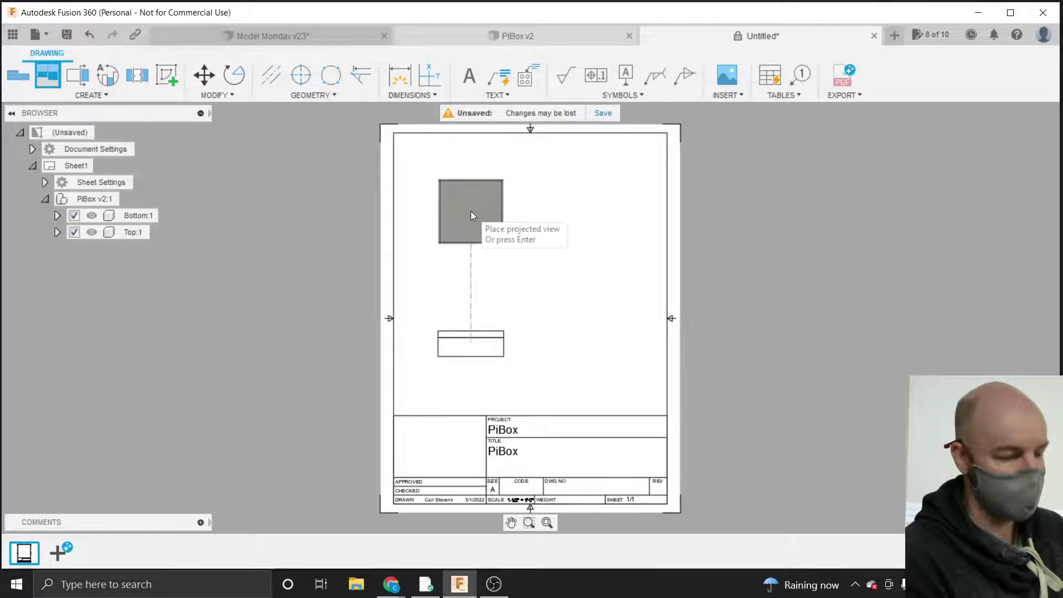
{"action": "left_click", "coordinate": [471, 213]}
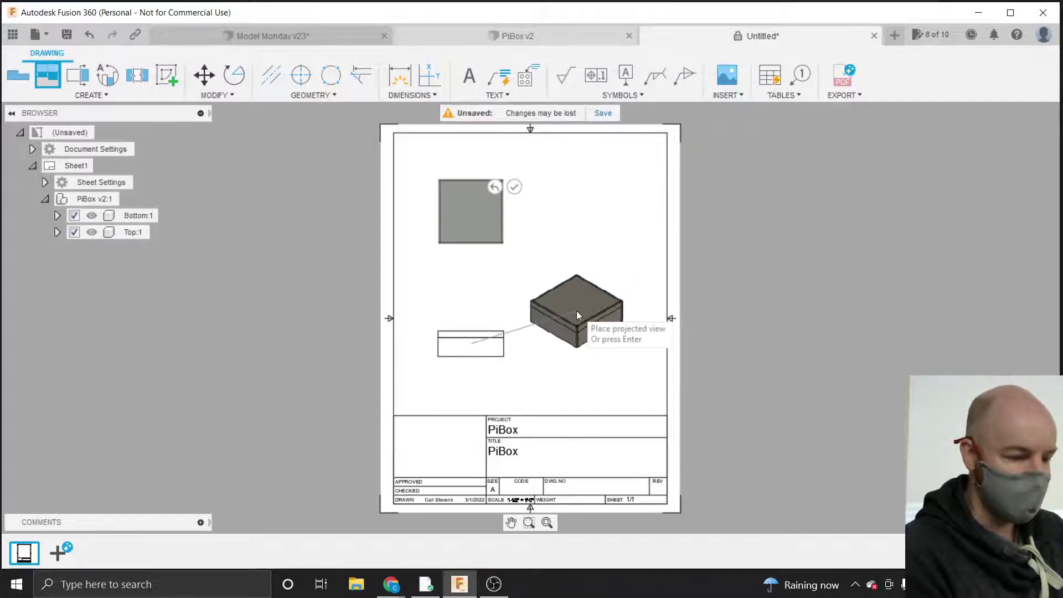
{"action": "left_click", "coordinate": [590, 340]}
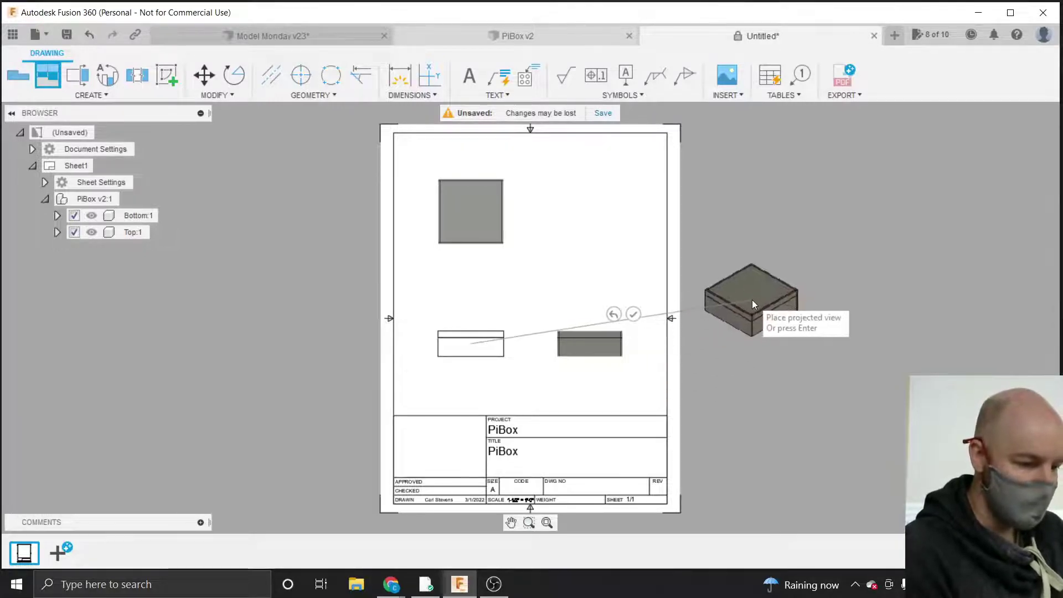
{"action": "key", "text": "Return"}
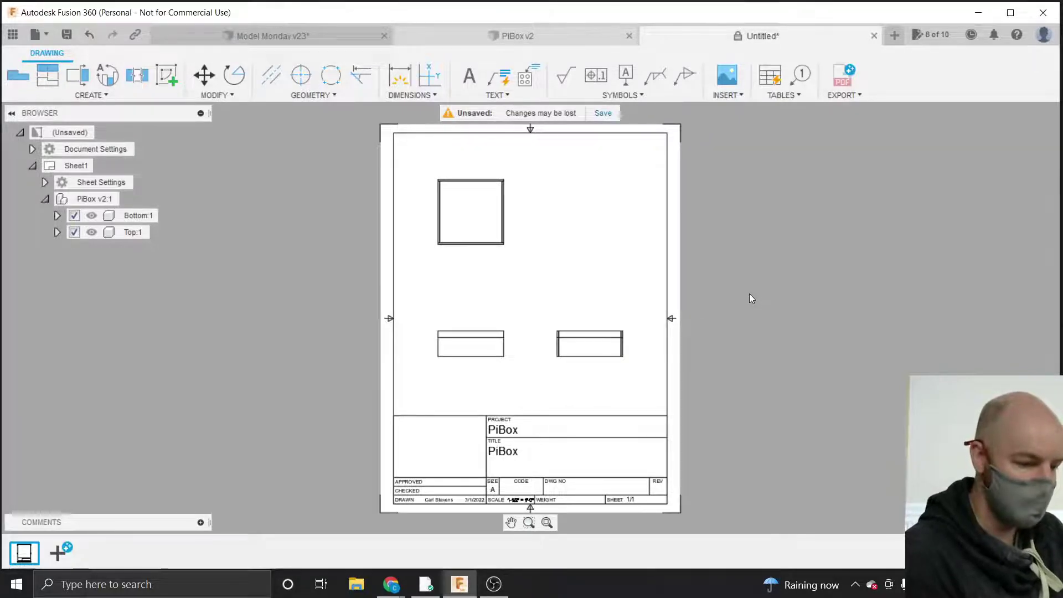
Dimension the box's overall width along the bottom edge of the front view, placing the dimension below the view.
{"action": "scroll", "coordinate": [524, 352], "scroll_direction": "up", "scroll_amount": 8}
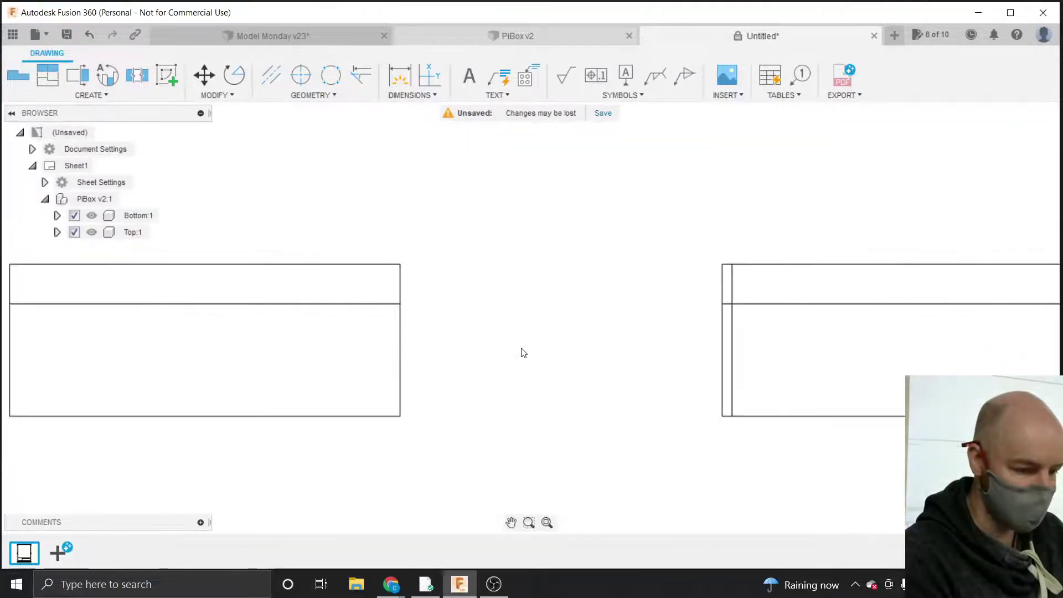
{"action": "scroll", "coordinate": [524, 353], "scroll_direction": "down", "scroll_amount": 2}
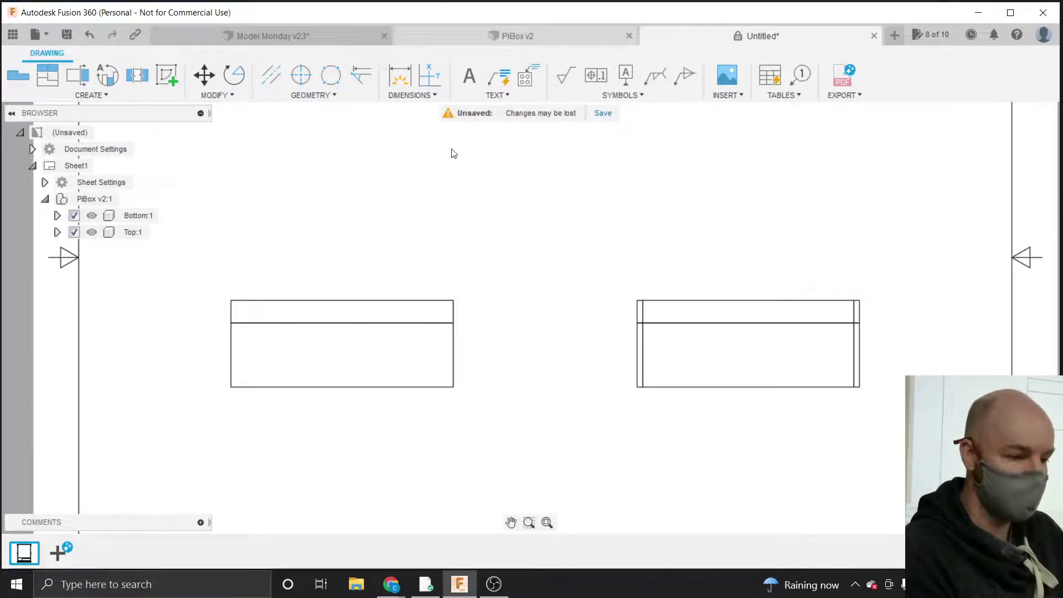
{"action": "left_click", "coordinate": [414, 96]}
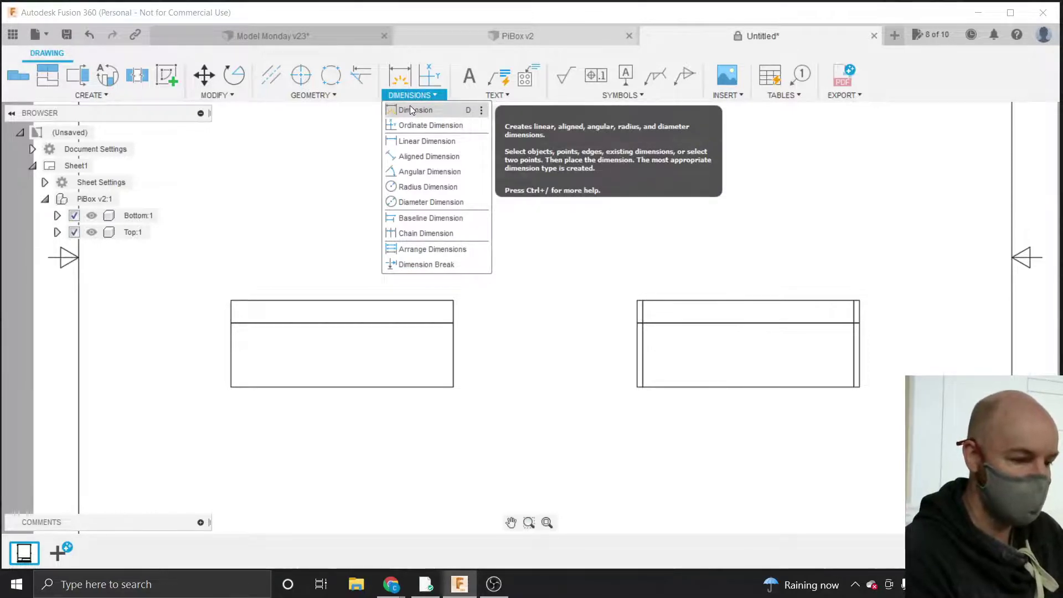
{"action": "left_click", "coordinate": [409, 109]}
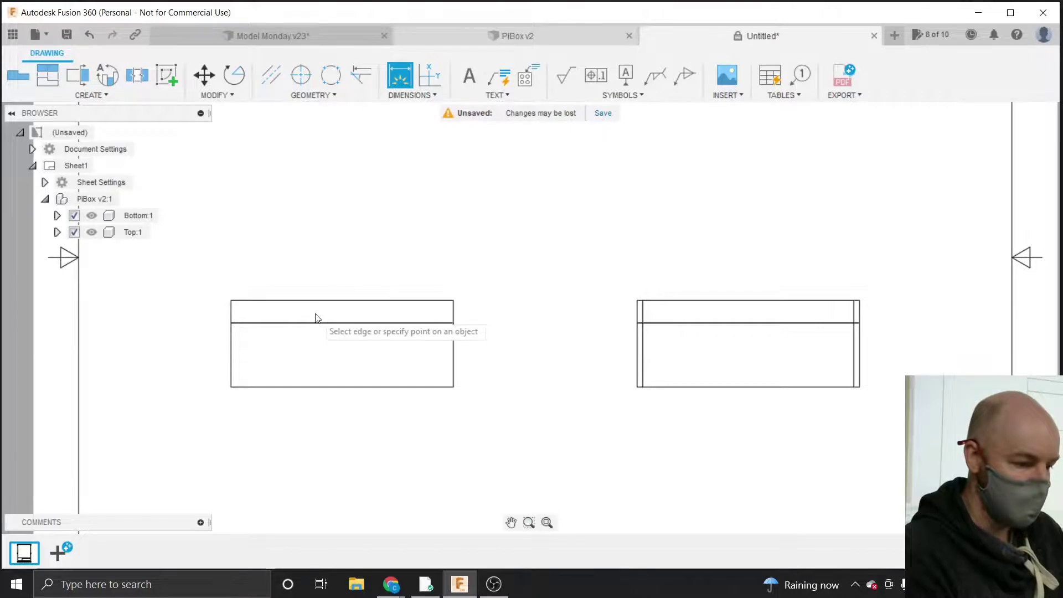
{"action": "left_click", "coordinate": [320, 387]}
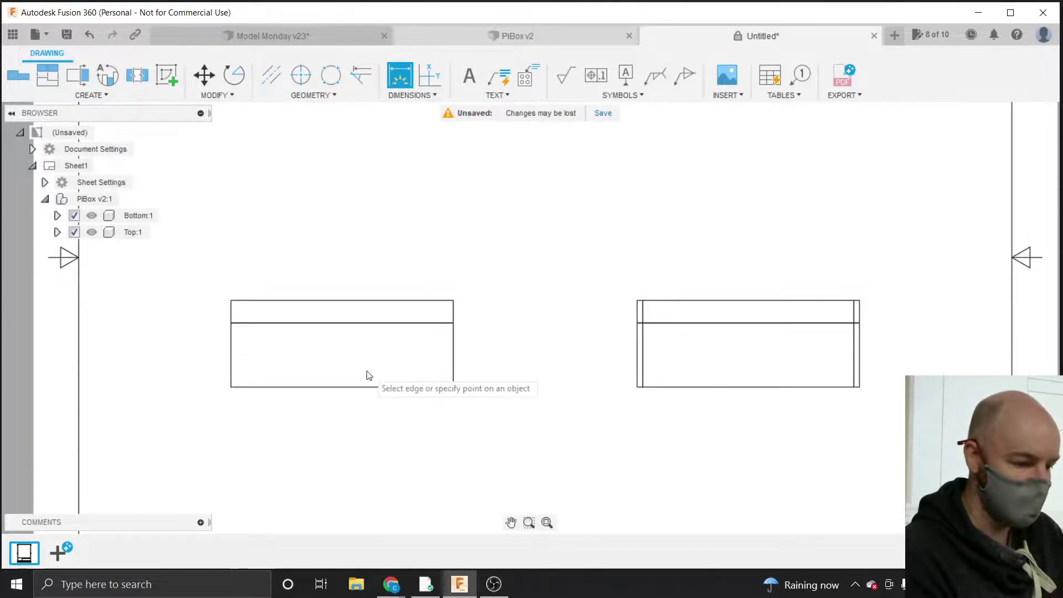
{"action": "left_click", "coordinate": [337, 387]}
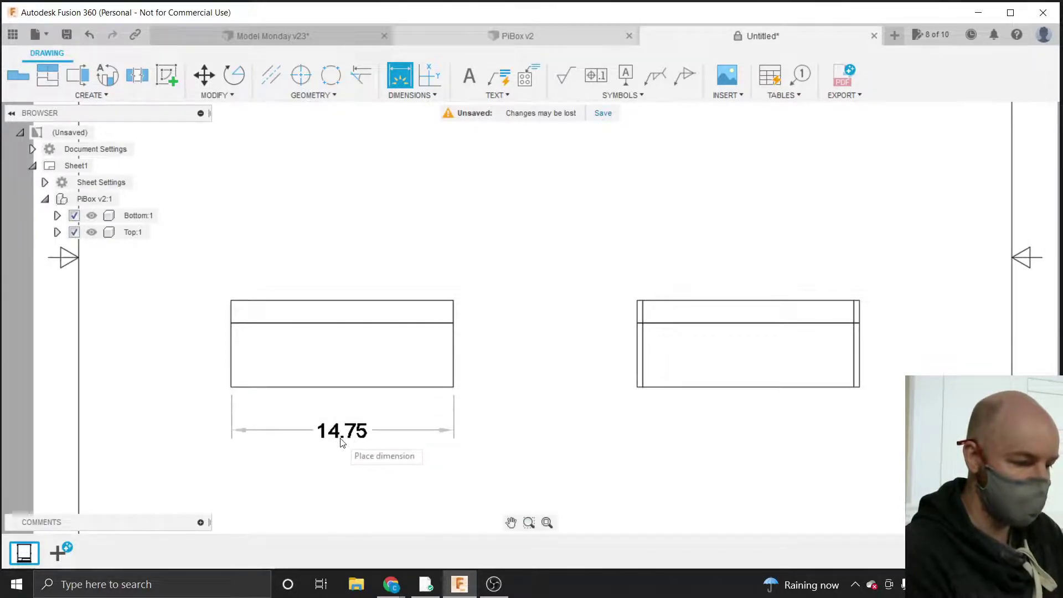
{"action": "left_click", "coordinate": [340, 441]}
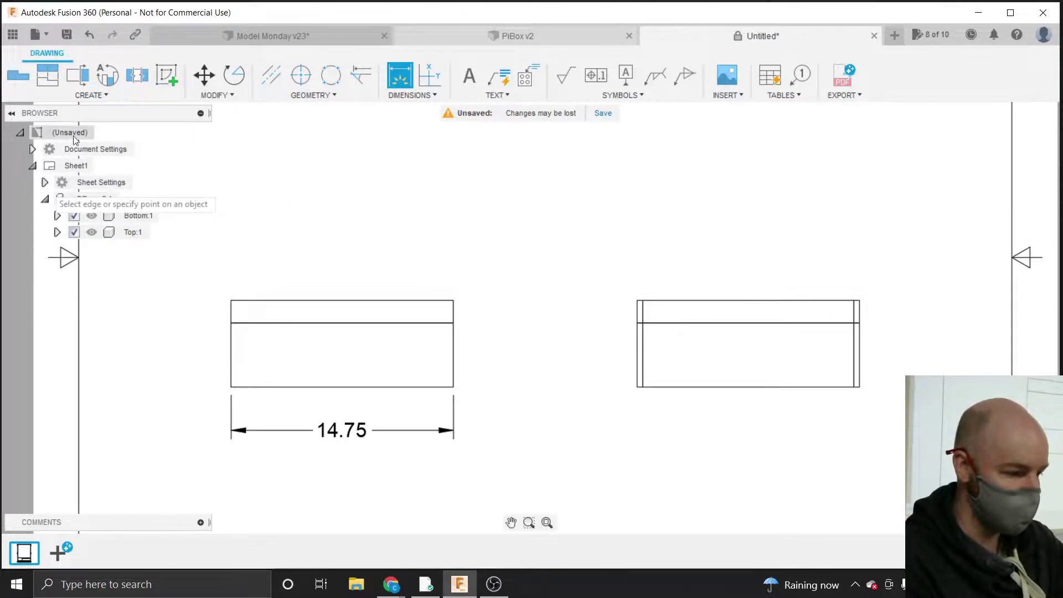
Inspect the sheet settings and the document's dimension unit settings without changing any of them.
{"action": "left_click", "coordinate": [44, 182]}
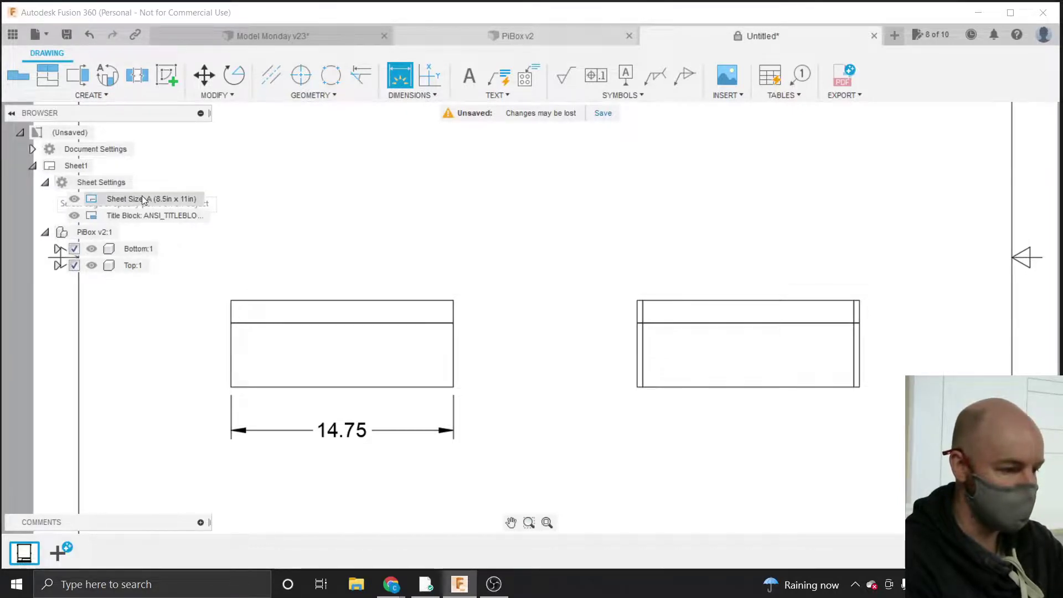
{"action": "mouse_move", "coordinate": [147, 204]}
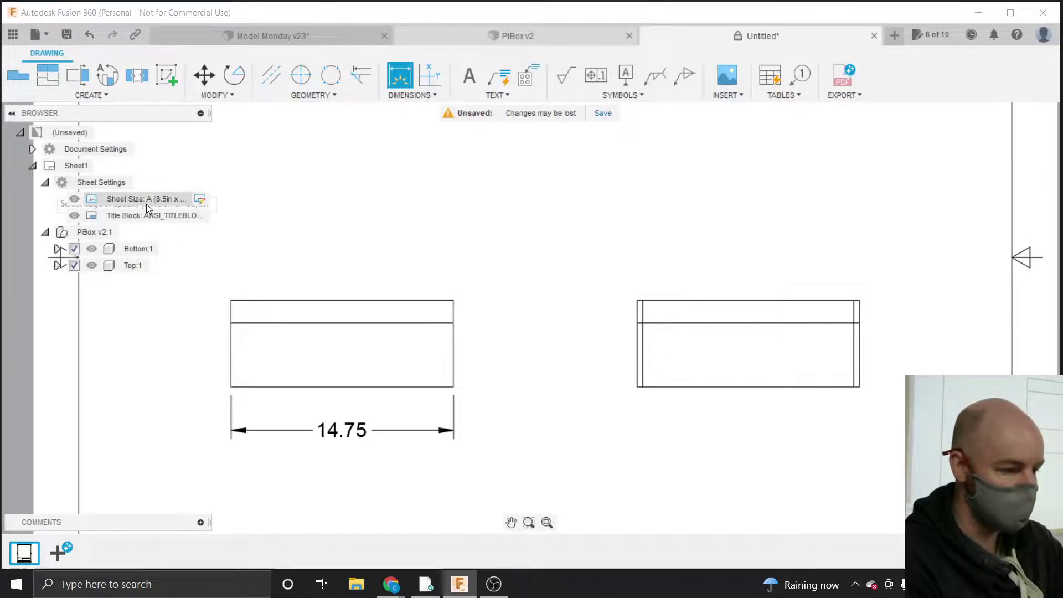
{"action": "left_click", "coordinate": [31, 149]}
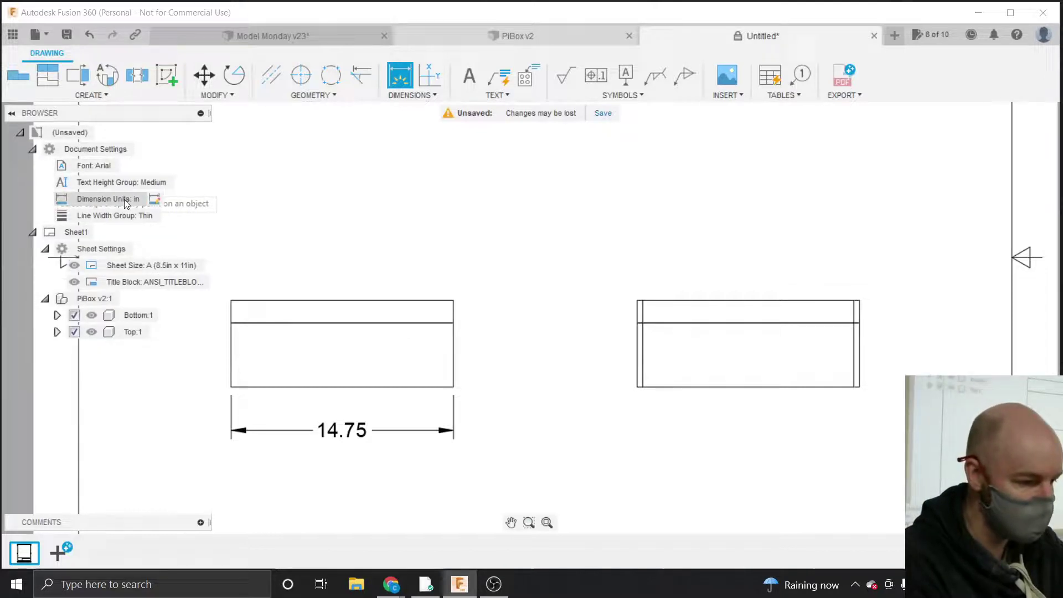
{"action": "left_click", "coordinate": [154, 198]}
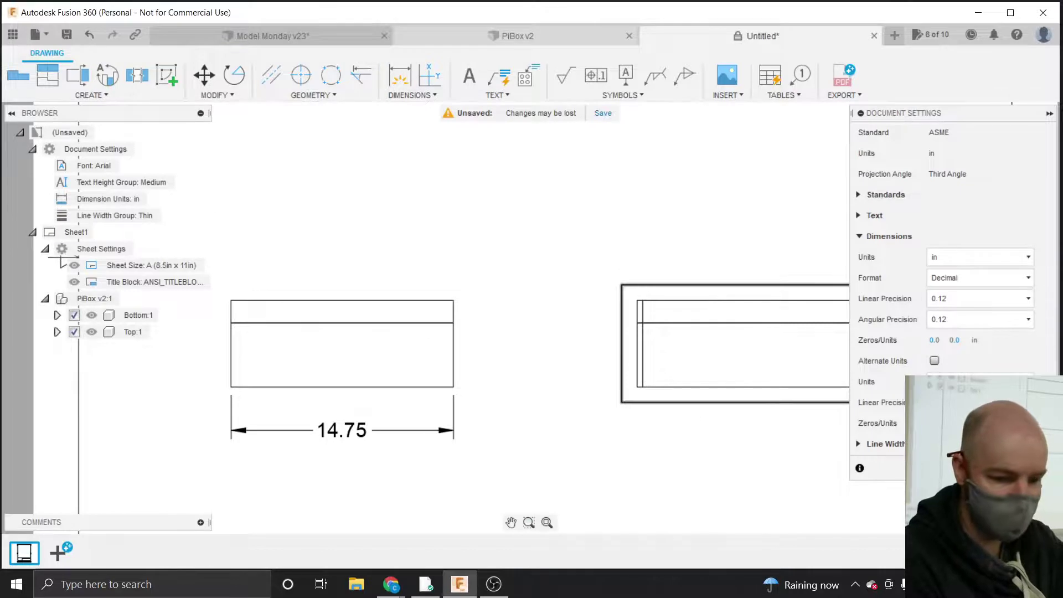
{"action": "left_click", "coordinate": [1030, 468]}
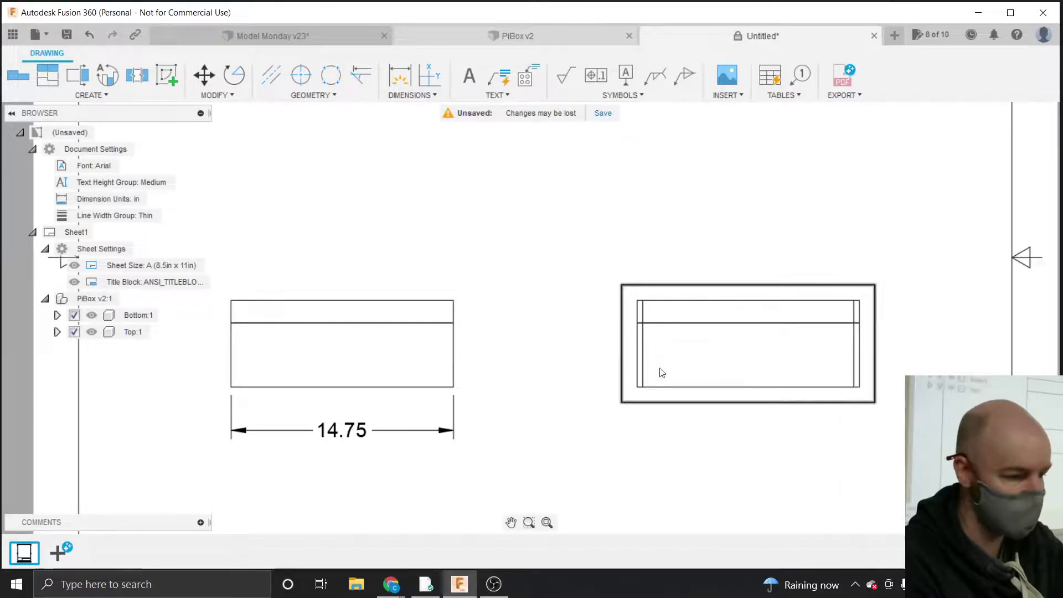
Reopen the document's dimension unit settings and move the dialog to the space between the front and side views.
{"action": "left_click", "coordinate": [145, 199]}
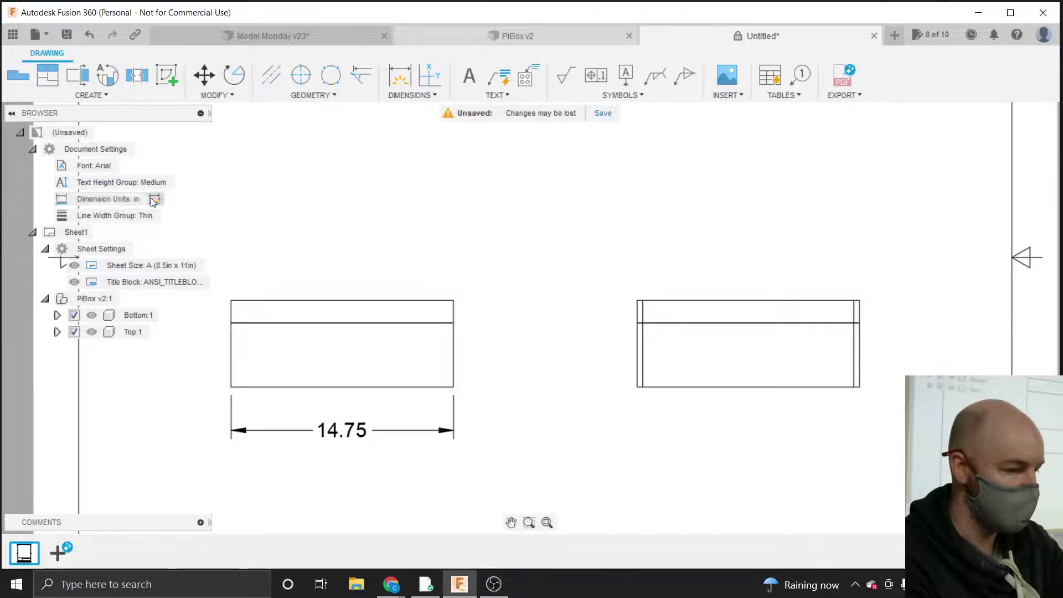
{"action": "left_click", "coordinate": [154, 201]}
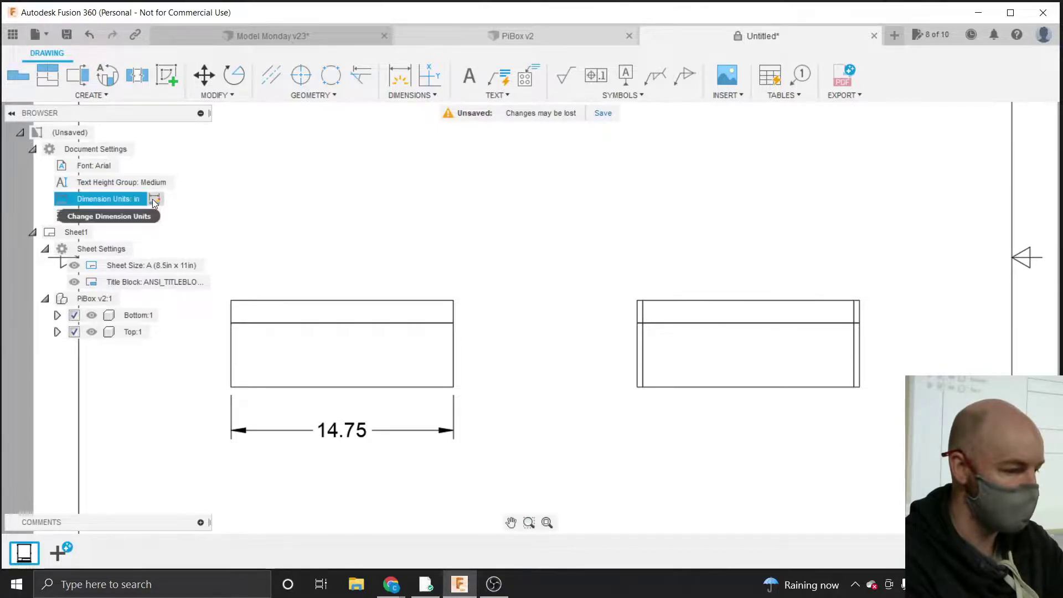
{"action": "left_click", "coordinate": [154, 201]}
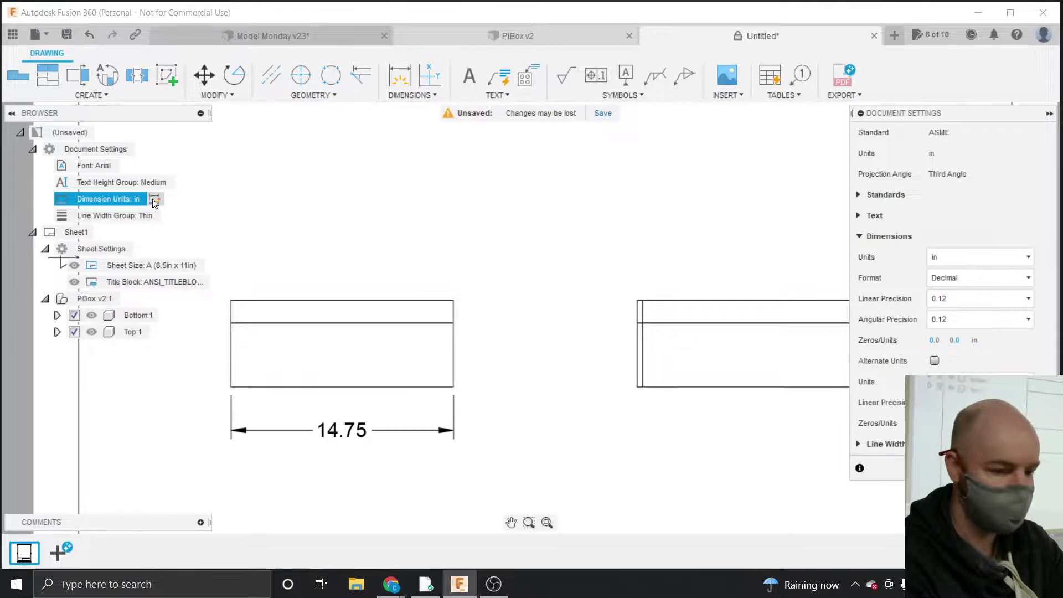
{"action": "left_click_drag", "start_coordinate": [891, 114], "coordinate": [563, 120]}
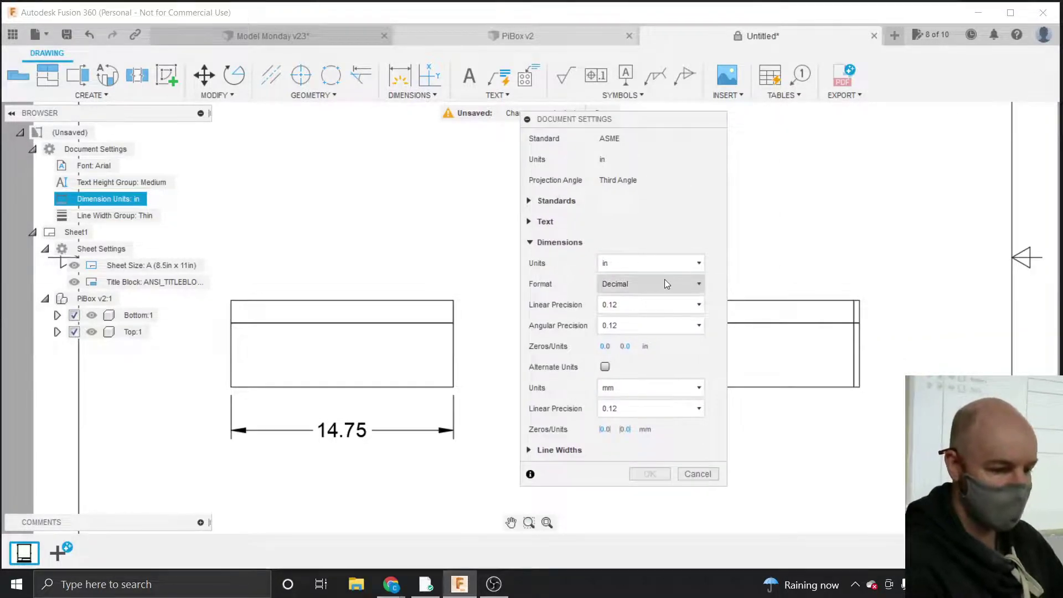
Try the linear precisions 0.123 and 0.1234 for the dimensions and set the precision back to 0.12.
{"action": "left_click", "coordinate": [651, 305]}
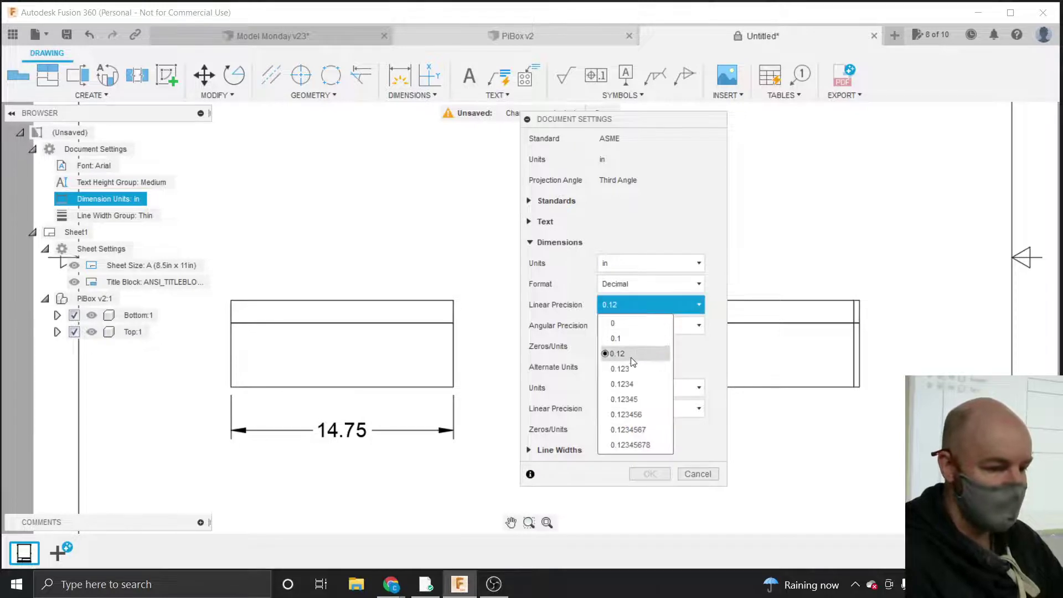
{"action": "left_click", "coordinate": [620, 369]}
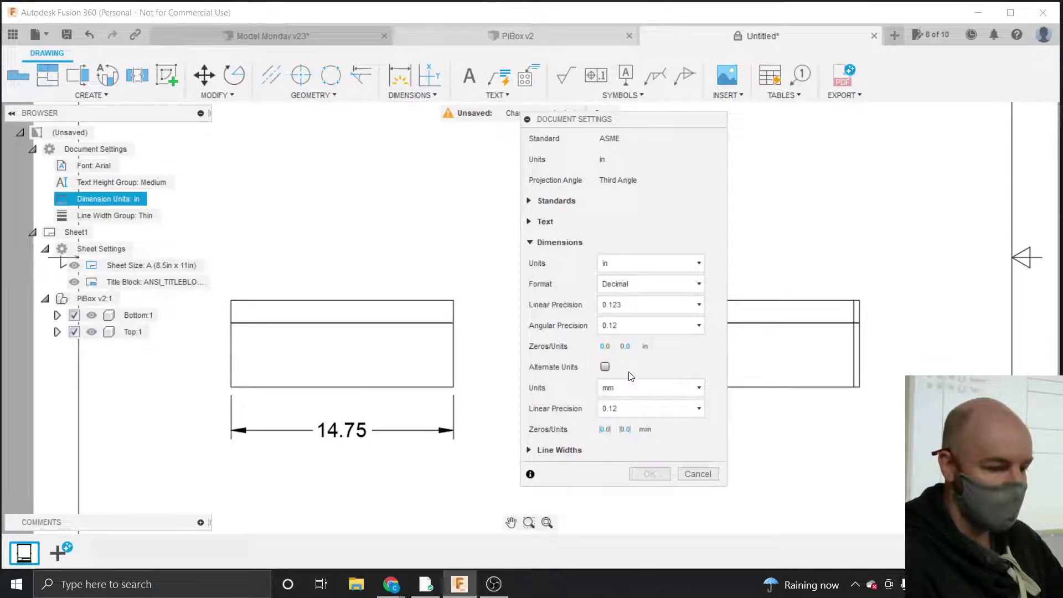
{"action": "left_click", "coordinate": [628, 305]}
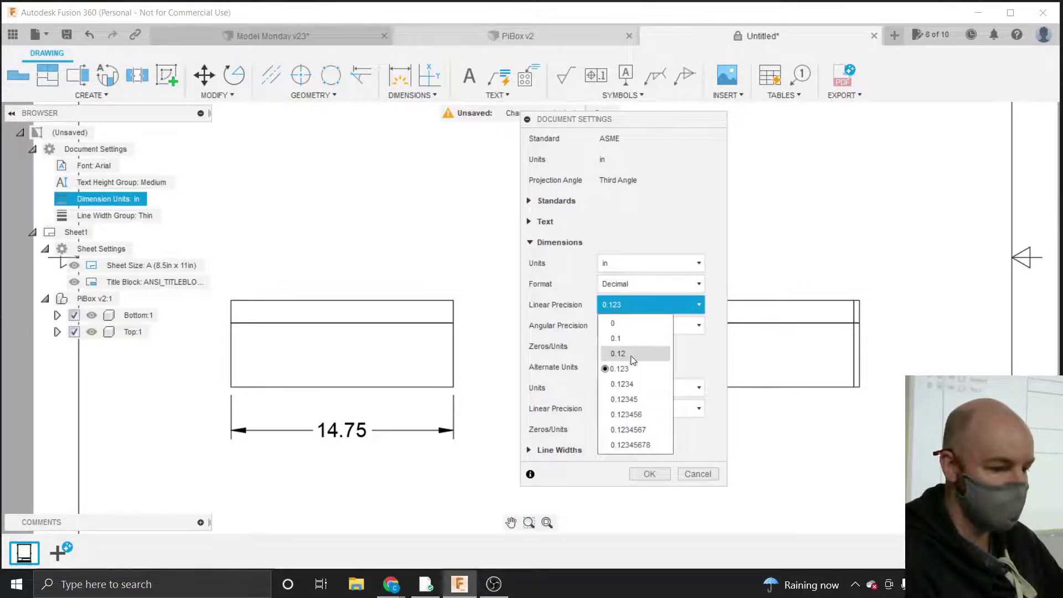
{"action": "left_click", "coordinate": [633, 383]}
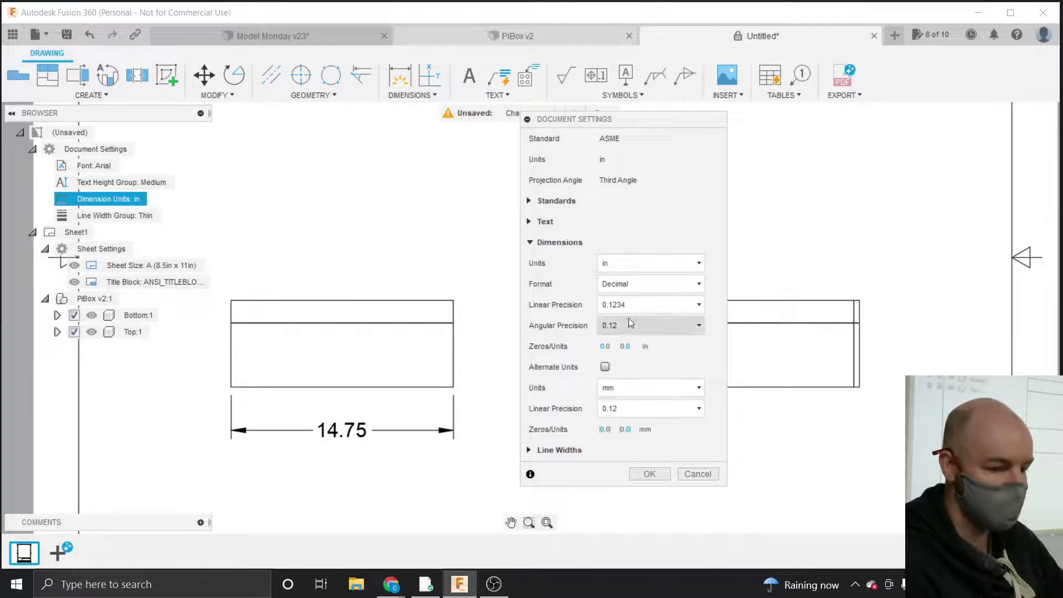
{"action": "left_click", "coordinate": [629, 304]}
{"action": "left_click", "coordinate": [627, 354]}
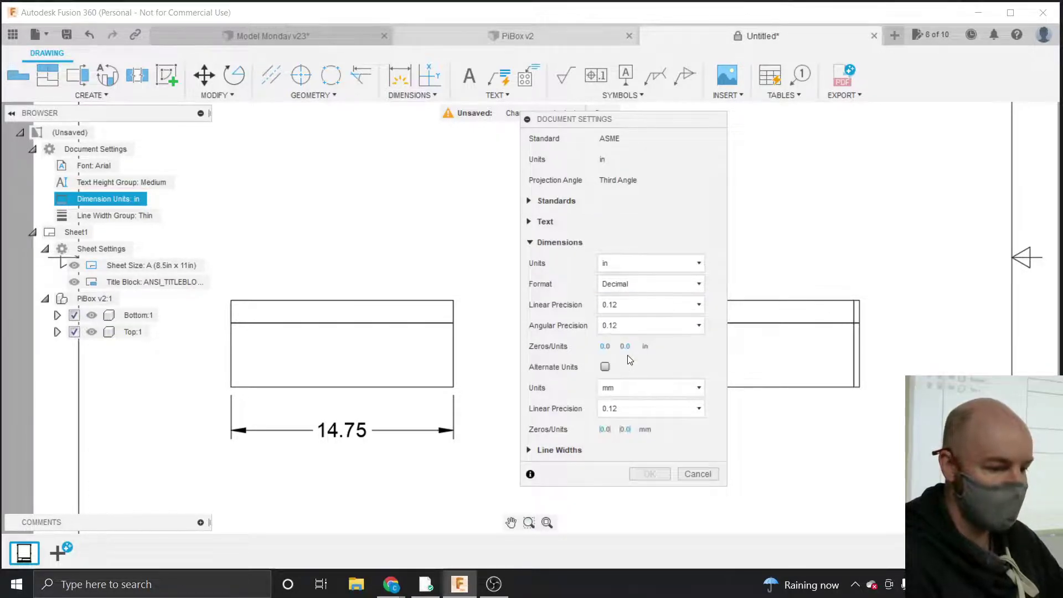
Set the dimension format to Fractional with a linear precision of 1/16 and apply the document settings.
{"action": "left_click", "coordinate": [633, 284]}
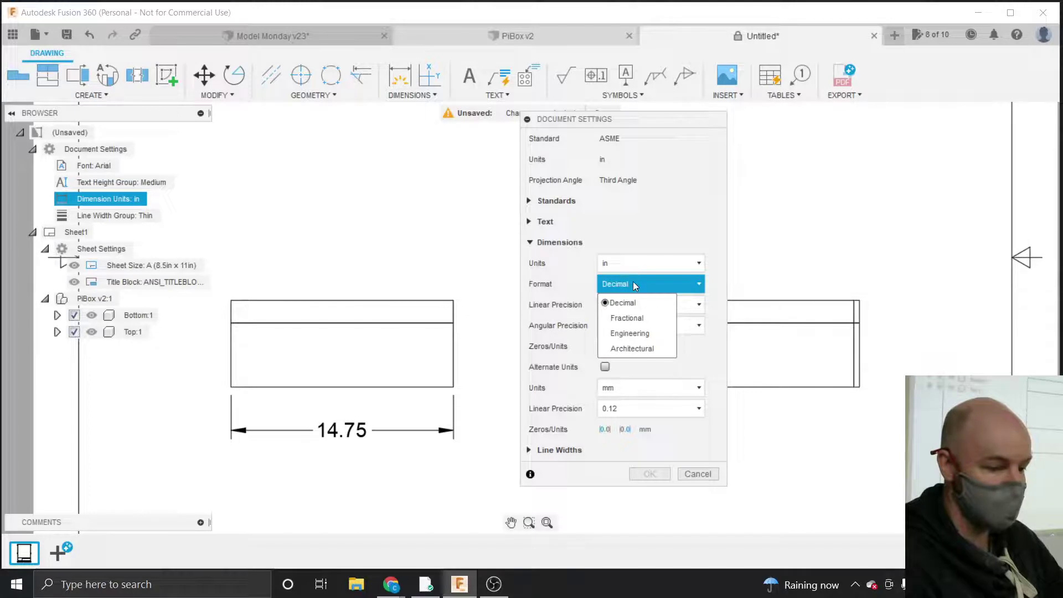
{"action": "left_click", "coordinate": [633, 318]}
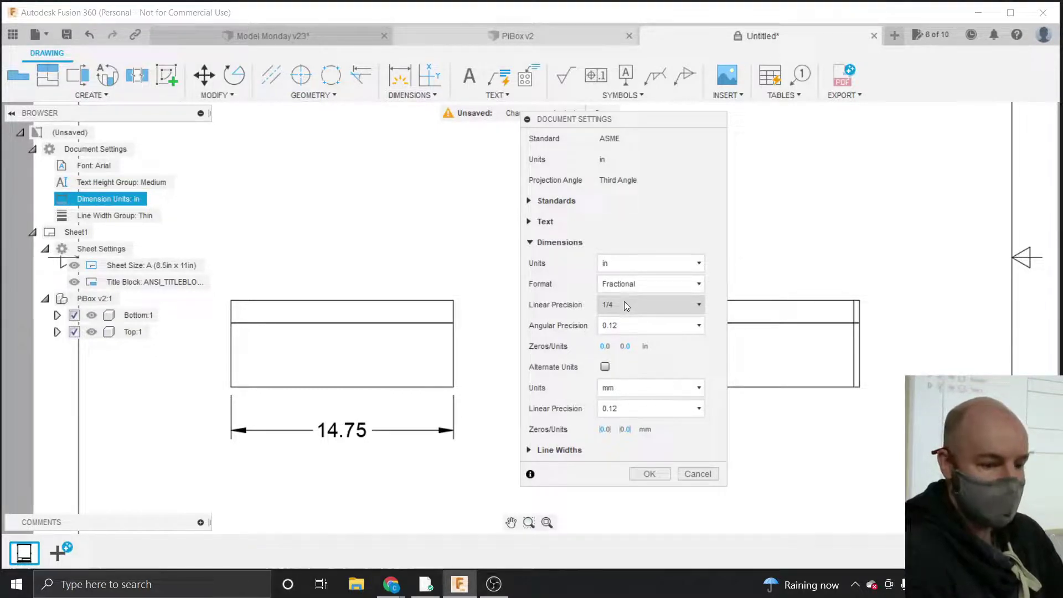
{"action": "left_click", "coordinate": [627, 303]}
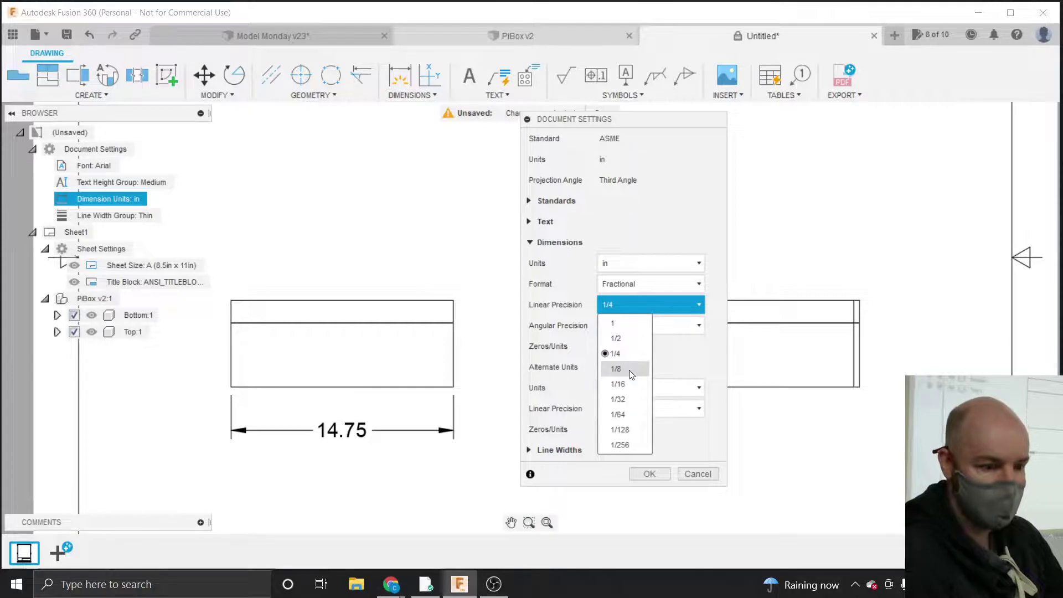
{"action": "left_click", "coordinate": [634, 287]}
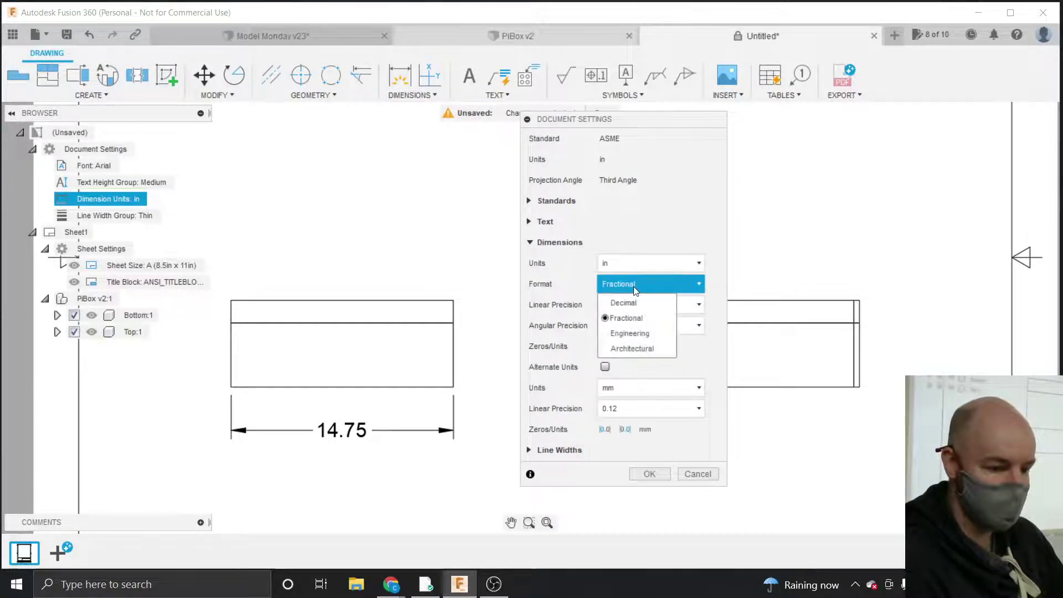
{"action": "left_click", "coordinate": [632, 315]}
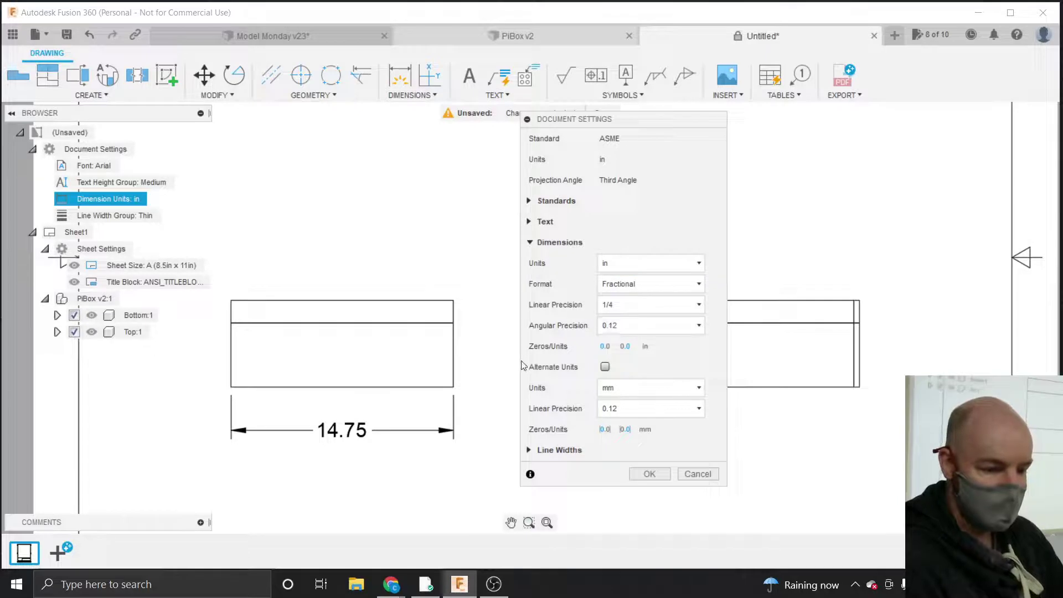
{"action": "left_click", "coordinate": [620, 303]}
{"action": "left_click", "coordinate": [619, 383]}
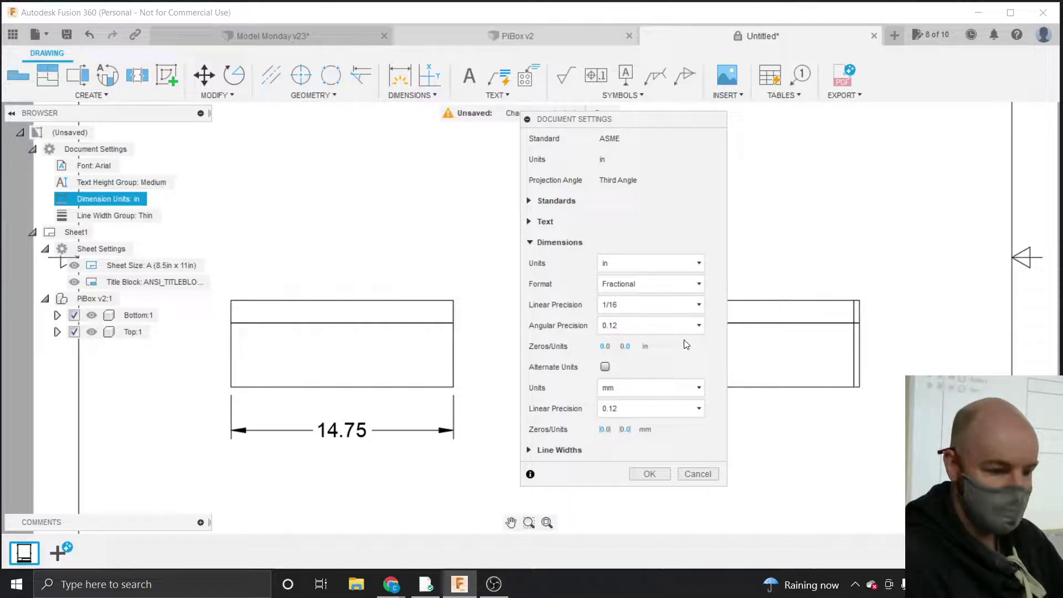
{"action": "left_click", "coordinate": [649, 474]}
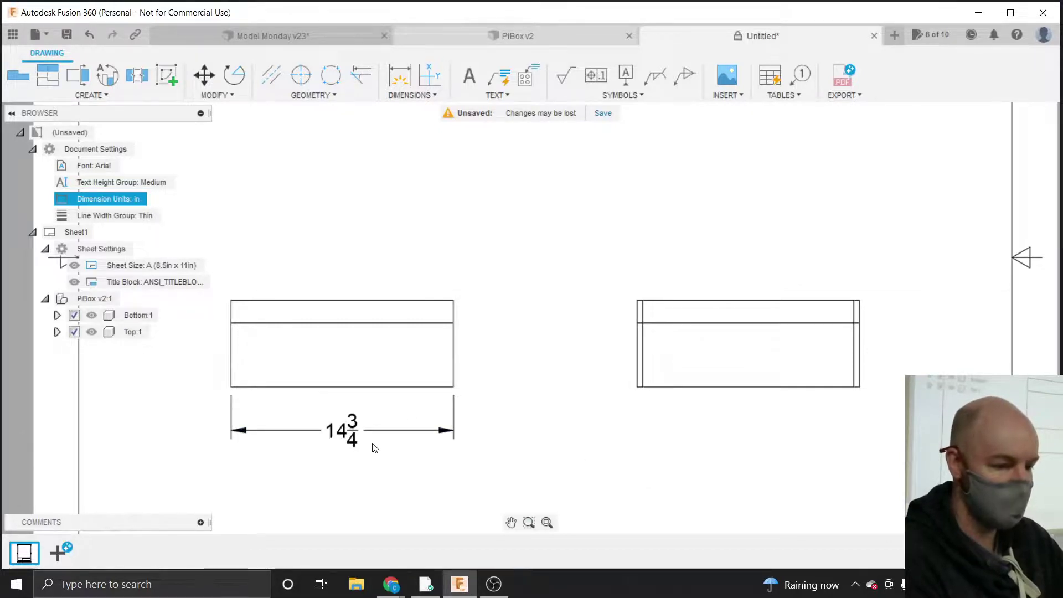
Dimension the height of the box's bottom part on the front view, placing the dimension left of the view.
{"action": "left_click", "coordinate": [417, 97]}
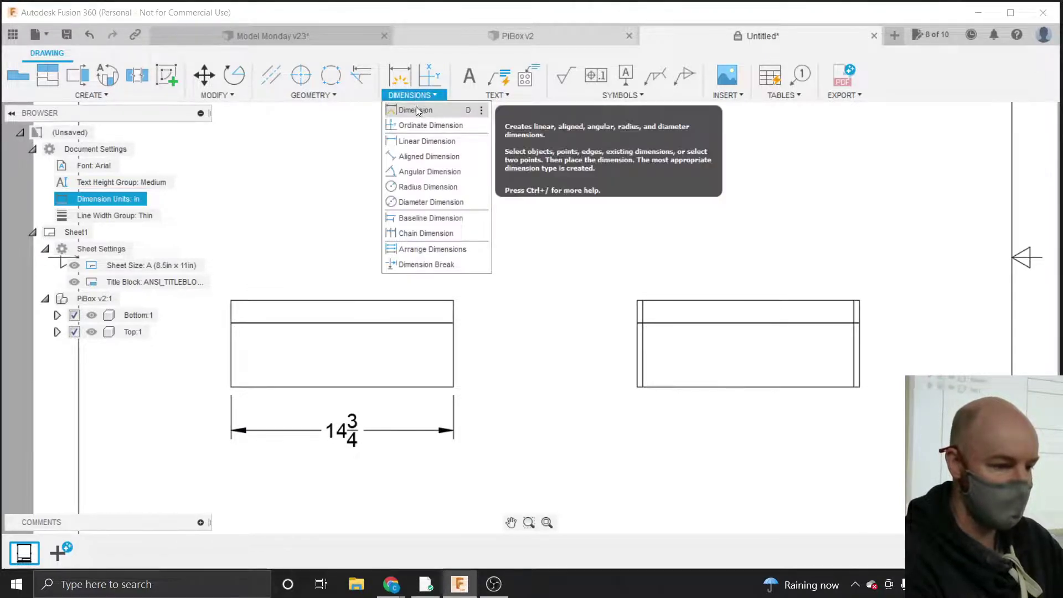
{"action": "left_click", "coordinate": [416, 109]}
{"action": "scroll", "coordinate": [555, 379], "scroll_direction": "down", "scroll_amount": 4}
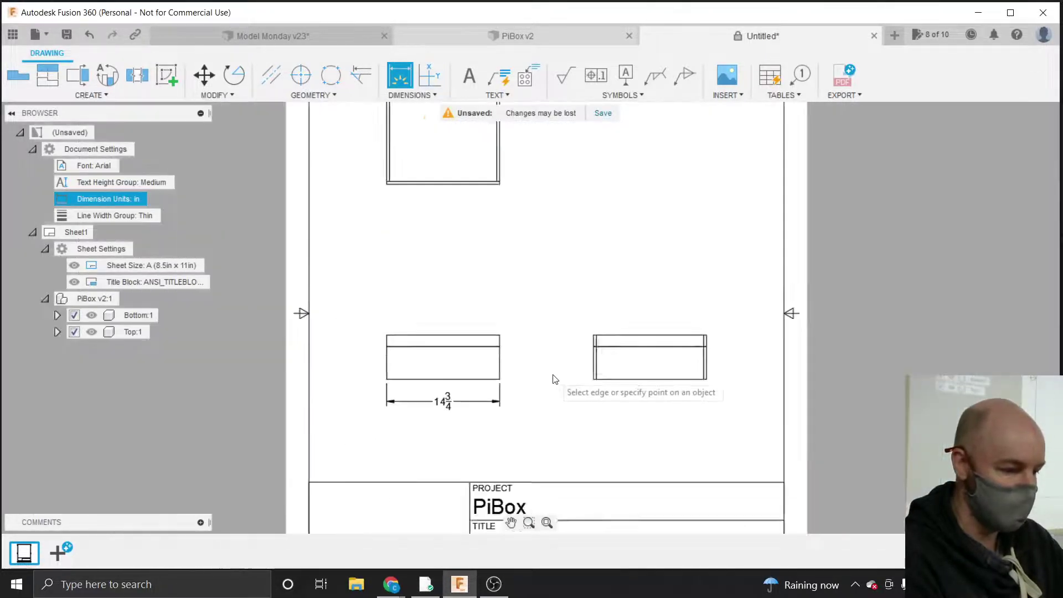
{"action": "scroll", "coordinate": [553, 379], "scroll_direction": "up", "scroll_amount": 3}
{"action": "left_click", "coordinate": [294, 360]}
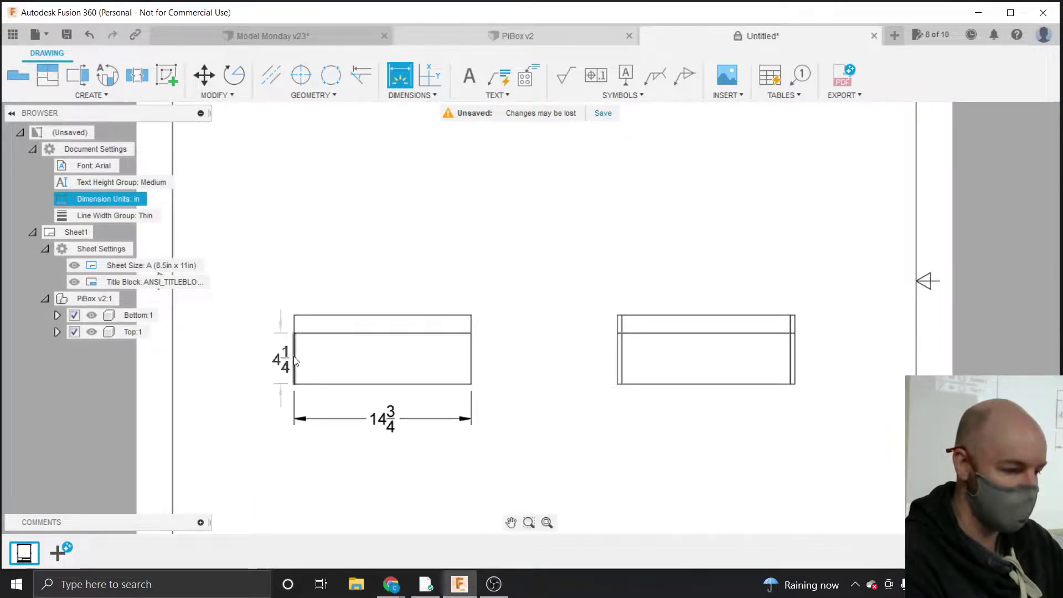
{"action": "left_click", "coordinate": [260, 363]}
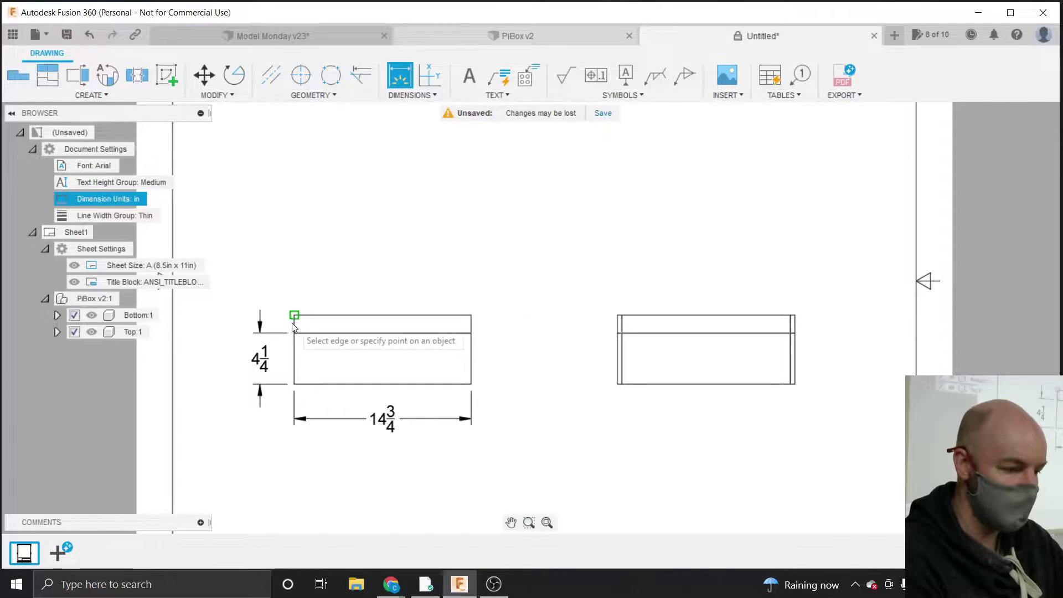
Dimension the height of the box's top part on the front view, placing it outside the existing height dimension.
{"action": "scroll", "coordinate": [292, 328], "scroll_direction": "up", "scroll_amount": 4}
{"action": "scroll", "coordinate": [293, 328], "scroll_direction": "down", "scroll_amount": 2}
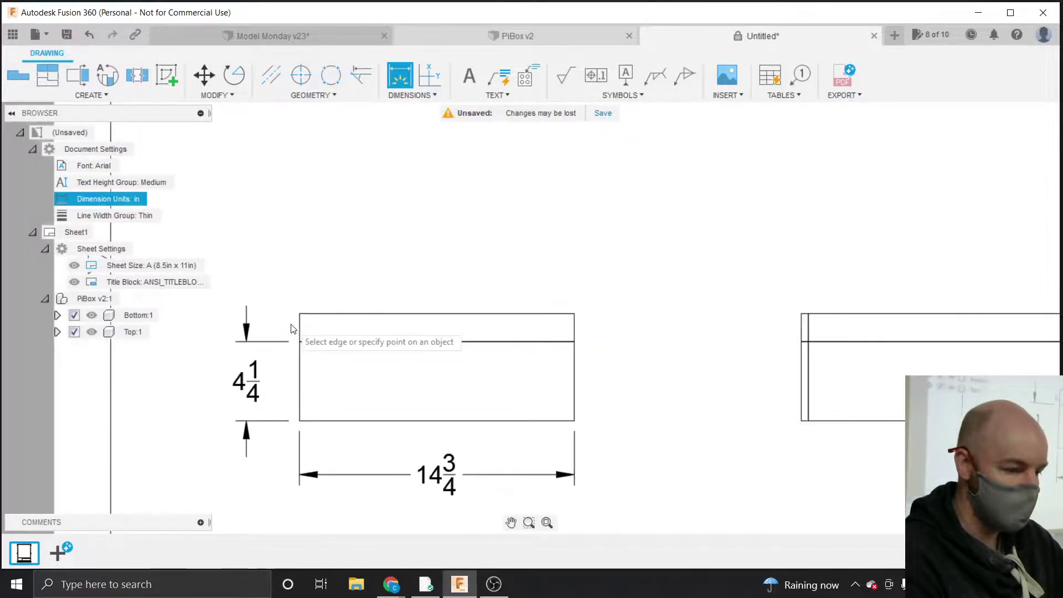
{"action": "left_click", "coordinate": [295, 331]}
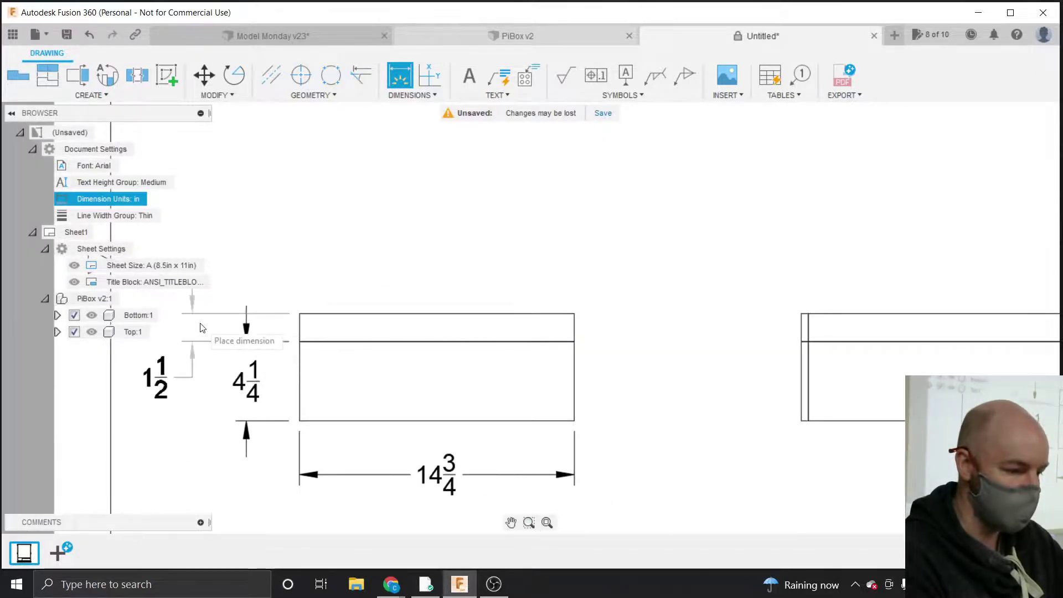
{"action": "left_click", "coordinate": [194, 327]}
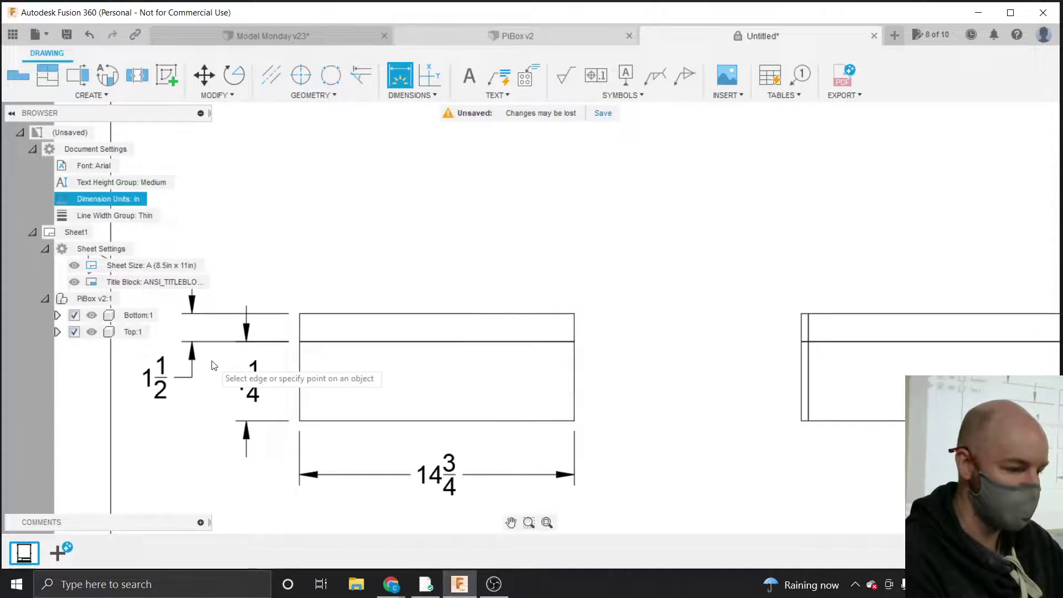
Dimension the side view's bottom edge between the end panels below the view, and the bottom part's height left of it.
{"action": "scroll", "coordinate": [215, 371], "scroll_direction": "up", "scroll_amount": 2}
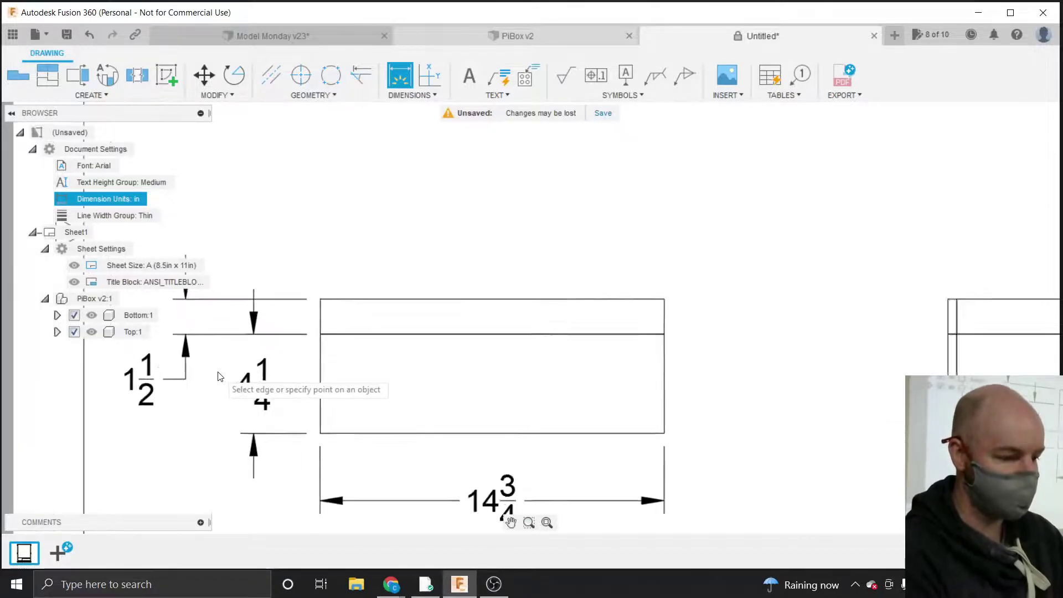
{"action": "scroll", "coordinate": [218, 375], "scroll_direction": "down", "scroll_amount": 3}
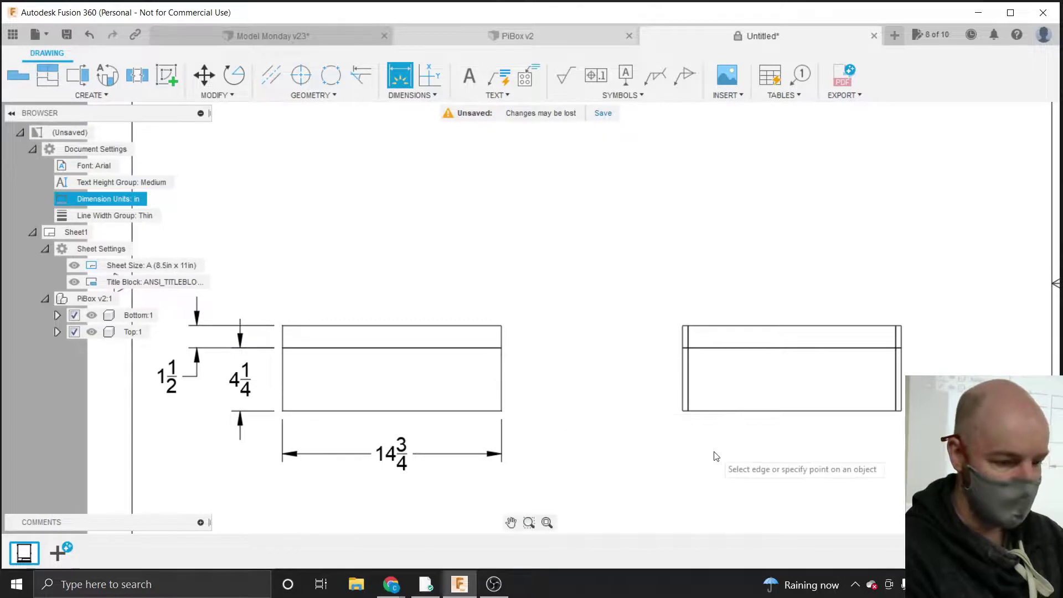
{"action": "left_click", "coordinate": [778, 412]}
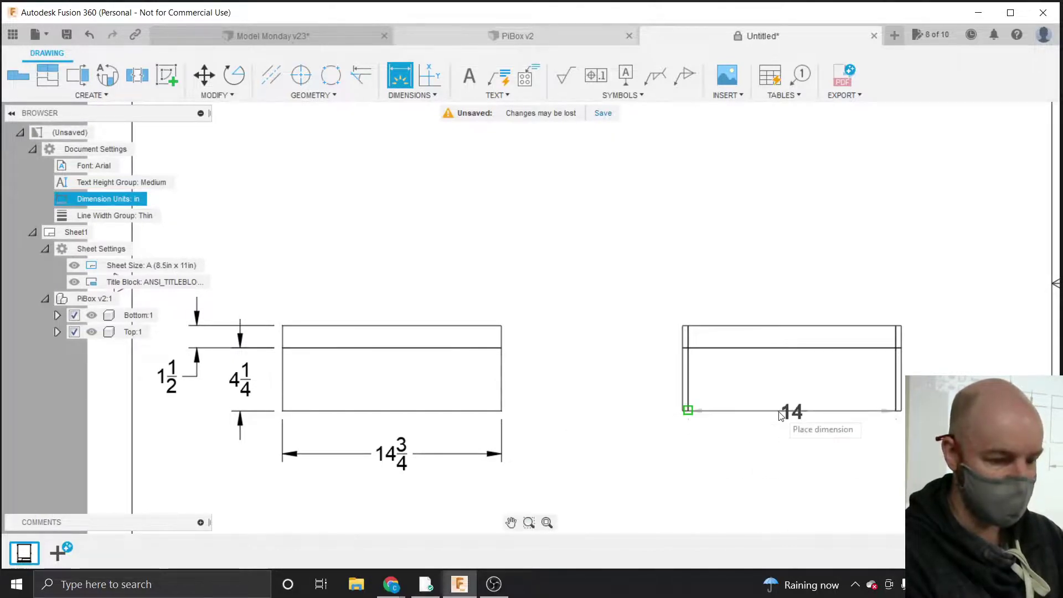
{"action": "left_click", "coordinate": [783, 452]}
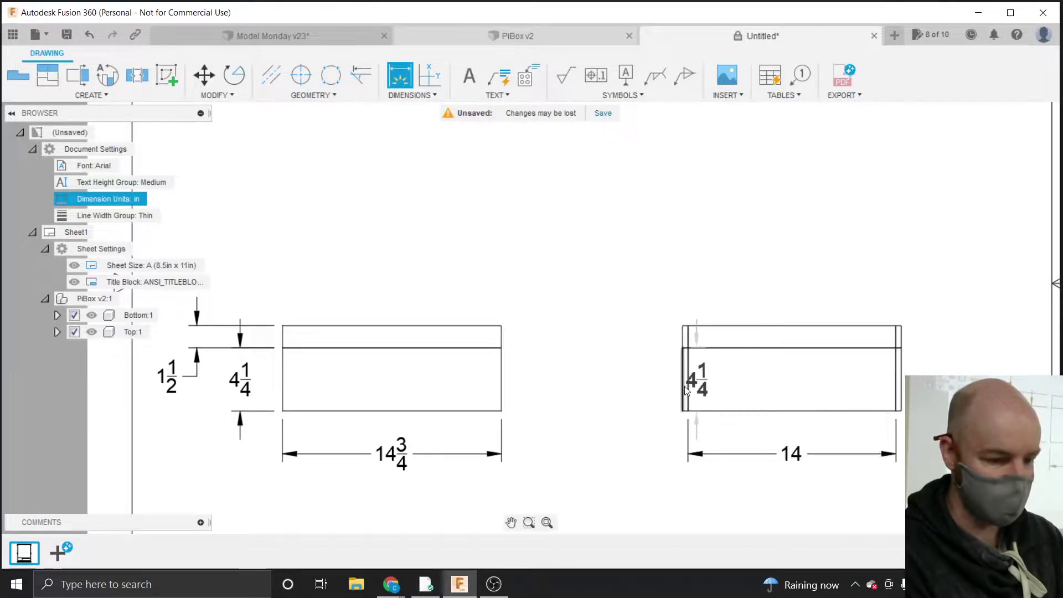
{"action": "left_click", "coordinate": [685, 385]}
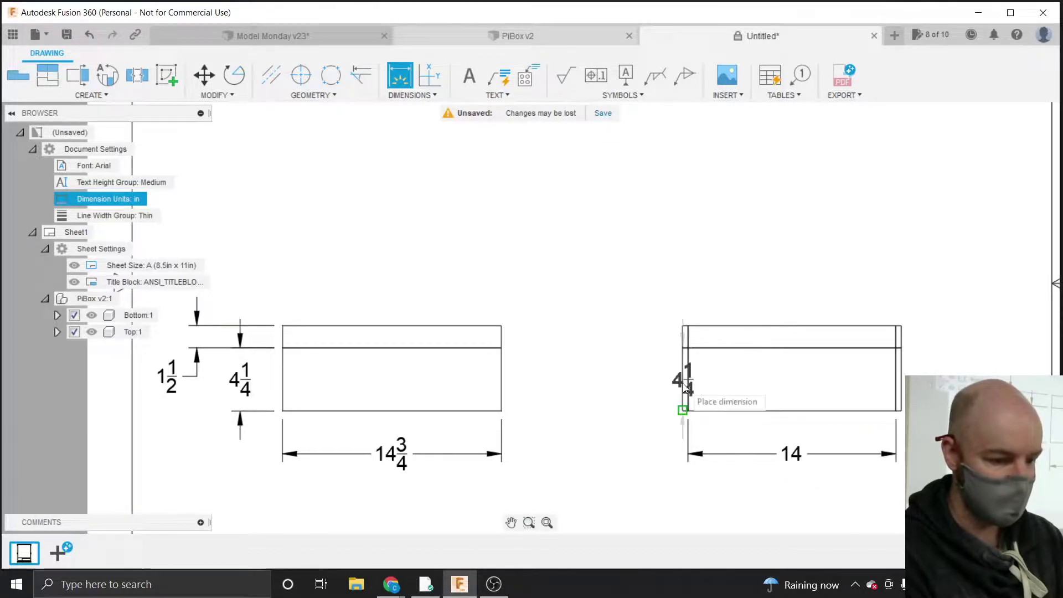
{"action": "left_click", "coordinate": [645, 390]}
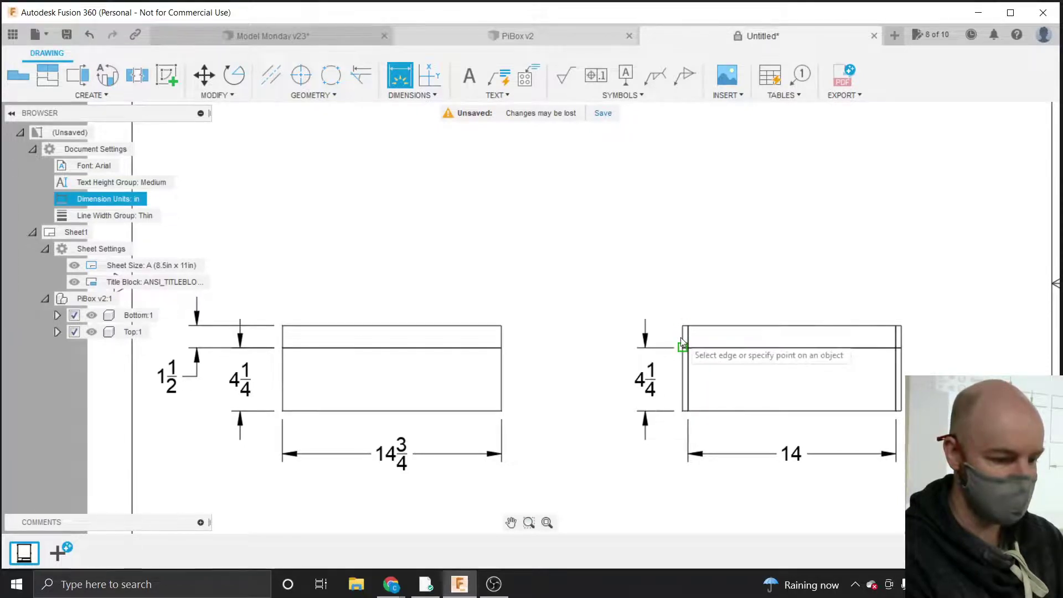
Dimension the height of the box's top part on the side view, placing it outside the bottom part's height dimension.
{"action": "scroll", "coordinate": [680, 339], "scroll_direction": "up", "scroll_amount": 5}
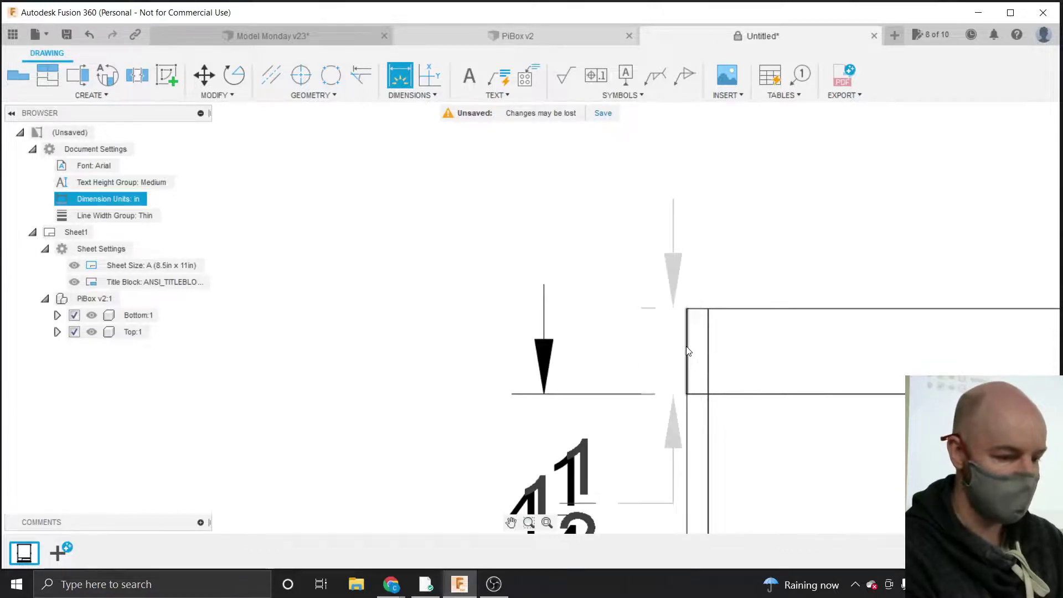
{"action": "left_click", "coordinate": [687, 310]}
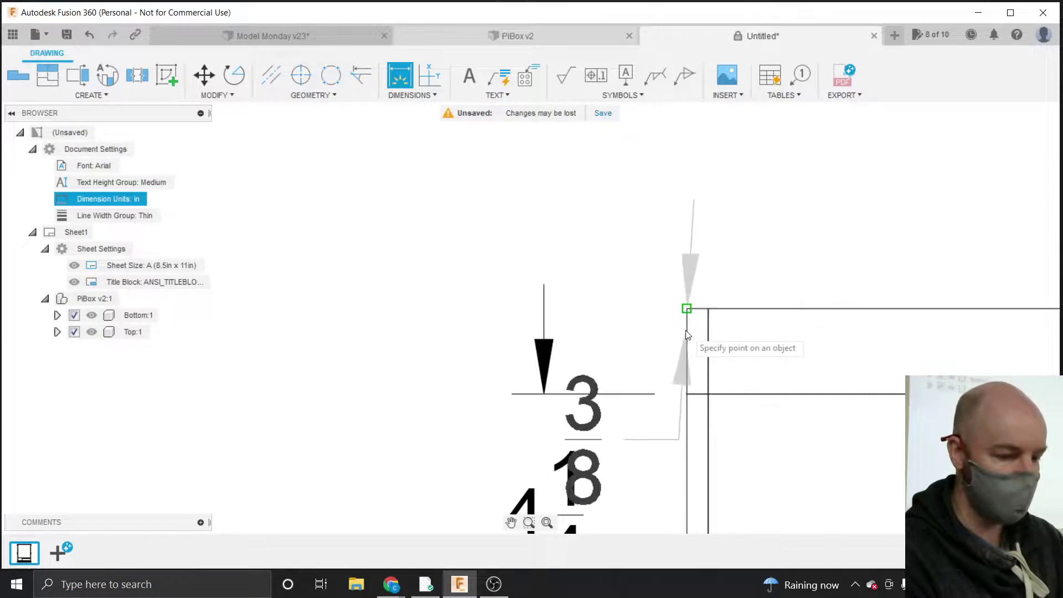
{"action": "left_click", "coordinate": [686, 394]}
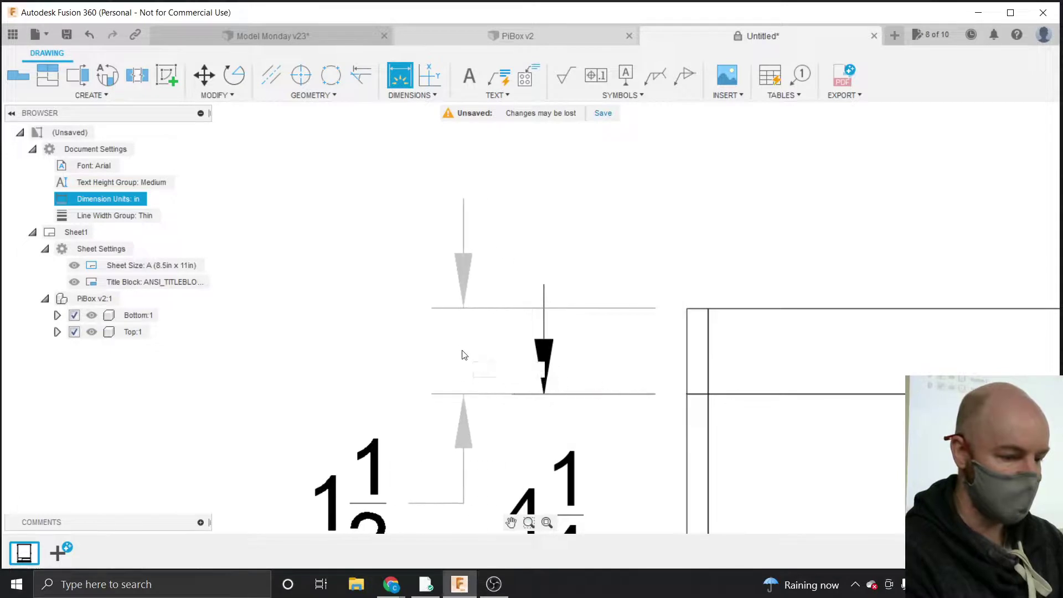
{"action": "left_click", "coordinate": [374, 343]}
{"action": "scroll", "coordinate": [391, 304], "scroll_direction": "down", "scroll_amount": 3}
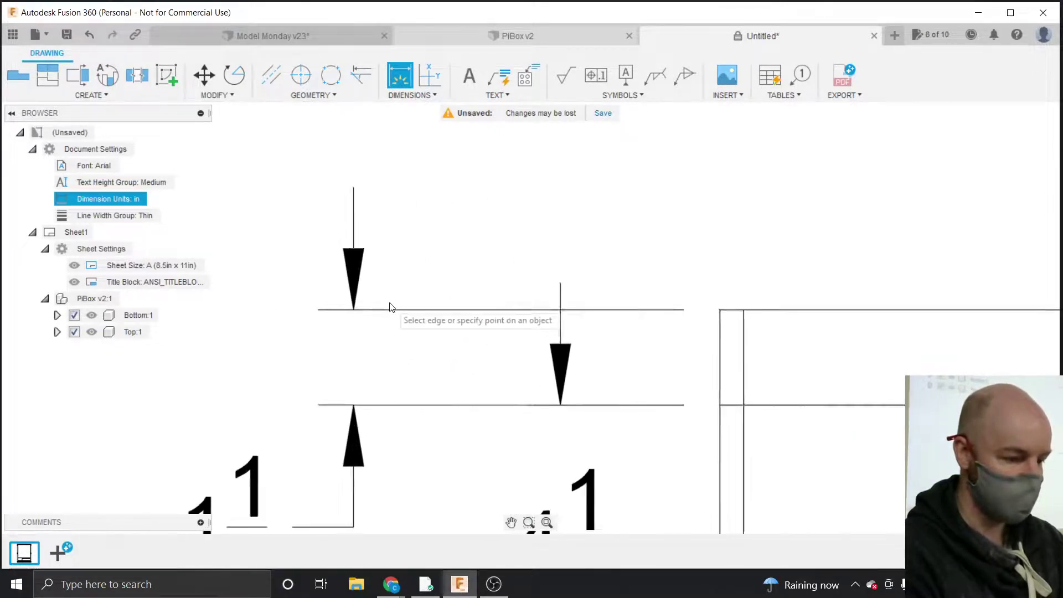
{"action": "scroll", "coordinate": [390, 304], "scroll_direction": "down", "scroll_amount": 3}
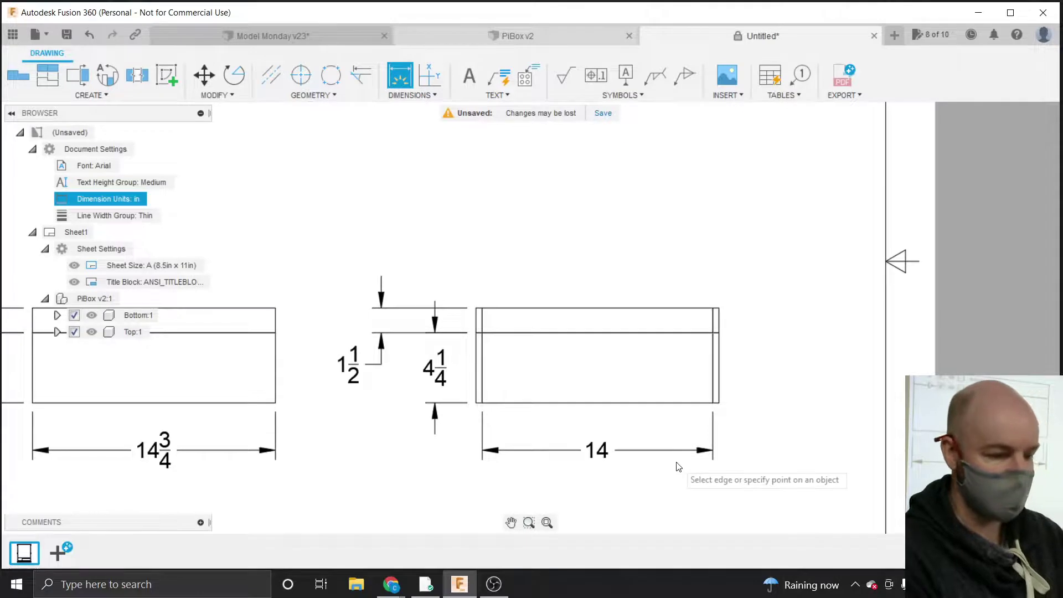
Dimension the top view's lower outer edge below the view and the left panel's length to the left of it.
{"action": "scroll", "coordinate": [679, 467], "scroll_direction": "down", "scroll_amount": 4}
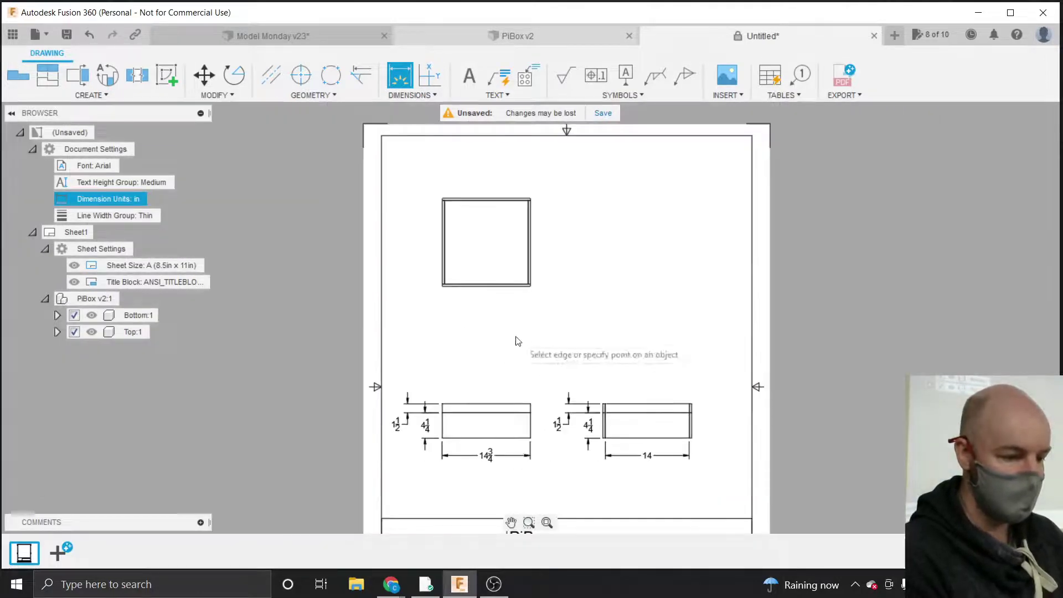
{"action": "scroll", "coordinate": [457, 317], "scroll_direction": "up", "scroll_amount": 3}
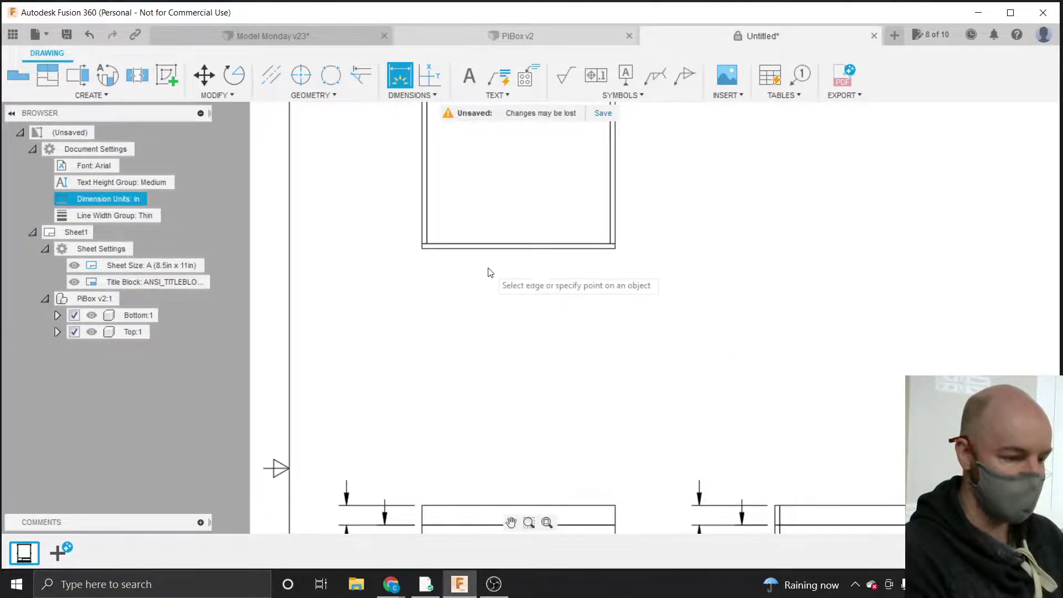
{"action": "left_click", "coordinate": [492, 249]}
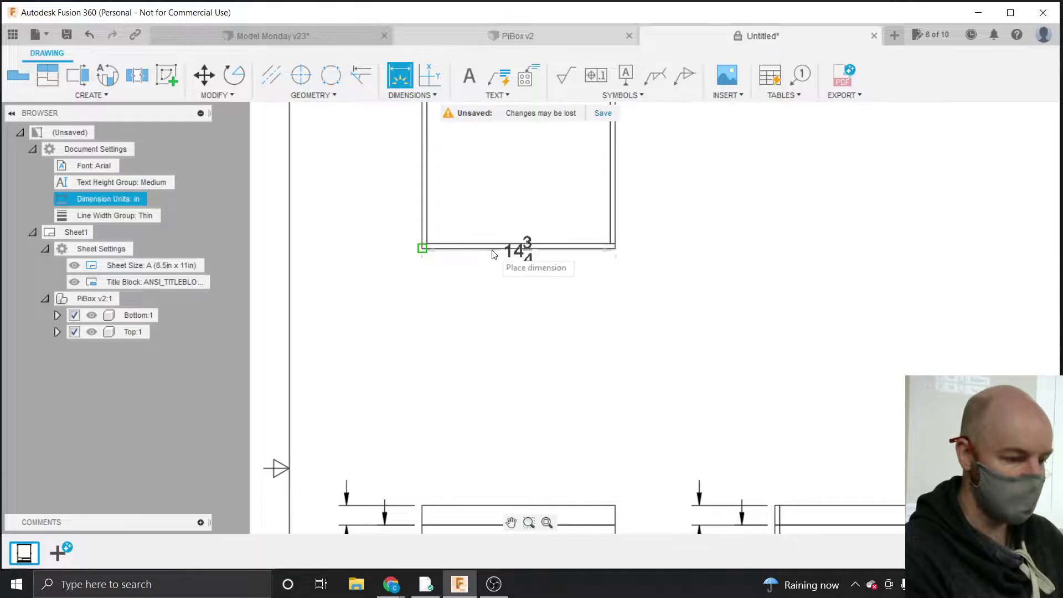
{"action": "left_click", "coordinate": [488, 306]}
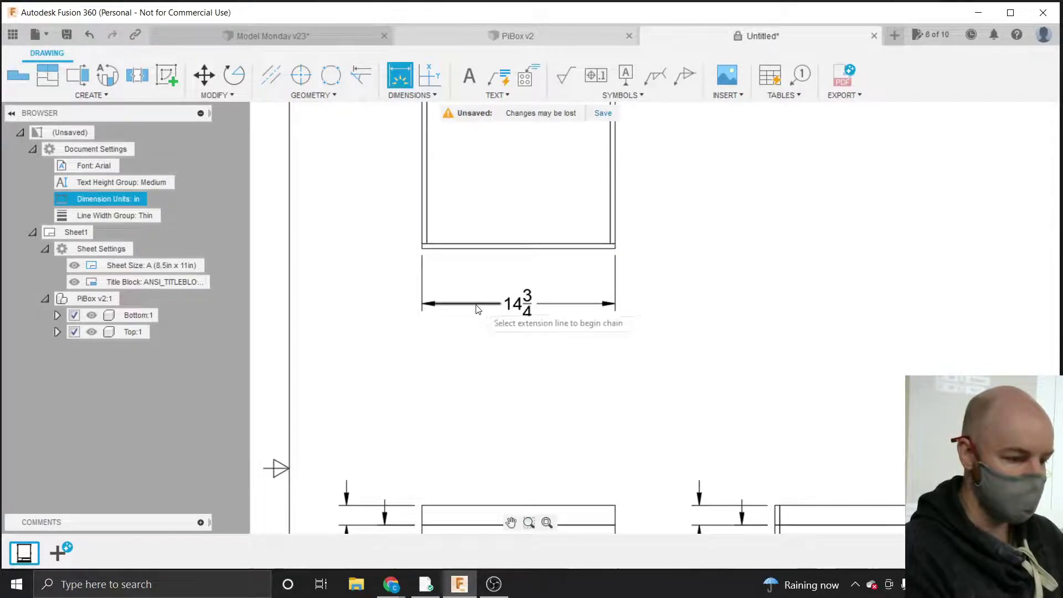
{"action": "left_click", "coordinate": [421, 171]}
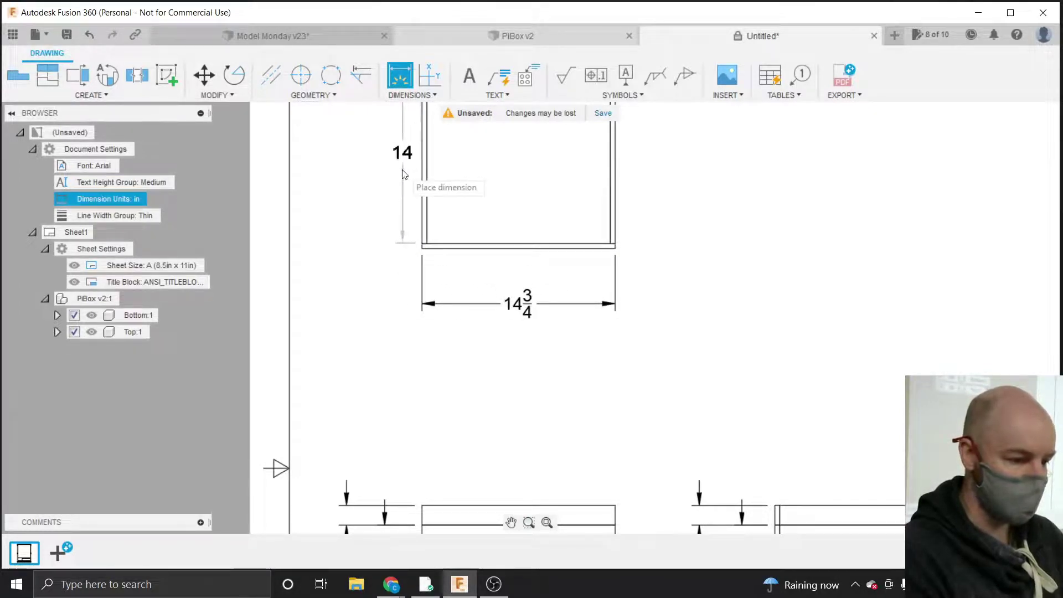
{"action": "left_click", "coordinate": [385, 171]}
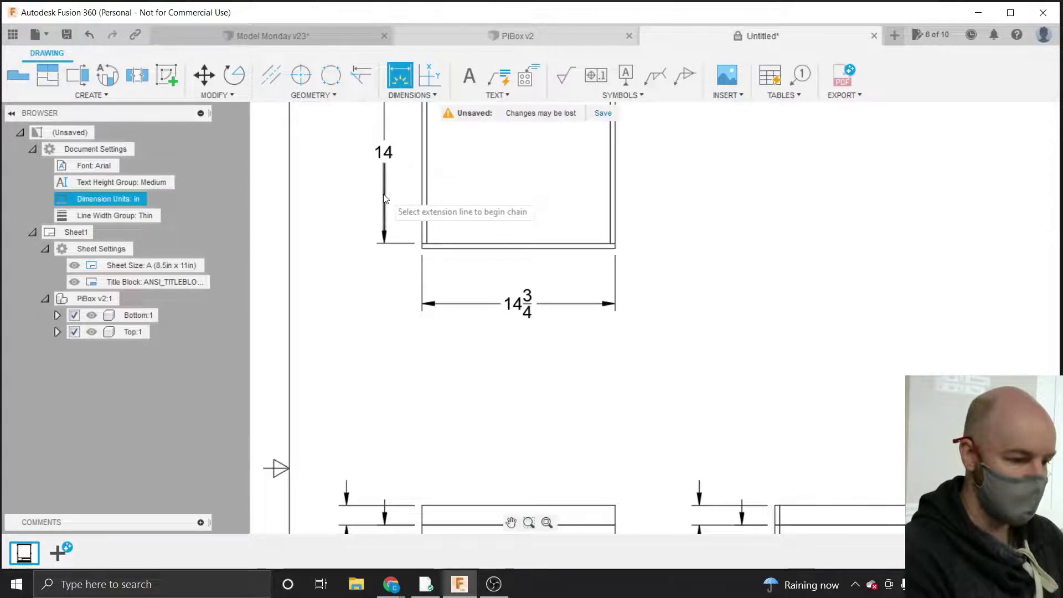
{"action": "scroll", "coordinate": [386, 198], "scroll_direction": "down", "scroll_amount": 3}
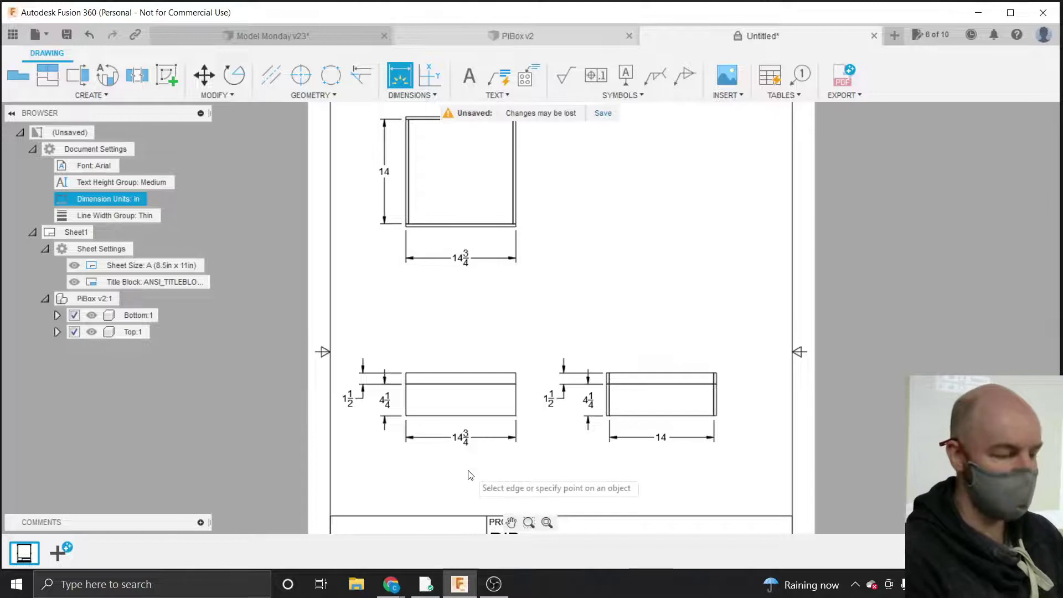
{"action": "scroll", "coordinate": [470, 475], "scroll_direction": "down", "scroll_amount": 2}
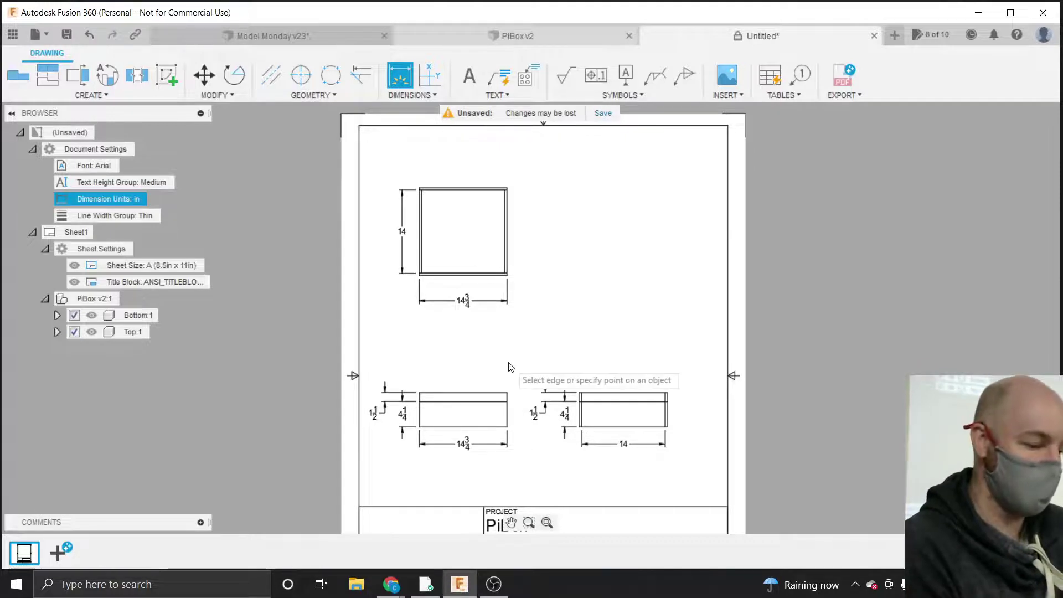
{"action": "scroll", "coordinate": [494, 409], "scroll_direction": "up", "scroll_amount": 2}
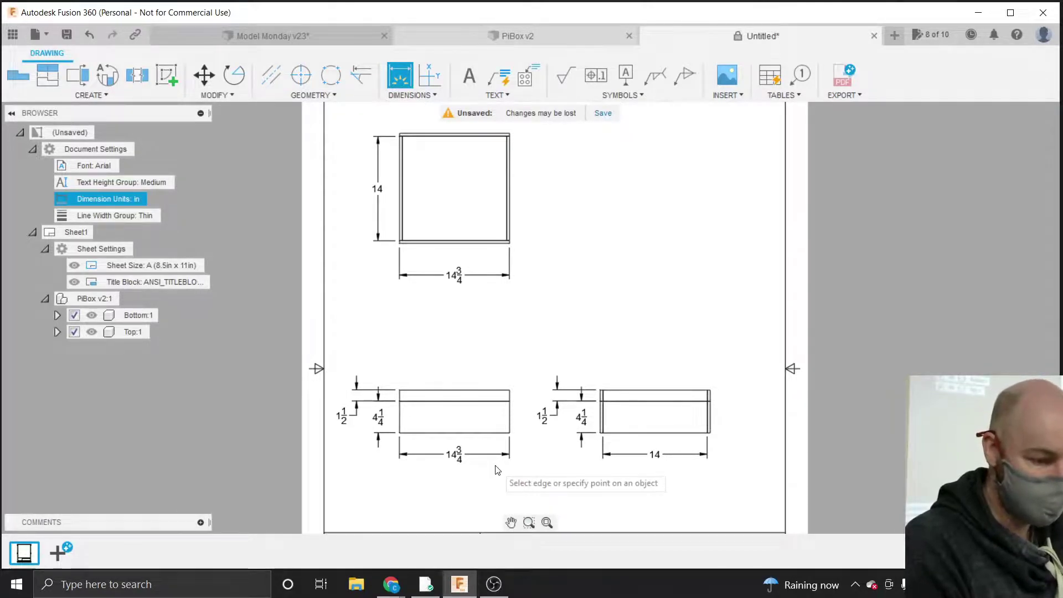
{"action": "scroll", "coordinate": [496, 467], "scroll_direction": "down", "scroll_amount": 2}
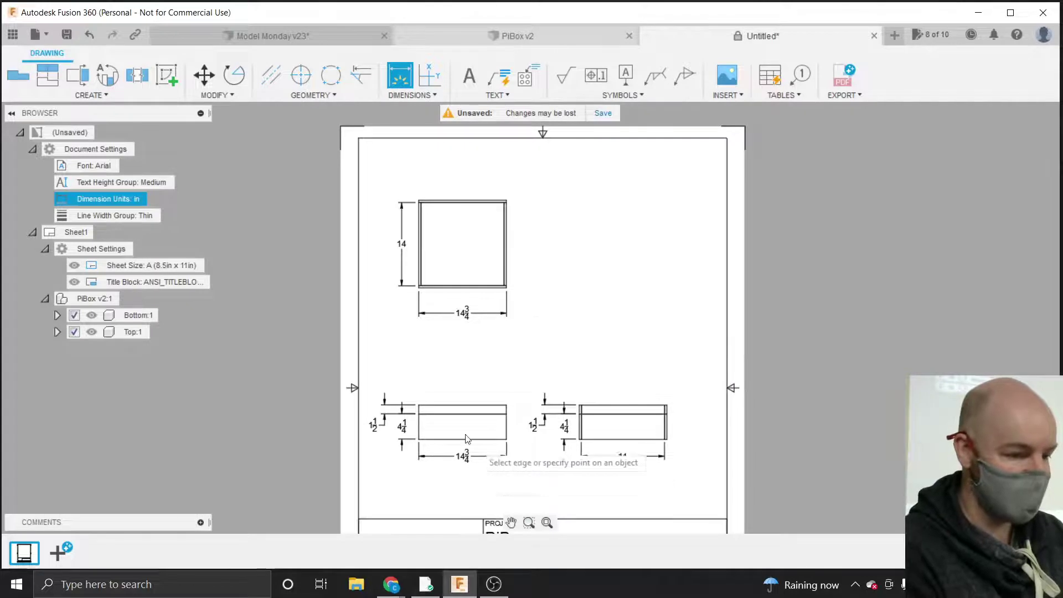
{"action": "scroll", "coordinate": [282, 207], "scroll_direction": "down", "scroll_amount": 1}
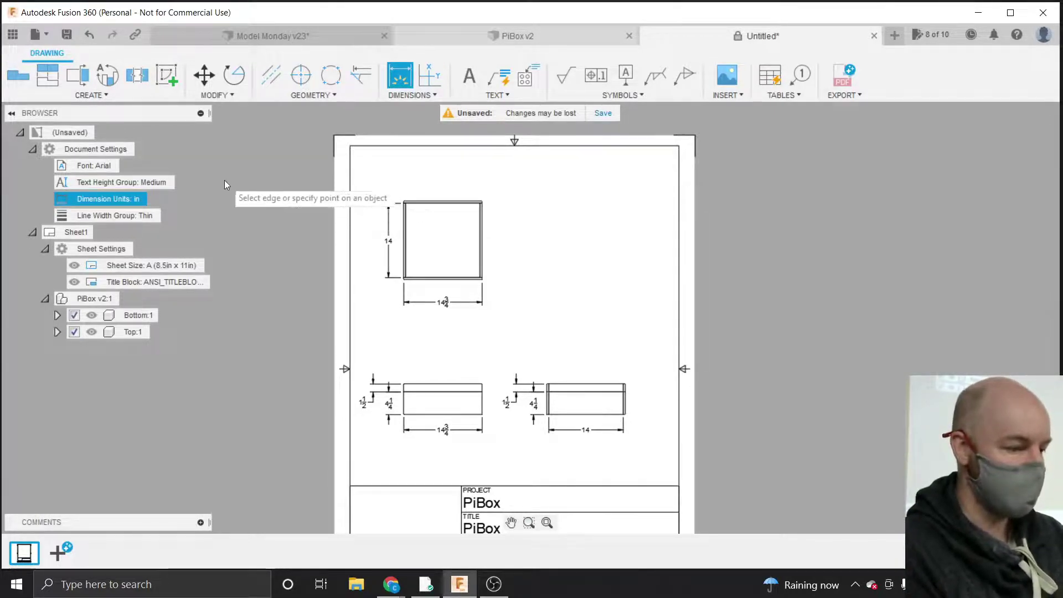
Place a new base view of the box in NE Isometric orientation to the right of the top view.
{"action": "left_click", "coordinate": [82, 95]}
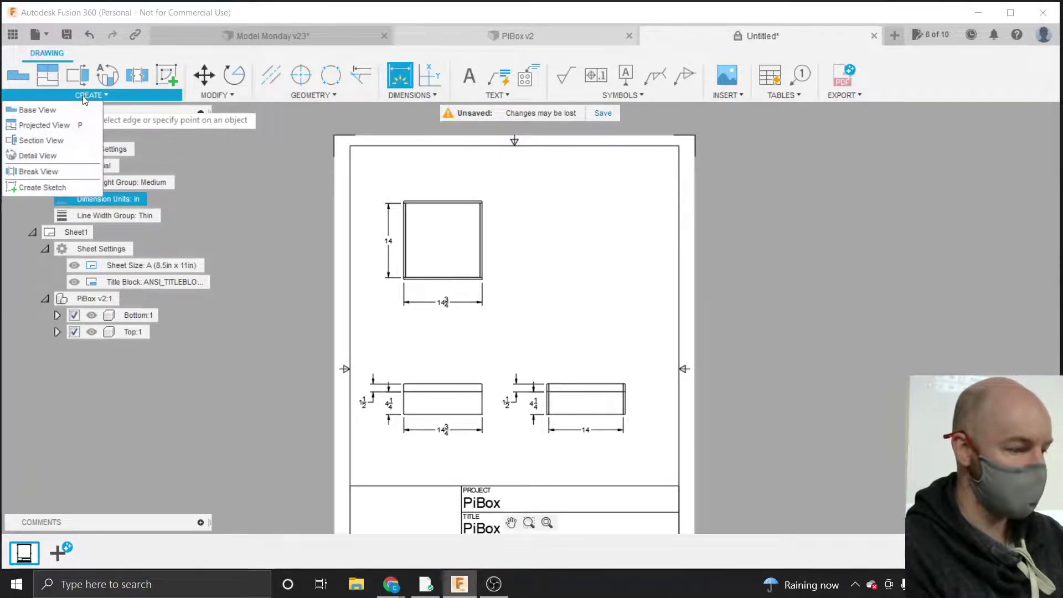
{"action": "left_click", "coordinate": [41, 109]}
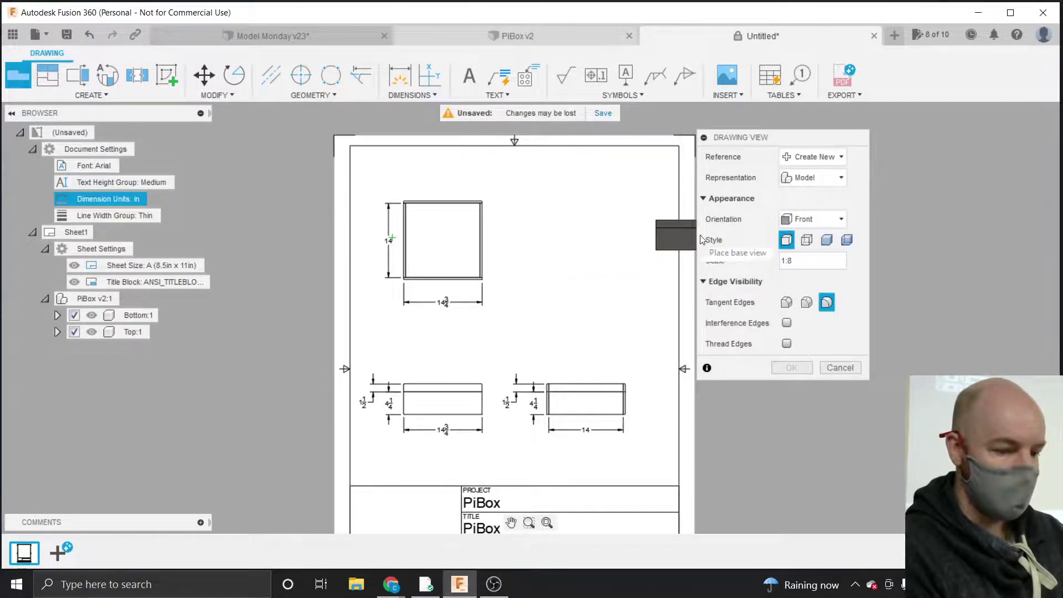
{"action": "left_click", "coordinate": [816, 219]}
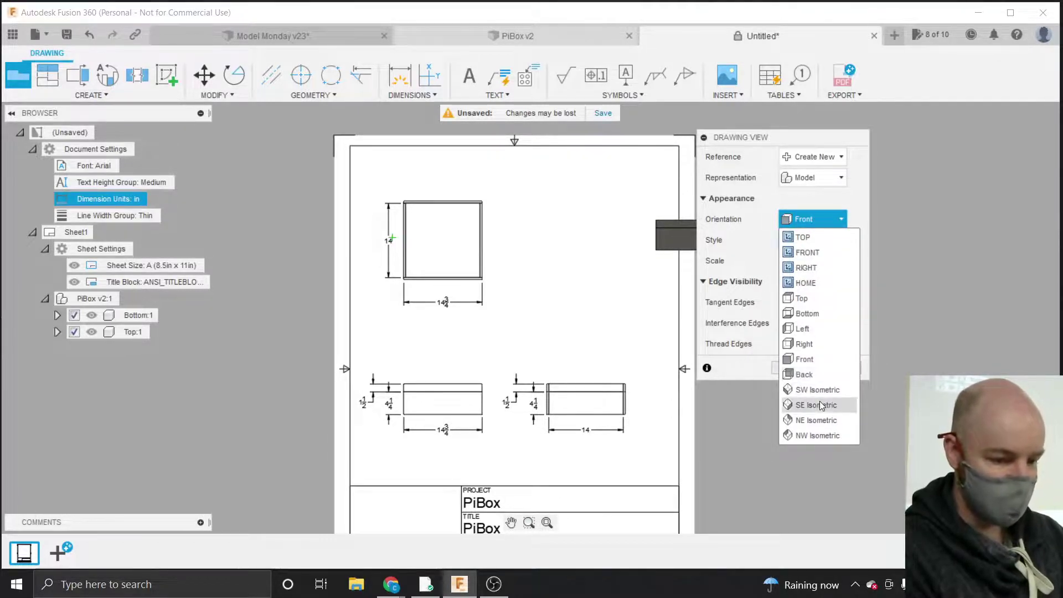
{"action": "left_click", "coordinate": [815, 420]}
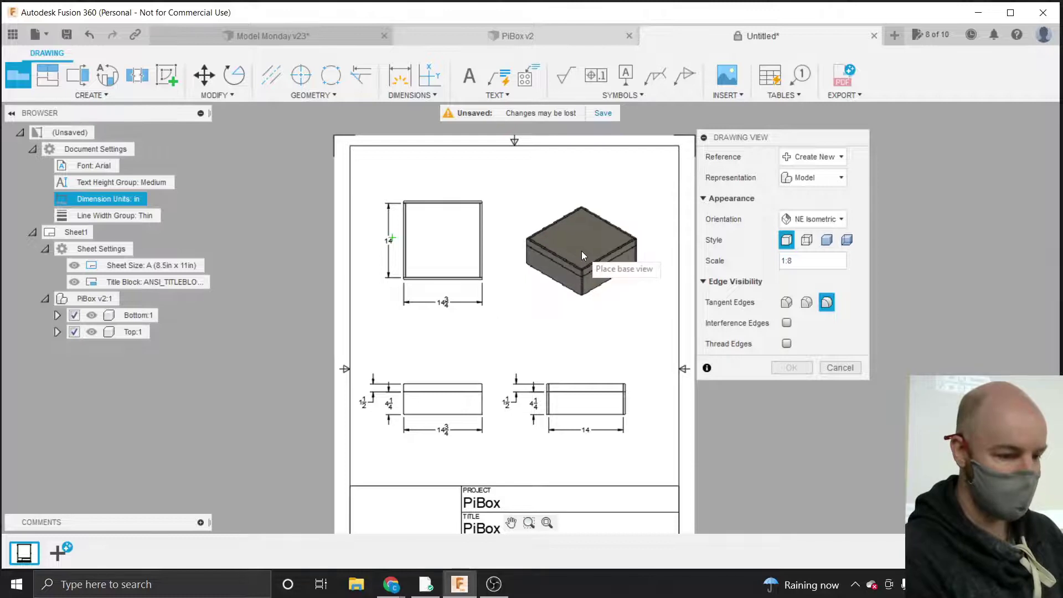
{"action": "left_click", "coordinate": [584, 254]}
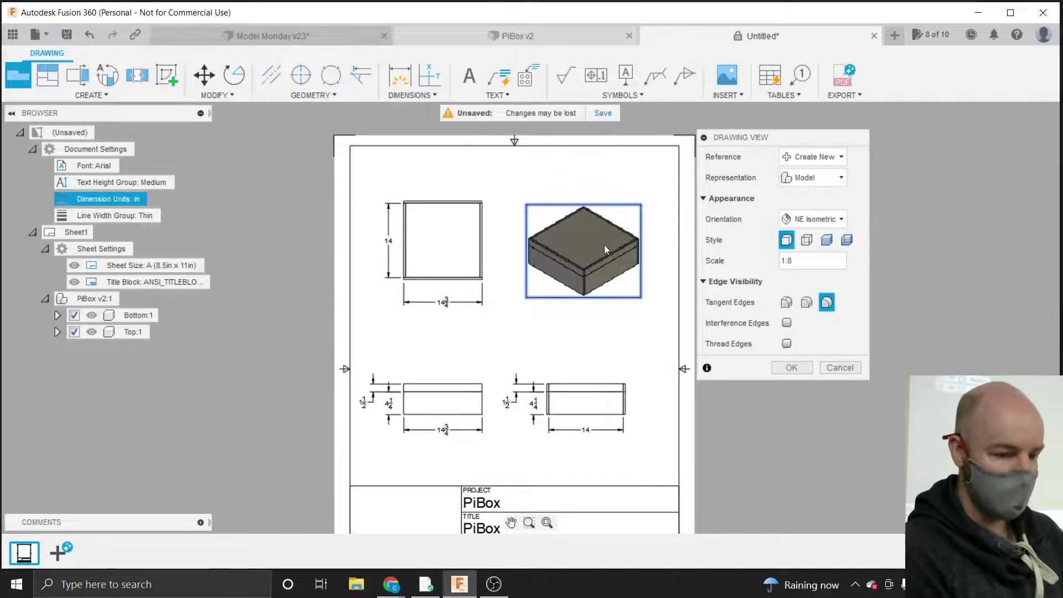
Set the isometric view's scale to 1-1/2" = 1'-0" and its style to Shaded, and finish the view.
{"action": "left_click", "coordinate": [851, 259]}
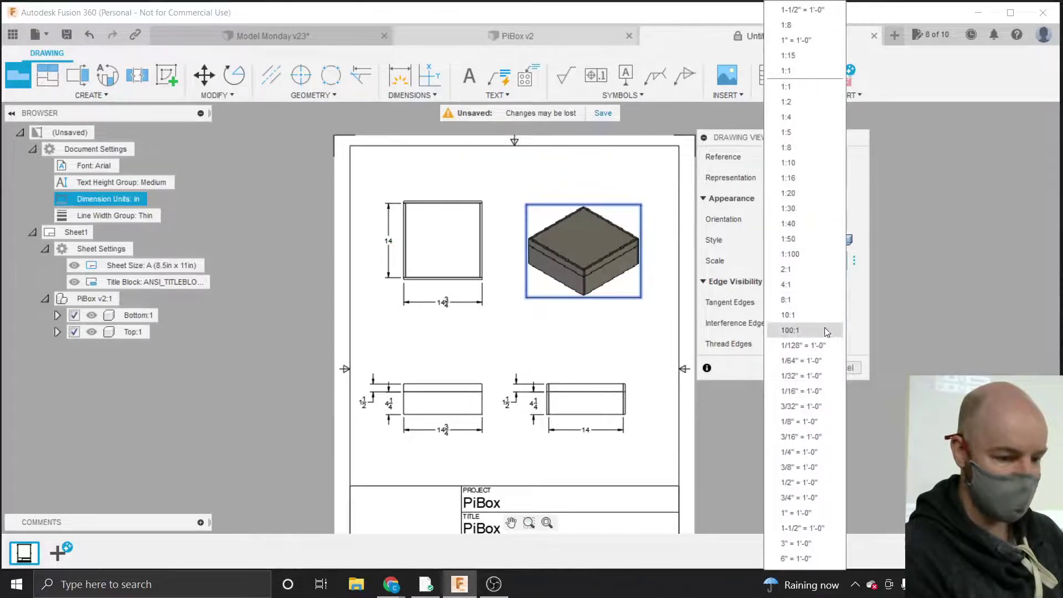
{"action": "left_click", "coordinate": [792, 523]}
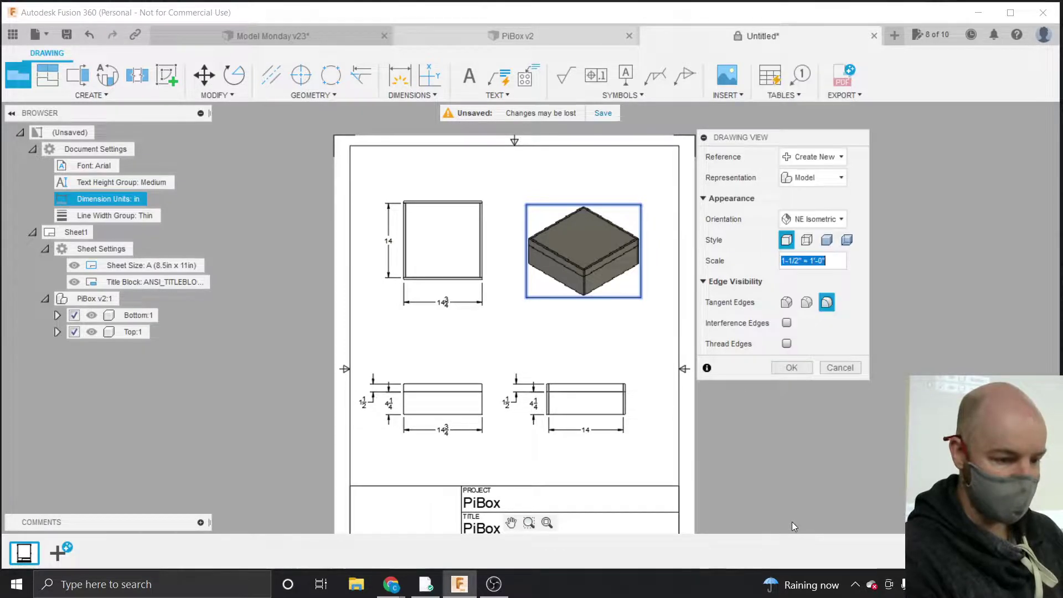
{"action": "left_click", "coordinate": [792, 362]}
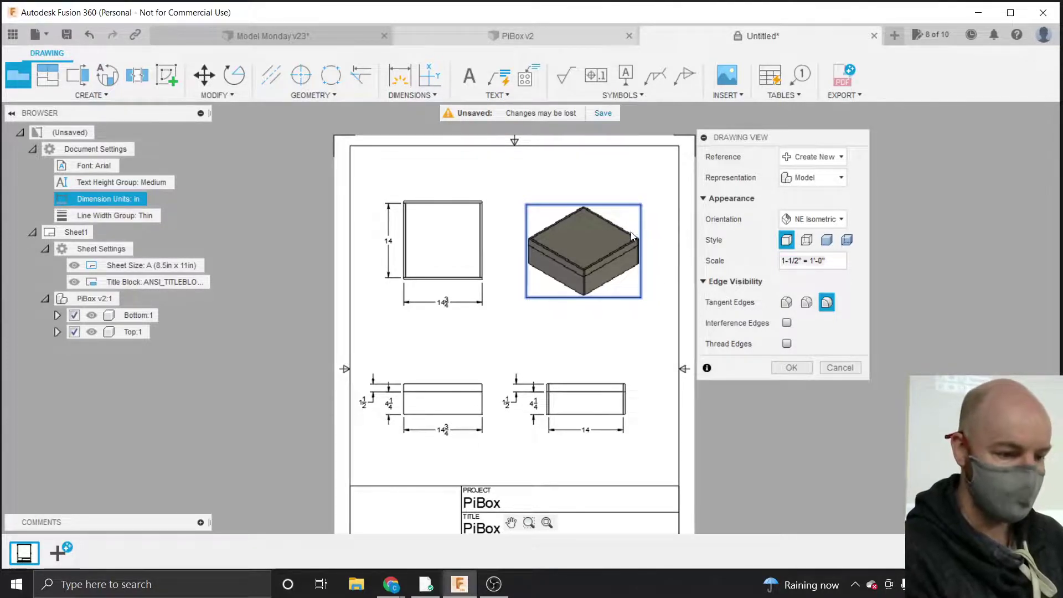
{"action": "left_click", "coordinate": [826, 240]}
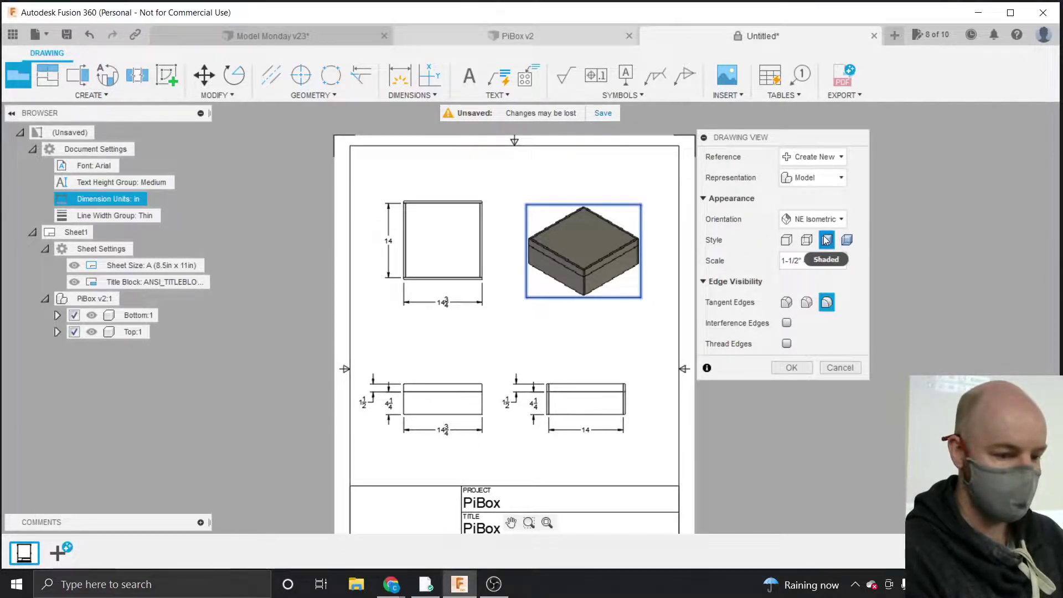
{"action": "left_click", "coordinate": [789, 369]}
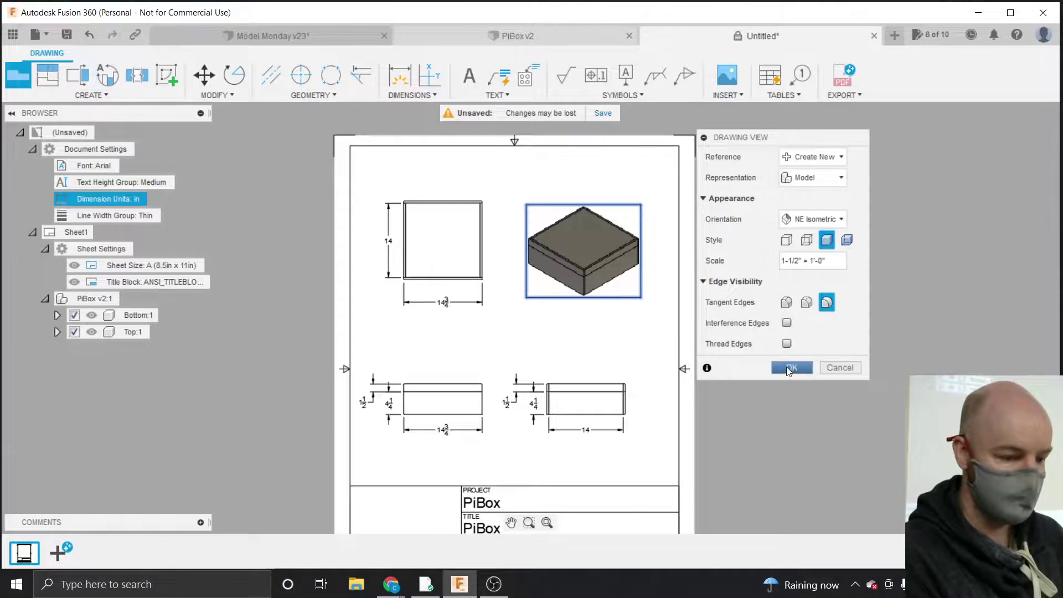
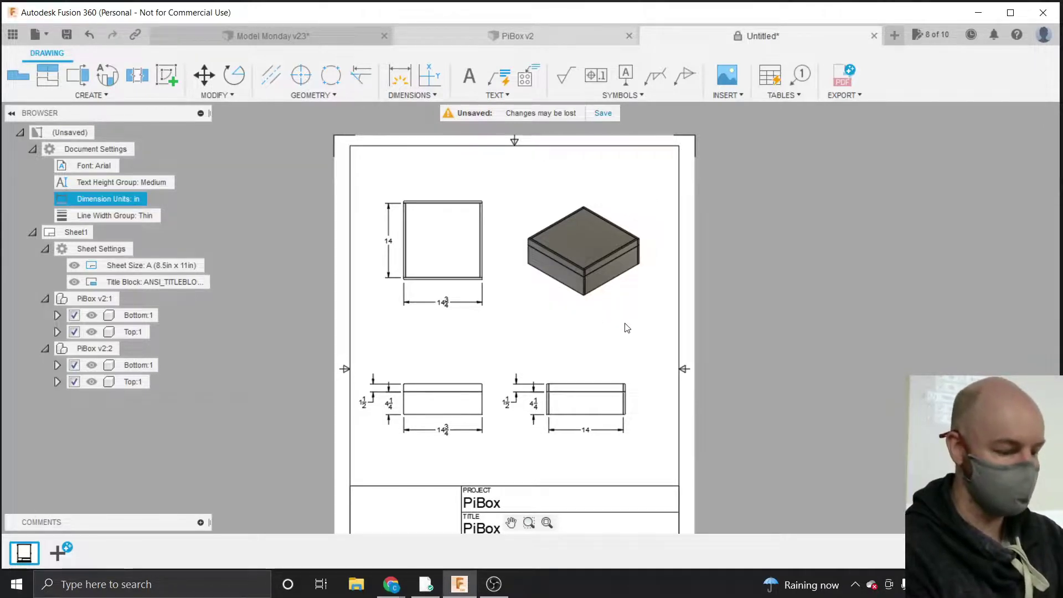
Save the drawing as PiBox Drawing in the PiBox project.
{"action": "key", "text": "ctrl+s"}
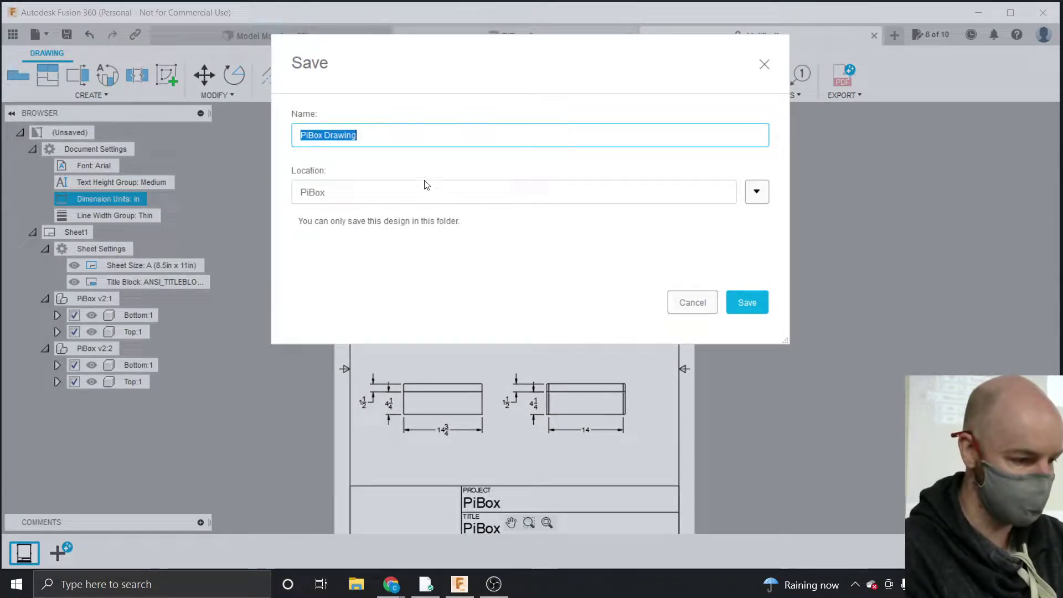
{"action": "left_click", "coordinate": [756, 193]}
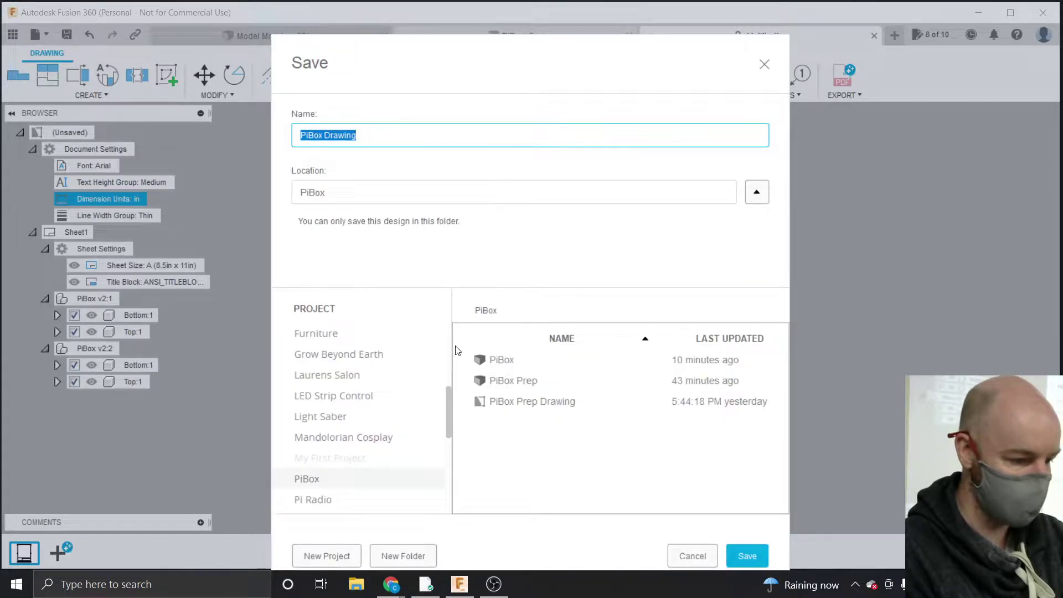
{"action": "left_click", "coordinate": [314, 481]}
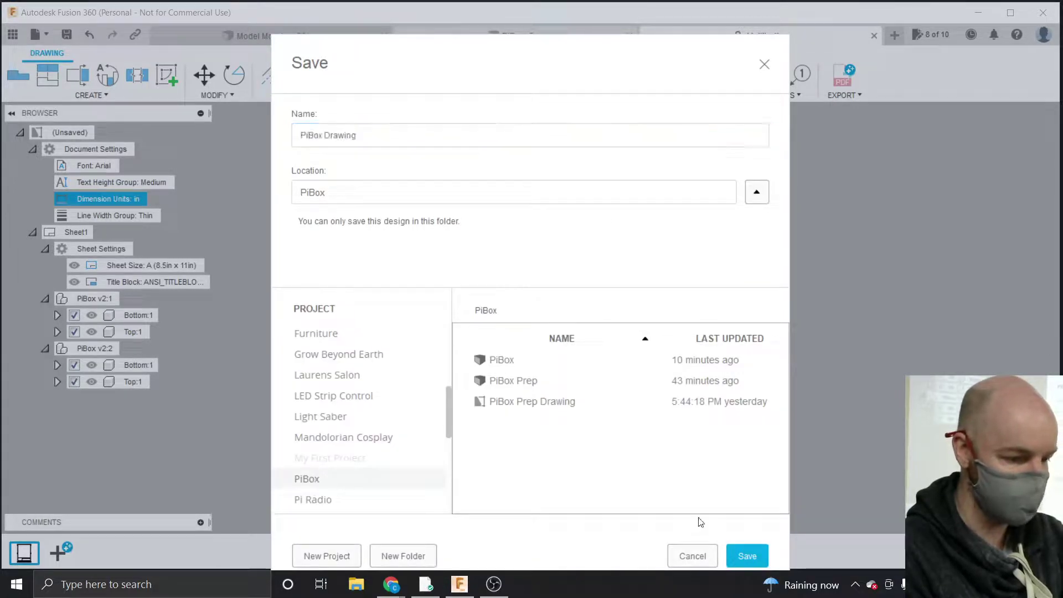
{"action": "left_click", "coordinate": [747, 555]}
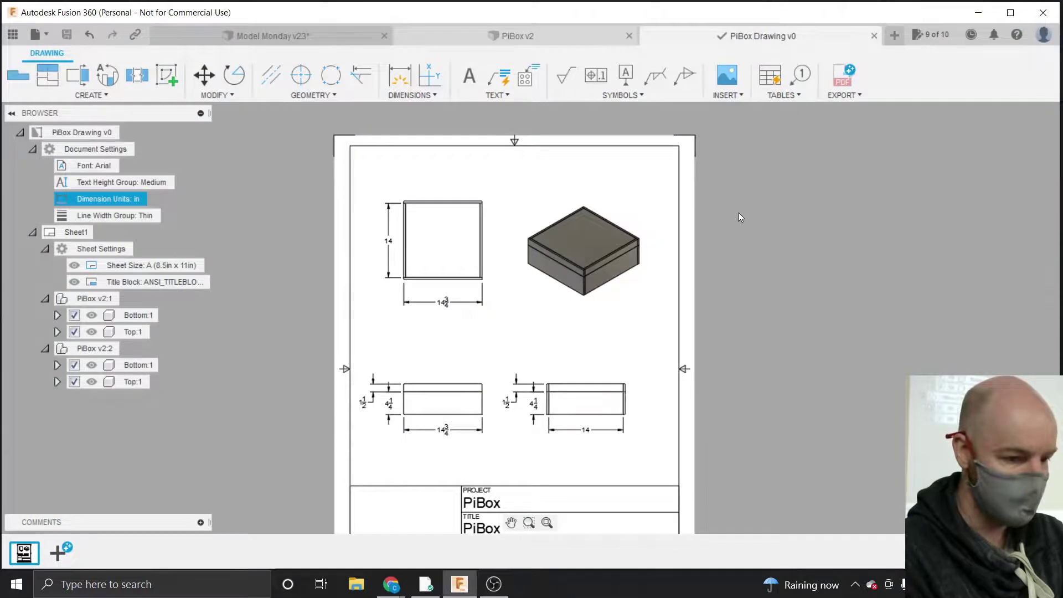
Switch to the PiBox design and set its Length and Width user parameters to 6 in each.
{"action": "left_click", "coordinate": [562, 39]}
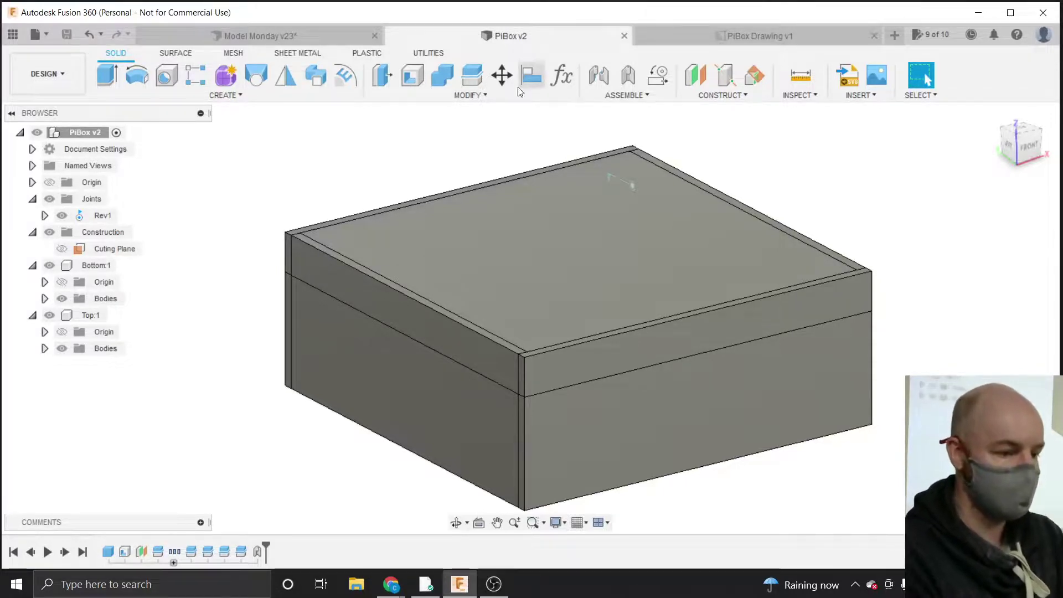
{"action": "left_click", "coordinate": [481, 98]}
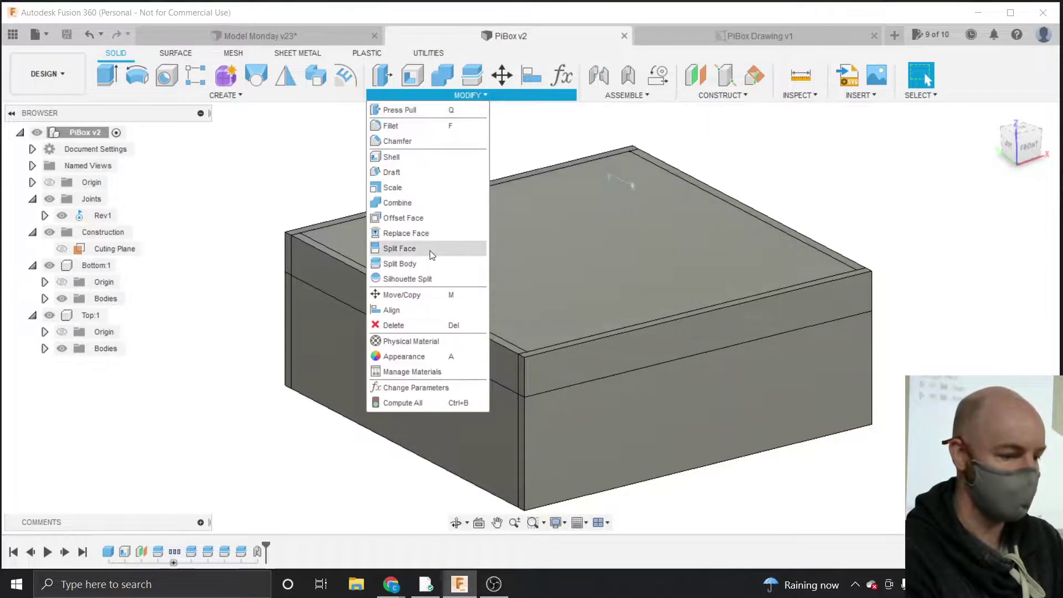
{"action": "left_click", "coordinate": [430, 387]}
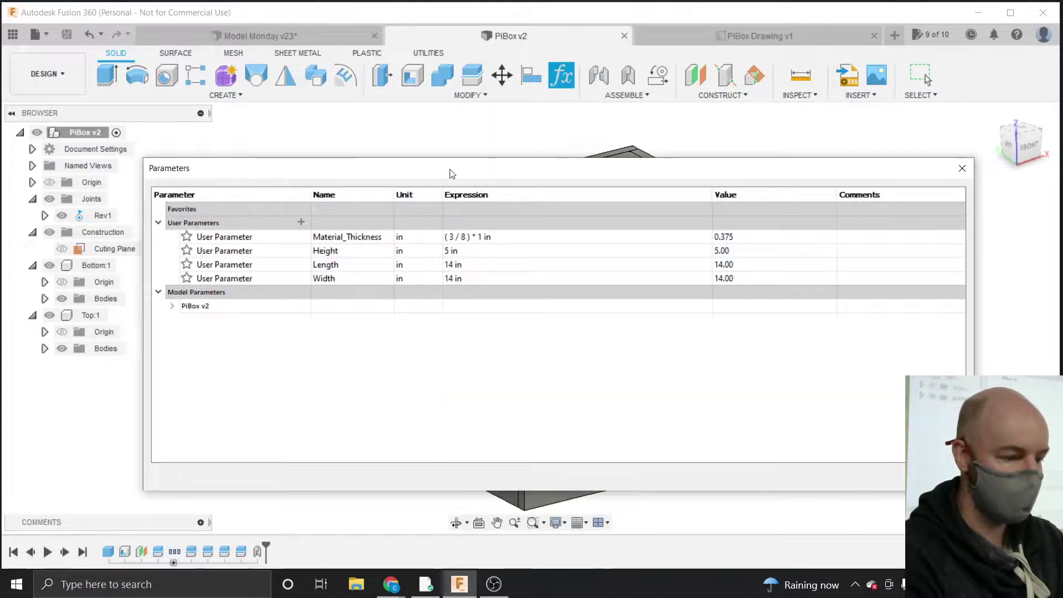
{"action": "left_click_drag", "start_coordinate": [452, 173], "coordinate": [463, 156]}
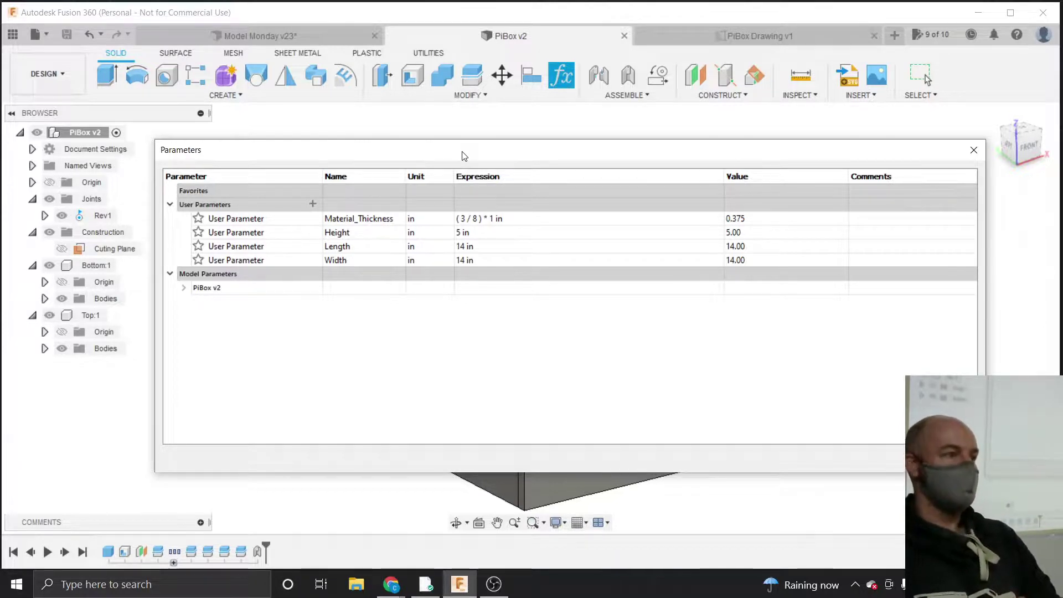
{"action": "left_click_drag", "start_coordinate": [463, 155], "coordinate": [555, 187]}
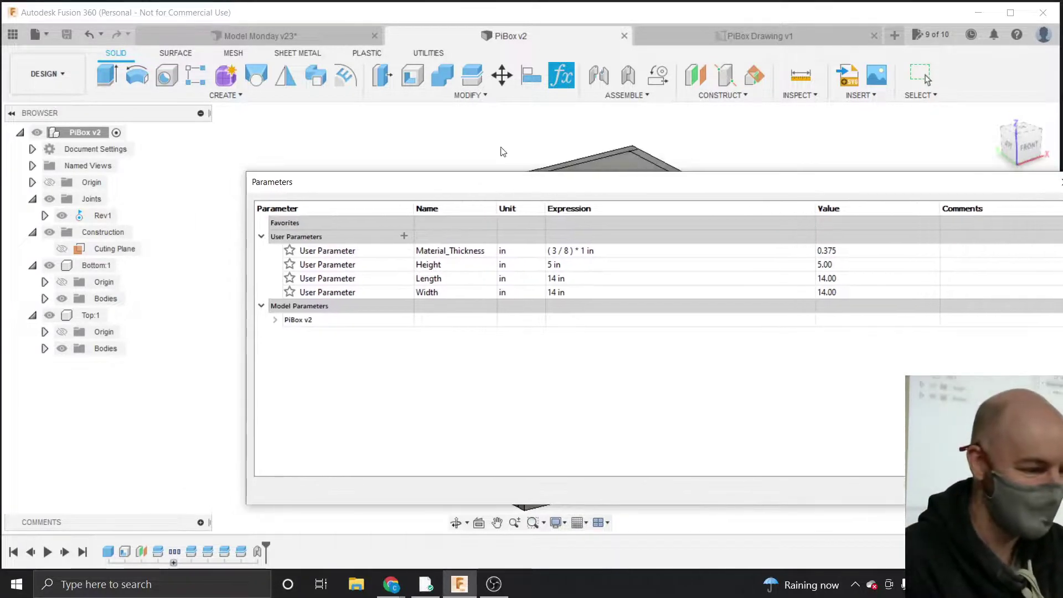
{"action": "left_click_drag", "start_coordinate": [430, 190], "coordinate": [319, 154]}
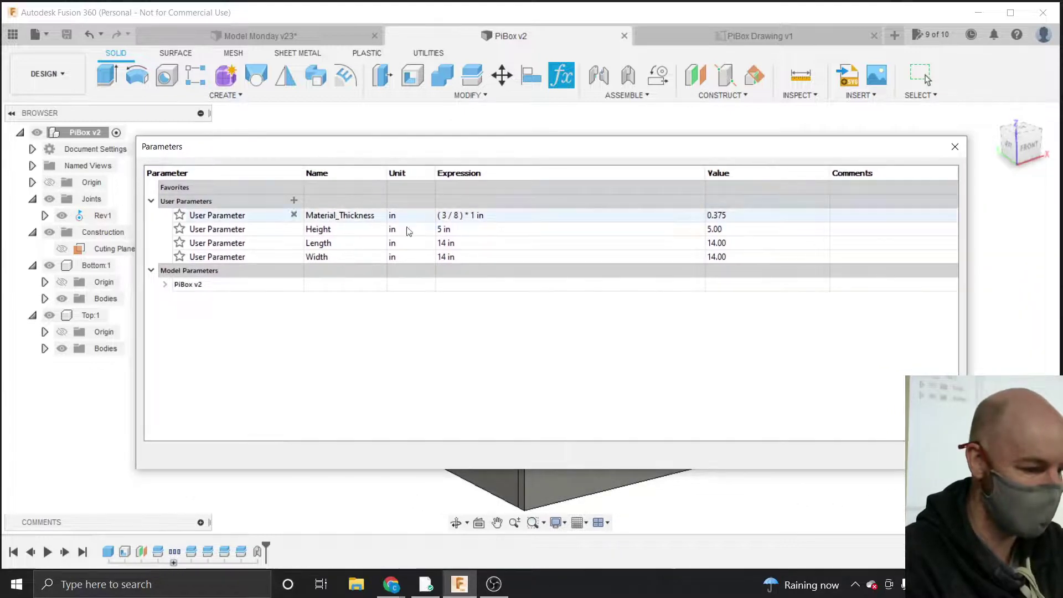
{"action": "left_click", "coordinate": [451, 244]}
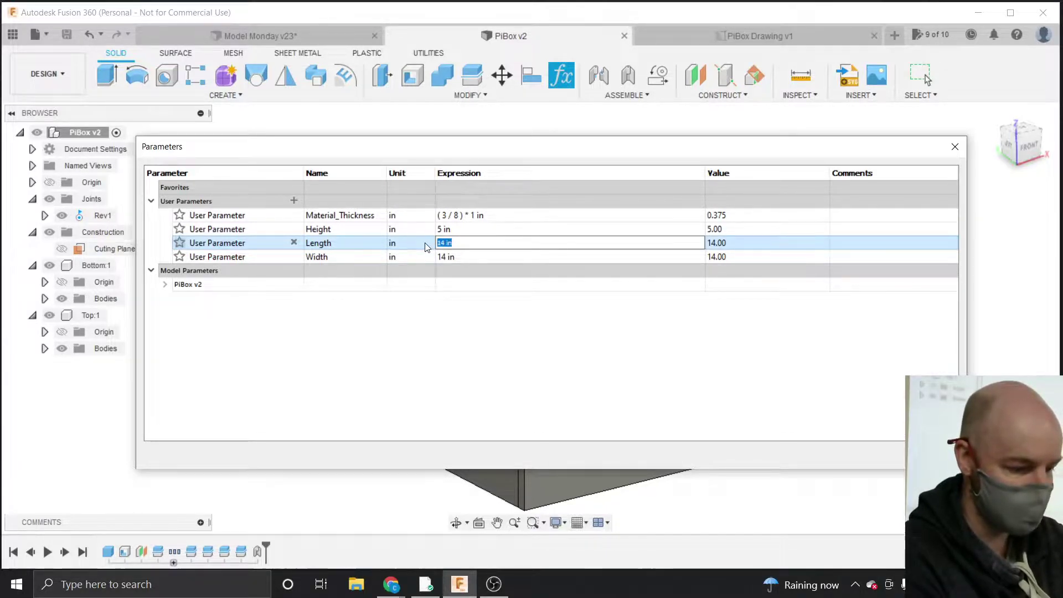
{"action": "type", "text": "6"}
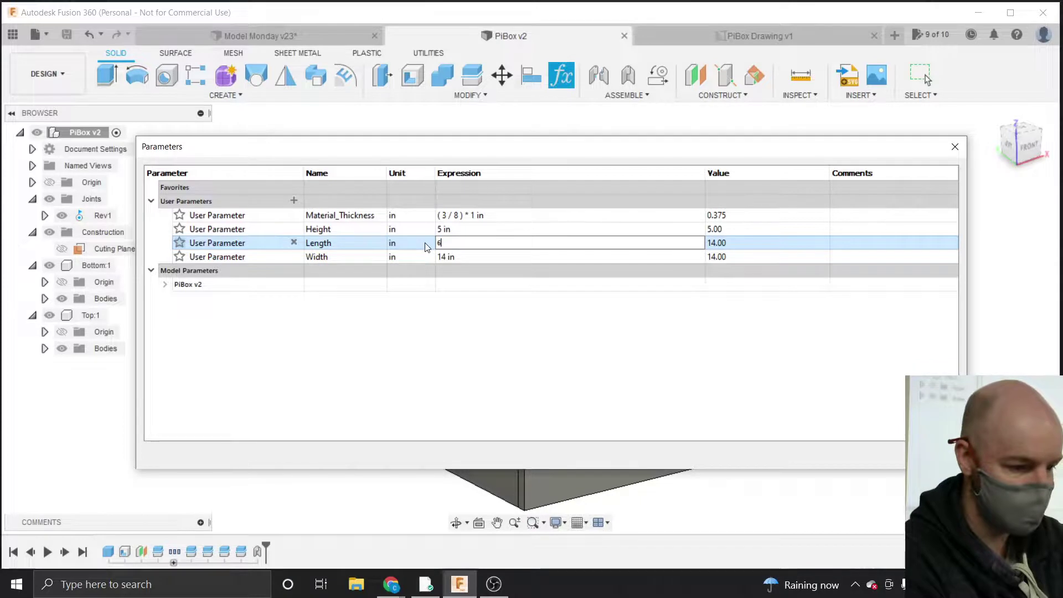
{"action": "left_click", "coordinate": [469, 257]}
{"action": "type", "text": "6"}
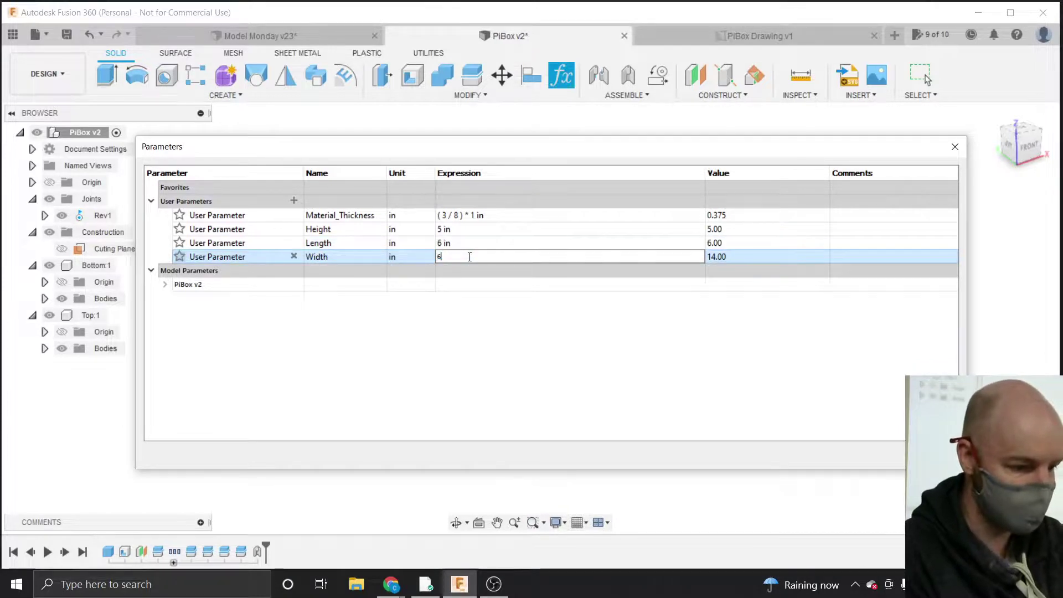
{"action": "key", "text": "Return"}
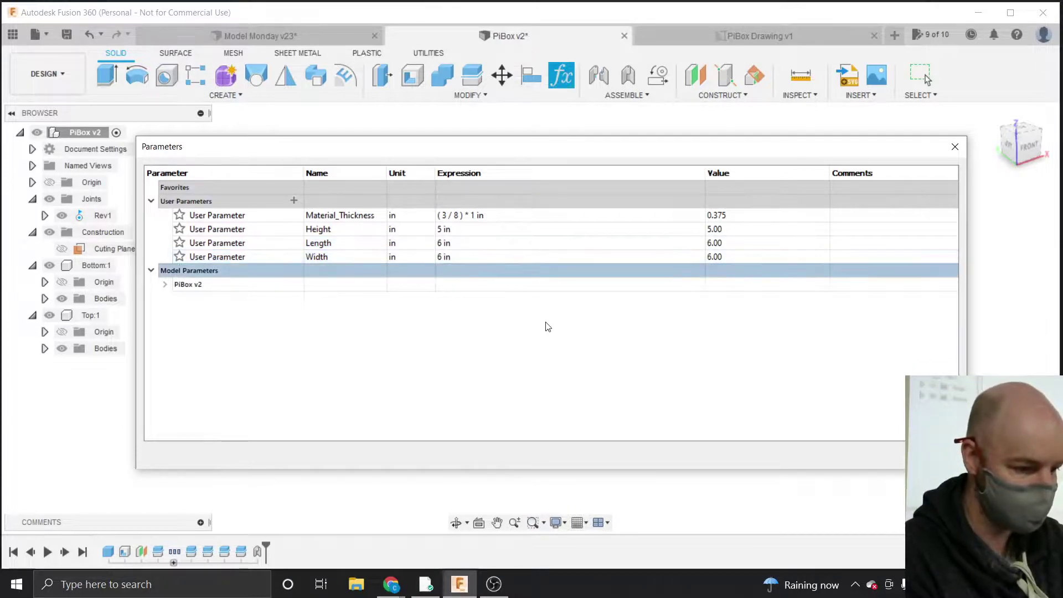
Set the Height user parameter to 8 in.
{"action": "left_click", "coordinate": [446, 229]}
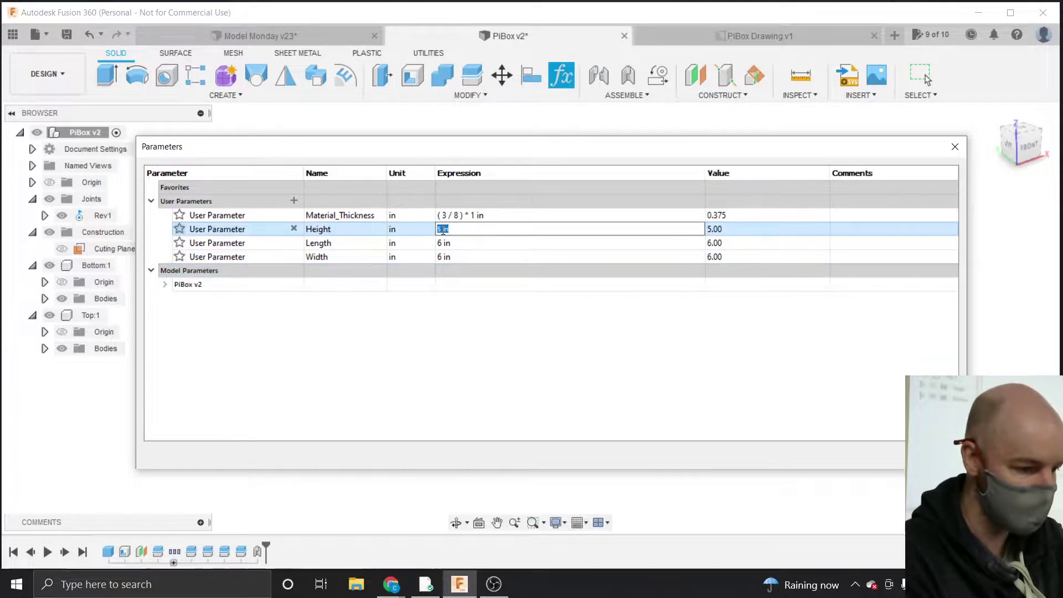
{"action": "left_click", "coordinate": [445, 229]}
{"action": "key", "text": "BackSpace"}
{"action": "type", "text": "7"}
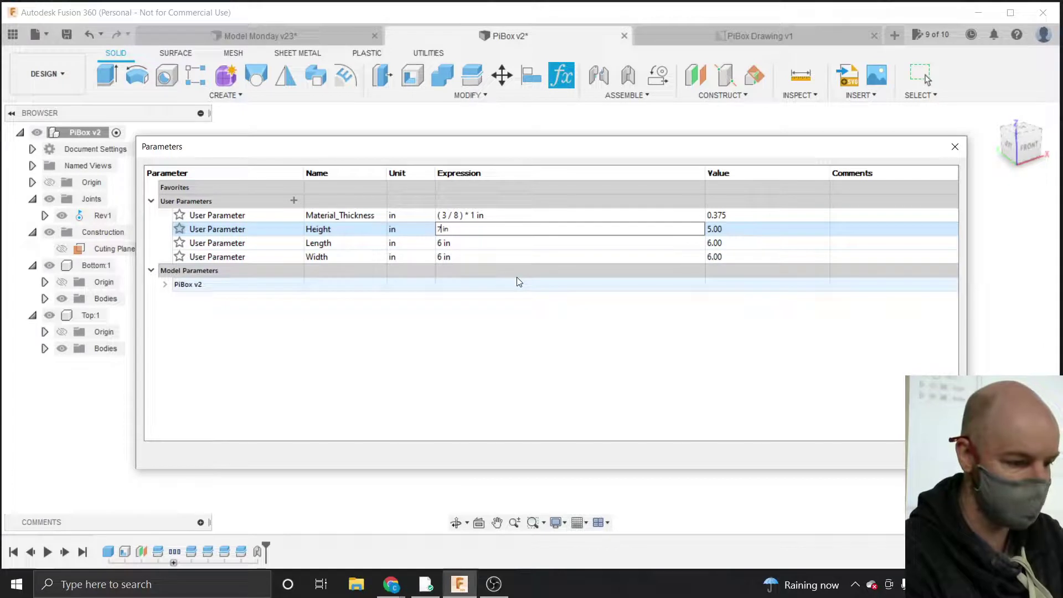
{"action": "key", "text": "BackSpace"}
{"action": "type", "text": "8"}
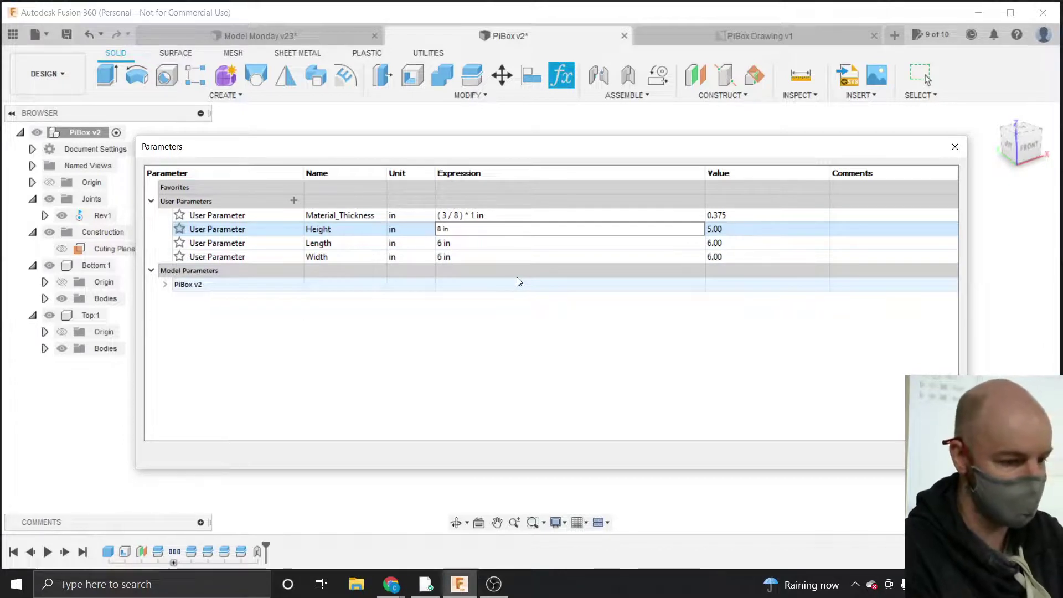
{"action": "key", "text": "Return"}
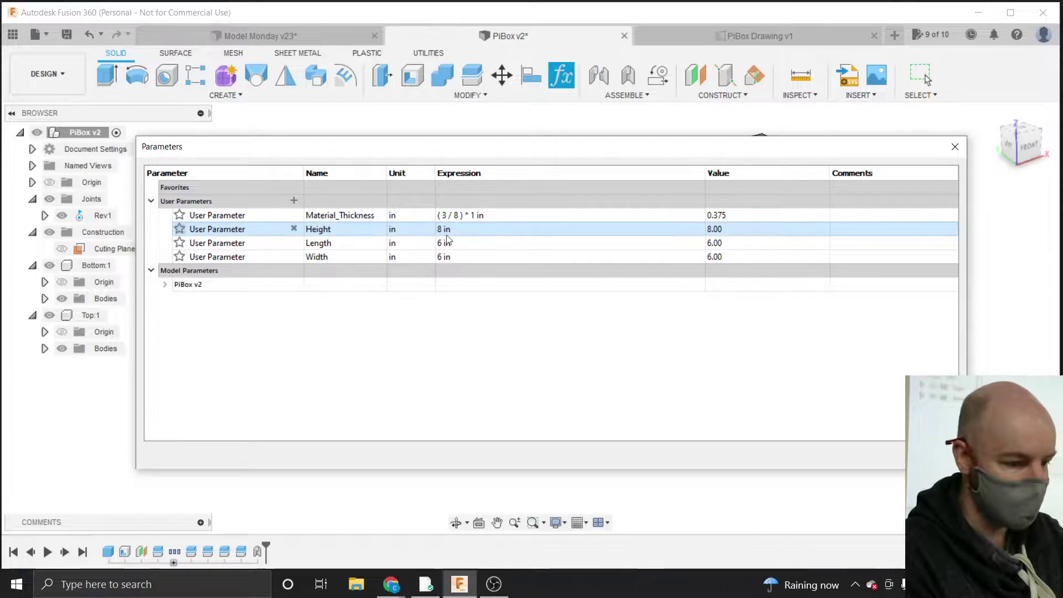
Change the Material_Thickness expression to ( 1 / 4 ) * 1 in and close the parameters.
{"action": "double_click", "coordinate": [449, 215]}
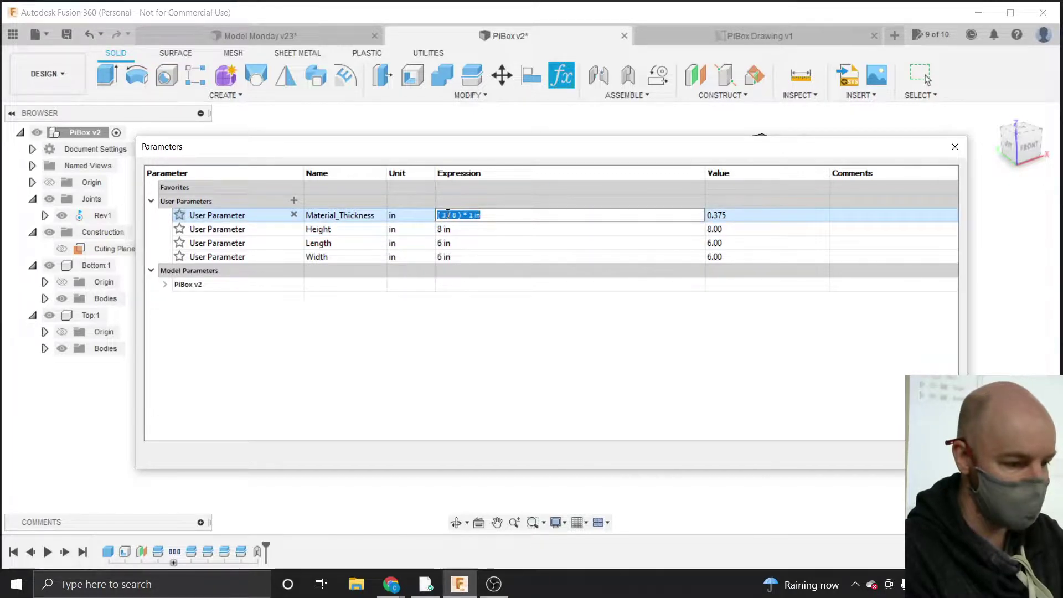
{"action": "left_click", "coordinate": [447, 215]}
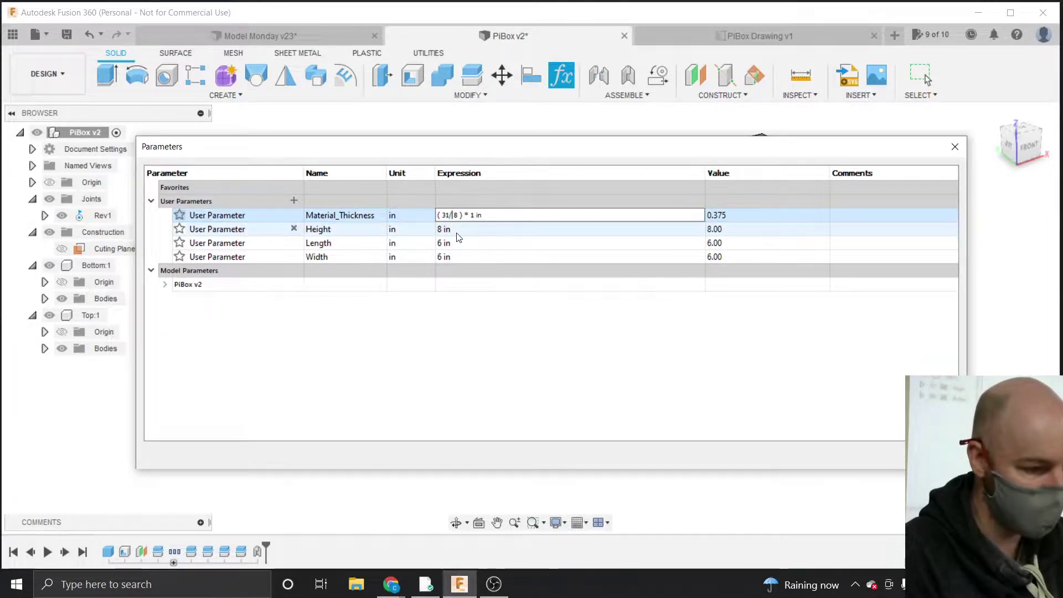
{"action": "key", "text": "Right"}
{"action": "key", "text": "Right"}
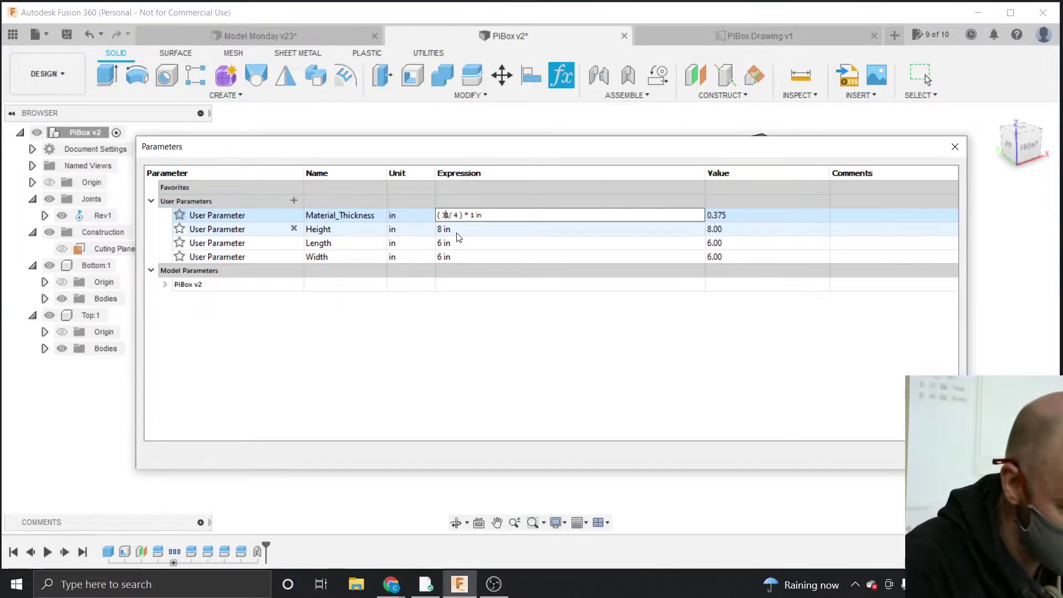
{"action": "key", "text": "BackSpace"}
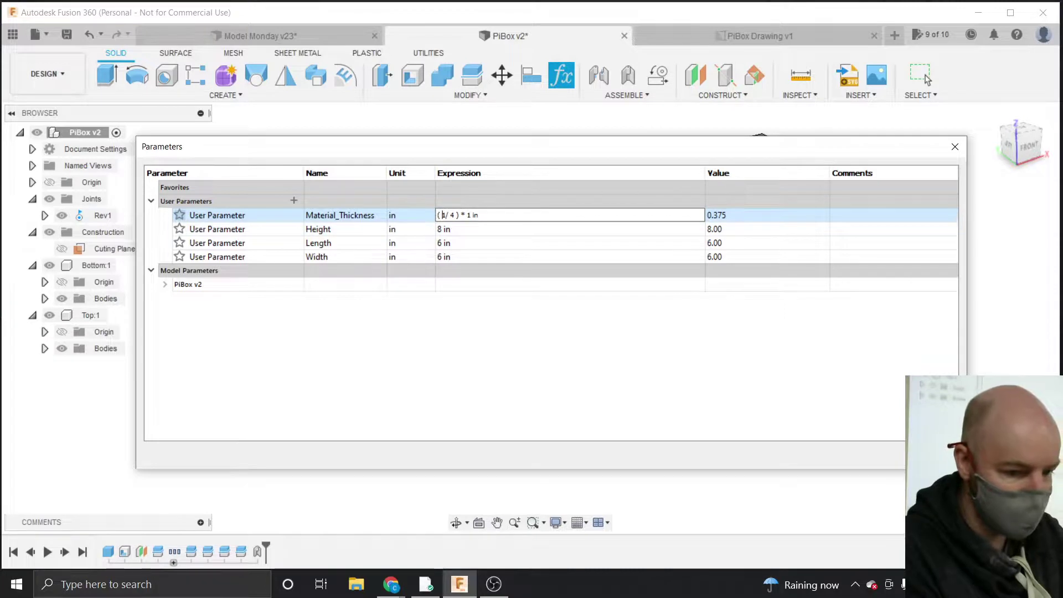
{"action": "key", "text": "Return"}
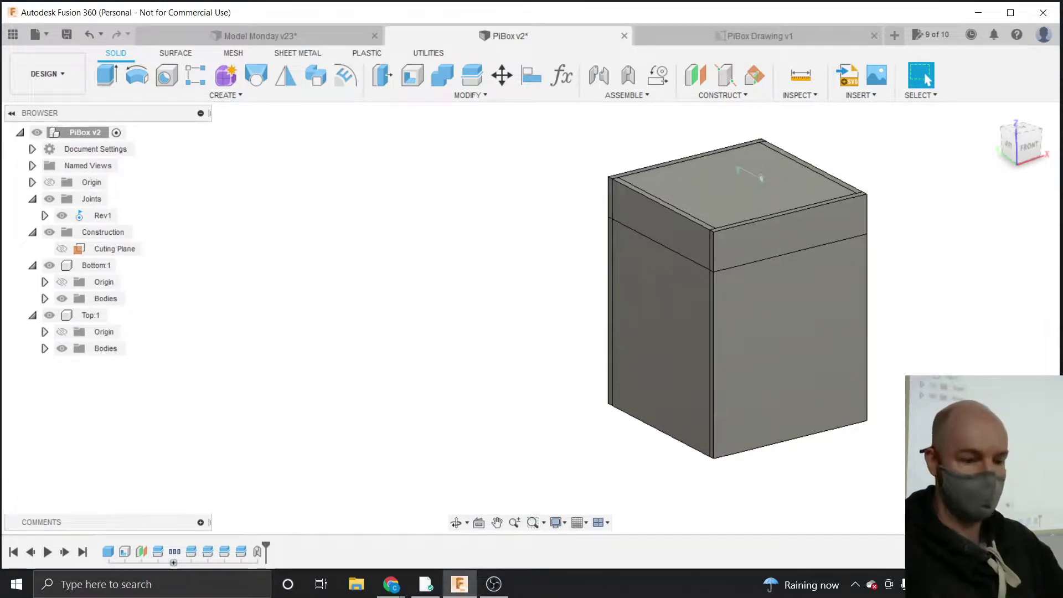
Swing the lid open about the Rev1 joint to about 165 degrees and return it to 0 degrees.
{"action": "left_click", "coordinate": [1026, 155]}
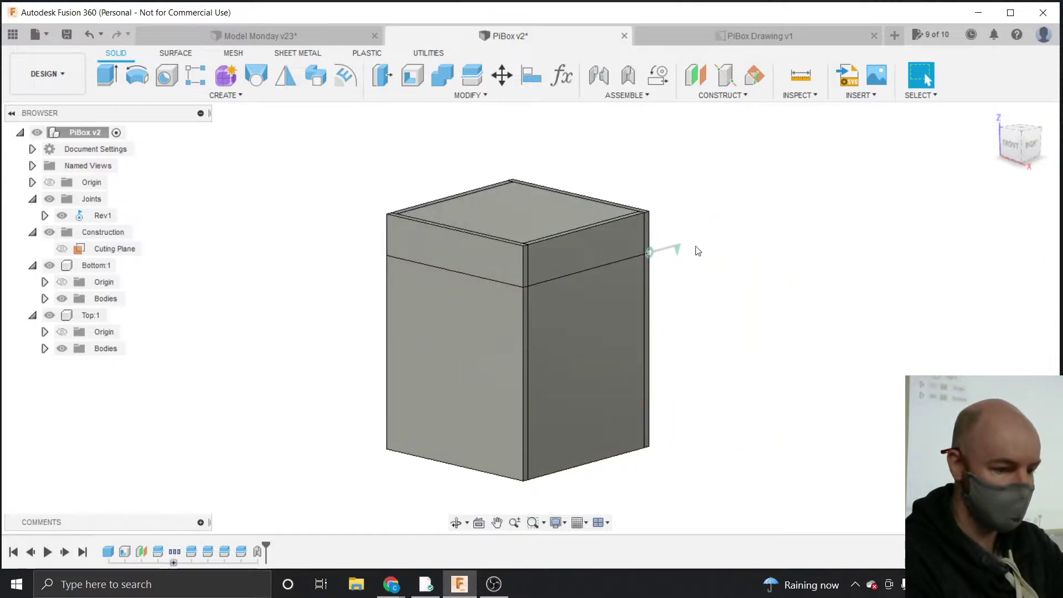
{"action": "double_click", "coordinate": [677, 249]}
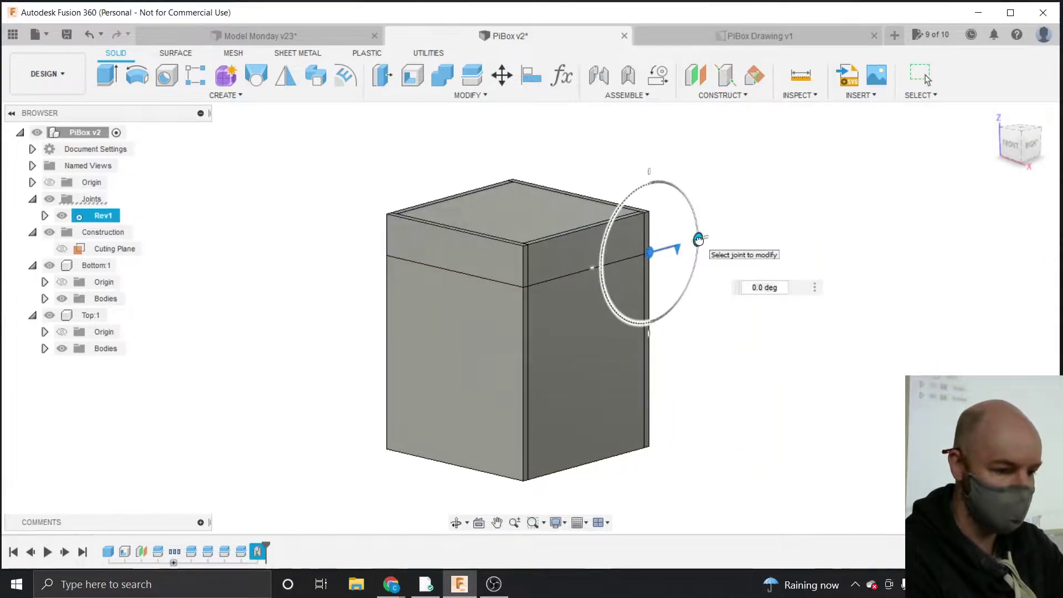
{"action": "left_click_drag", "start_coordinate": [696, 235], "coordinate": [683, 262]}
{"action": "left_click_drag", "start_coordinate": [681, 244], "coordinate": [671, 251]}
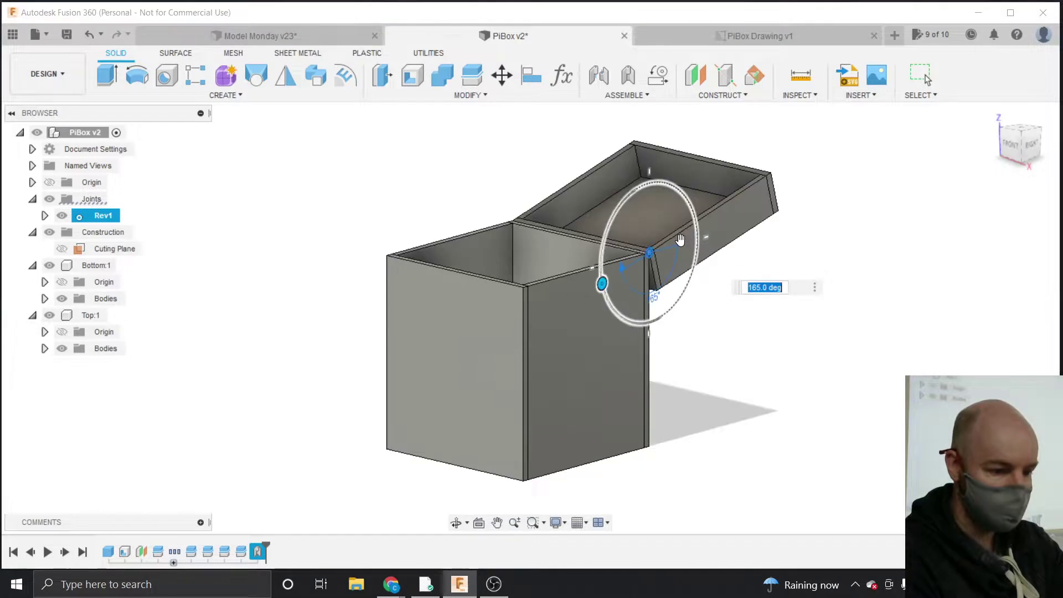
{"action": "left_click_drag", "start_coordinate": [605, 283], "coordinate": [698, 245]}
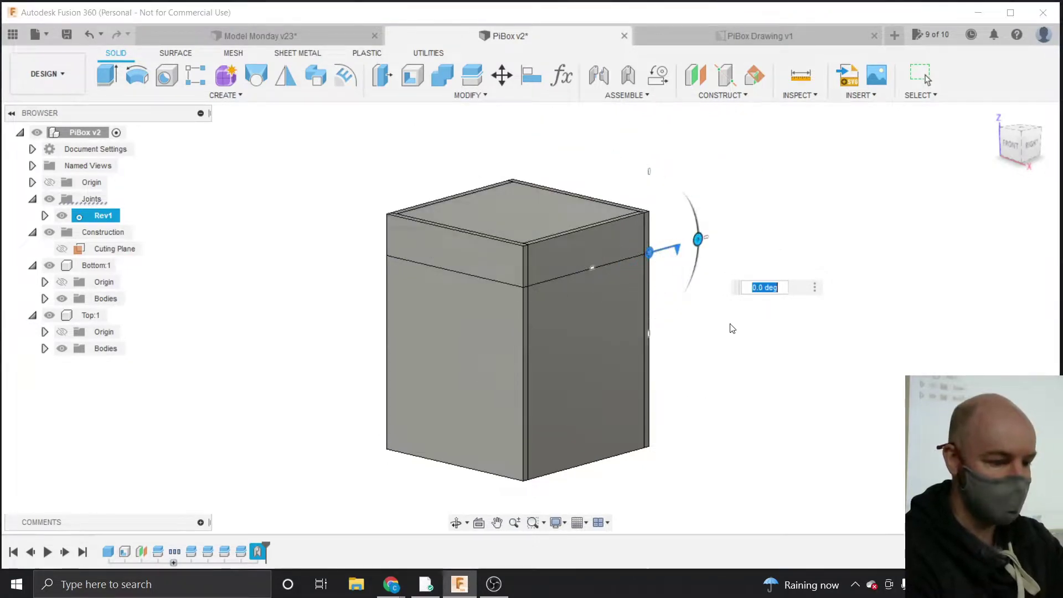
Save the resized design with the description User Saved, and update PiBox Drawing to the design's latest version.
{"action": "key", "text": "ctrl+s"}
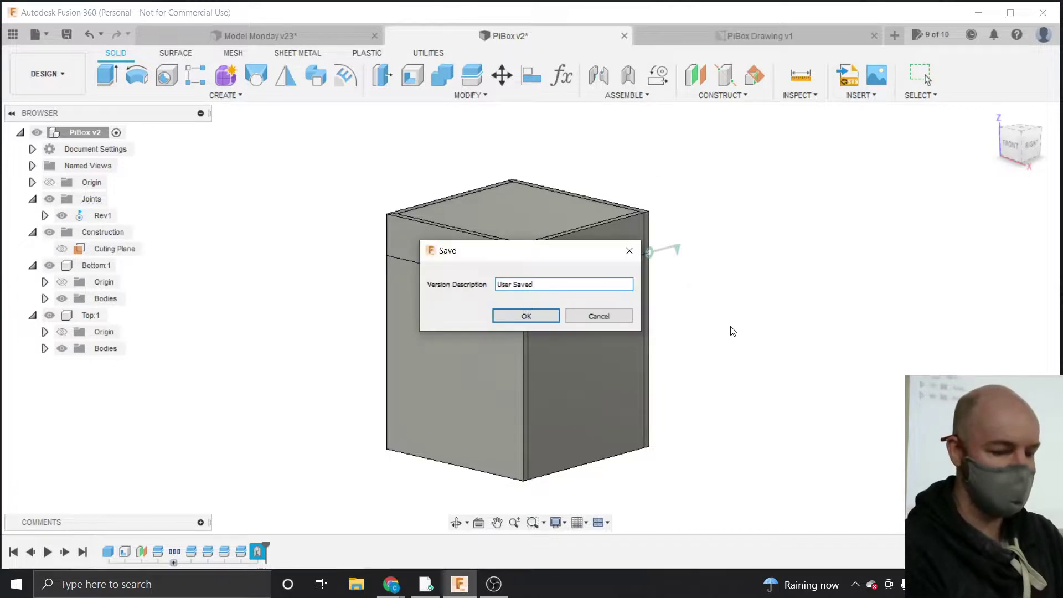
{"action": "key", "text": "Return"}
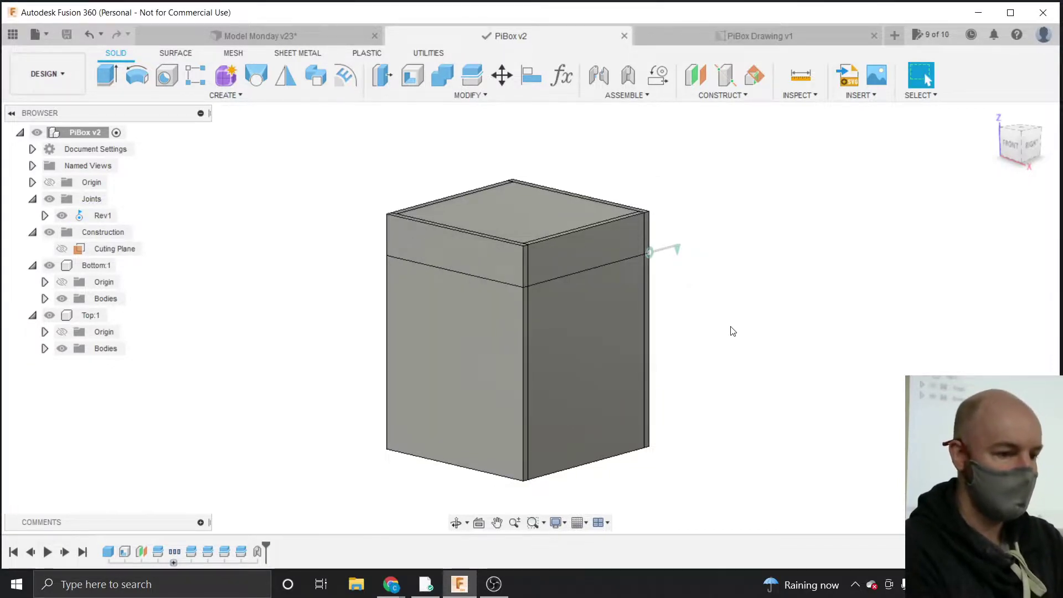
{"action": "left_click", "coordinate": [686, 35]}
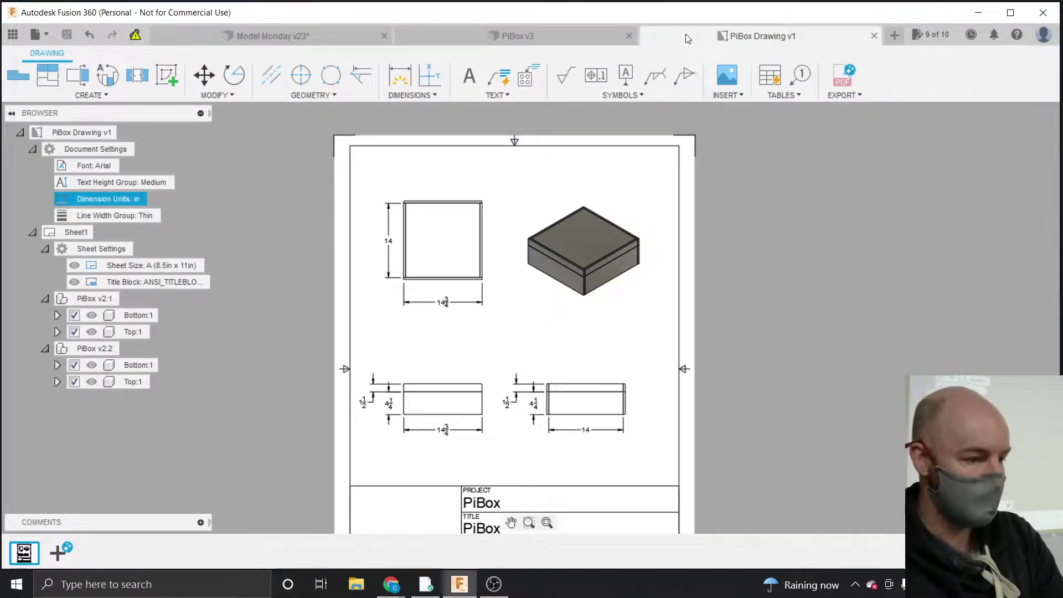
{"action": "mouse_move", "coordinate": [135, 37]}
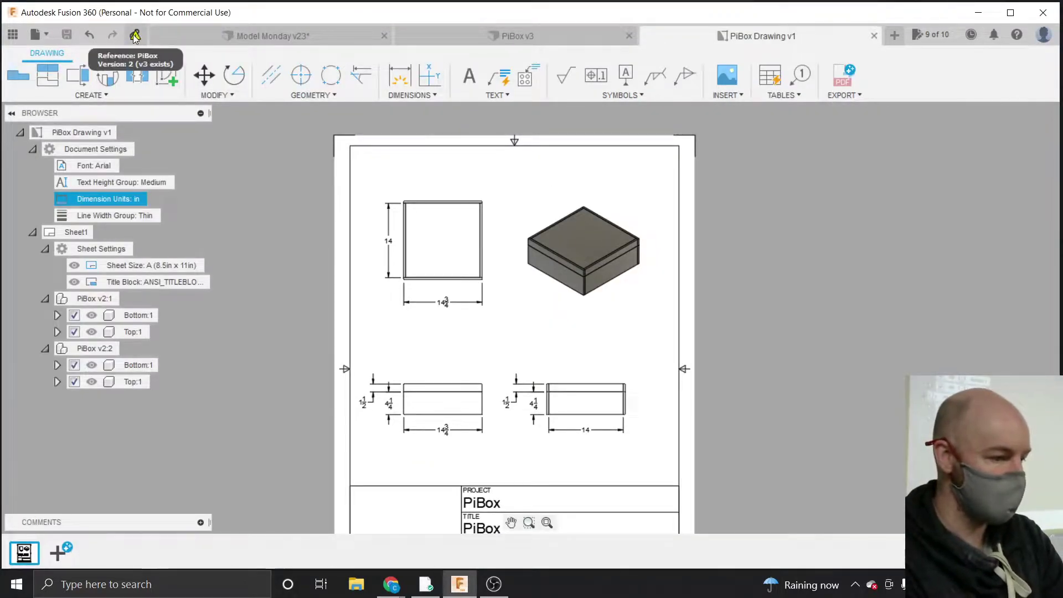
{"action": "left_click", "coordinate": [136, 36]}
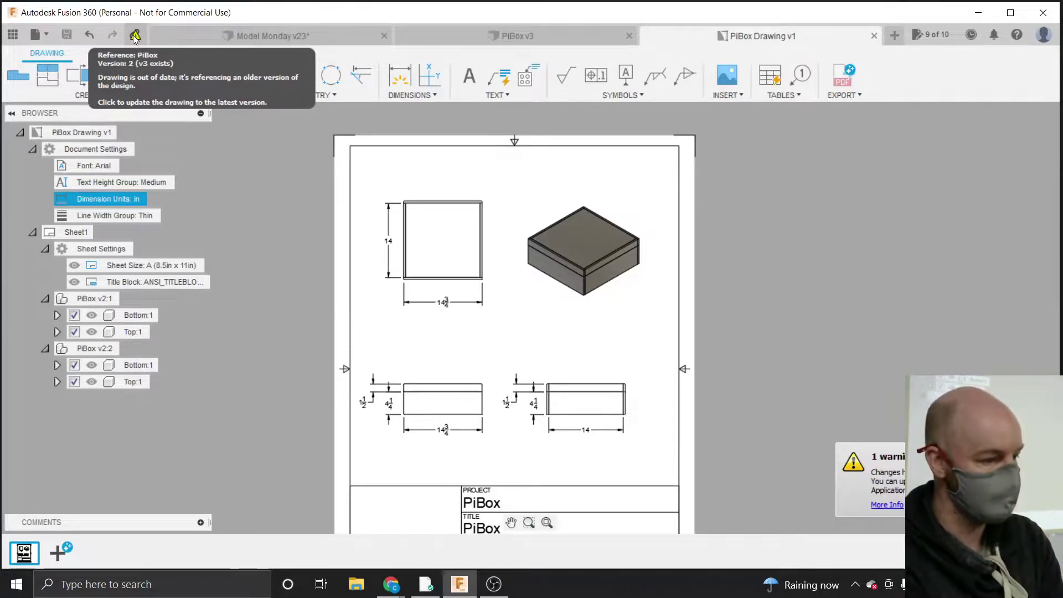
{"action": "left_click", "coordinate": [134, 36]}
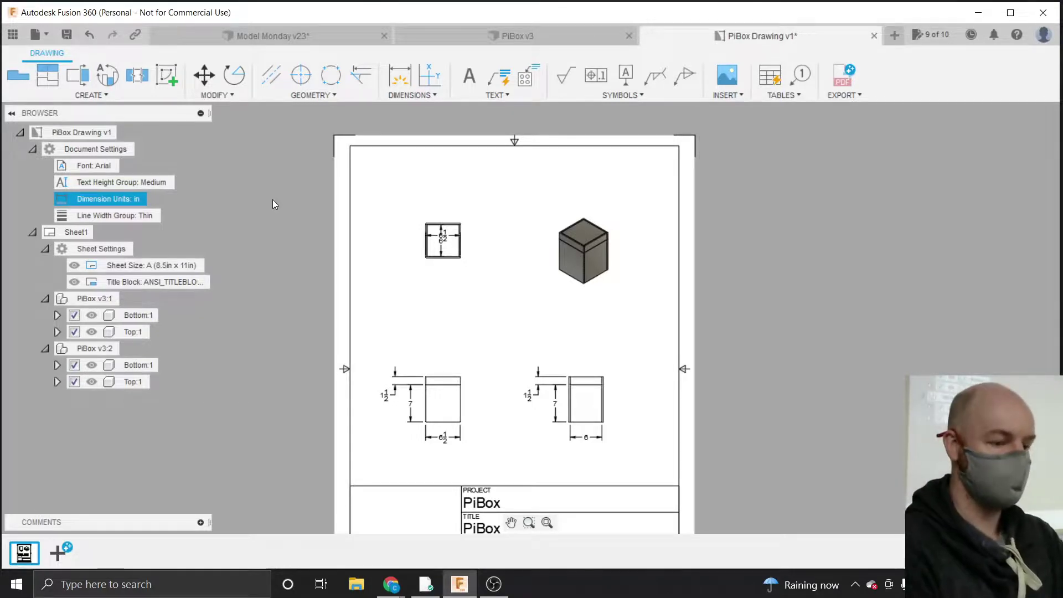
Move the top view's vertical dimension to the left of the outline and its horizontal dimension below it.
{"action": "scroll", "coordinate": [442, 247], "scroll_direction": "up", "scroll_amount": 5}
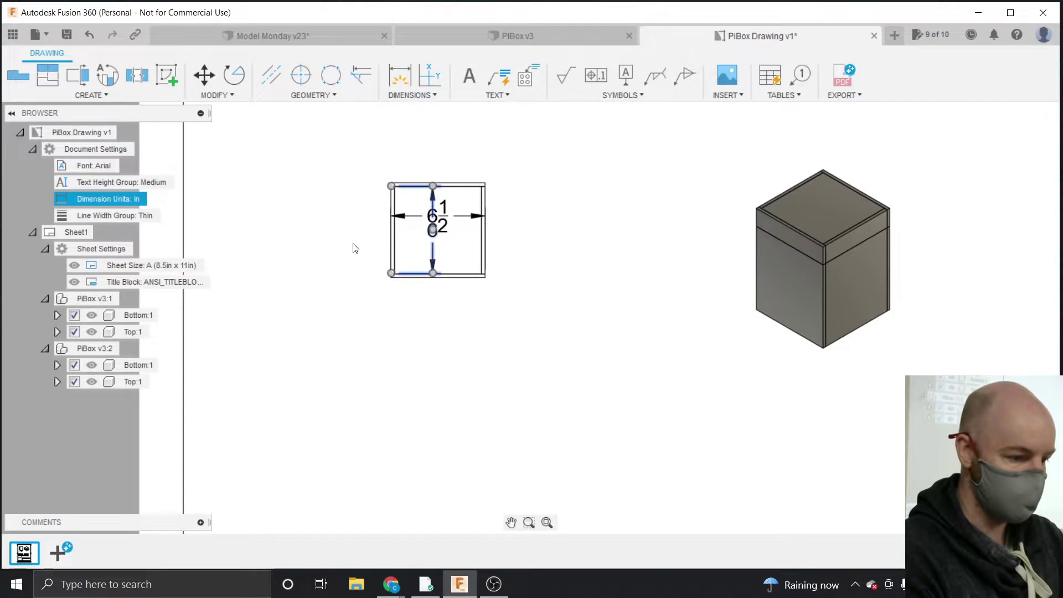
{"action": "left_click_drag", "start_coordinate": [432, 228], "coordinate": [322, 233]}
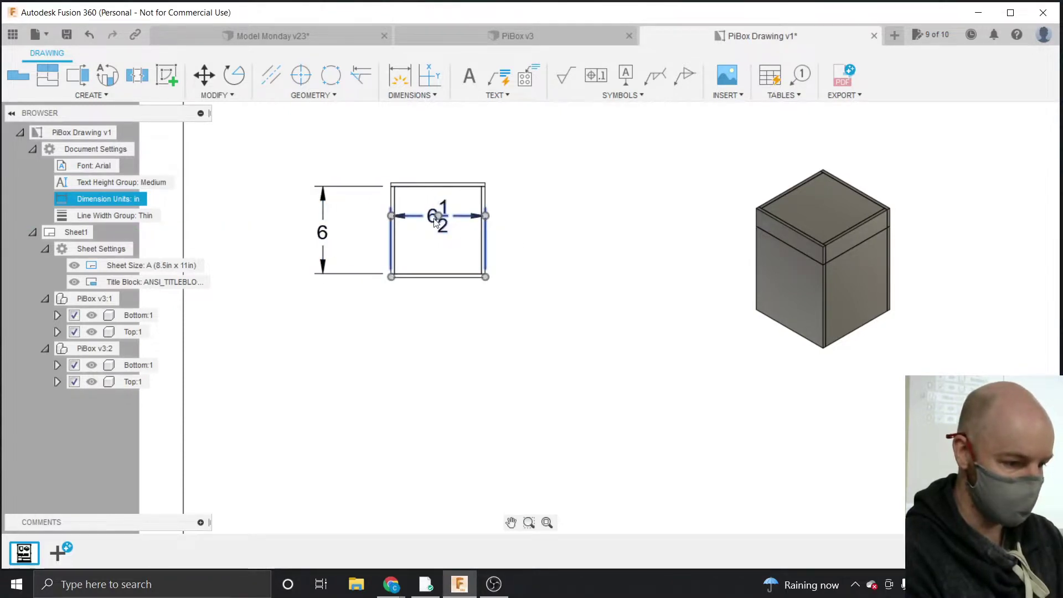
{"action": "left_click_drag", "start_coordinate": [434, 225], "coordinate": [435, 337]}
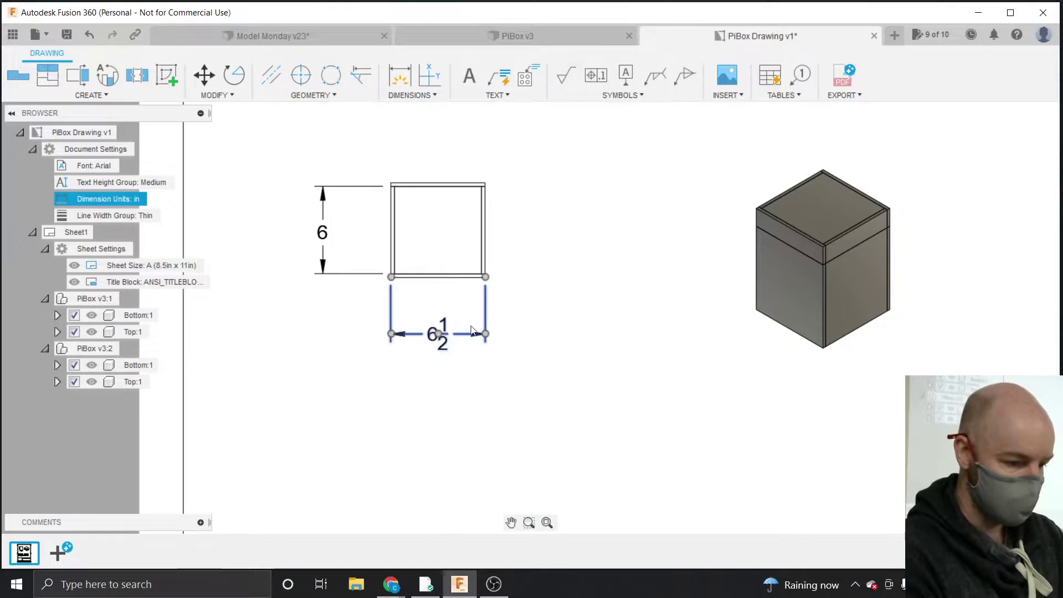
{"action": "left_click", "coordinate": [539, 329]}
{"action": "scroll", "coordinate": [528, 231], "scroll_direction": "down", "scroll_amount": 5}
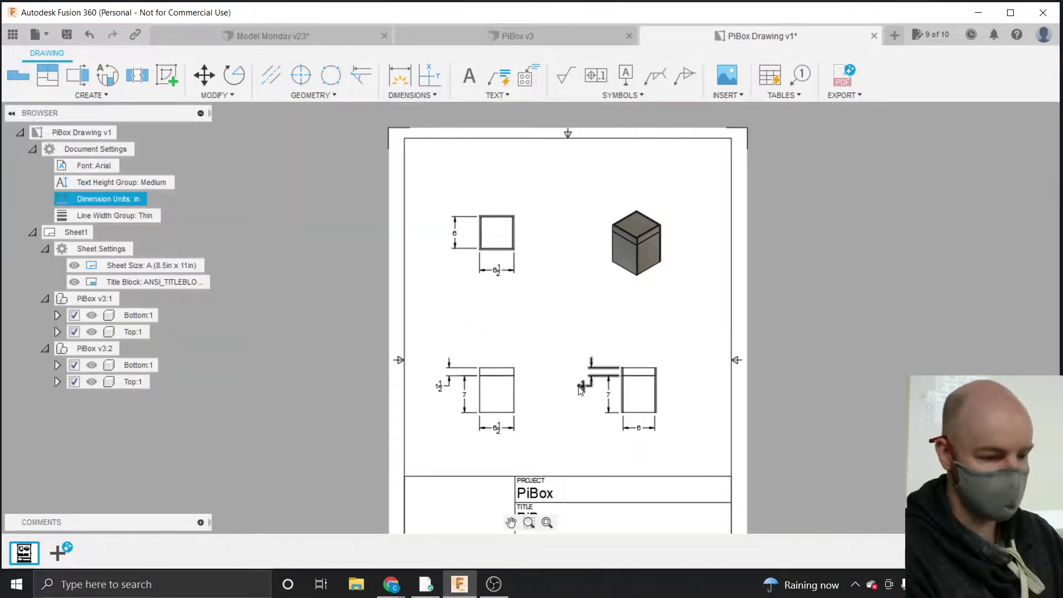
{"action": "scroll", "coordinate": [573, 392], "scroll_direction": "up", "scroll_amount": 3}
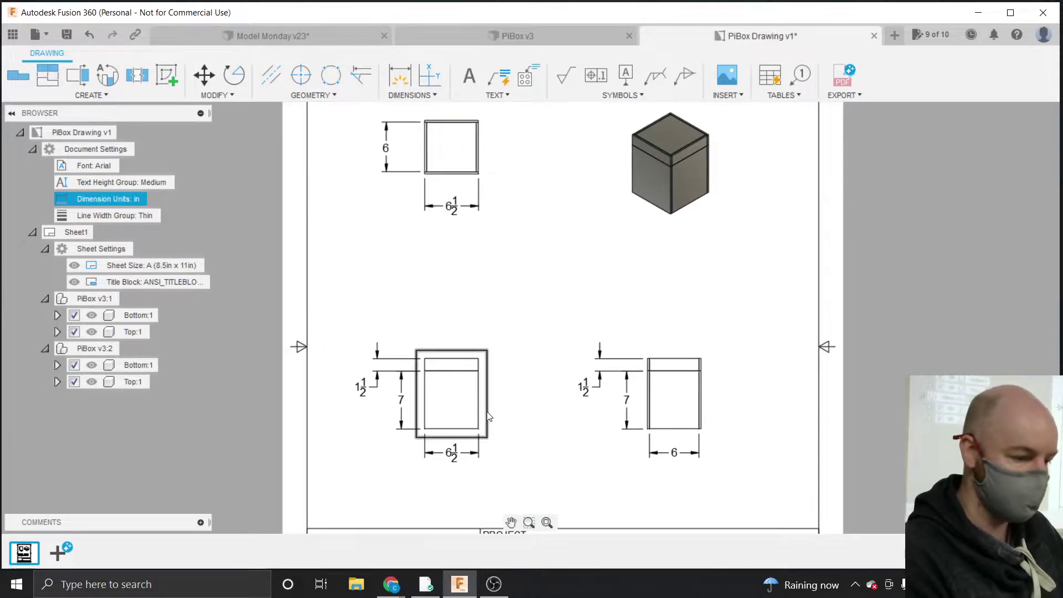
{"action": "scroll", "coordinate": [530, 402], "scroll_direction": "down", "scroll_amount": 4}
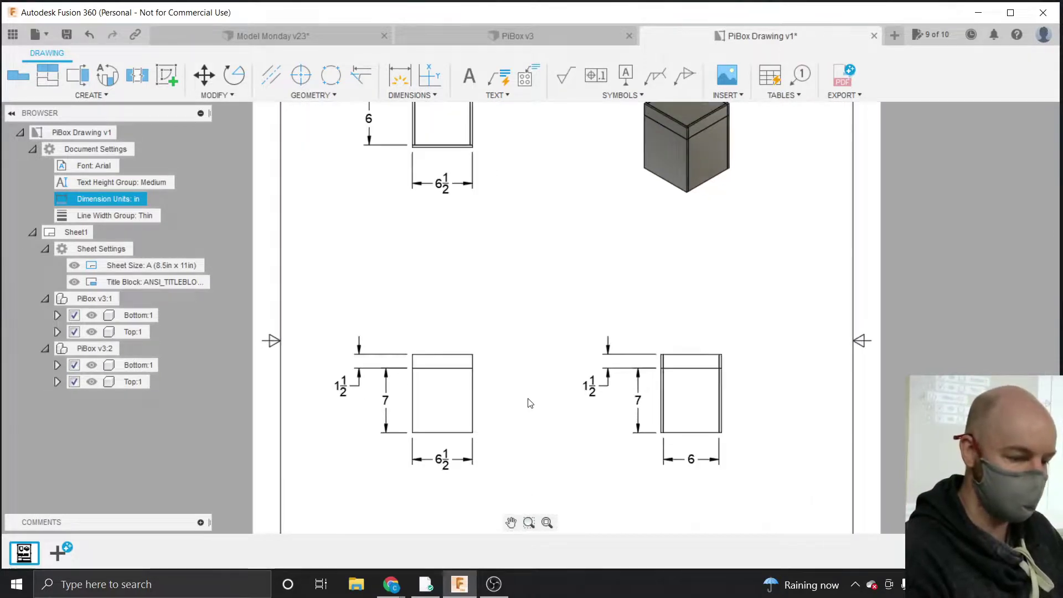
Switch to the PiBox design and open the Appearance settings for its bodies and components.
{"action": "scroll", "coordinate": [529, 402], "scroll_direction": "down", "scroll_amount": 1}
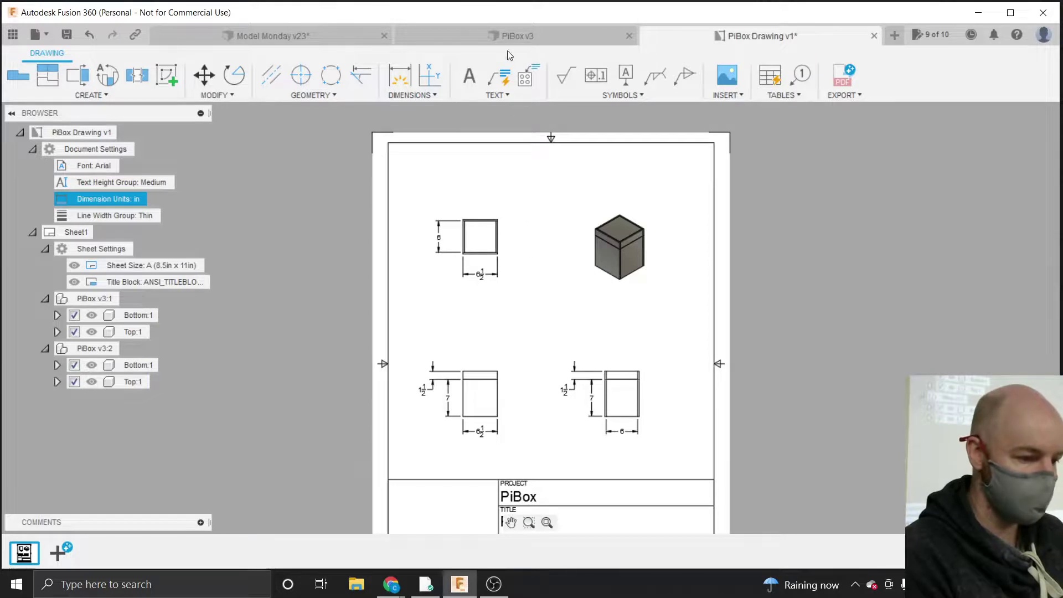
{"action": "left_click", "coordinate": [514, 36]}
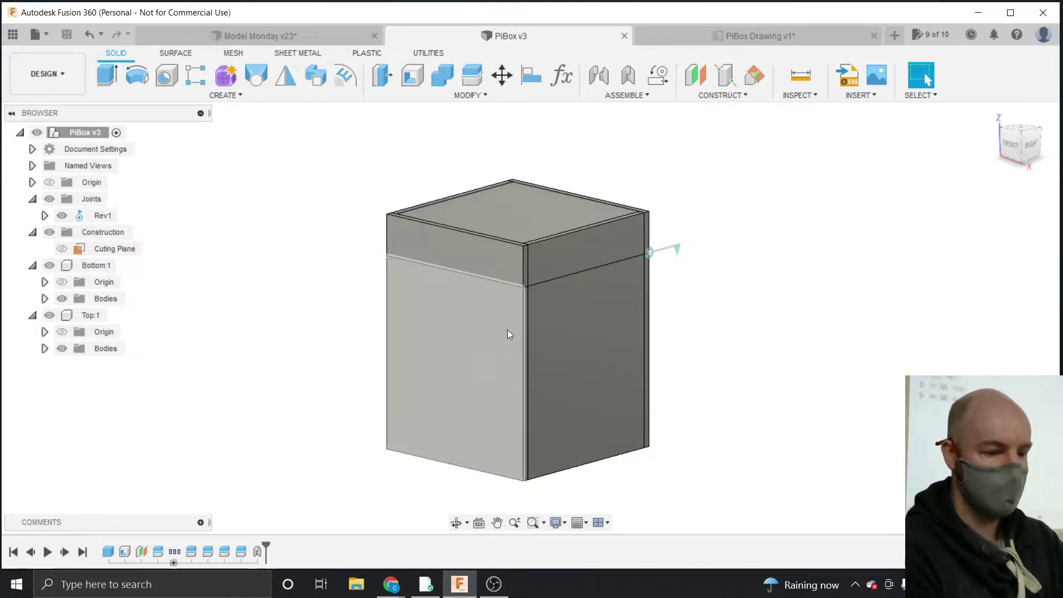
{"action": "left_click", "coordinate": [483, 97]}
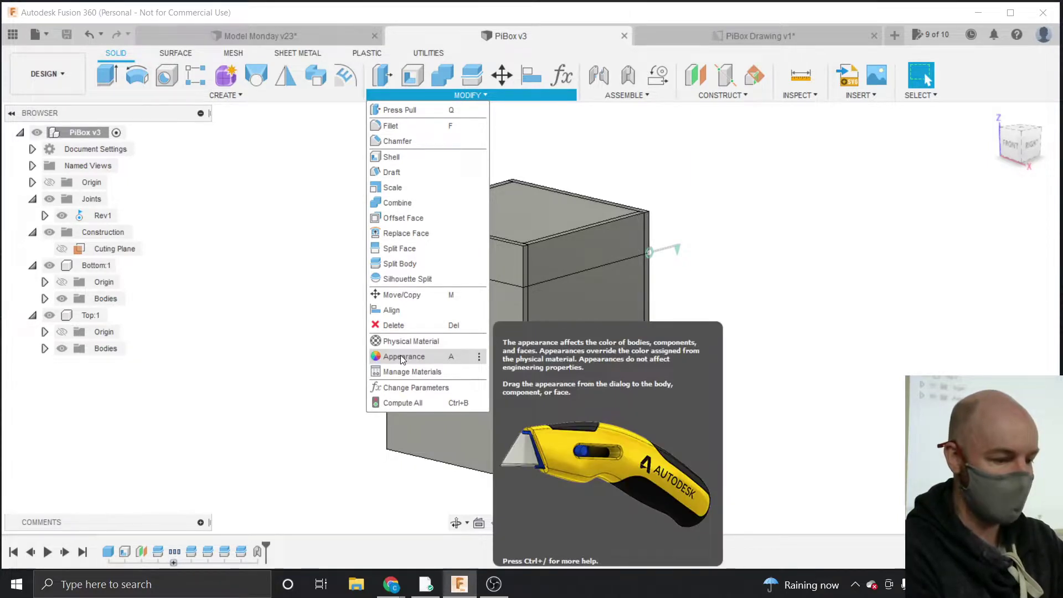
{"action": "left_click", "coordinate": [400, 355]}
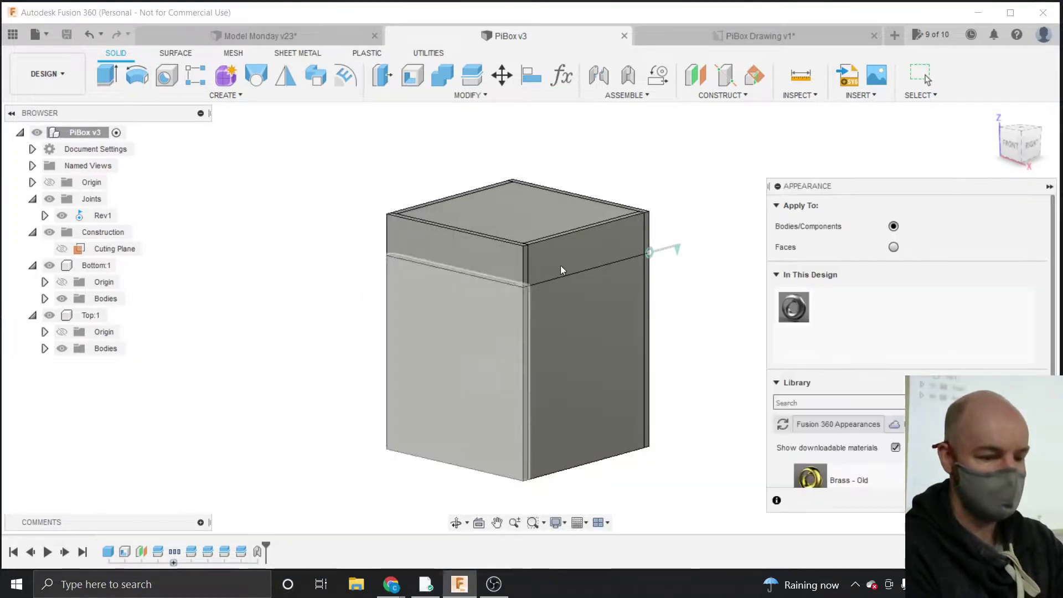
{"action": "left_click_drag", "start_coordinate": [847, 189], "coordinate": [816, 128]}
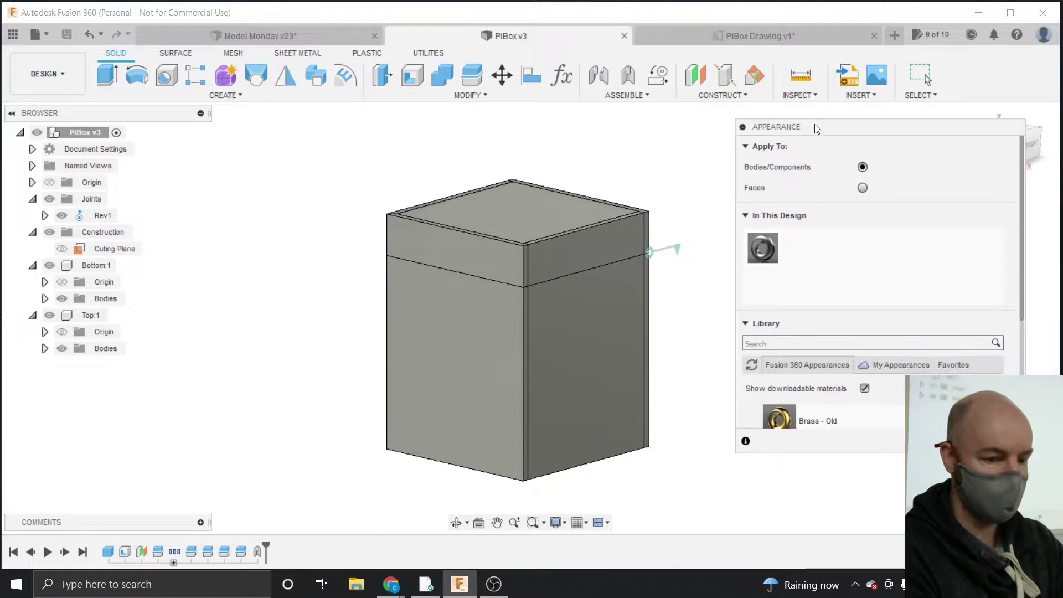
Browse the Fusion 360 appearance library past the metal categories to the materials in the Wood folder.
{"action": "scroll", "coordinate": [896, 283], "scroll_direction": "down", "scroll_amount": 10}
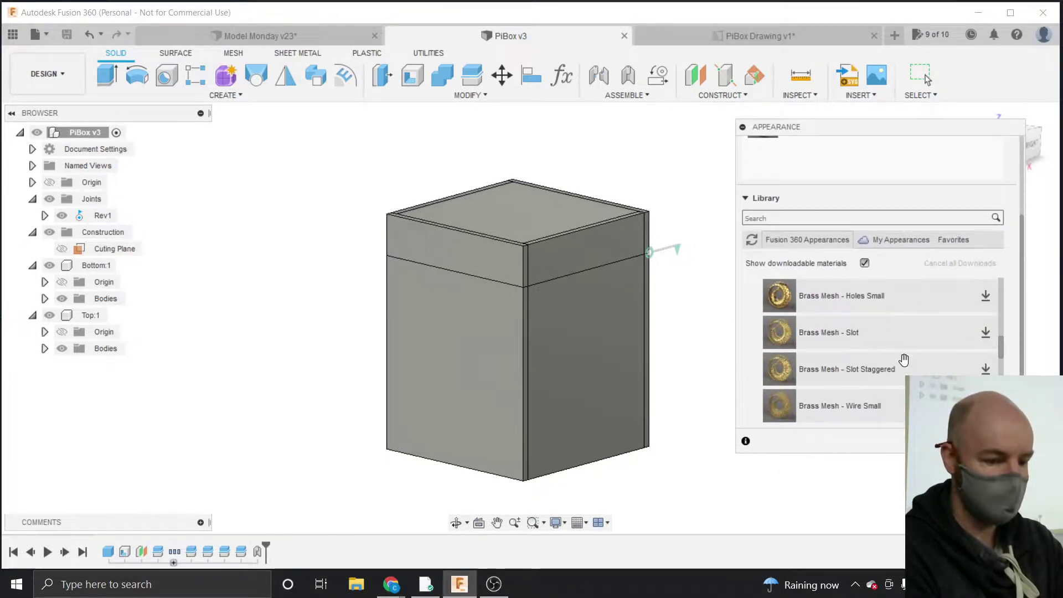
{"action": "scroll", "coordinate": [902, 361], "scroll_direction": "up", "scroll_amount": 5}
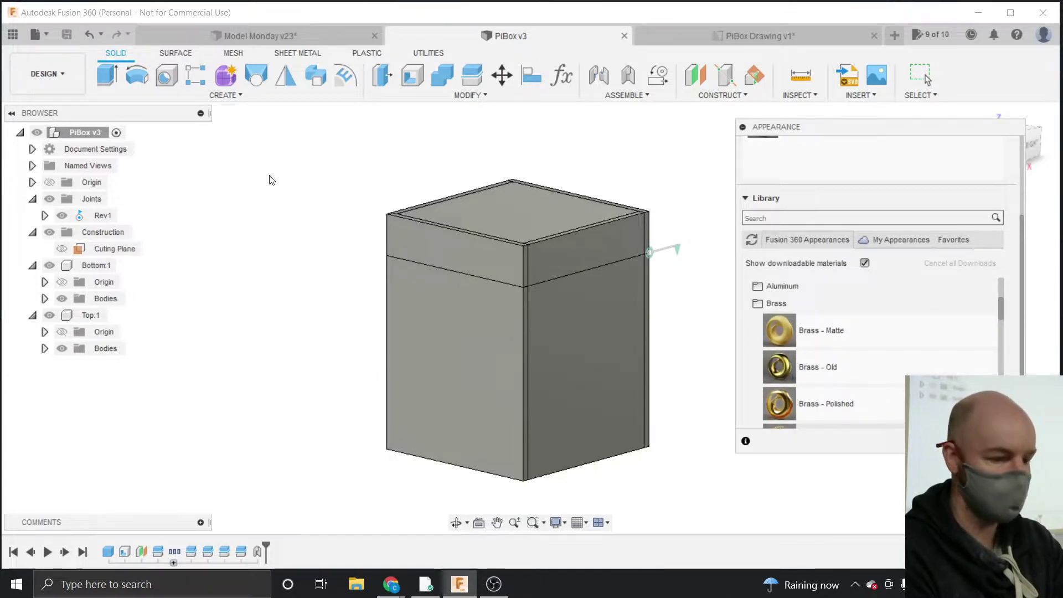
{"action": "left_click", "coordinate": [777, 308]}
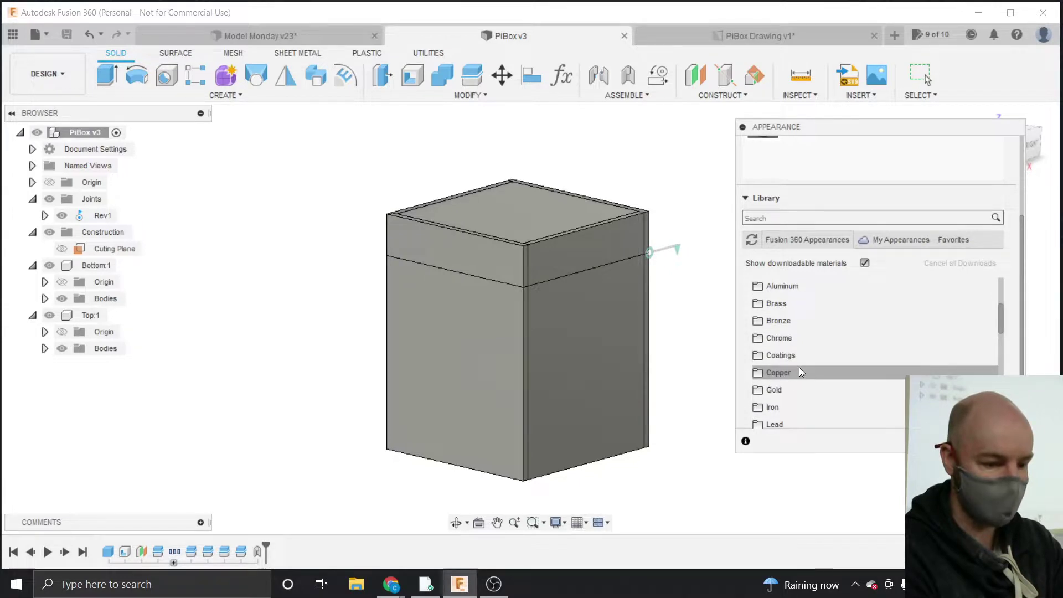
{"action": "scroll", "coordinate": [799, 368], "scroll_direction": "down", "scroll_amount": 5}
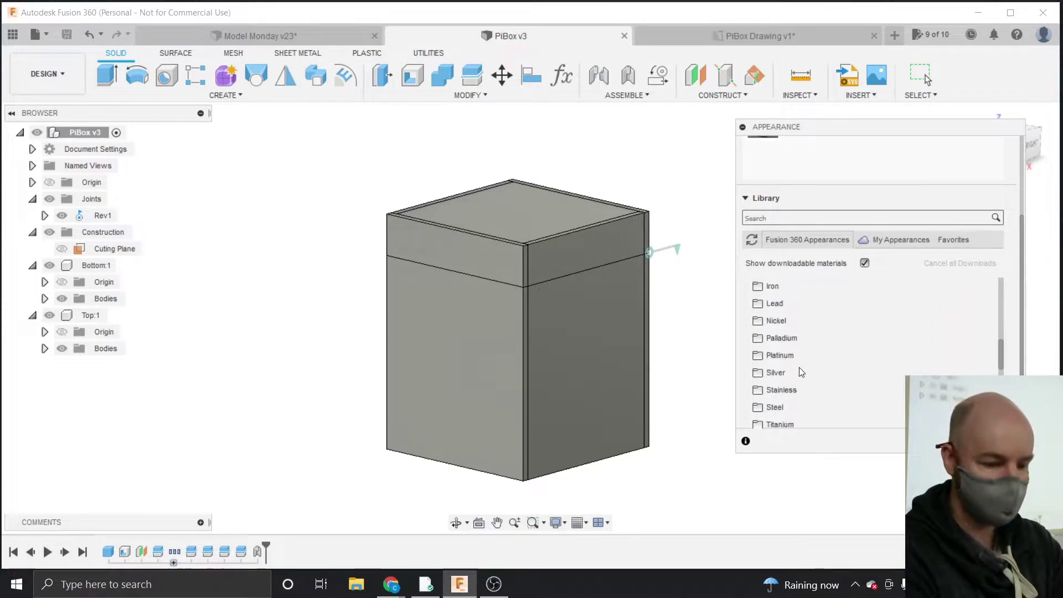
{"action": "scroll", "coordinate": [799, 367], "scroll_direction": "down", "scroll_amount": 2}
{"action": "scroll", "coordinate": [791, 376], "scroll_direction": "up", "scroll_amount": 4}
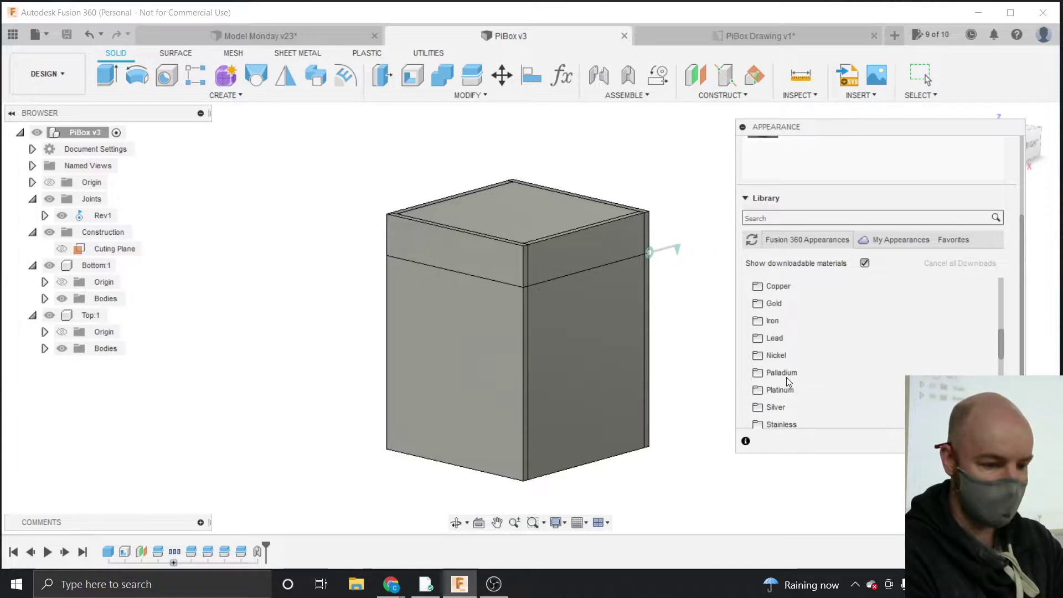
{"action": "scroll", "coordinate": [785, 370], "scroll_direction": "up", "scroll_amount": 3}
{"action": "left_click", "coordinate": [767, 337]}
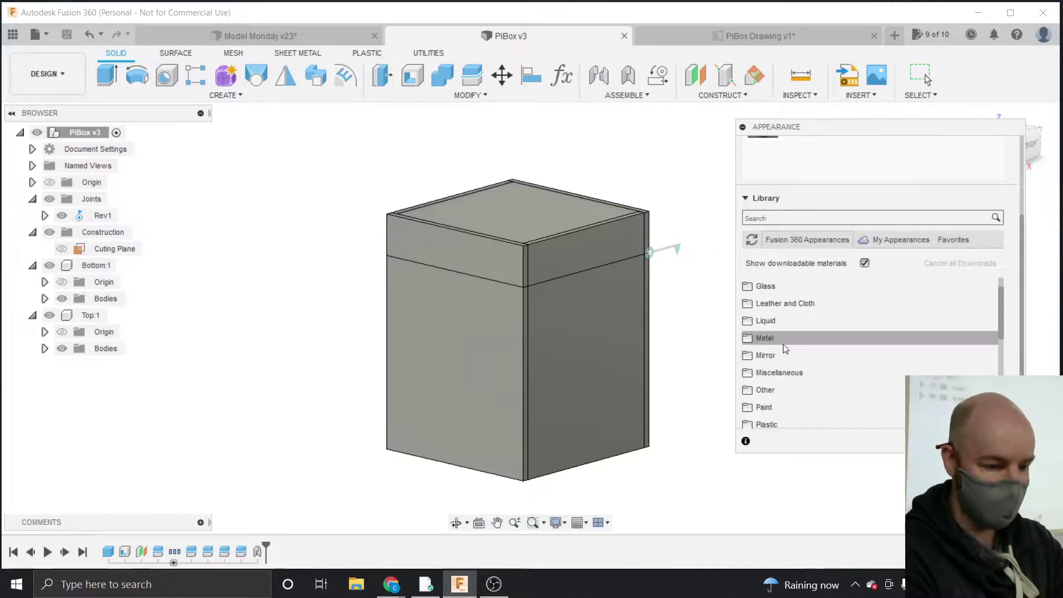
{"action": "scroll", "coordinate": [796, 353], "scroll_direction": "down", "scroll_amount": 4}
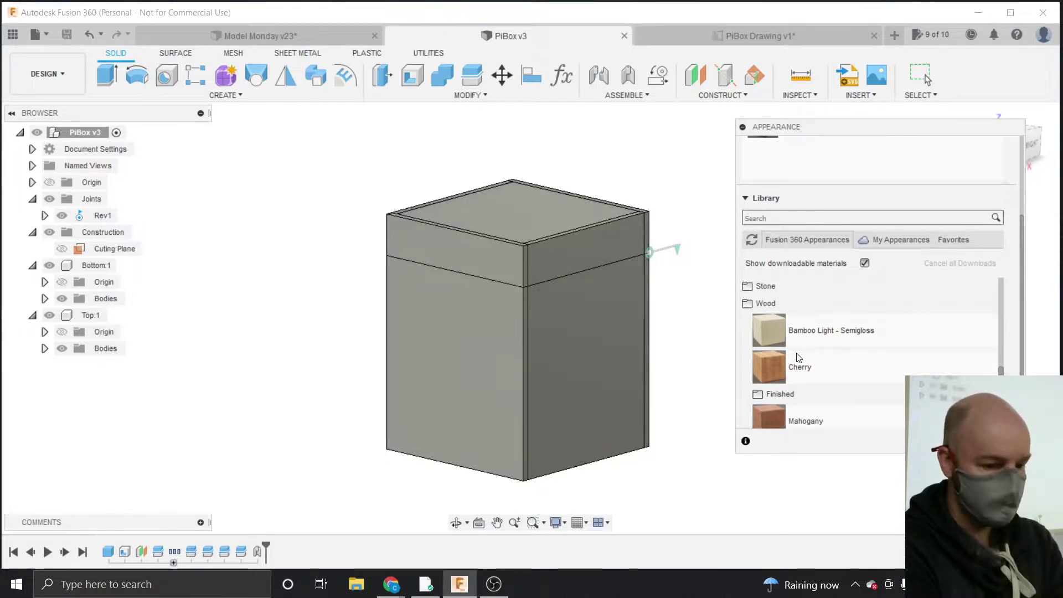
{"action": "scroll", "coordinate": [801, 331], "scroll_direction": "down", "scroll_amount": 1}
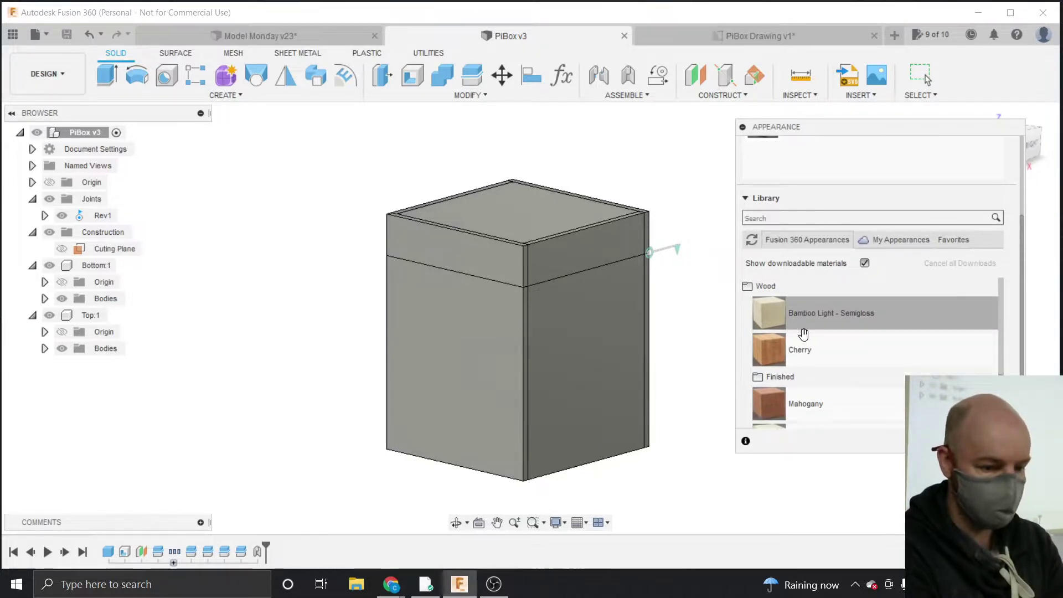
Apply the Cherry wood appearance to the box's lower right and lower front panels and the lid's right panel.
{"action": "left_click_drag", "start_coordinate": [809, 348], "coordinate": [538, 326]}
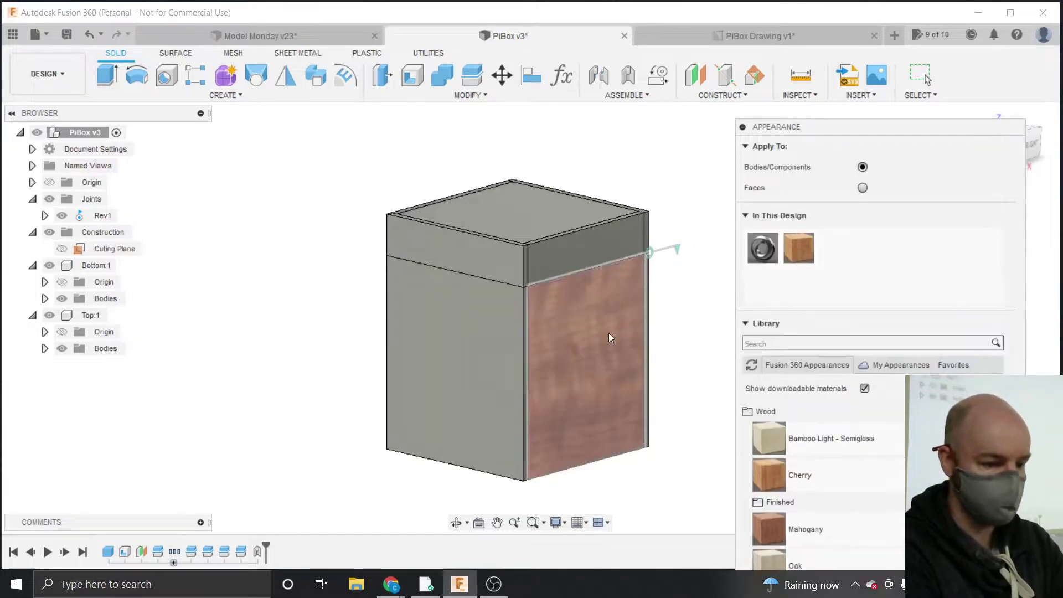
{"action": "left_click_drag", "start_coordinate": [799, 249], "coordinate": [455, 333]}
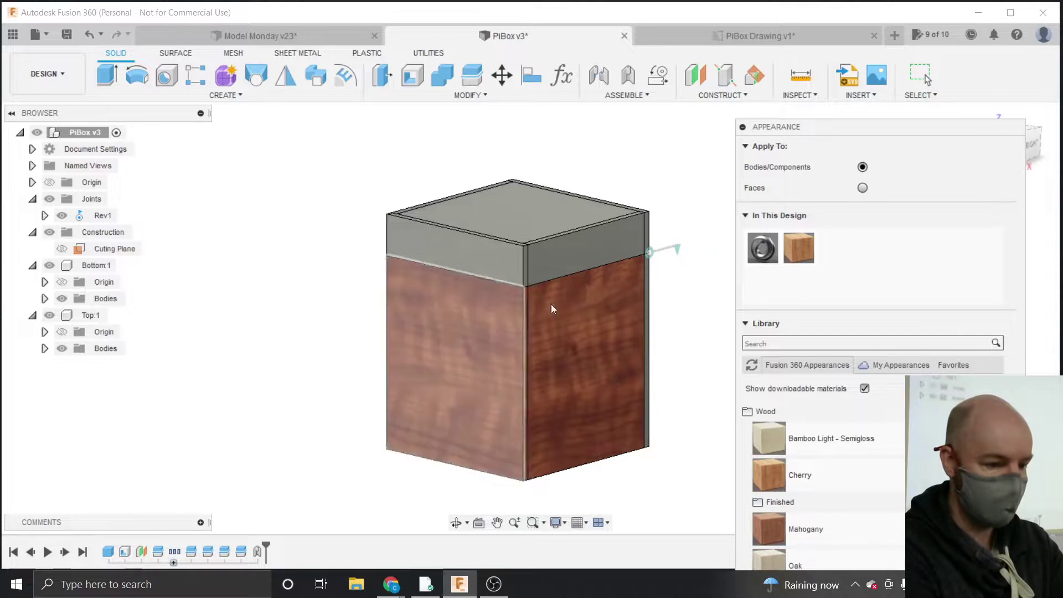
{"action": "left_click_drag", "start_coordinate": [798, 249], "coordinate": [576, 252]}
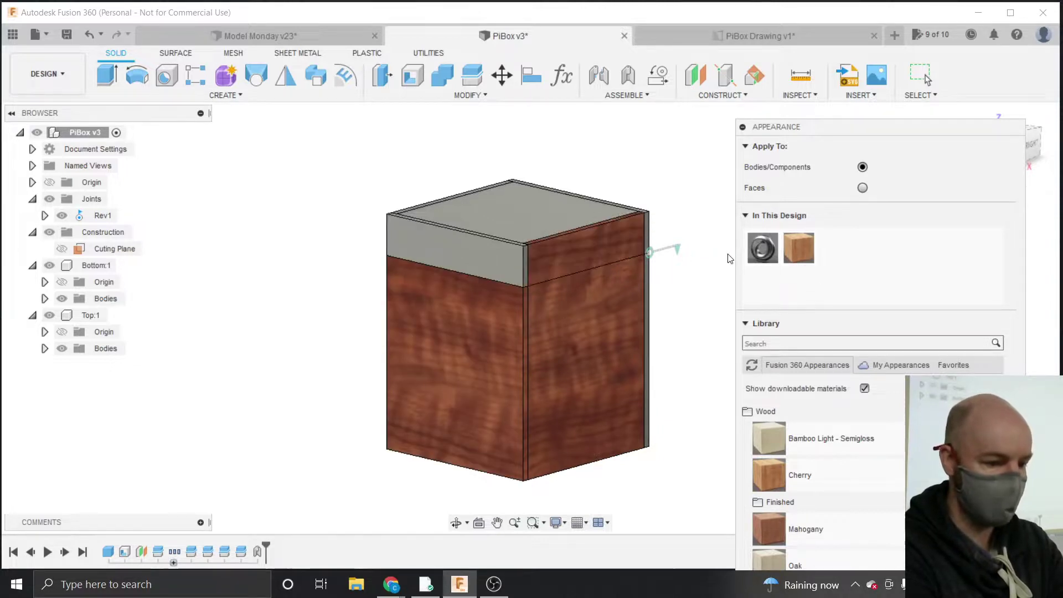
Apply Cherry to the whole Top and Bottom components, removing the appearances on individual bodies, and close the appearance settings.
{"action": "left_click_drag", "start_coordinate": [799, 249], "coordinate": [87, 312]}
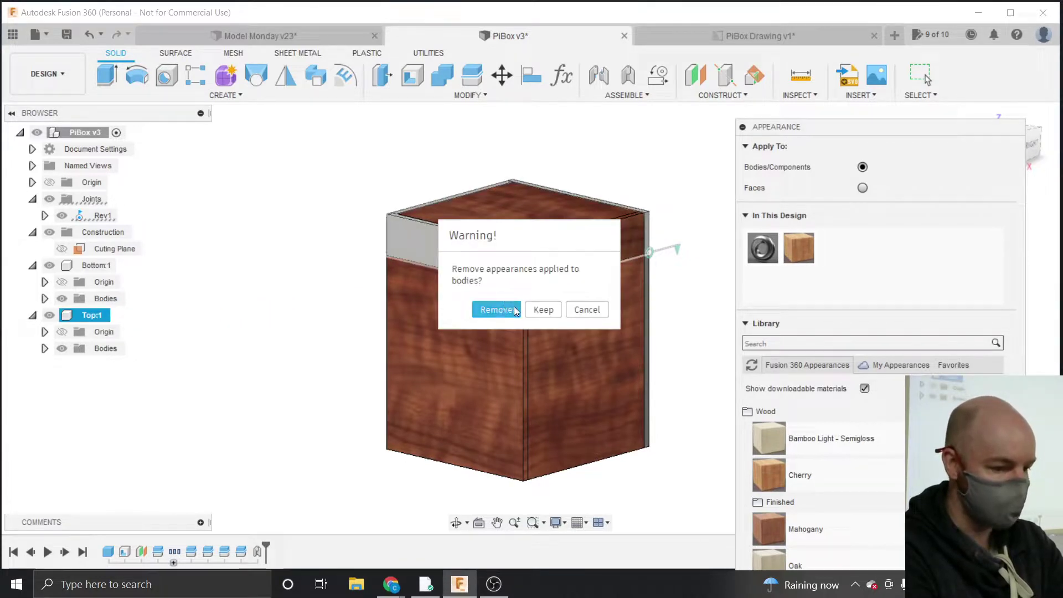
{"action": "left_click", "coordinate": [513, 309]}
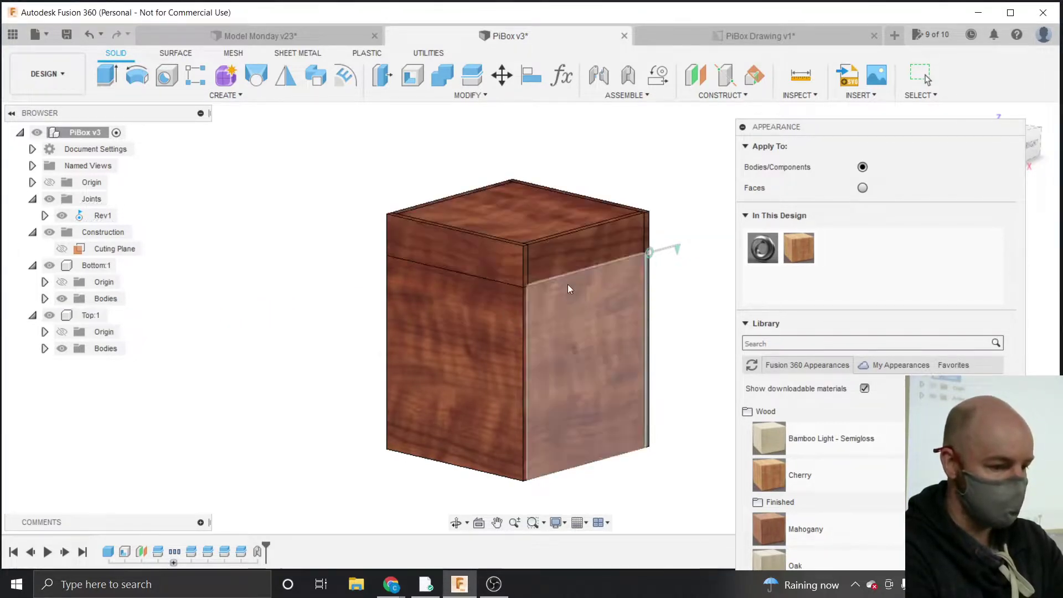
{"action": "left_click_drag", "start_coordinate": [798, 249], "coordinate": [92, 264]}
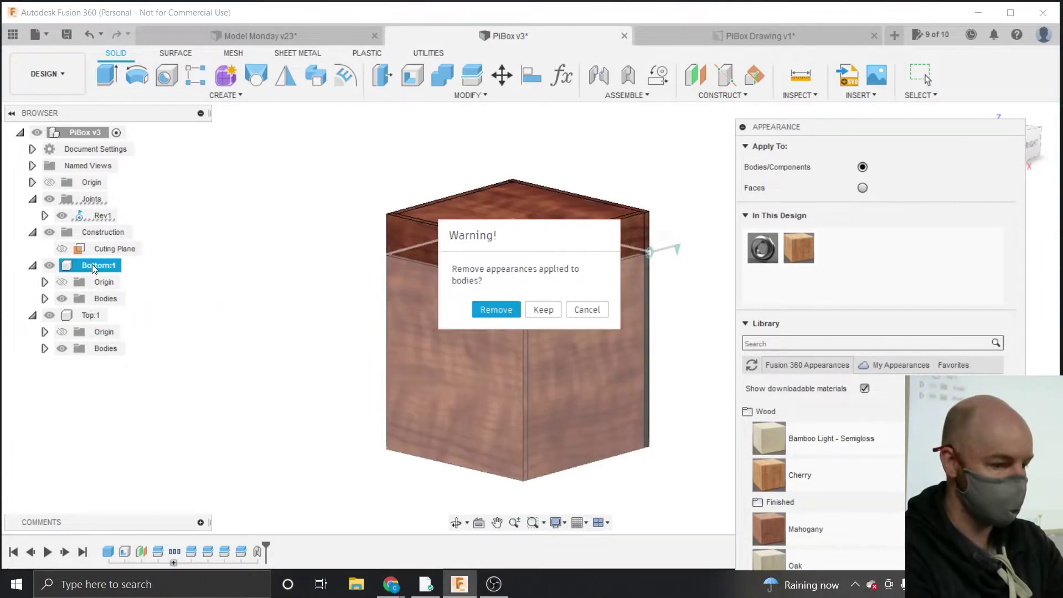
{"action": "left_click", "coordinate": [504, 310]}
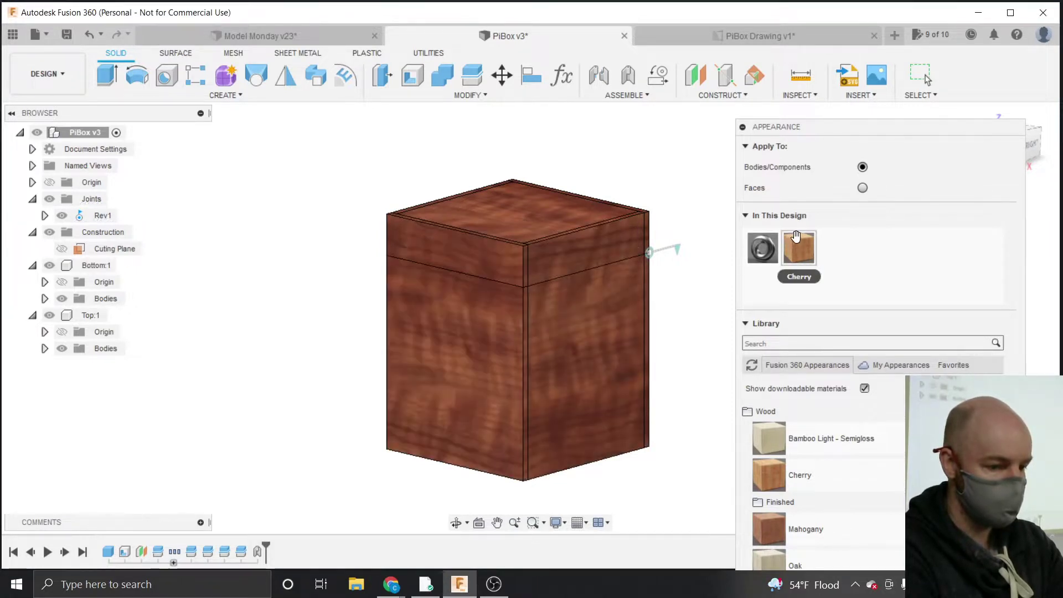
{"action": "left_click_drag", "start_coordinate": [870, 131], "coordinate": [788, 122]}
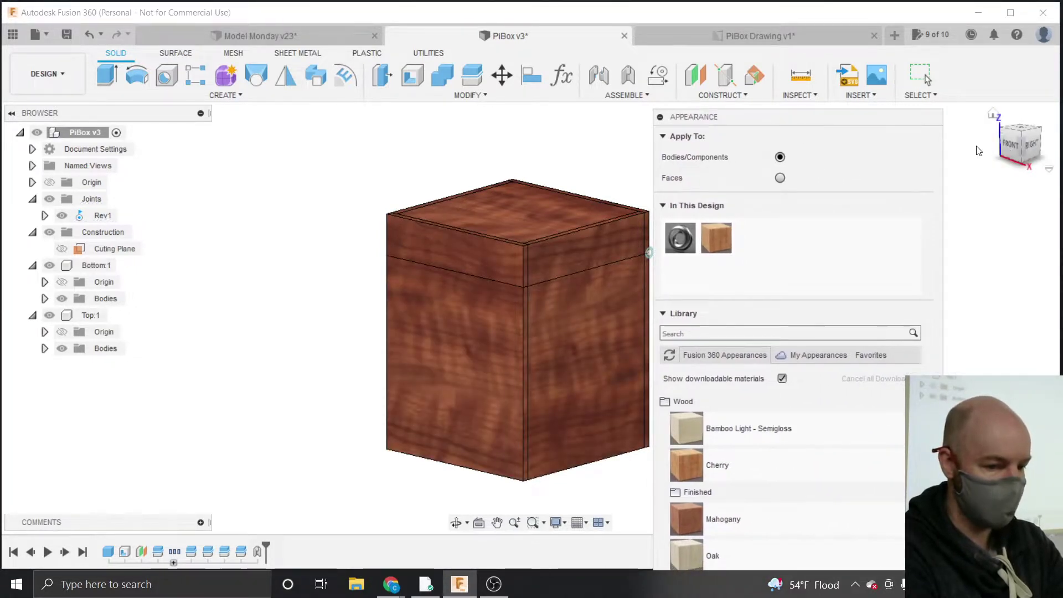
{"action": "mouse_move", "coordinate": [1020, 146]}
{"action": "left_mouse_down"}
{"action": "mouse_move", "coordinate": [965, 150]}
{"action": "mouse_move", "coordinate": [993, 147]}
{"action": "left_mouse_up"}
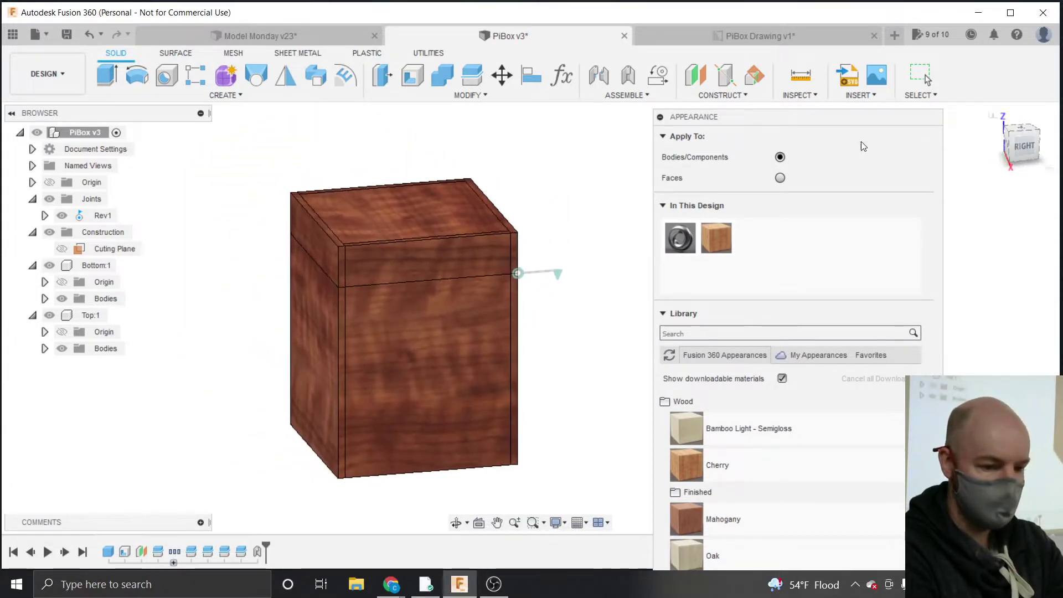
{"action": "left_click_drag", "start_coordinate": [824, 117], "coordinate": [823, 45]}
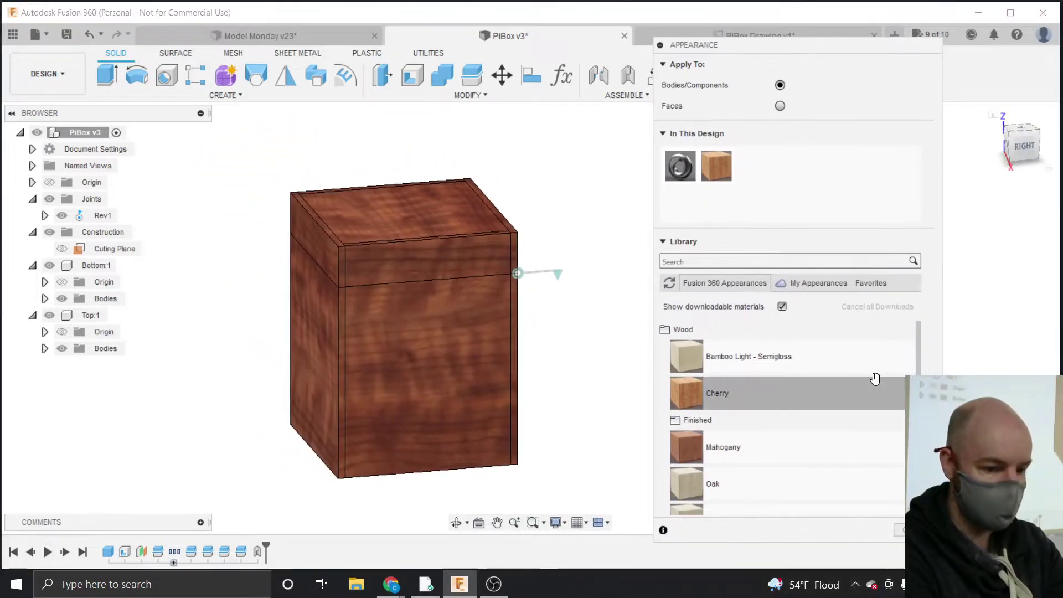
{"action": "left_click", "coordinate": [913, 529]}
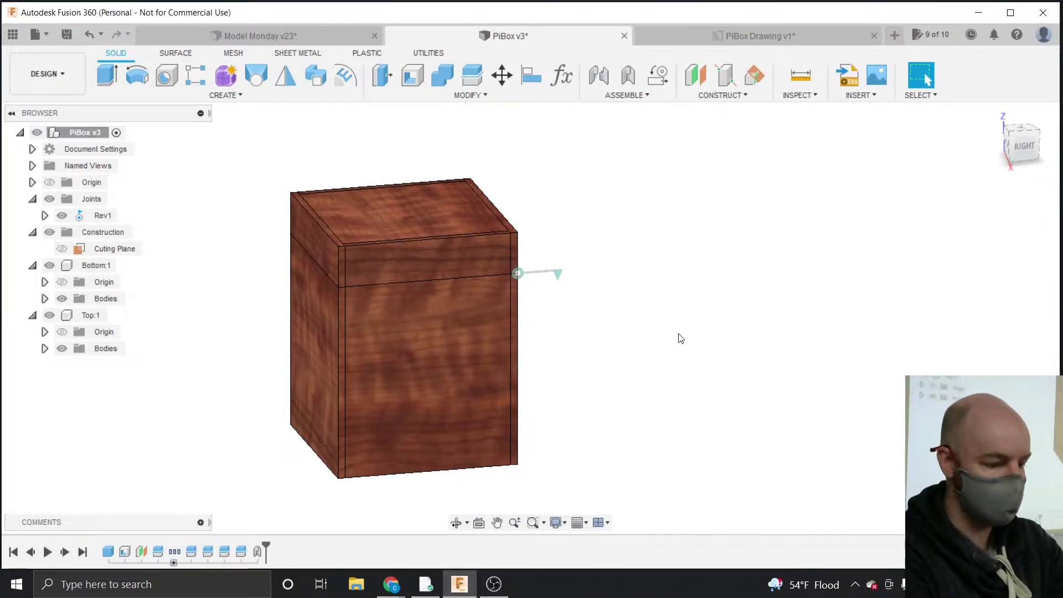
Save the cherry-finished design with the description User Saved, and update PiBox Drawing to match it.
{"action": "key", "text": "ctrl+s"}
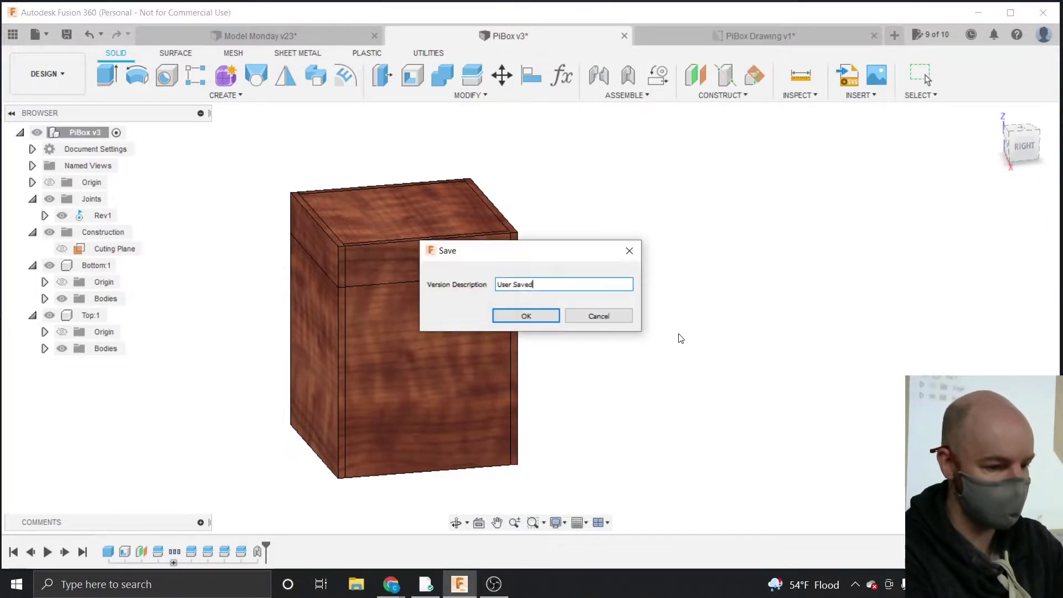
{"action": "left_click", "coordinate": [539, 313]}
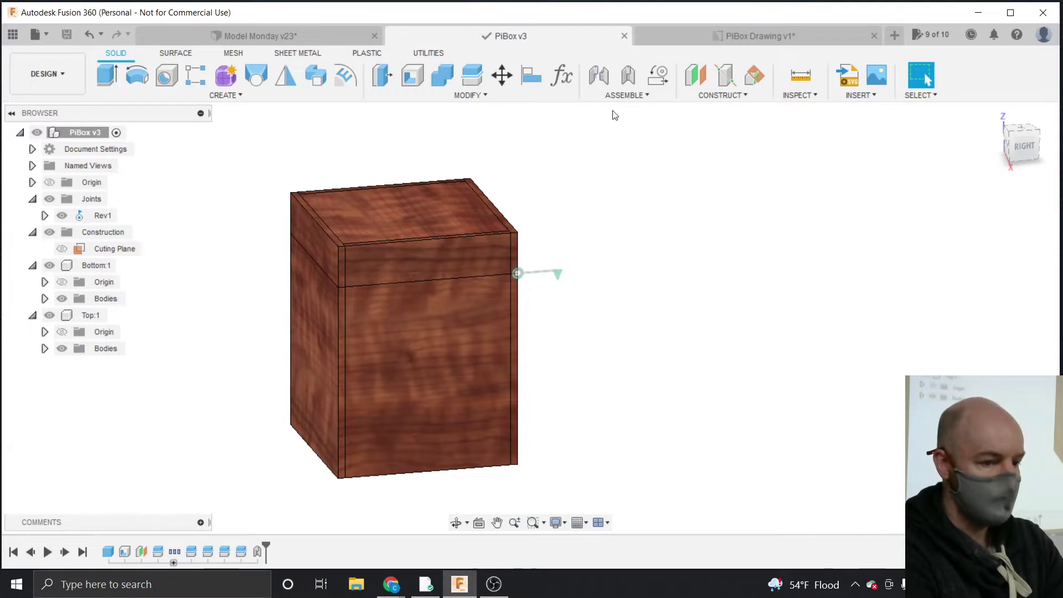
{"action": "left_click", "coordinate": [679, 38]}
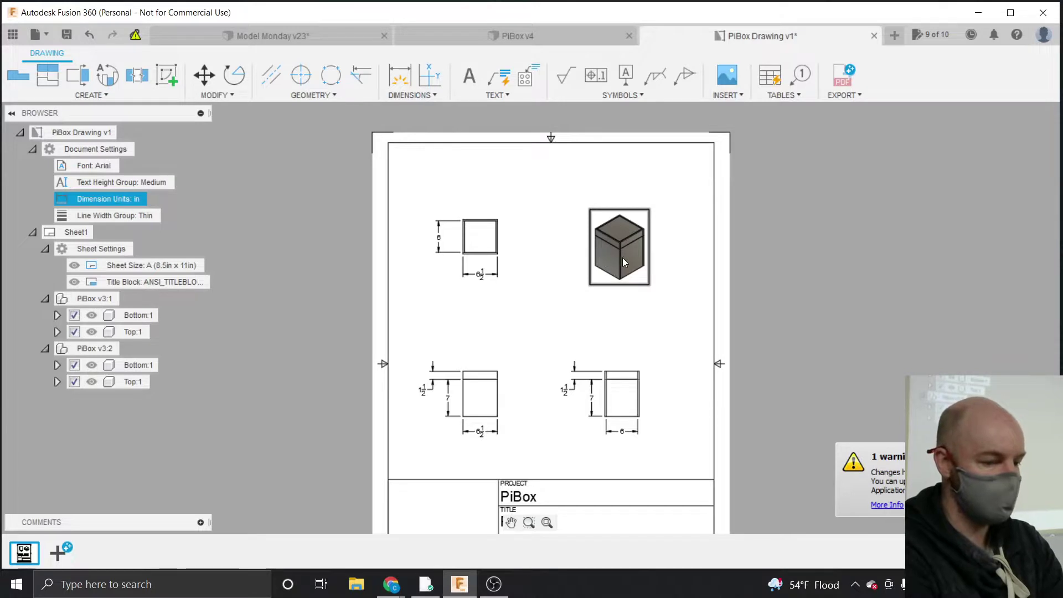
{"action": "left_click", "coordinate": [135, 36]}
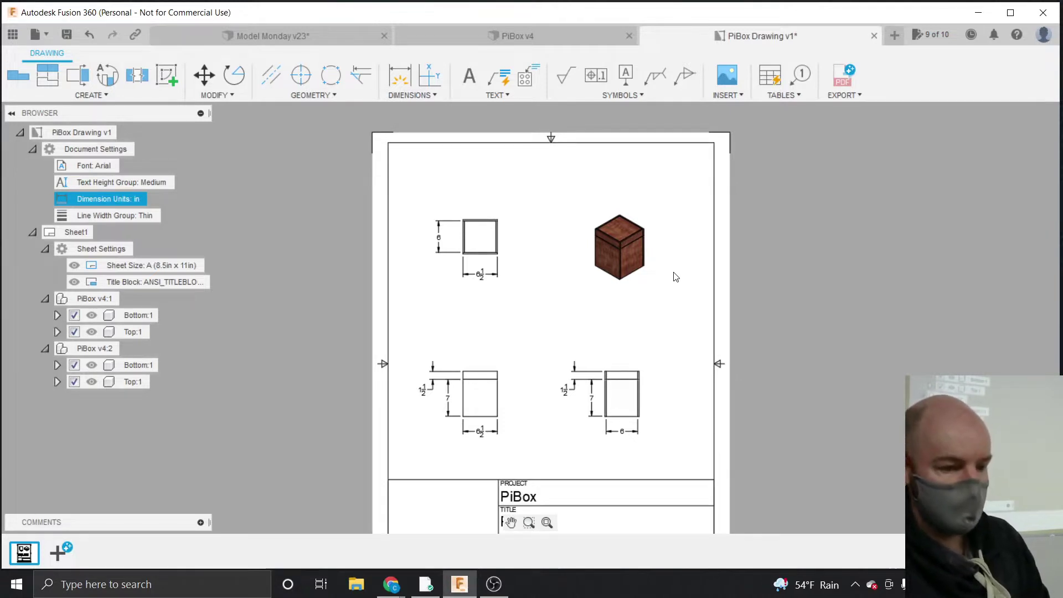
Switch to the PiBox design and set the user parameters Height to 5 in and both Length and Width to 14 in.
{"action": "left_click", "coordinate": [520, 36]}
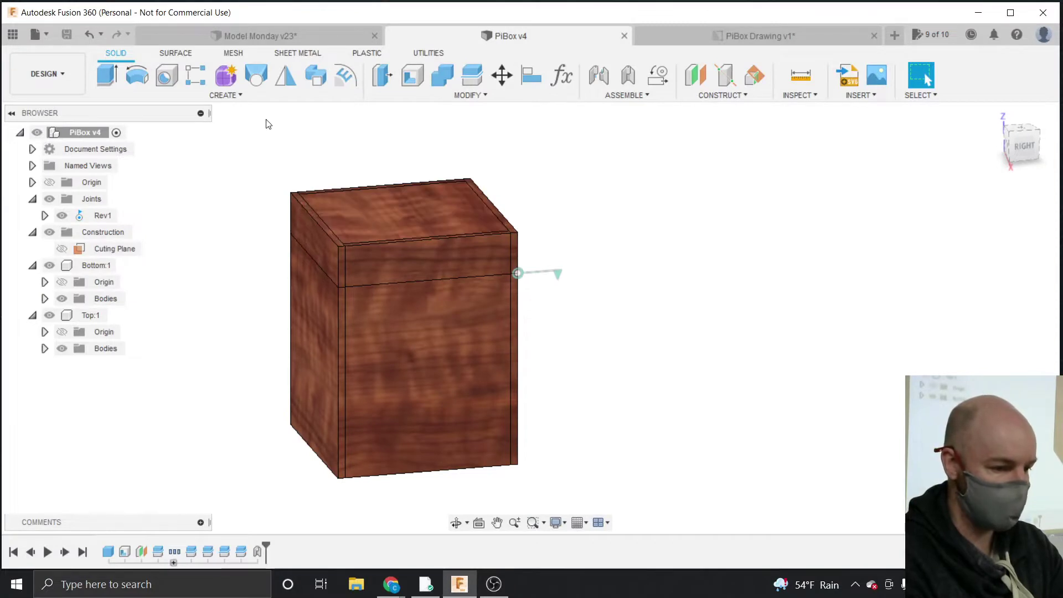
{"action": "left_click", "coordinate": [500, 93]}
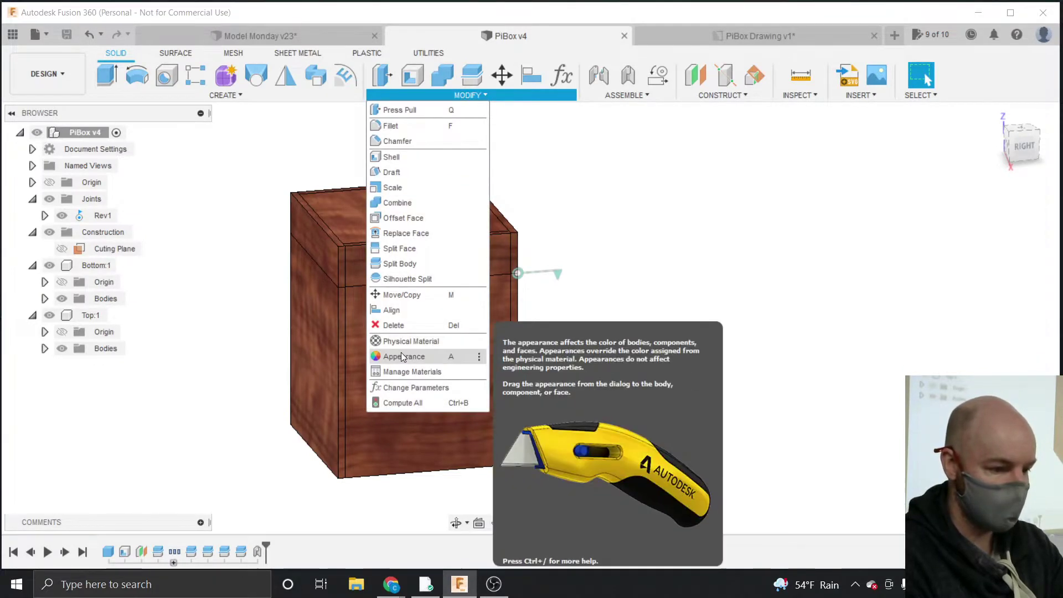
{"action": "left_click", "coordinate": [410, 387]}
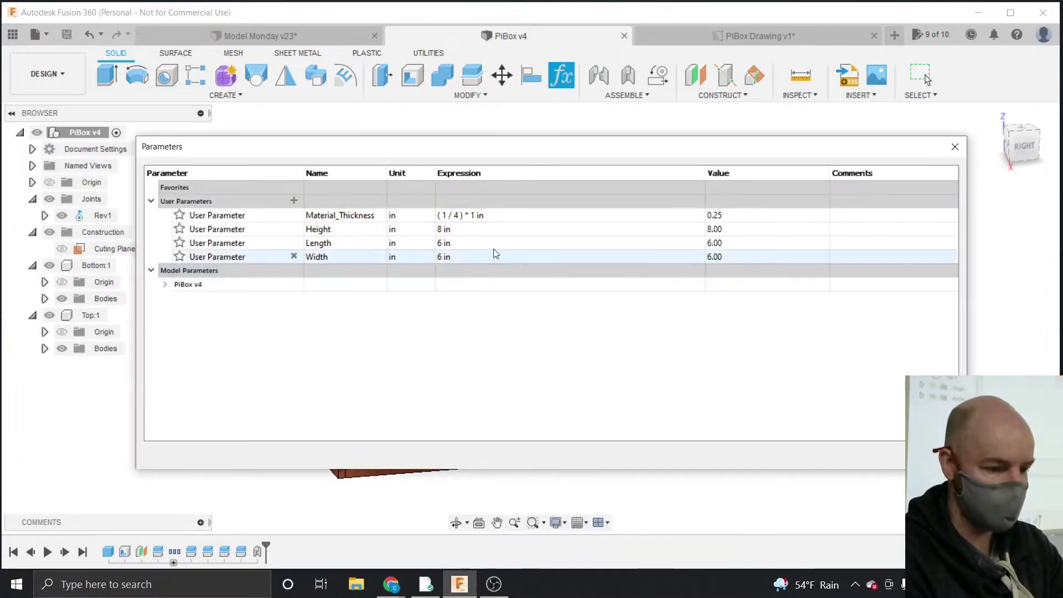
{"action": "left_click", "coordinate": [440, 229]}
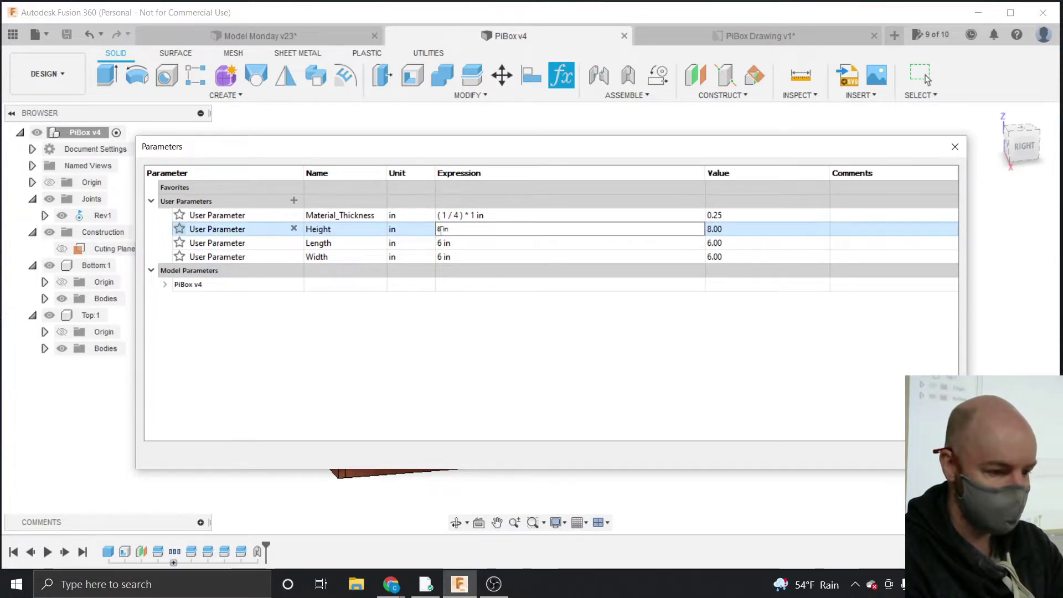
{"action": "type", "text": "5"}
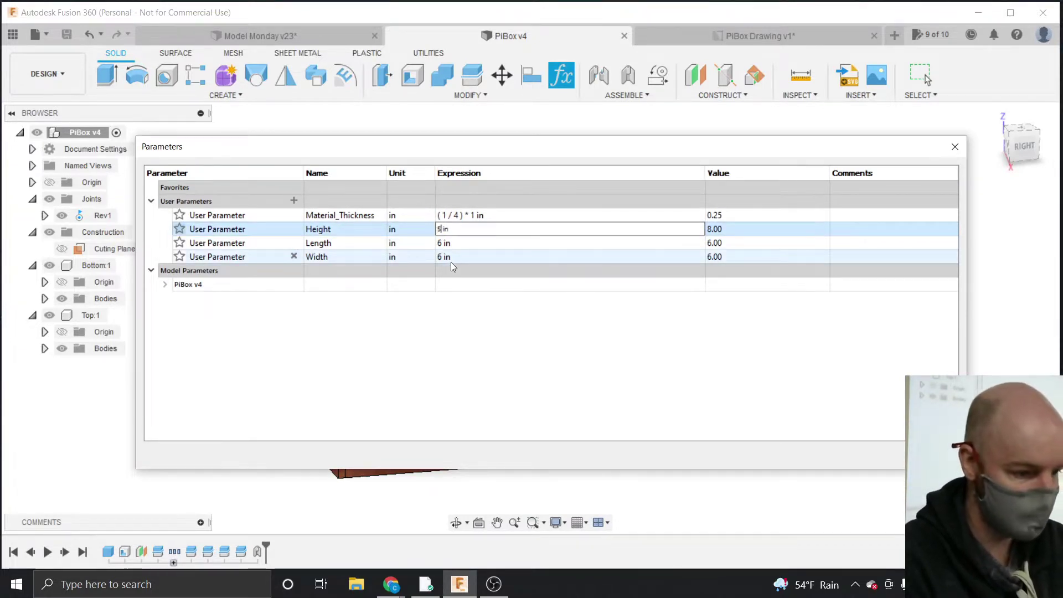
{"action": "left_click", "coordinate": [442, 243]}
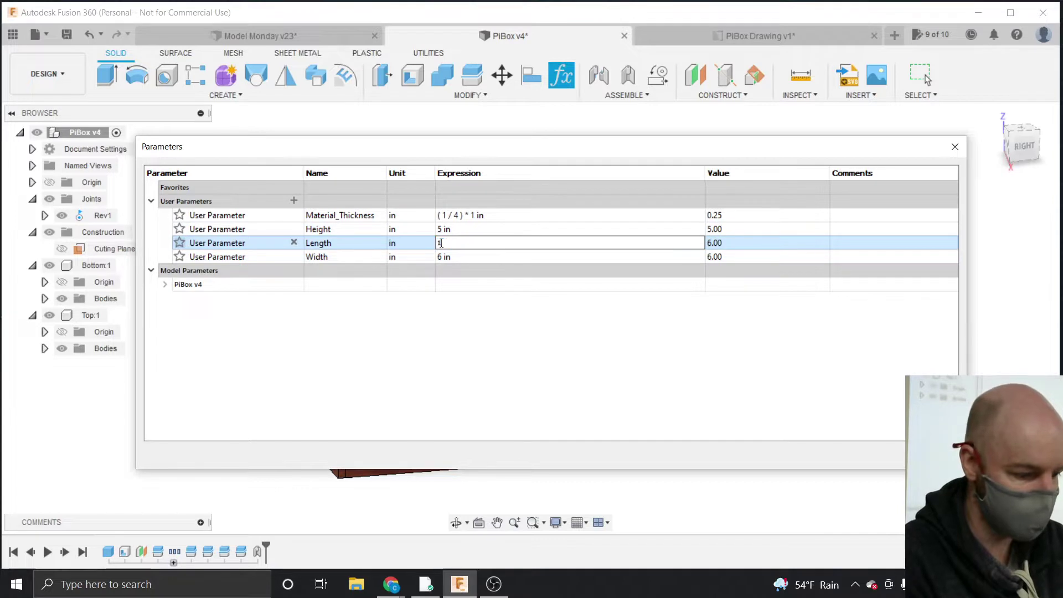
{"action": "type", "text": "14"}
{"action": "left_click", "coordinate": [443, 257]}
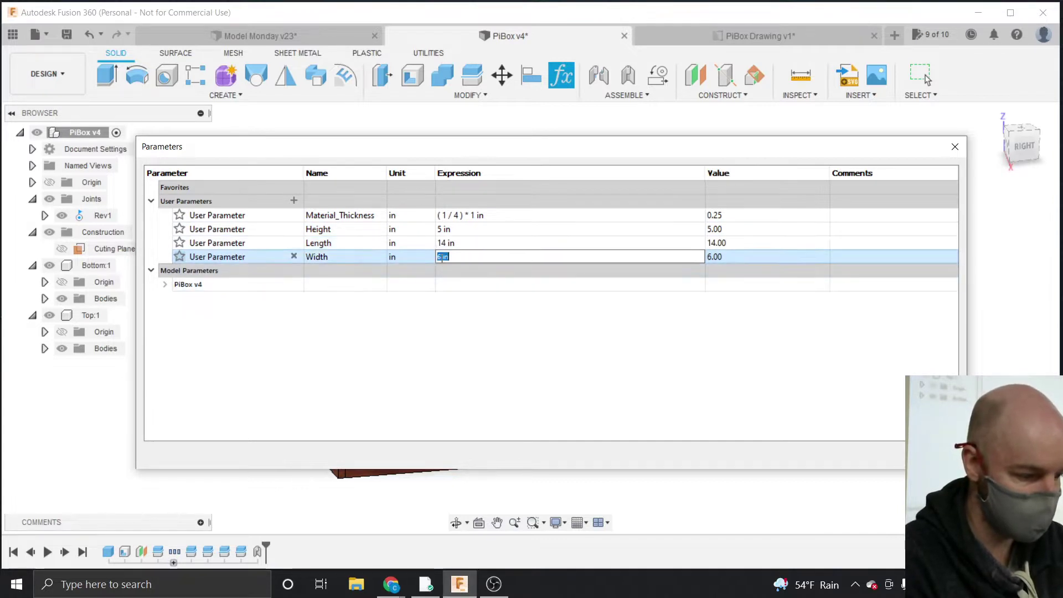
Set the Material_Thickness user parameter to 3/8 and close the parameters dialog.
{"action": "left_click", "coordinate": [449, 216]}
{"action": "type", "text": "3/"}
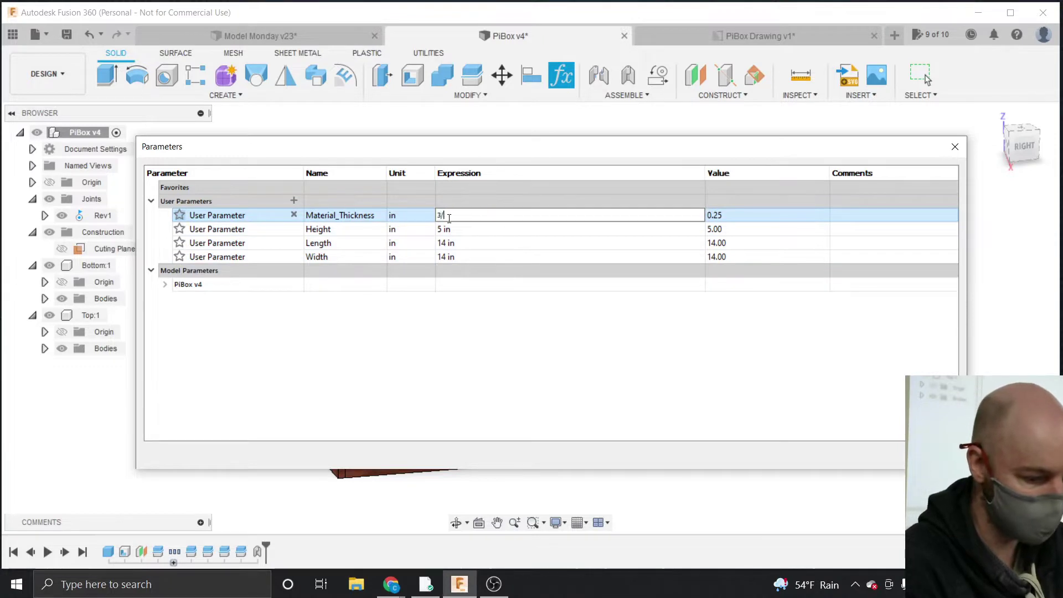
{"action": "type", "text": "8"}
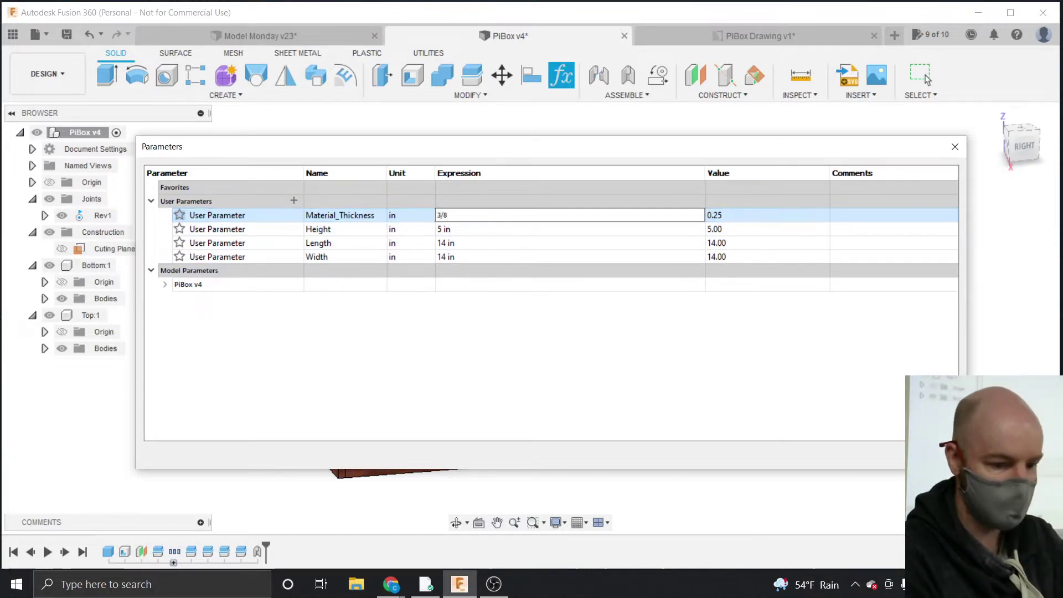
{"action": "key", "text": "Return"}
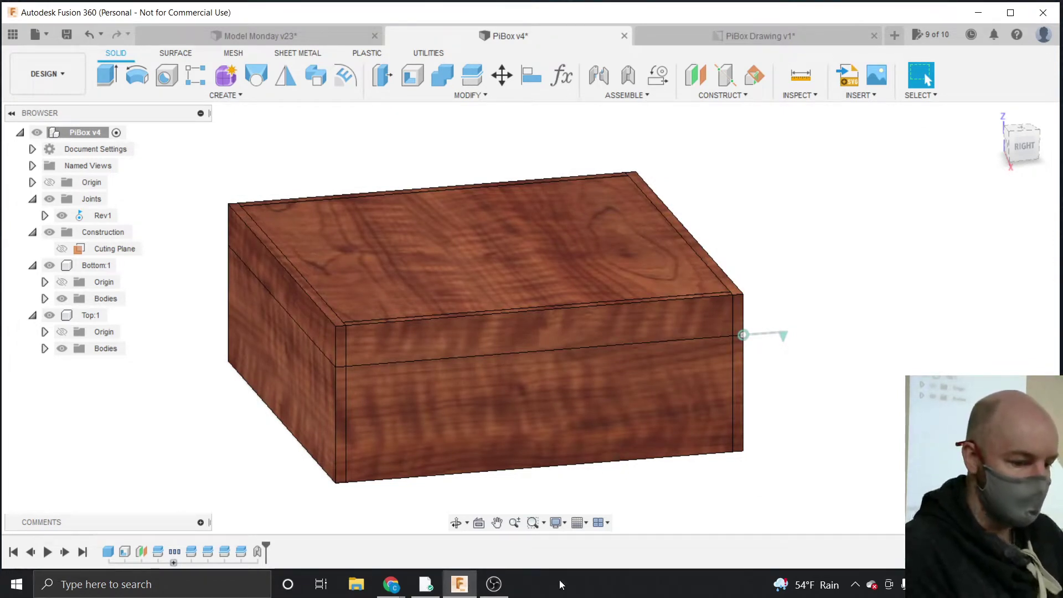
Switch to the Model Monday call in Google Meet and bring up the OBS recording window.
{"action": "mouse_move", "coordinate": [391, 584]}
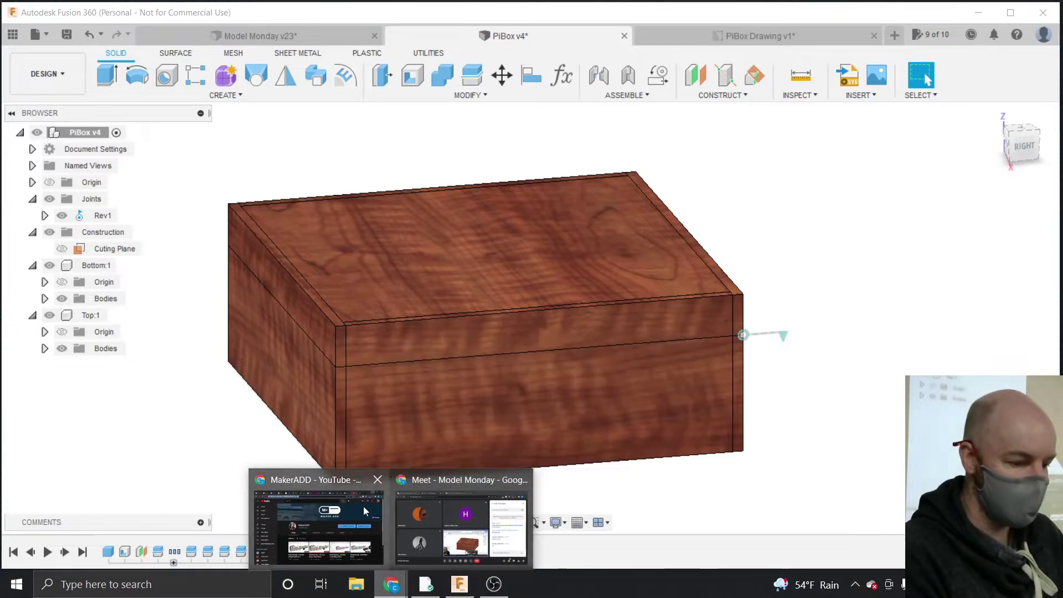
{"action": "left_click", "coordinate": [429, 535]}
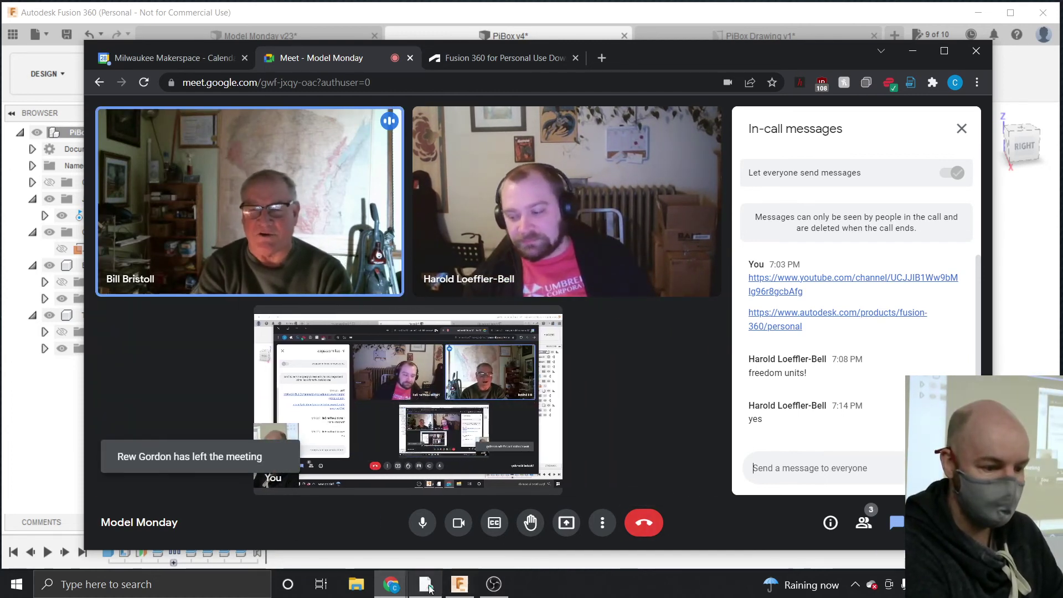
{"action": "left_click", "coordinate": [390, 584]}
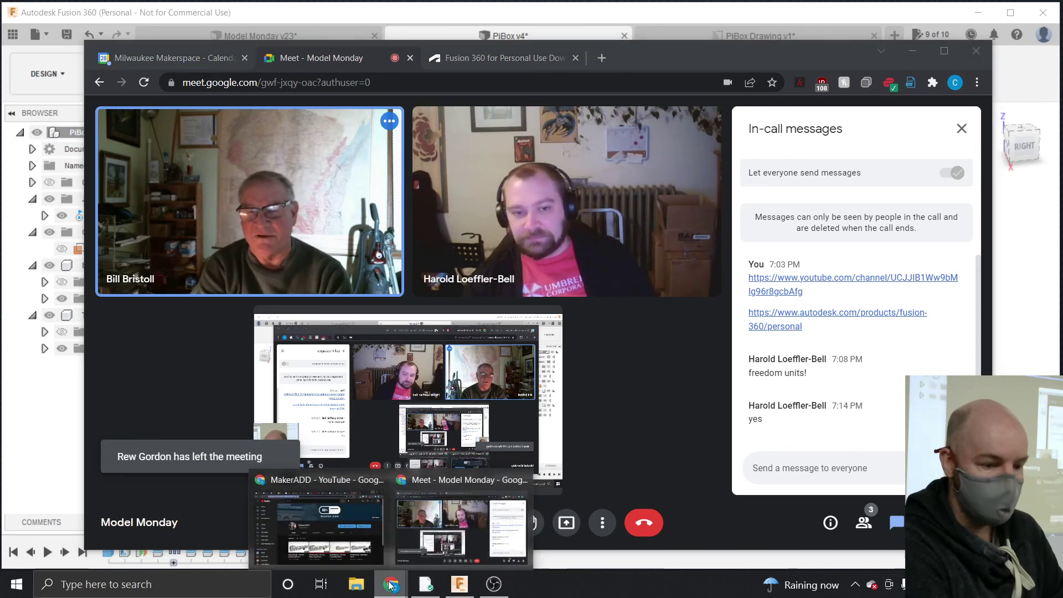
{"action": "left_click", "coordinate": [450, 533]}
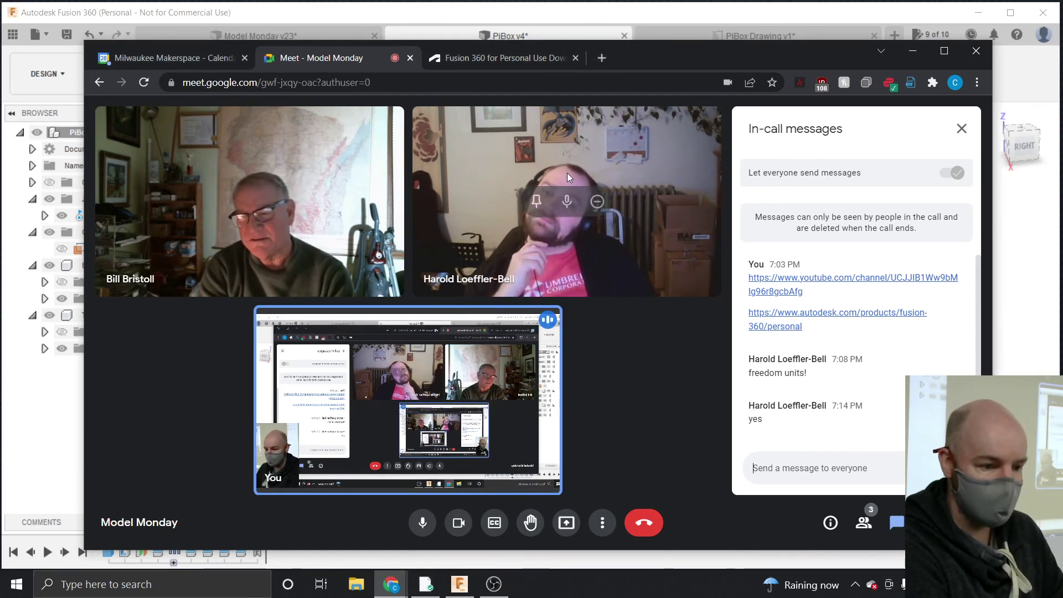
{"action": "left_click", "coordinate": [493, 584]}
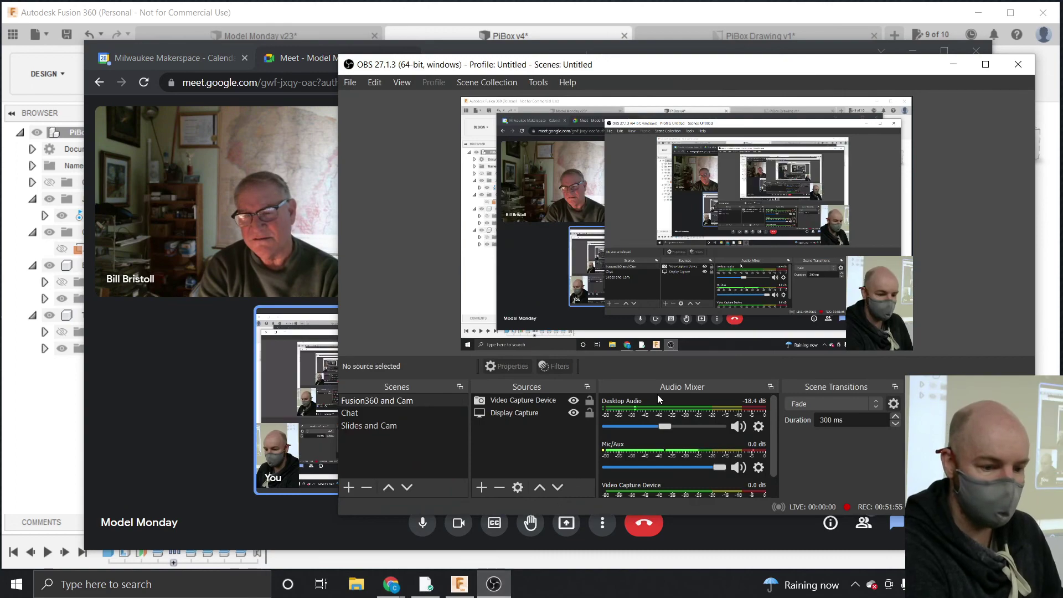